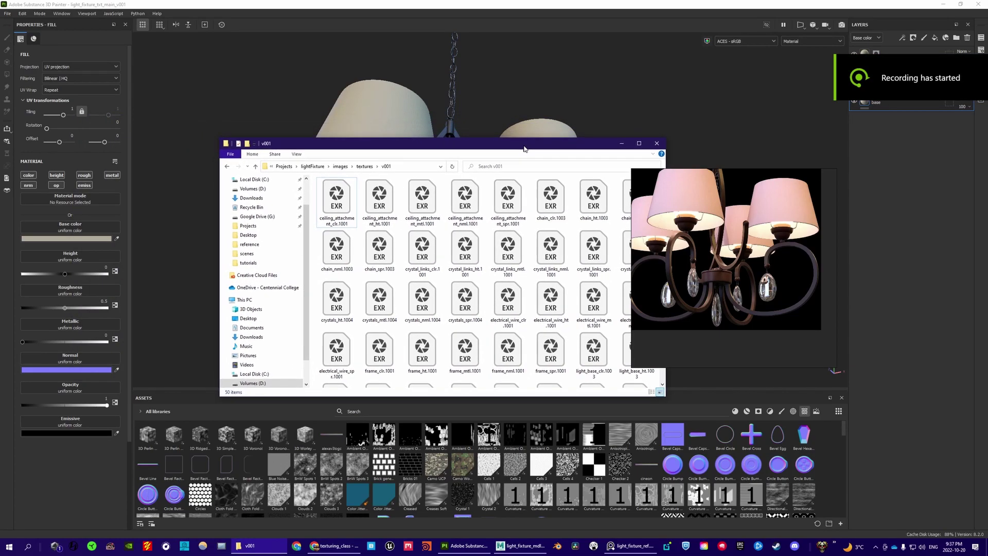
Step: Arrange the chandelier reference image and the v001 textures folder window so both are visible without overlapping
{"action": "left_click_drag", "start_coordinate": [687, 211], "coordinate": [695, 224]}
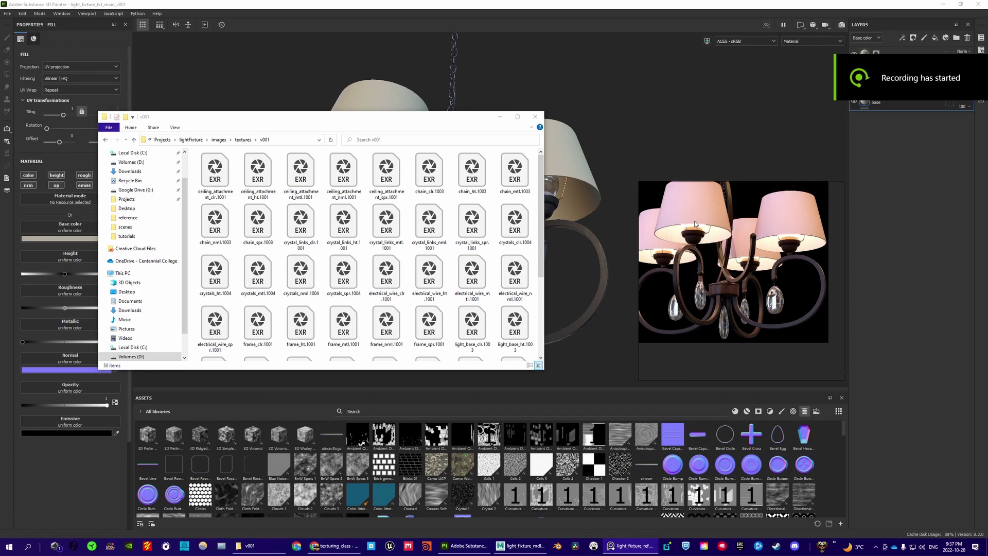
{"action": "middle_click_drag", "start_coordinate": [698, 250], "coordinate": [712, 262]}
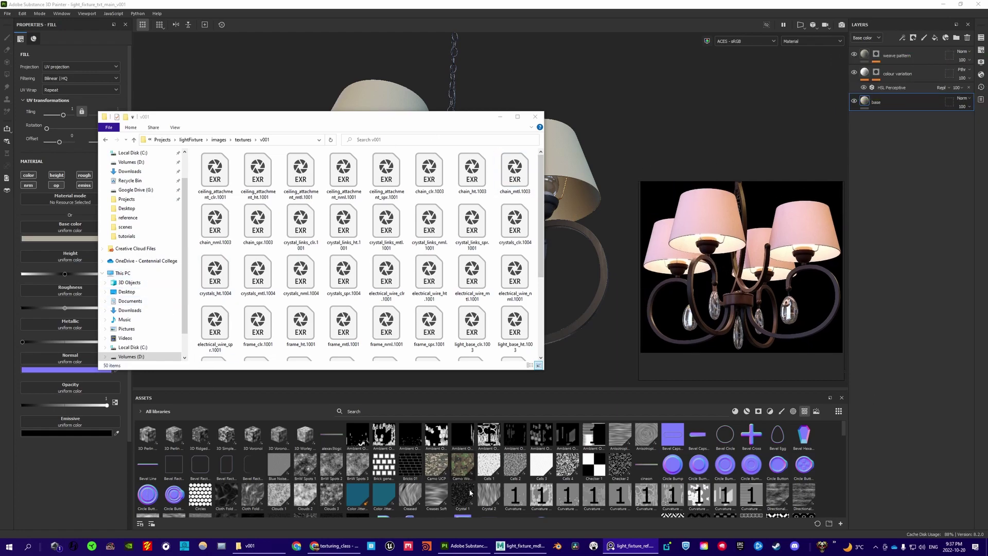
{"action": "left_click_drag", "start_coordinate": [320, 122], "coordinate": [331, 137]}
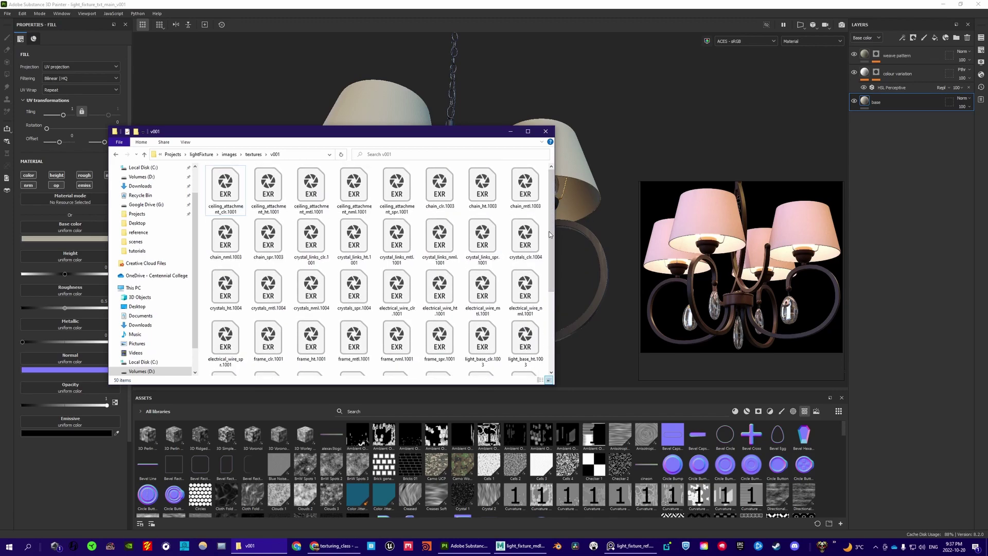
{"action": "left_click_drag", "start_coordinate": [405, 132], "coordinate": [407, 142]}
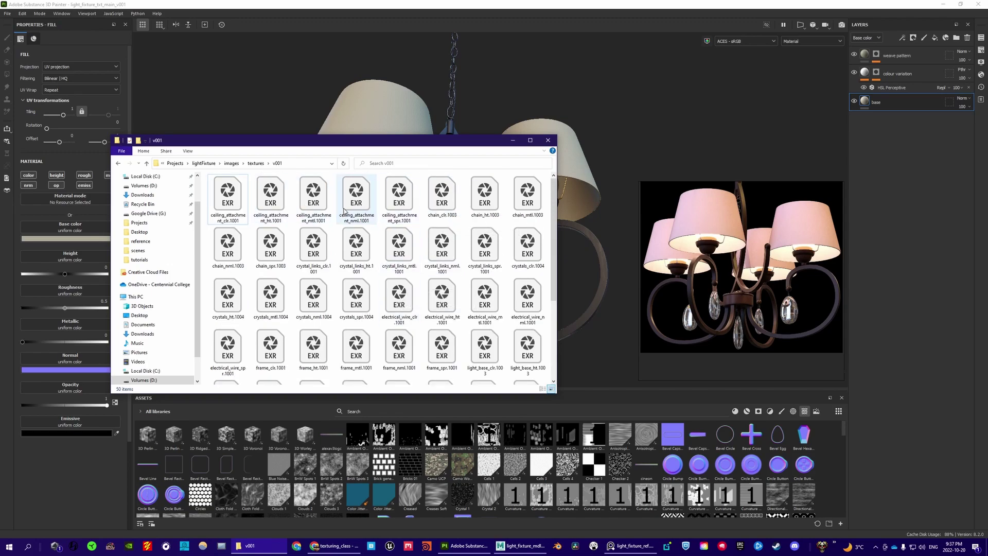
Step: Create a folder named ceiling_attachment inside the v001 textures folder
{"action": "left_click", "coordinate": [139, 140]}
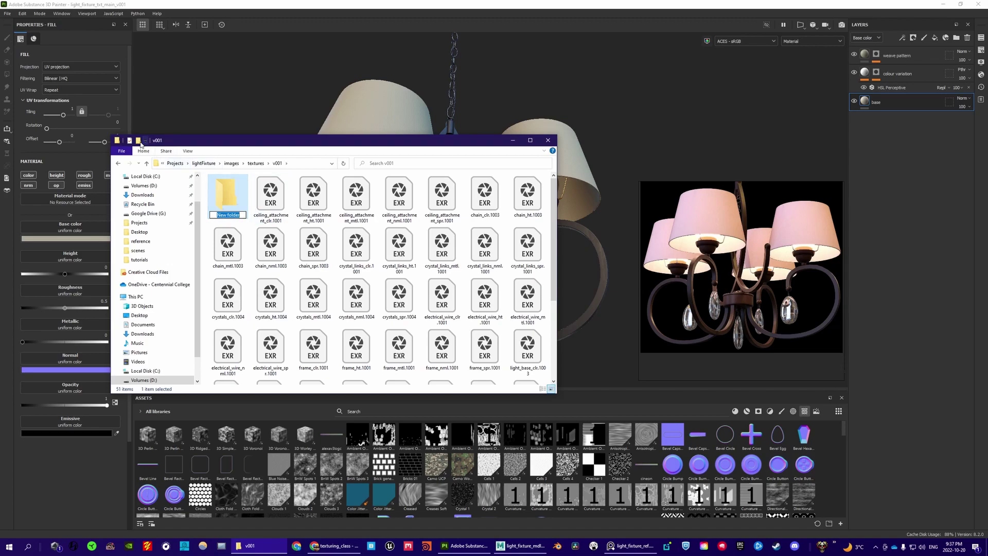
{"action": "type", "text": "ceiling_attachment"}
{"action": "key", "text": "Return"}
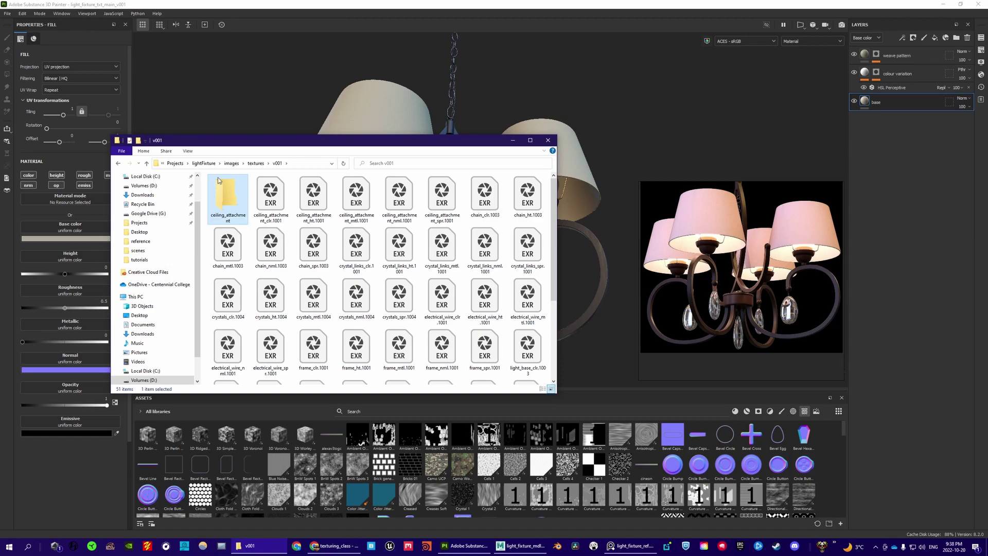
{"action": "left_click", "coordinate": [270, 198]}
{"action": "left_click", "coordinate": [415, 200], "text": "shift"}
{"action": "left_click", "coordinate": [442, 198]}
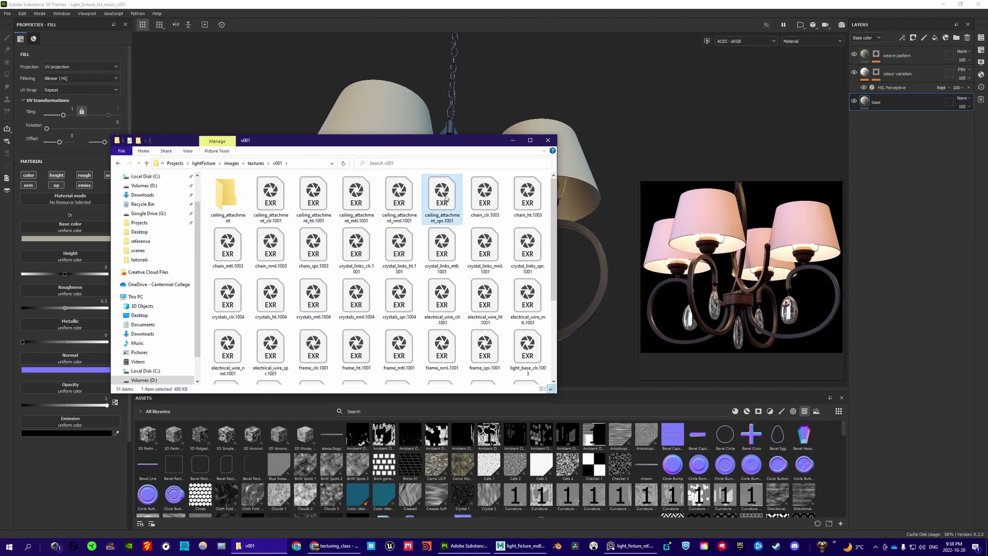
{"action": "left_click", "coordinate": [270, 198], "text": "shift"}
{"action": "left_click", "coordinate": [235, 198]}
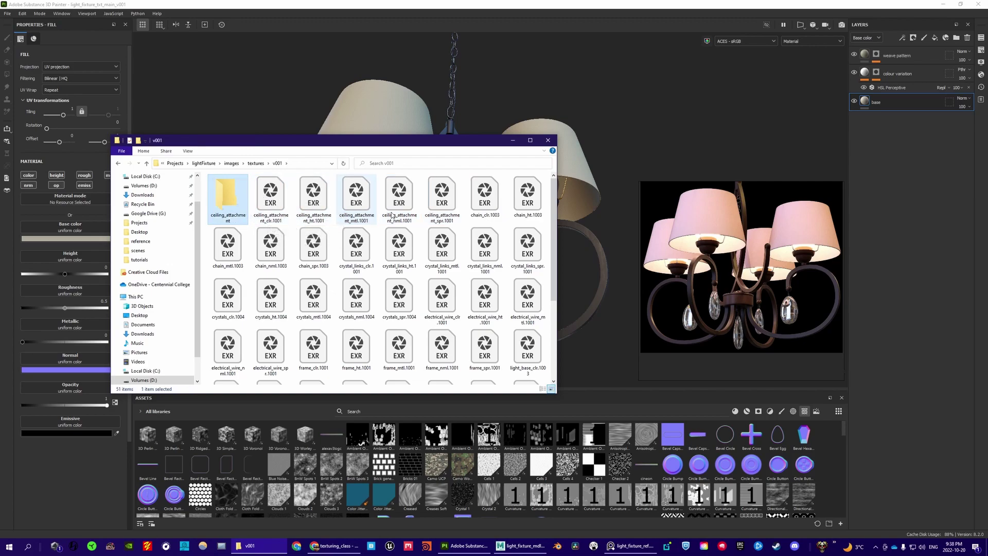
{"action": "left_click", "coordinate": [452, 209]}
{"action": "left_click", "coordinate": [279, 209], "text": "shift"}
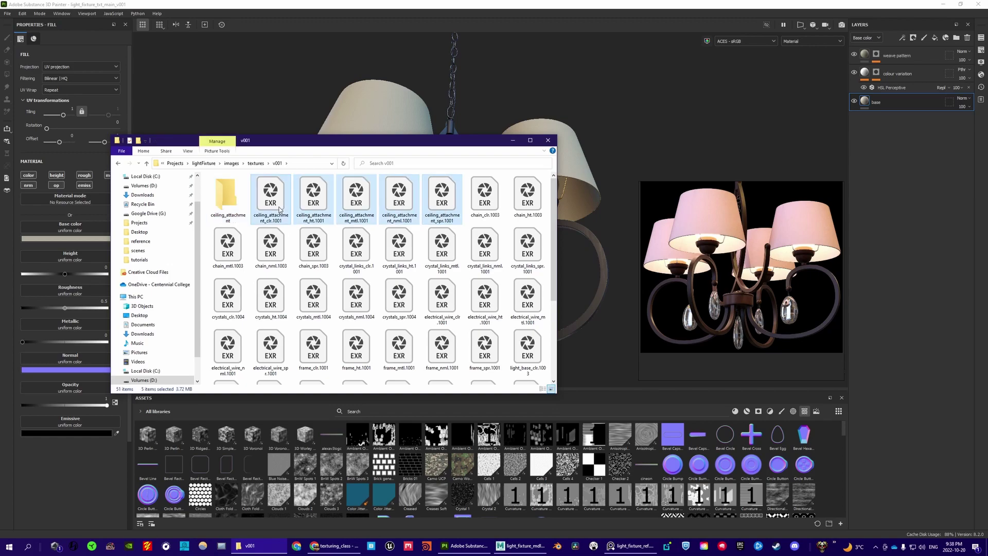
{"action": "left_click", "coordinate": [276, 204]}
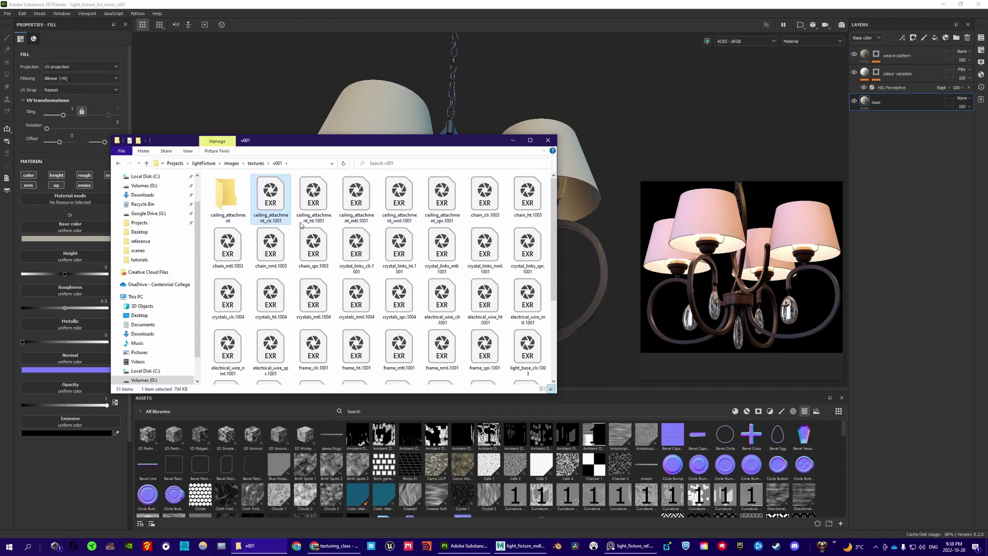
{"action": "left_click", "coordinate": [311, 224]}
{"action": "left_click", "coordinate": [354, 223]}
{"action": "left_click", "coordinate": [401, 222]}
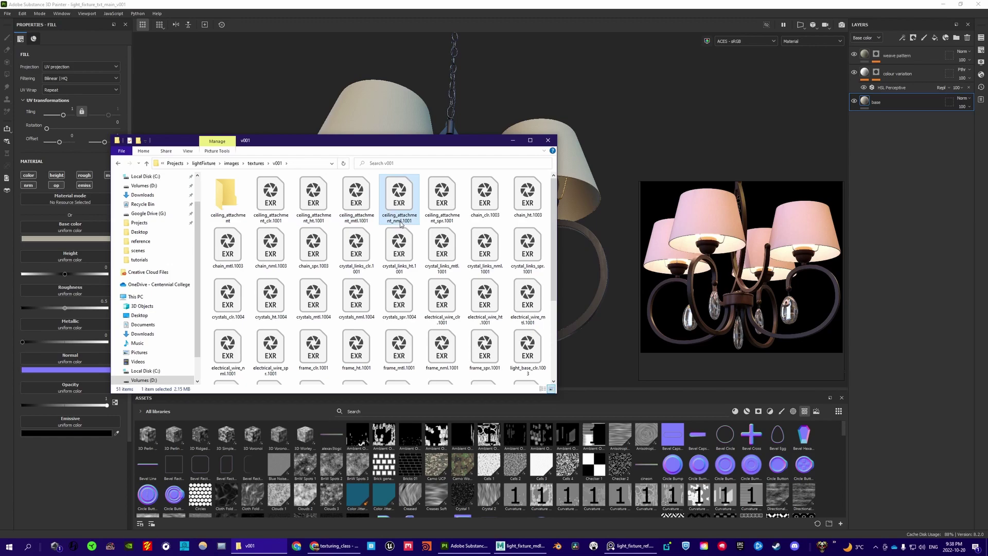
Step: Move the five ceiling_attachment EXR maps (clr, ht, mtl, nml, spr) into the ceiling_attachment folder
{"action": "left_click", "coordinate": [440, 224]}
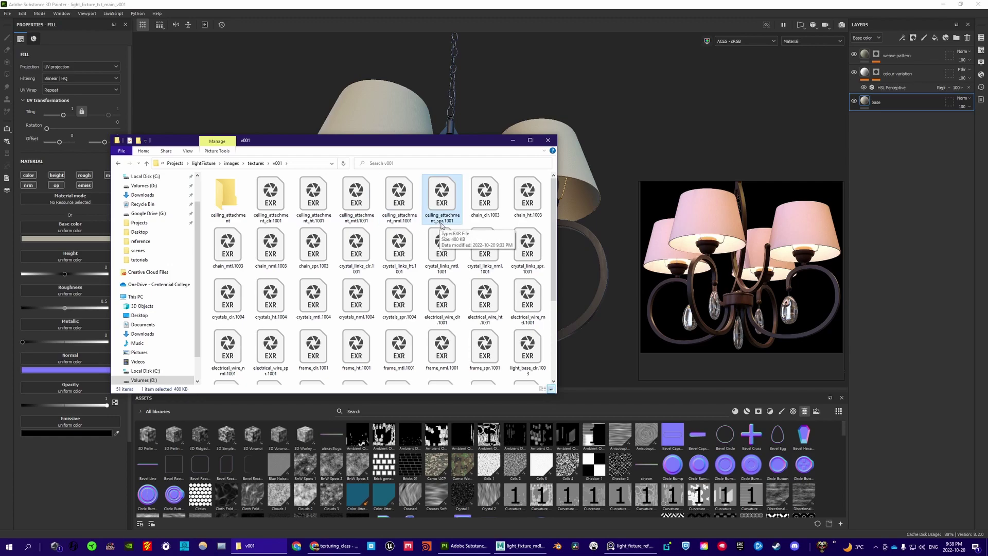
{"action": "left_click", "coordinate": [277, 206], "text": "shift"}
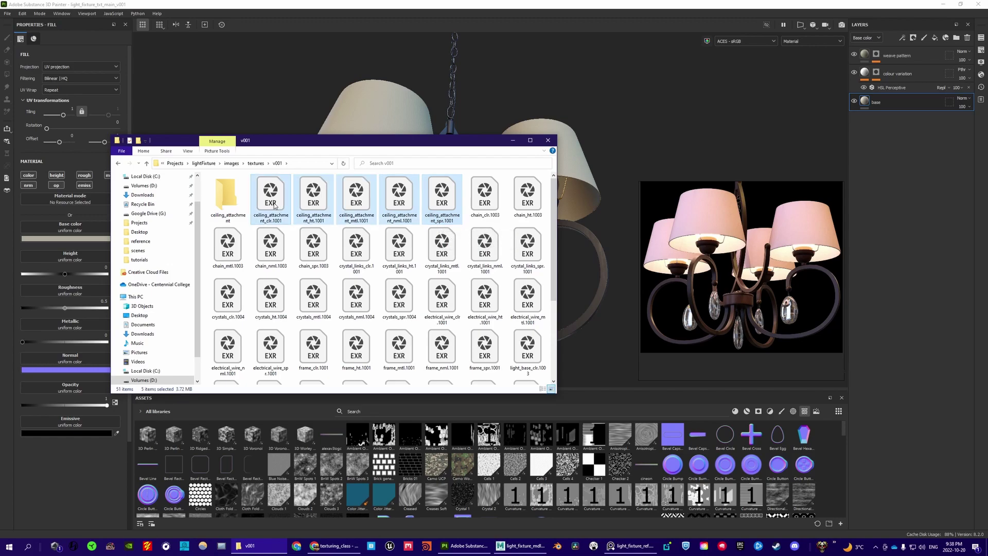
{"action": "left_click_drag", "start_coordinate": [271, 196], "coordinate": [227, 195]}
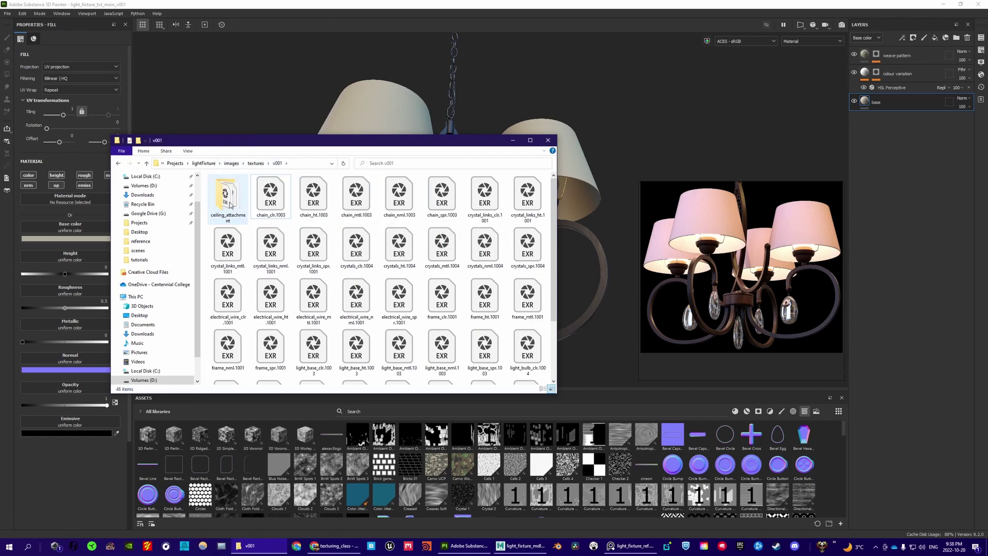
Step: Create a folder named chain in v001 and move the five chain EXR maps into it
{"action": "left_click", "coordinate": [139, 142]}
{"action": "type", "text": "chain"}
{"action": "key", "text": "Return"}
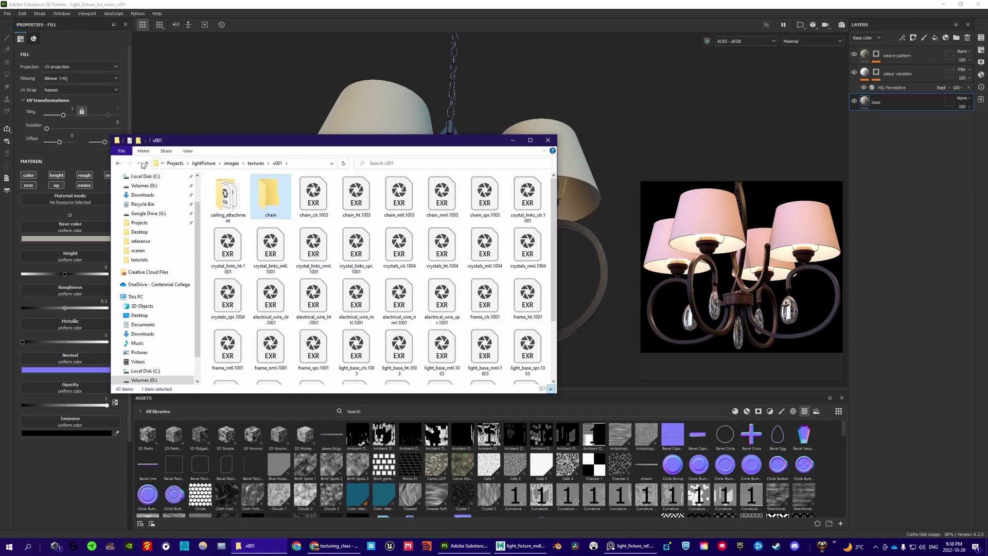
{"action": "left_click", "coordinate": [313, 195]}
{"action": "left_click", "coordinate": [484, 196], "text": "shift"}
{"action": "left_click_drag", "start_coordinate": [484, 195], "coordinate": [274, 194]}
Step: Create a folder named crystal_links in the v001 textures folder
{"action": "left_click", "coordinate": [139, 142]}
{"action": "type", "text": "crystla"}
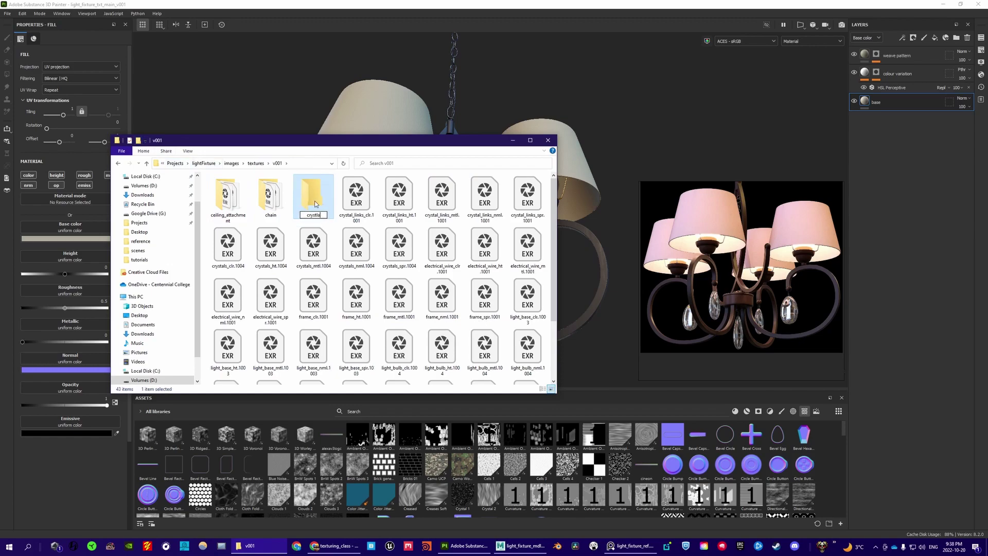
{"action": "type", "text": "_links"}
{"action": "key", "text": "Return"}
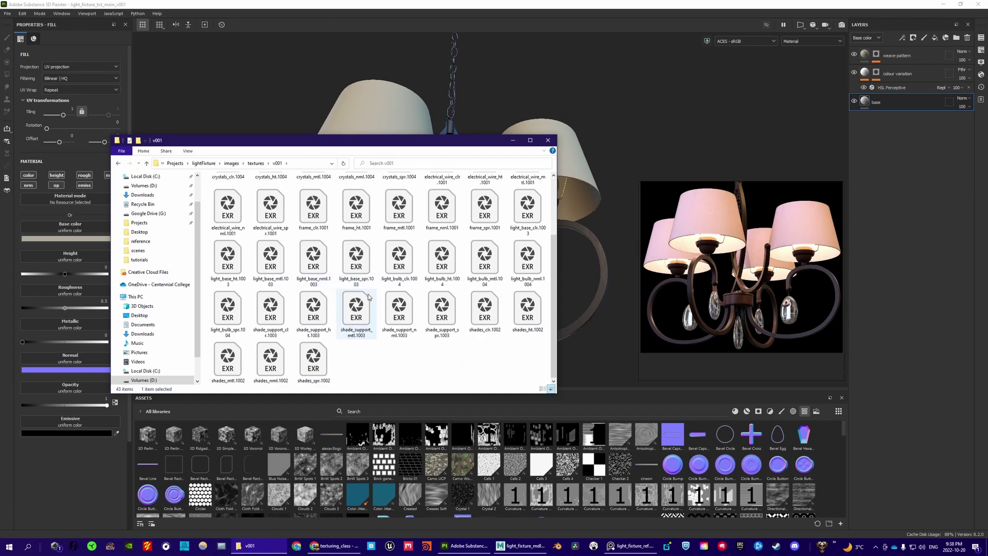
Step: Move the five crystal_links EXR maps into the crystal_links folder, leaving the crystals maps out
{"action": "scroll", "coordinate": [333, 272], "scroll_direction": "down", "scroll_amount": 3}
{"action": "scroll", "coordinate": [526, 196], "scroll_direction": "up", "scroll_amount": 3}
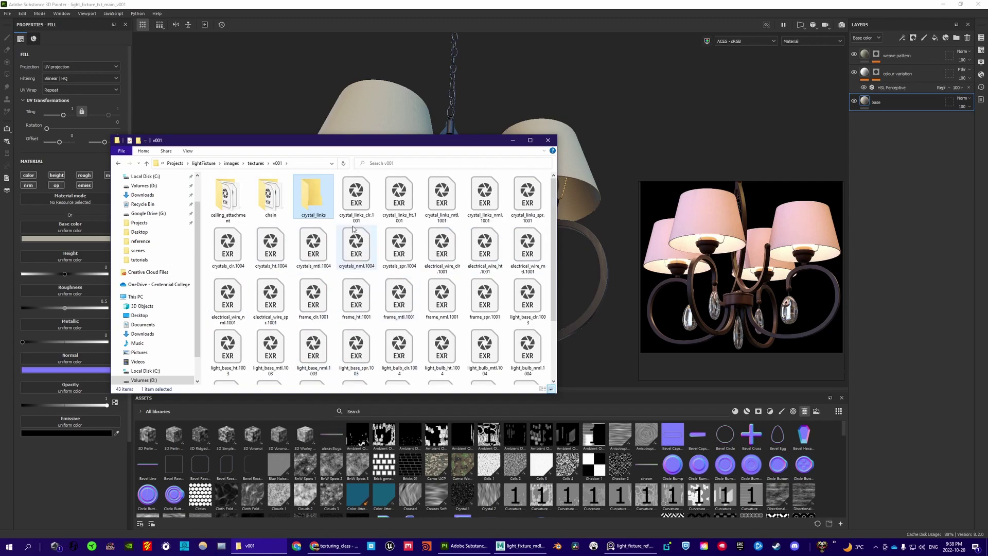
{"action": "left_click", "coordinate": [356, 198]}
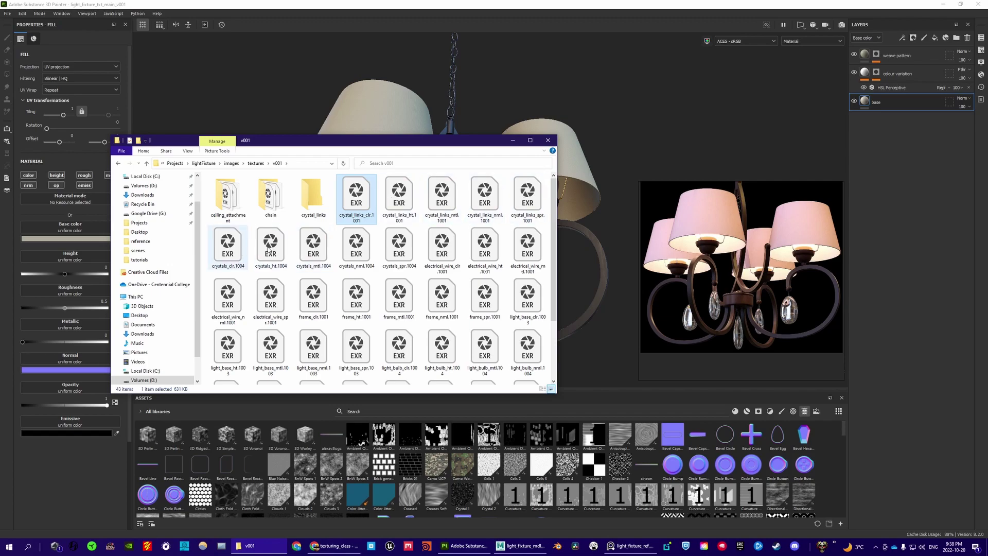
{"action": "left_click", "coordinate": [238, 251], "text": "shift"}
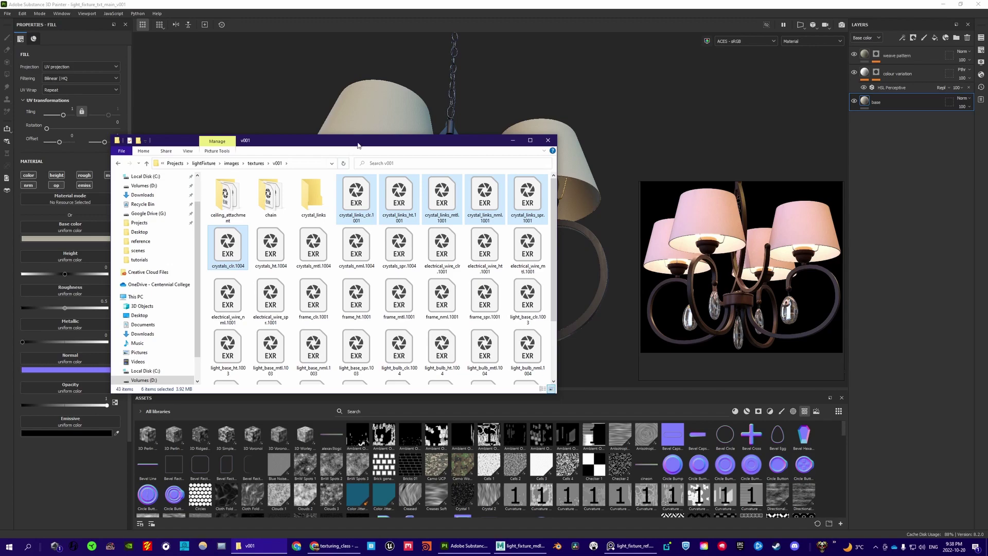
{"action": "left_click_drag", "start_coordinate": [358, 143], "coordinate": [359, 147]}
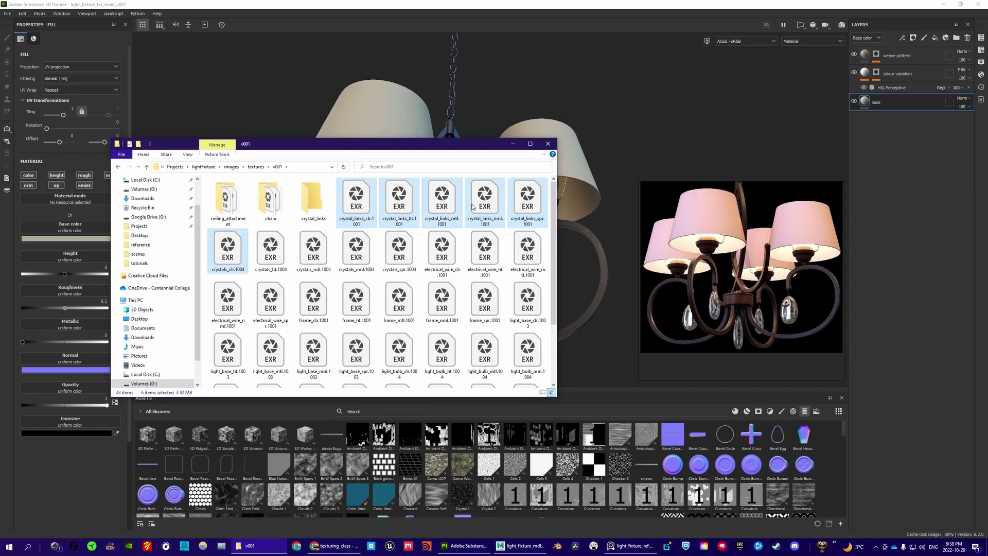
{"action": "left_click", "coordinate": [374, 211]}
{"action": "left_click", "coordinate": [519, 203], "text": "shift"}
{"action": "left_click_drag", "start_coordinate": [360, 203], "coordinate": [314, 202]}
Step: Create a folder named crystals in v001 and move the five crystals EXR maps into it
{"action": "left_click", "coordinate": [367, 200]}
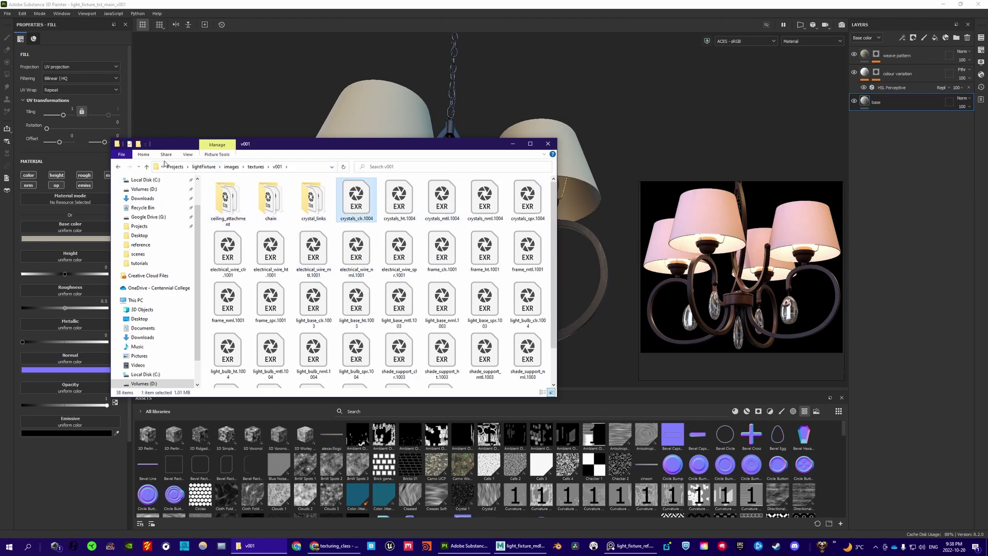
{"action": "left_click", "coordinate": [138, 144]}
{"action": "type", "text": "crystals"}
{"action": "key", "text": "Return"}
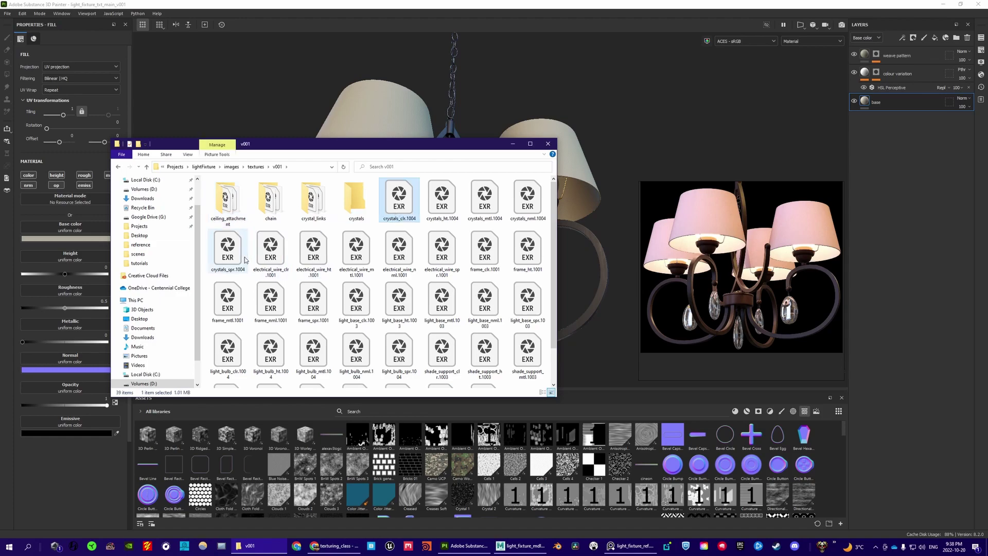
{"action": "left_click", "coordinate": [245, 260], "text": "shift"}
{"action": "left_click_drag", "start_coordinate": [244, 260], "coordinate": [355, 198]}
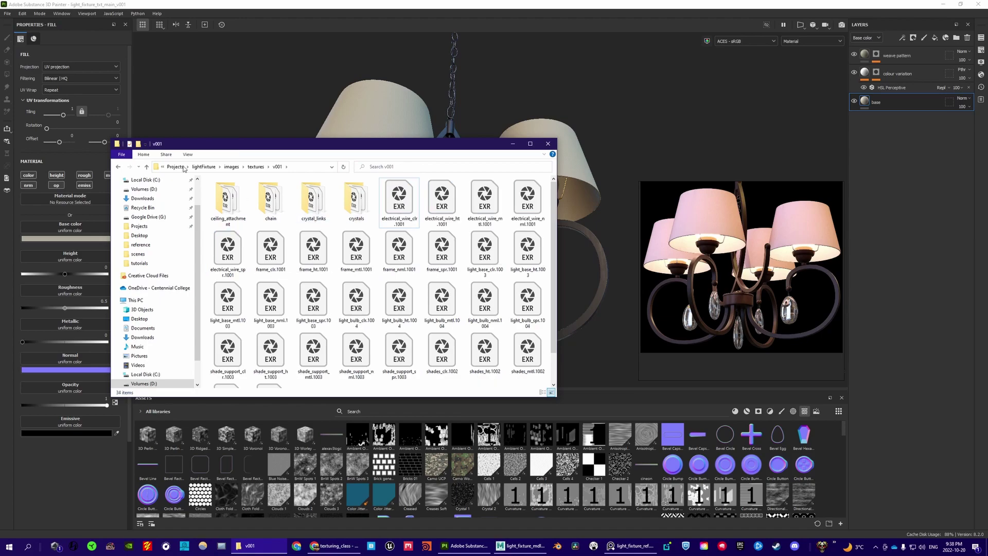
Step: Create a folder named electrical_wire in v001 and move the five electrical_wire EXR maps into it
{"action": "left_click", "coordinate": [138, 144]}
{"action": "type", "text": "electrical"}
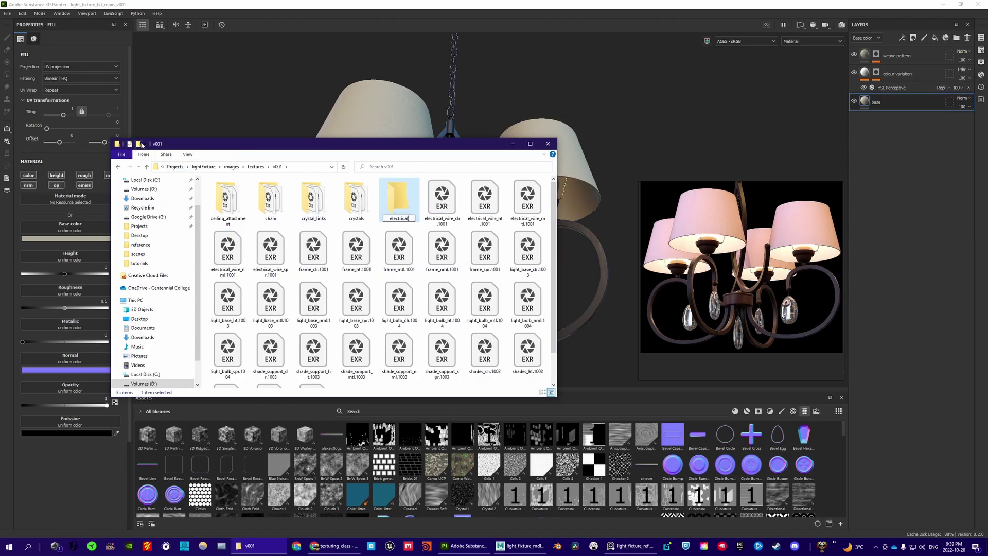
{"action": "type", "text": "_wire"}
{"action": "key", "text": "Return"}
{"action": "left_click", "coordinate": [432, 189]}
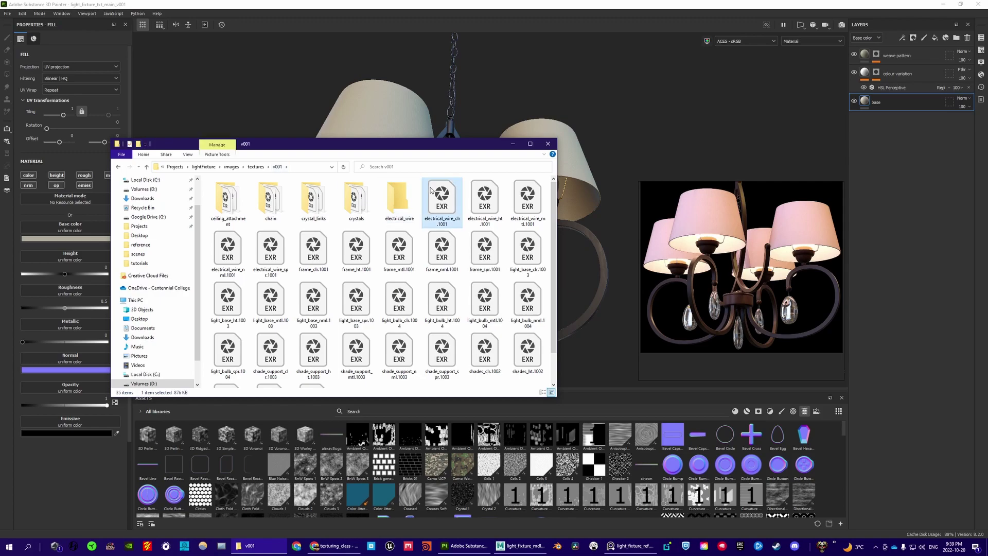
{"action": "left_click", "coordinate": [228, 251], "text": "shift"}
{"action": "left_click", "coordinate": [270, 251], "text": "shift"}
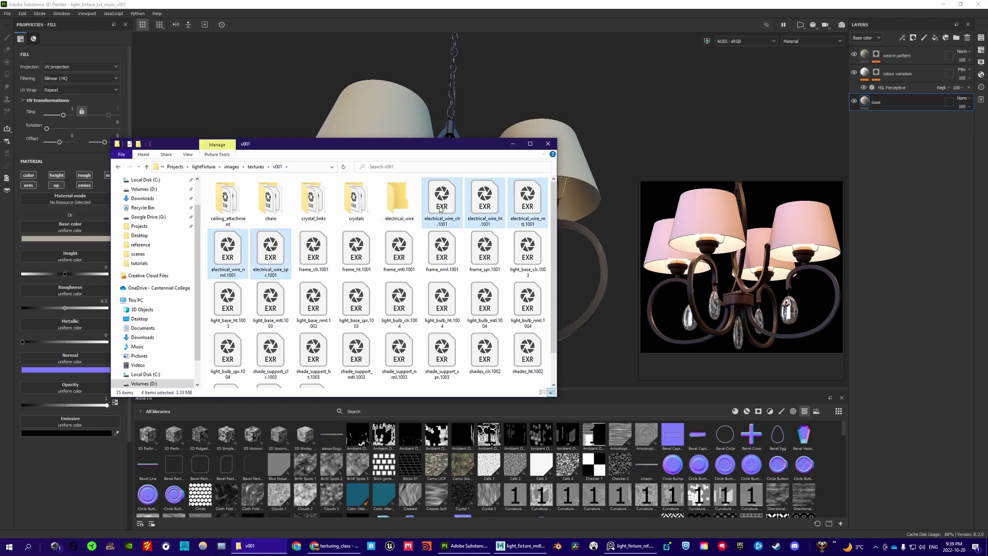
{"action": "left_click_drag", "start_coordinate": [396, 208], "coordinate": [397, 207]}
Step: Create a folder named frame in v001 and move the five frame EXR maps into it
{"action": "left_click", "coordinate": [146, 144]}
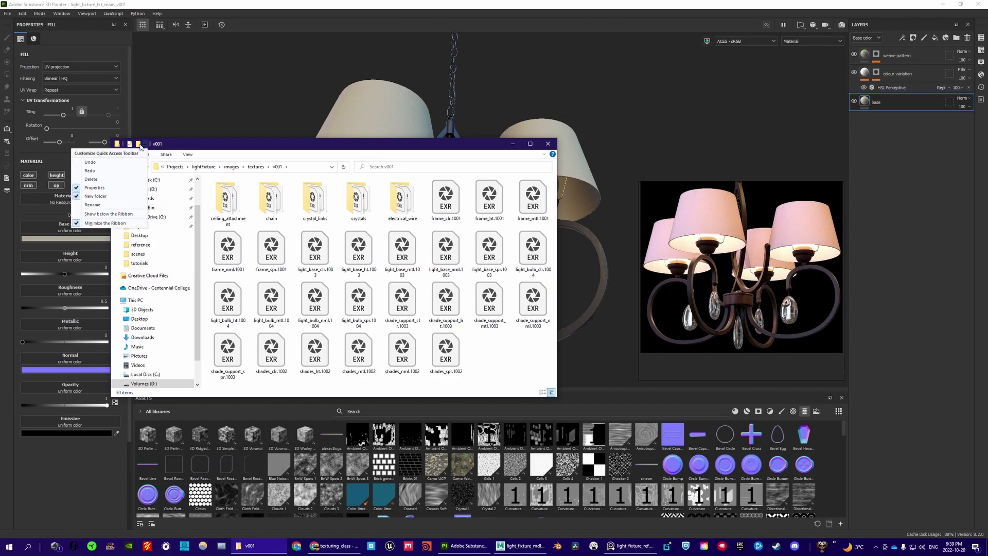
{"action": "left_click", "coordinate": [138, 144]}
{"action": "type", "text": "frame"}
{"action": "key", "text": "Return"}
{"action": "left_click", "coordinate": [488, 201]}
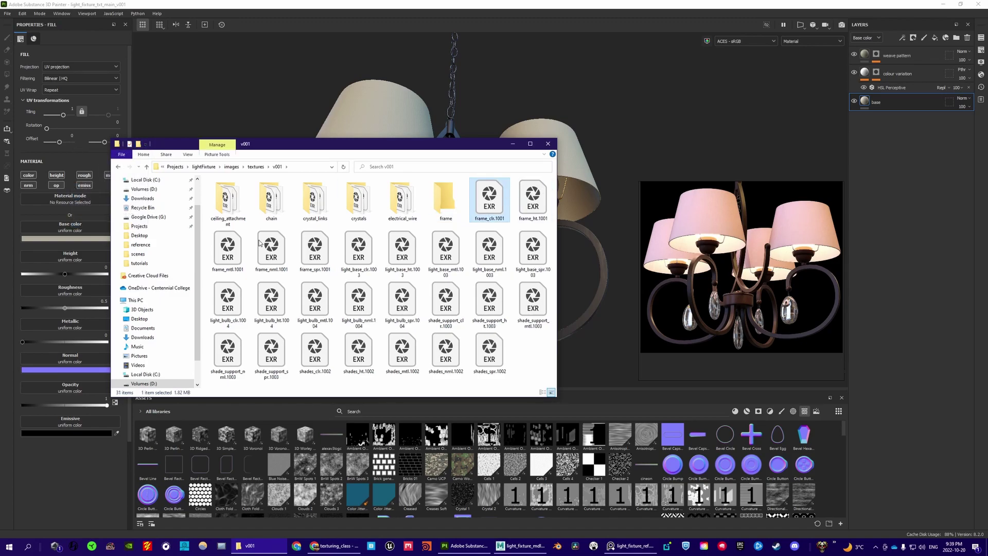
{"action": "left_click", "coordinate": [315, 252], "text": "shift"}
{"action": "left_click_drag", "start_coordinate": [459, 200], "coordinate": [446, 200]}
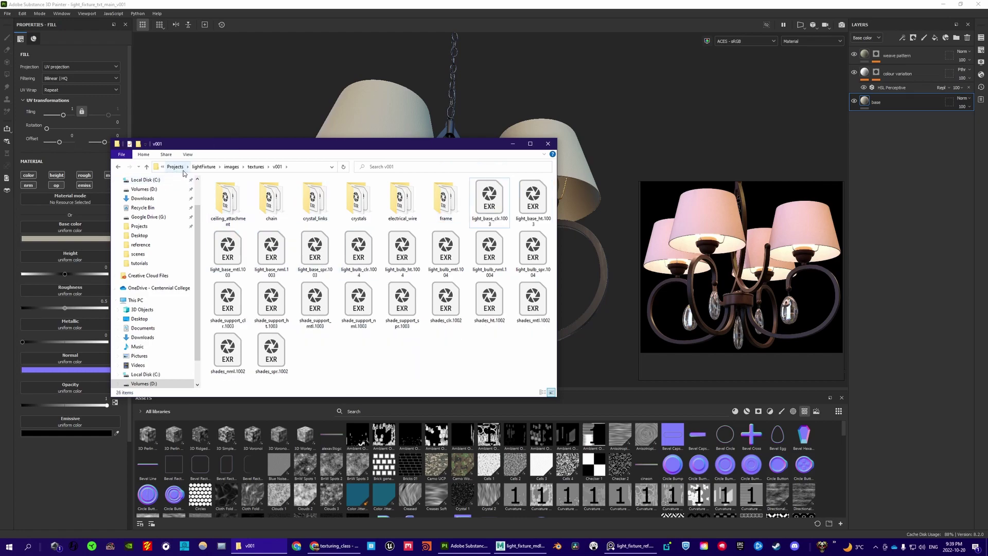
Step: Create a folder named light_base in v001 and move the five light_base EXR maps into it
{"action": "left_click", "coordinate": [139, 144]}
{"action": "type", "text": "light_b"}
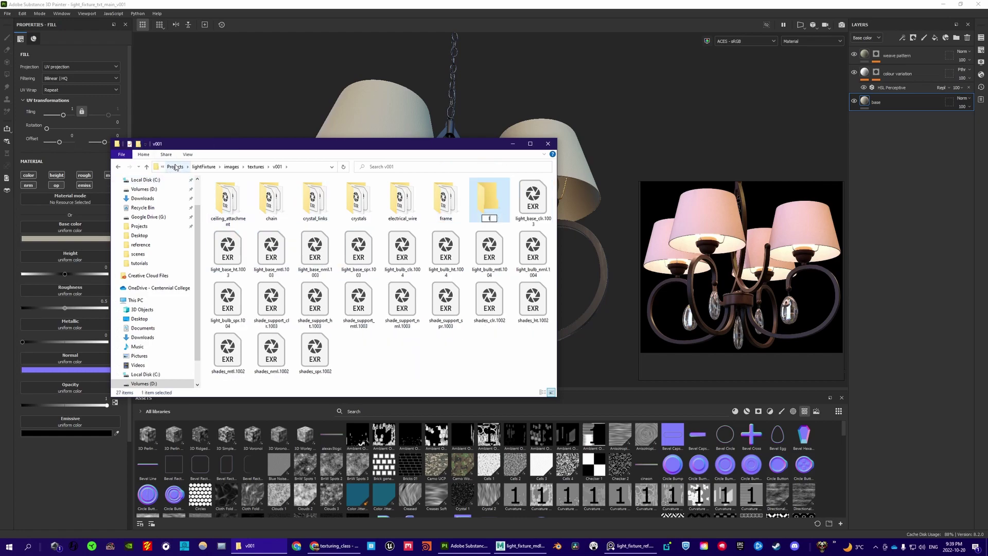
{"action": "type", "text": "ase"}
{"action": "key", "text": "Return"}
{"action": "left_click", "coordinate": [532, 201]}
{"action": "left_click", "coordinate": [323, 253], "text": "shift"}
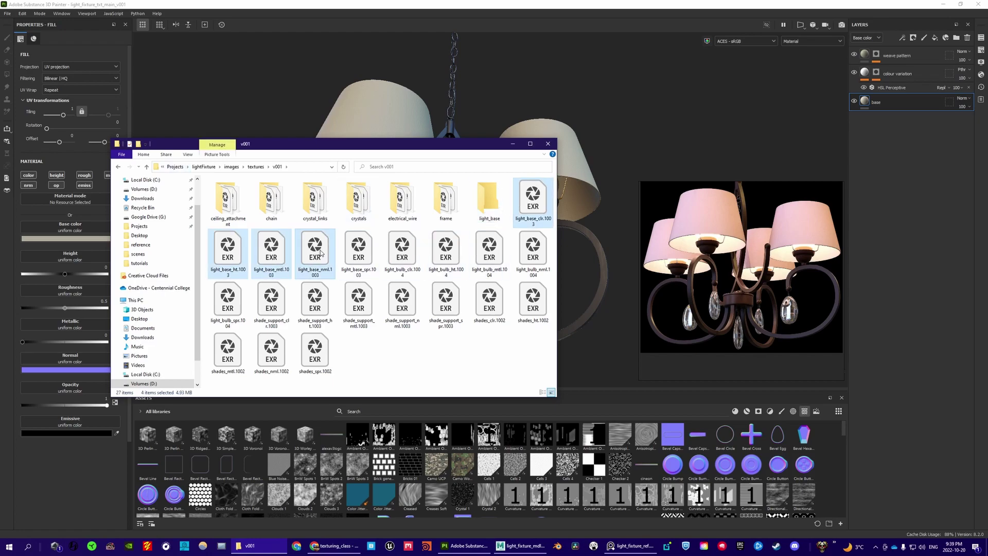
{"action": "left_click", "coordinate": [355, 251], "text": "shift"}
{"action": "left_click_drag", "start_coordinate": [541, 211], "coordinate": [489, 201]}
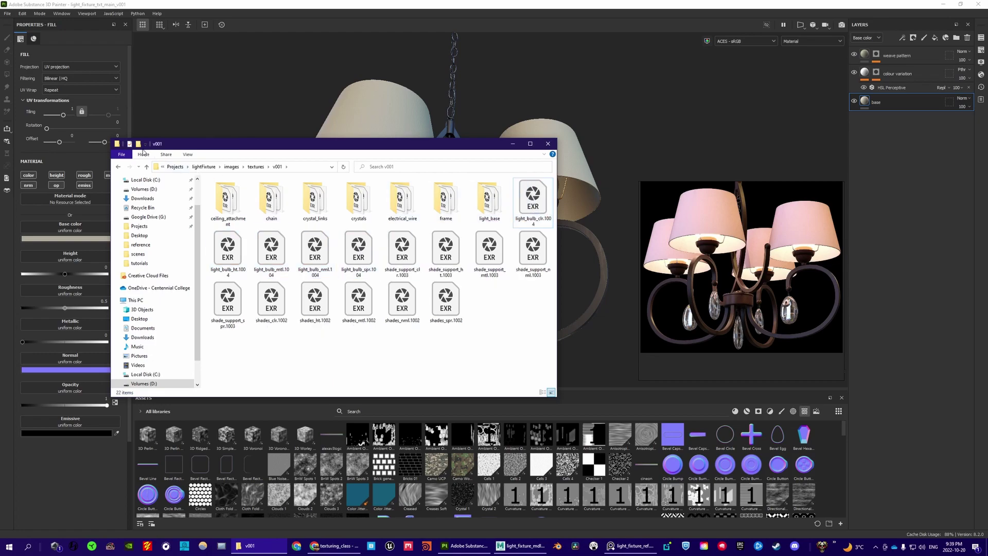
Step: Create a folder named light_bulb in v001 and move the five light_bulb EXR maps into it
{"action": "left_click", "coordinate": [138, 144]}
{"action": "type", "text": "light"}
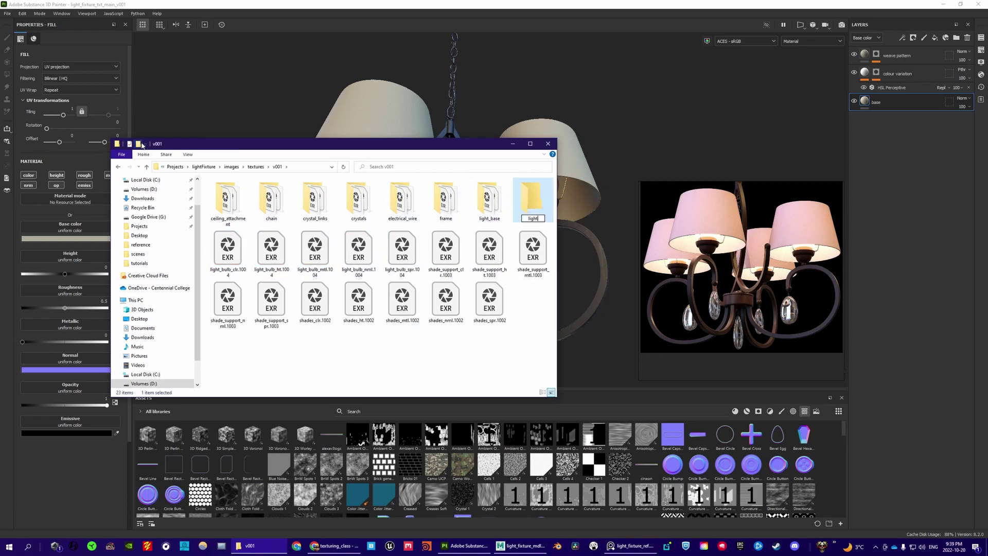
{"action": "type", "text": "_bulb"}
{"action": "key", "text": "Return"}
{"action": "left_click", "coordinate": [213, 249]}
{"action": "left_click", "coordinate": [402, 252], "text": "shift"}
{"action": "left_click_drag", "start_coordinate": [402, 252], "coordinate": [532, 202]}
Step: Create a folder named shade_support in v001 and move the five shade_support EXR maps into it
{"action": "left_click", "coordinate": [139, 144]}
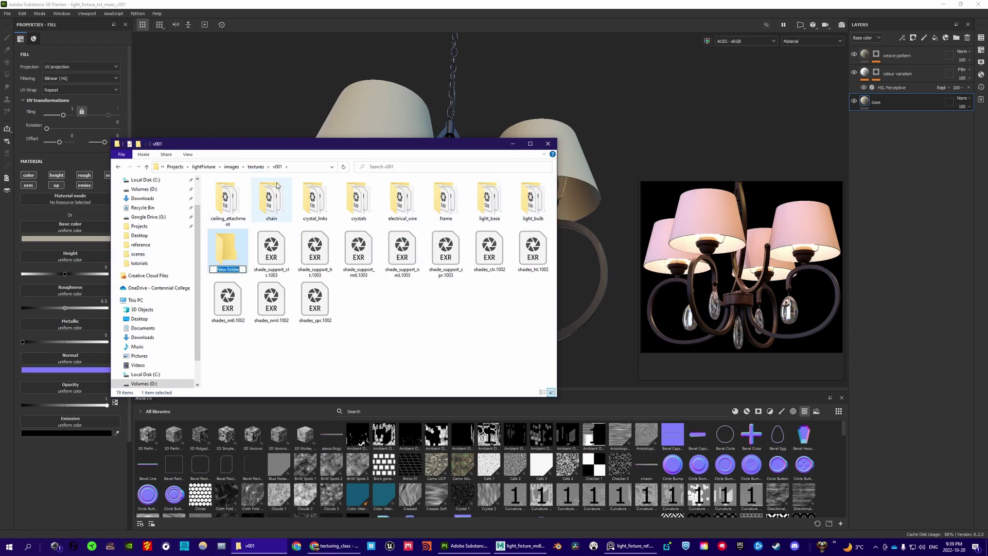
{"action": "type", "text": "shade_support"}
{"action": "key", "text": "Return"}
{"action": "left_click", "coordinate": [260, 253]}
{"action": "left_click", "coordinate": [445, 253], "text": "shift"}
{"action": "left_click_drag", "start_coordinate": [446, 254], "coordinate": [228, 251]}
Step: Create a folder named shades in v001 and move the five shades EXR maps into it
{"action": "left_click", "coordinate": [139, 145]}
{"action": "type", "text": "shades"}
{"action": "key", "text": "Return"}
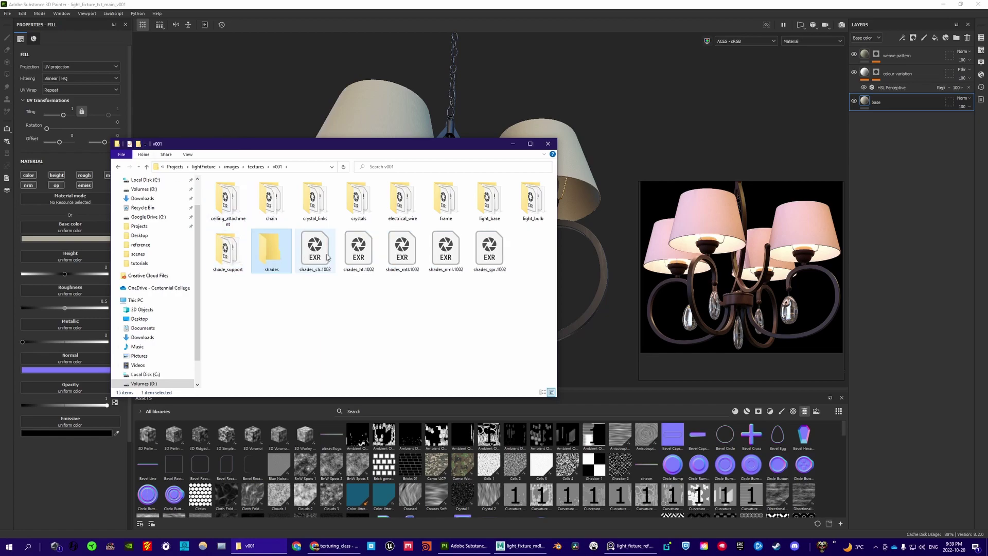
{"action": "left_click", "coordinate": [327, 258]}
{"action": "left_click", "coordinate": [485, 257], "text": "shift"}
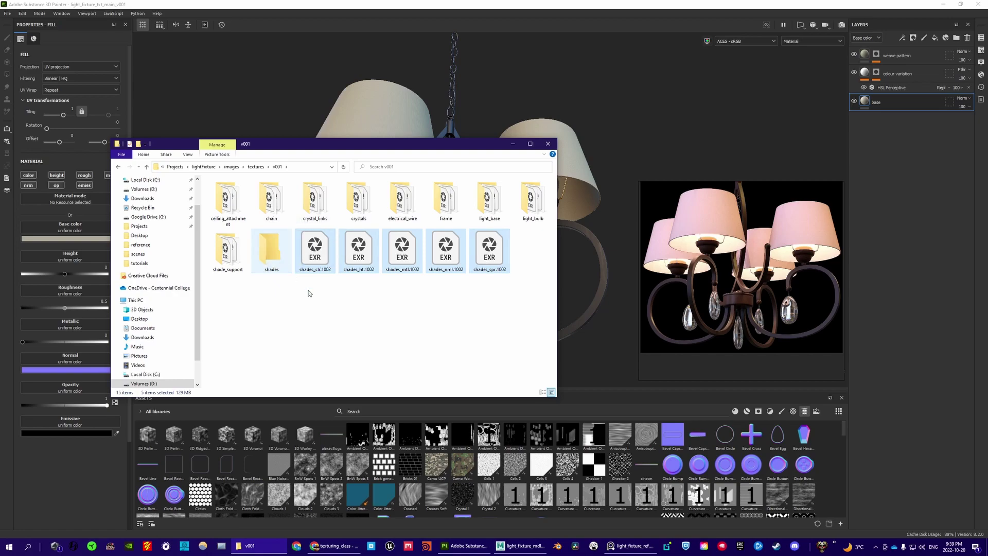
{"action": "left_click_drag", "start_coordinate": [315, 252], "coordinate": [271, 252]}
Step: Switch to Maya and turn off Always On Top for the chandelier reference image window
{"action": "left_click_drag", "start_coordinate": [386, 144], "coordinate": [436, 147]}
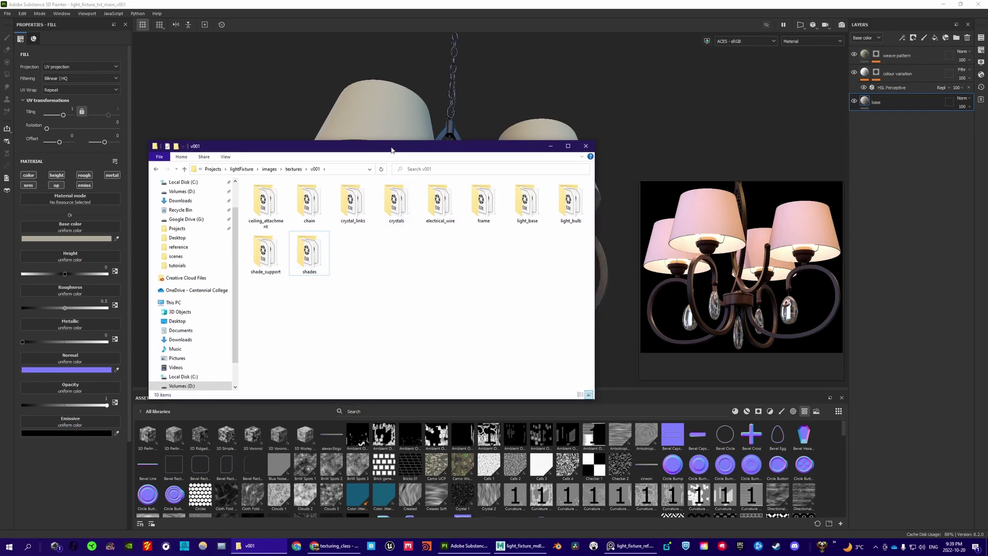
{"action": "left_click_drag", "start_coordinate": [392, 146], "coordinate": [356, 140]}
{"action": "left_click", "coordinate": [520, 546]}
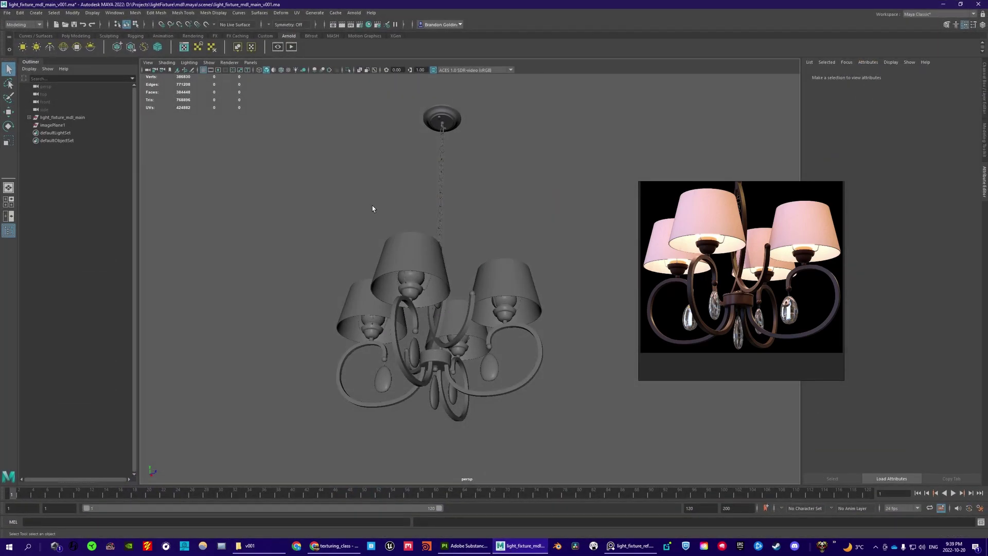
{"action": "right_click", "coordinate": [700, 247]}
{"action": "left_click", "coordinate": [526, 217]}
{"action": "right_click", "coordinate": [722, 238]}
{"action": "left_click", "coordinate": [715, 218]}
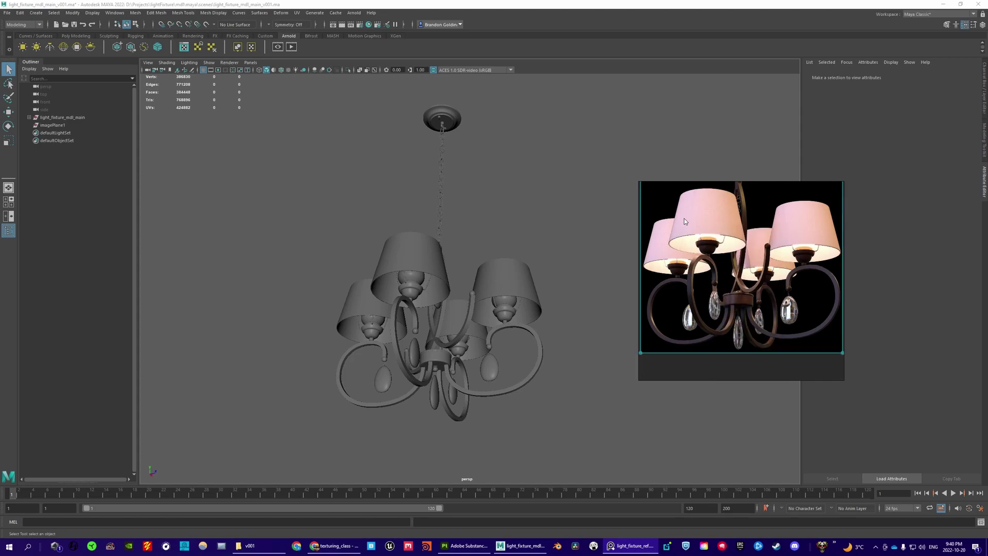
{"action": "right_click", "coordinate": [693, 248]}
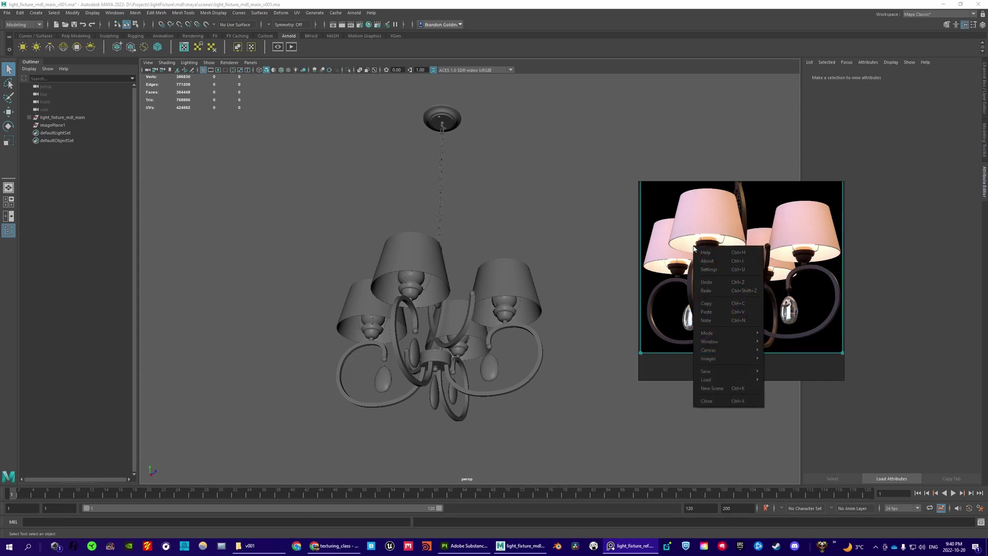
{"action": "mouse_move", "coordinate": [723, 335]}
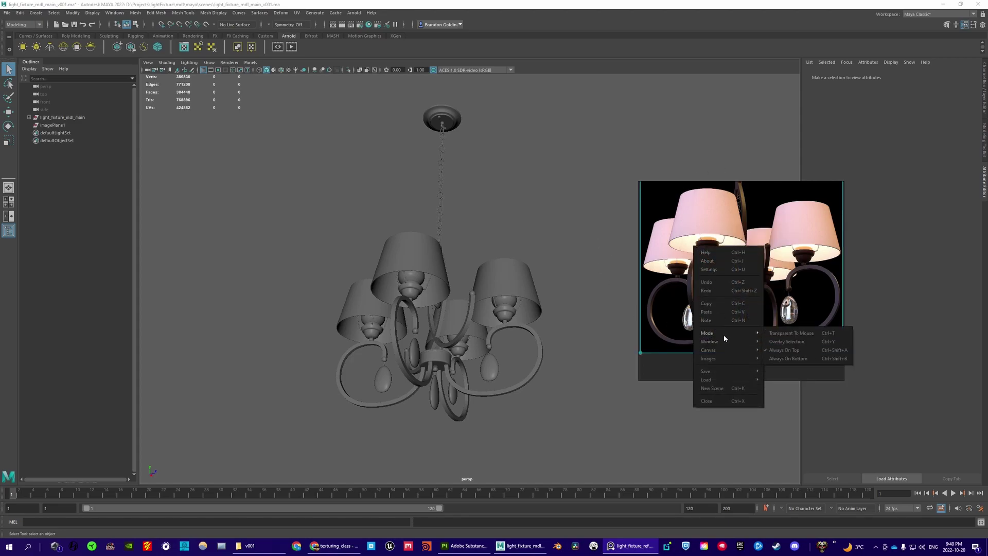
{"action": "left_click", "coordinate": [795, 350]}
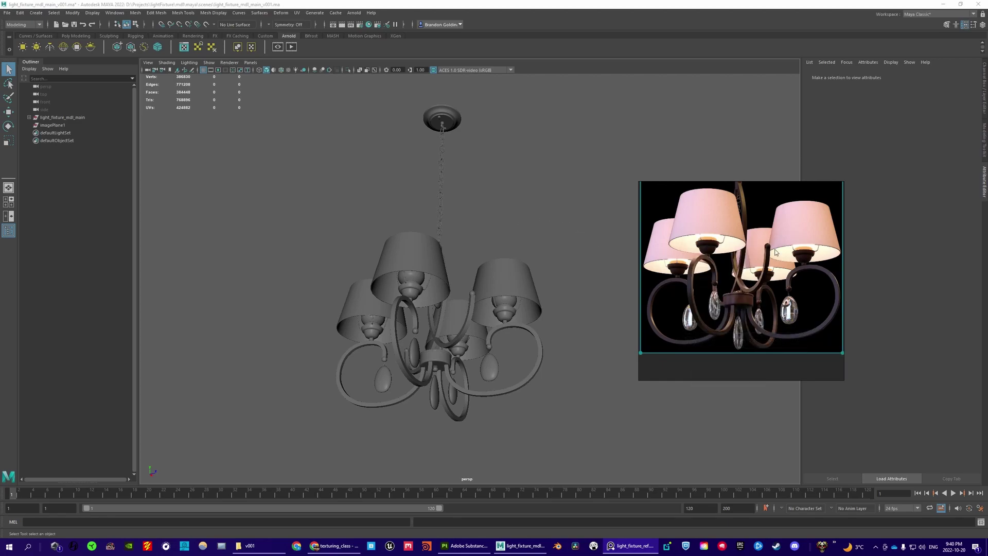
{"action": "left_click", "coordinate": [835, 150]}
Step: Delete imagePlane1 from the light fixture scene
{"action": "left_click_drag", "start_coordinate": [550, 248], "coordinate": [502, 259], "text": "alt"}
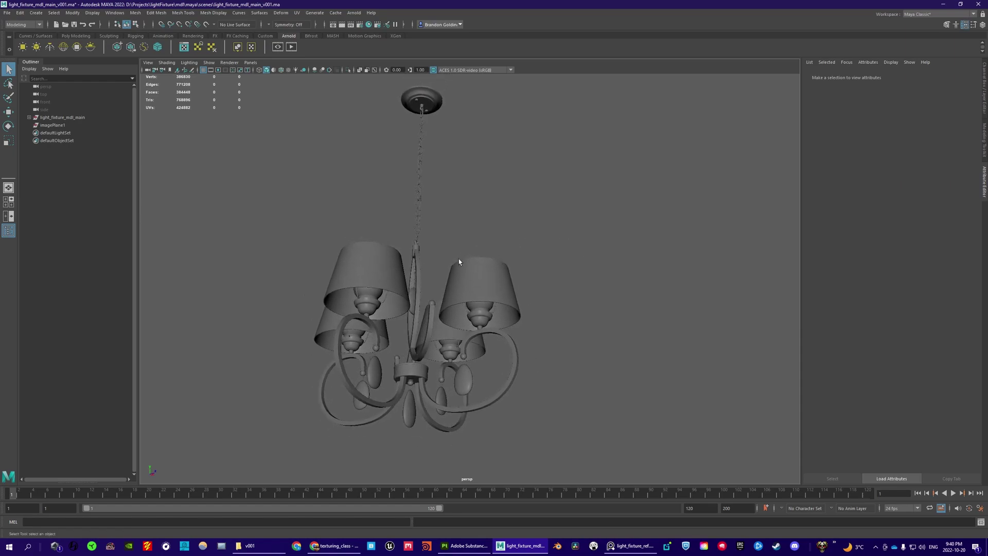
{"action": "left_click", "coordinate": [58, 126]}
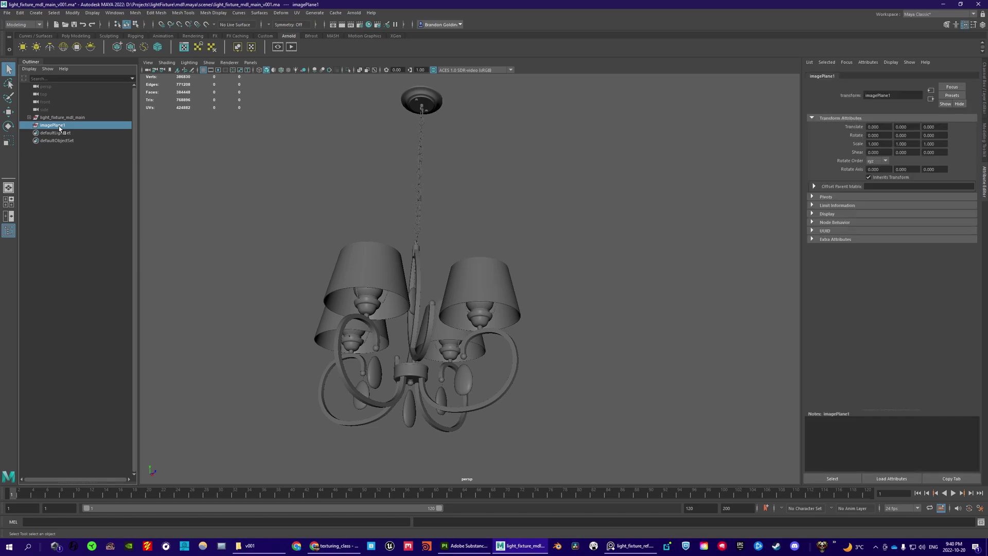
{"action": "key", "text": "Delete"}
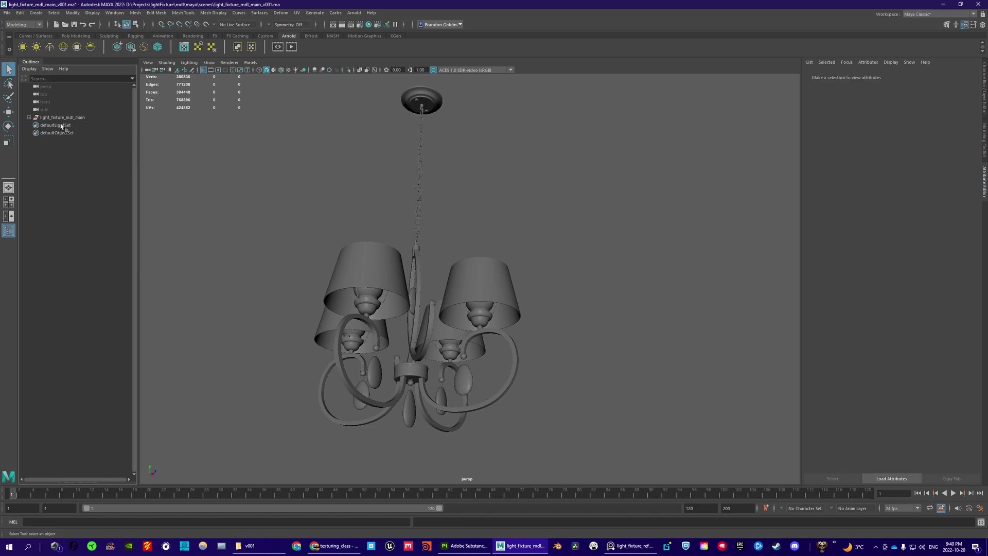
{"action": "left_click", "coordinate": [249, 545]}
{"action": "left_click_drag", "start_coordinate": [391, 137], "coordinate": [364, 170]}
{"action": "left_click", "coordinate": [154, 149]}
{"action": "left_click_drag", "start_coordinate": [455, 176], "coordinate": [421, 166], "text": "alt"}
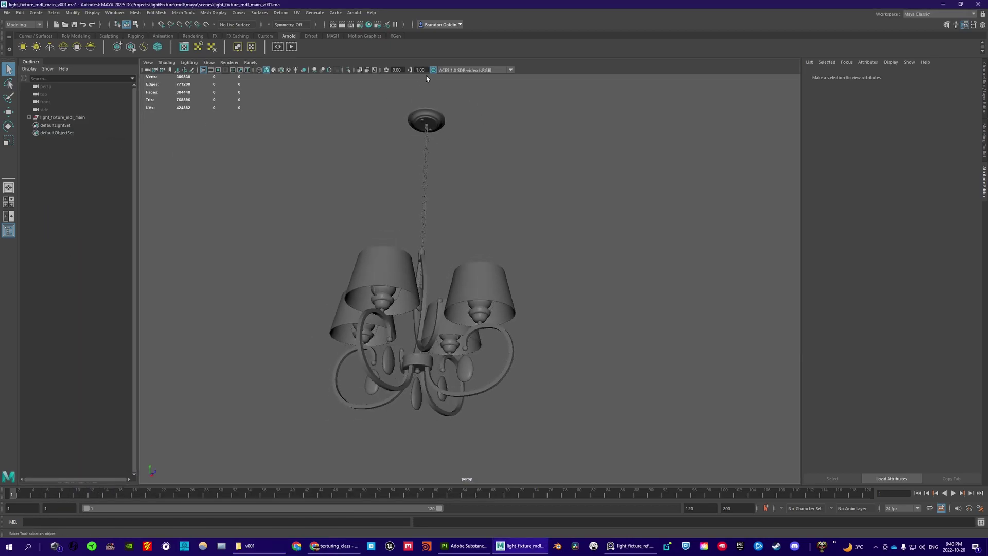
Step: Open the Hypershade, dock it between the viewport and the Attribute Editor, and widen the viewport beside it
{"action": "left_click", "coordinate": [368, 24]}
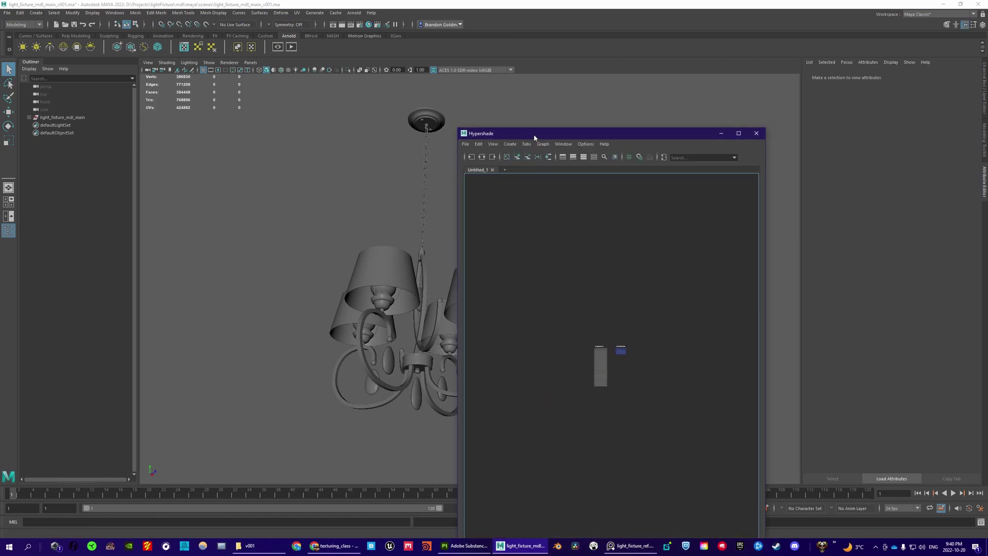
{"action": "left_click_drag", "start_coordinate": [533, 137], "coordinate": [455, 82]}
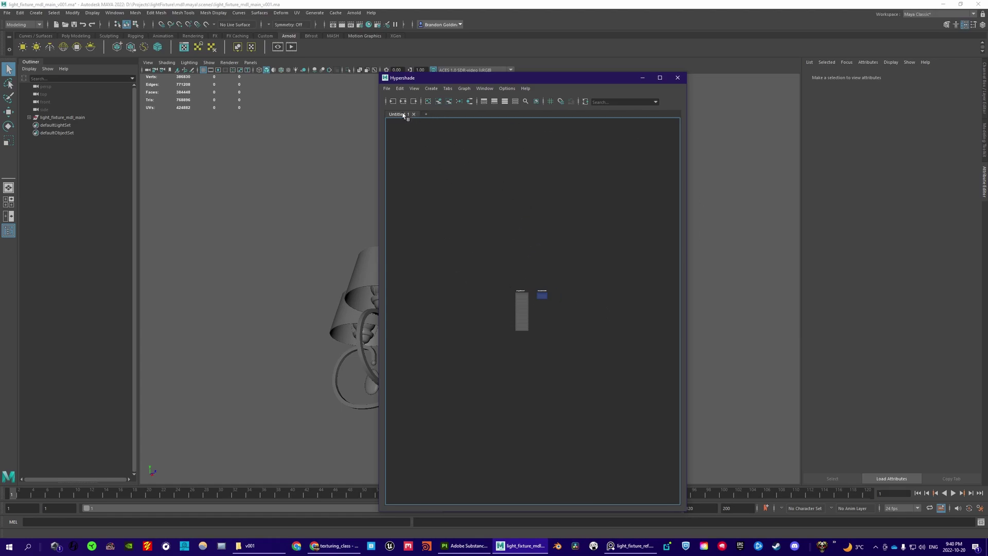
{"action": "left_click_drag", "start_coordinate": [437, 80], "coordinate": [801, 87]}
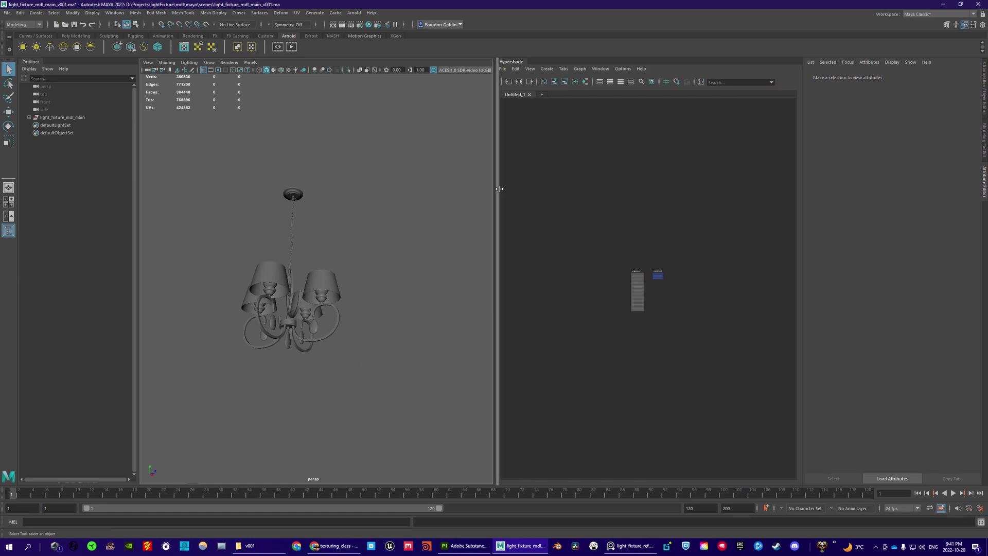
{"action": "left_click_drag", "start_coordinate": [492, 190], "coordinate": [547, 191]}
Step: Expand the light_fixture_mdl_main group and select the ceiling_attachment mesh
{"action": "scroll", "coordinate": [295, 249], "scroll_direction": "up", "scroll_amount": 6}
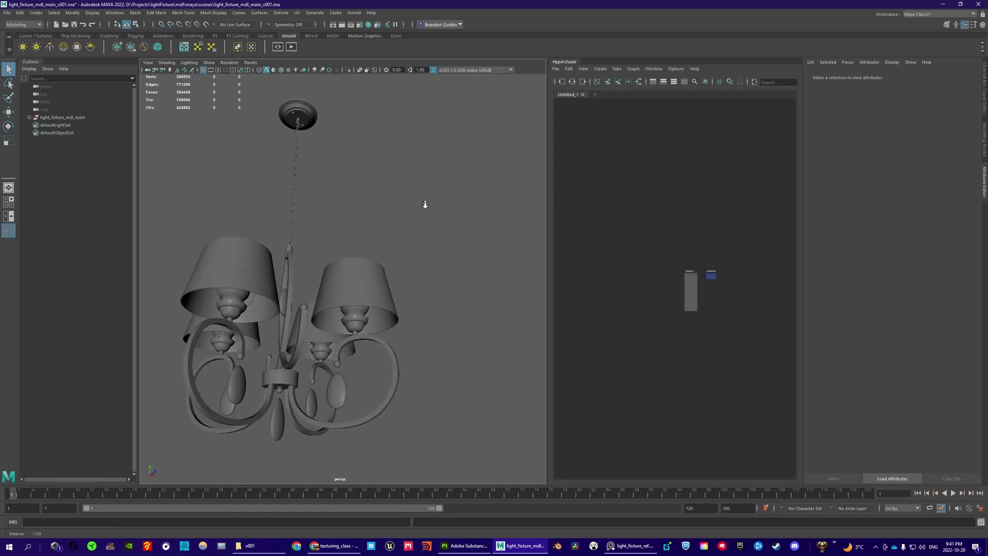
{"action": "middle_click_drag", "start_coordinate": [354, 176], "coordinate": [360, 280], "text": "alt"}
{"action": "scroll", "coordinate": [333, 223], "scroll_direction": "up", "scroll_amount": 4}
{"action": "left_click", "coordinate": [330, 144]}
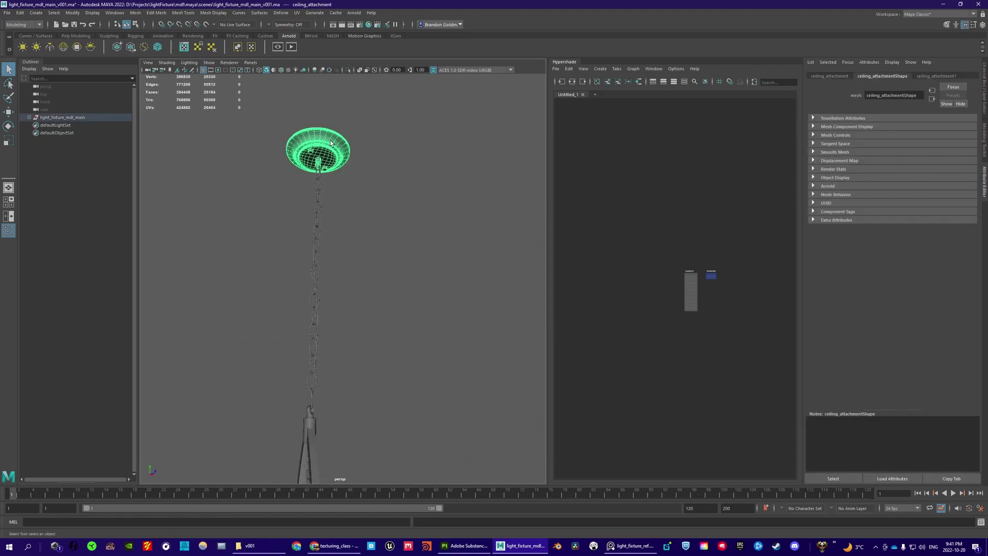
{"action": "left_click", "coordinate": [29, 117]}
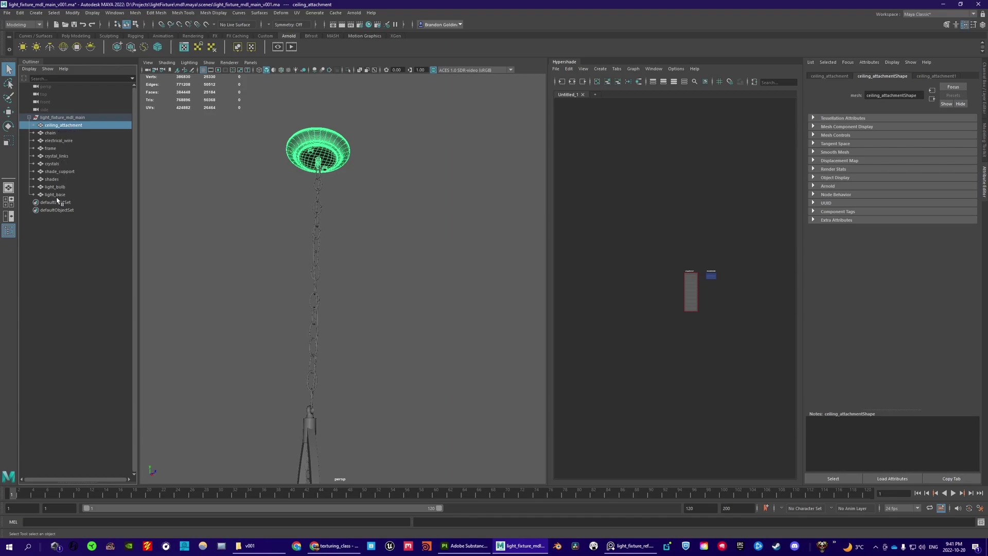
{"action": "left_click", "coordinate": [61, 134]}
{"action": "left_click", "coordinate": [68, 126]}
Step: Clear the Hypershade graph and graph the material of the selected ceiling_attachment mesh
{"action": "scroll", "coordinate": [678, 269], "scroll_direction": "up", "scroll_amount": 8}
{"action": "middle_click_drag", "start_coordinate": [676, 247], "coordinate": [644, 218], "text": "alt"}
{"action": "scroll", "coordinate": [643, 222], "scroll_direction": "down", "scroll_amount": 2}
{"action": "scroll", "coordinate": [640, 211], "scroll_direction": "down", "scroll_amount": 1}
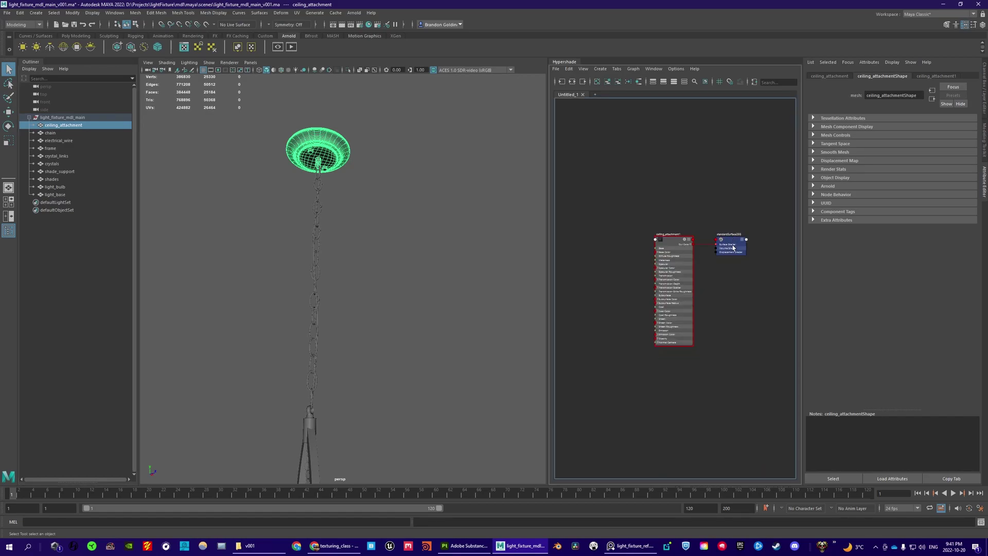
{"action": "key", "text": "Delete"}
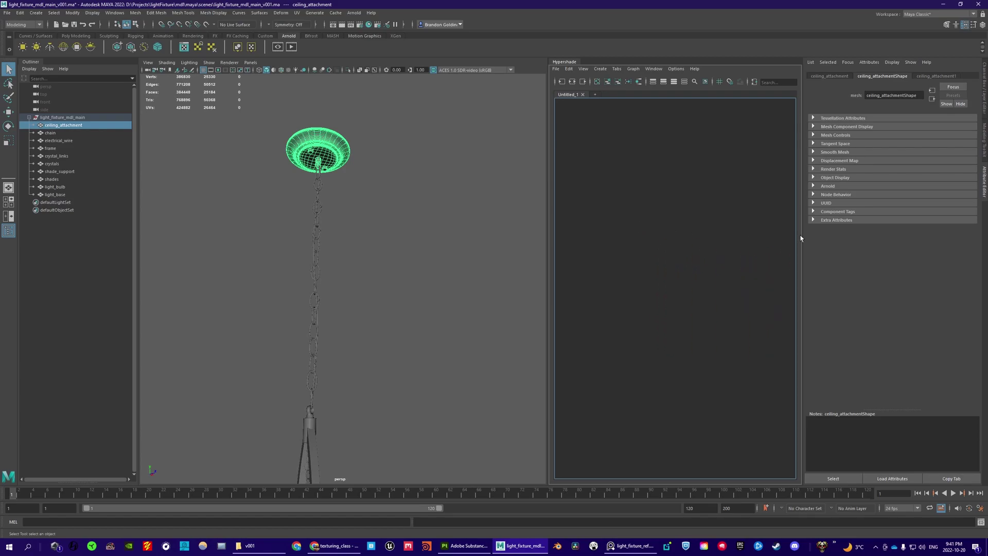
{"action": "right_click", "coordinate": [647, 190]}
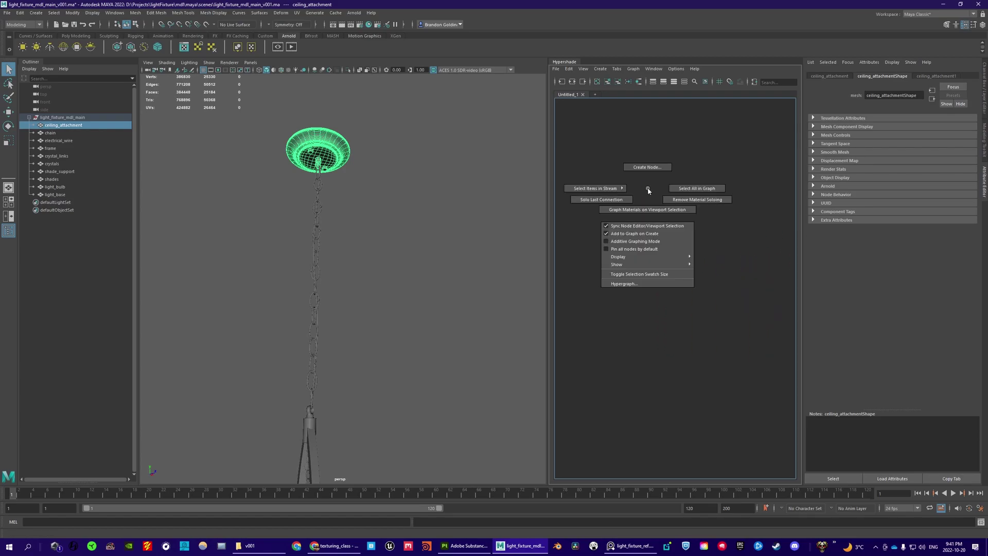
{"action": "right_click_drag", "start_coordinate": [648, 190], "coordinate": [650, 215]}
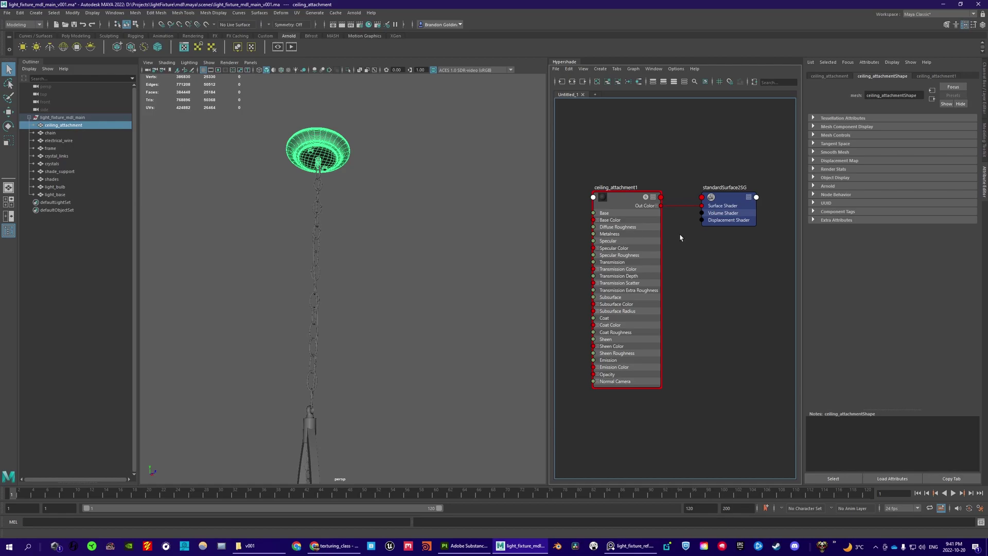
{"action": "middle_click_drag", "start_coordinate": [632, 172], "coordinate": [642, 163], "text": "alt"}
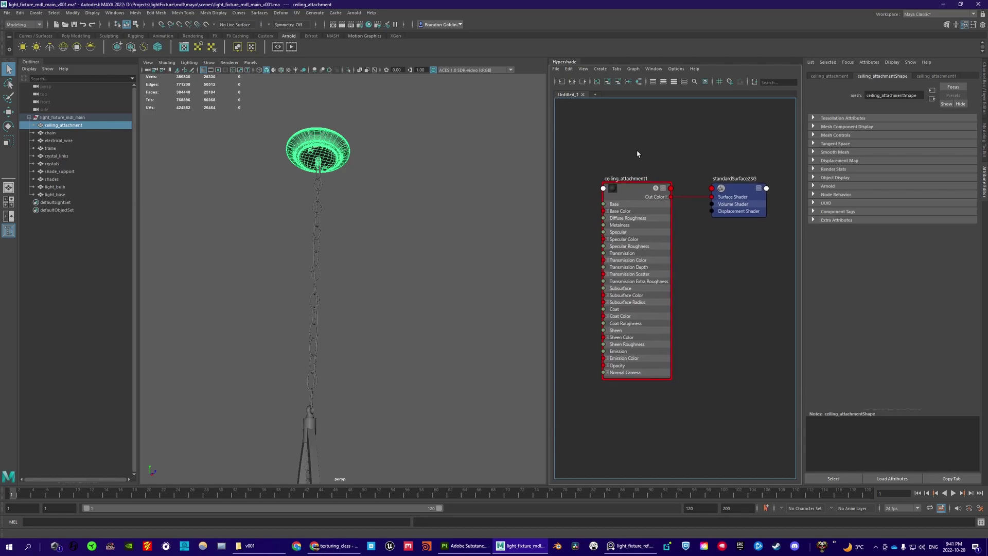
Step: Select the ceiling_attachment1 standard surface node in the graph to show its attributes
{"action": "left_click", "coordinate": [648, 186]}
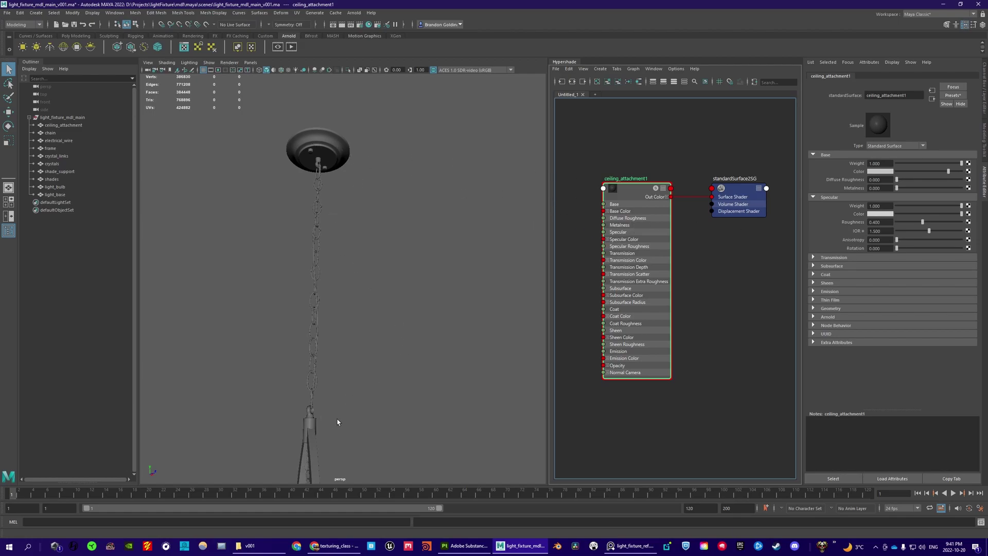
{"action": "middle_click_drag", "start_coordinate": [357, 387], "coordinate": [377, 391], "text": "alt"}
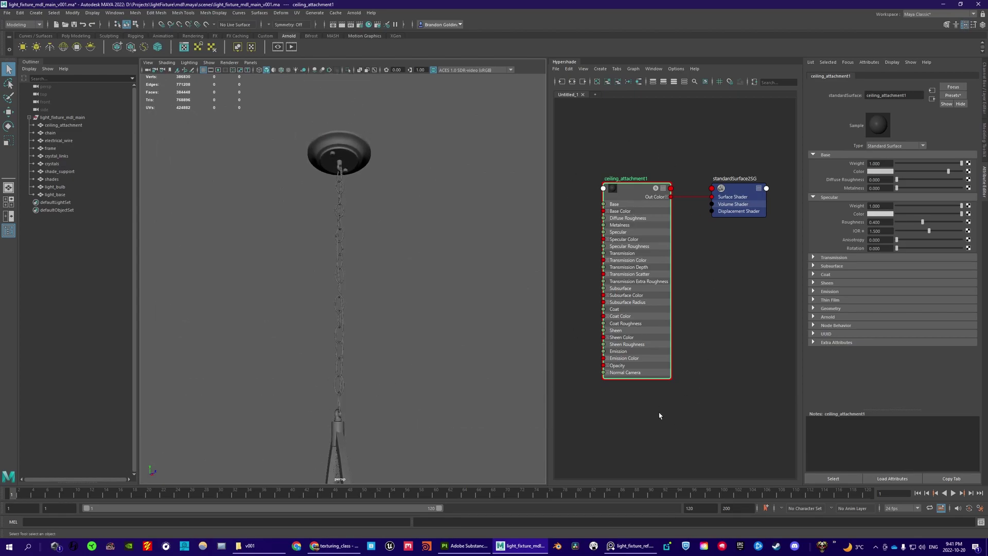
{"action": "middle_click_drag", "start_coordinate": [618, 163], "coordinate": [624, 163], "text": "alt"}
{"action": "left_click_drag", "start_coordinate": [619, 125], "coordinate": [676, 180]}
{"action": "middle_click_drag", "start_coordinate": [655, 139], "coordinate": [662, 140]}
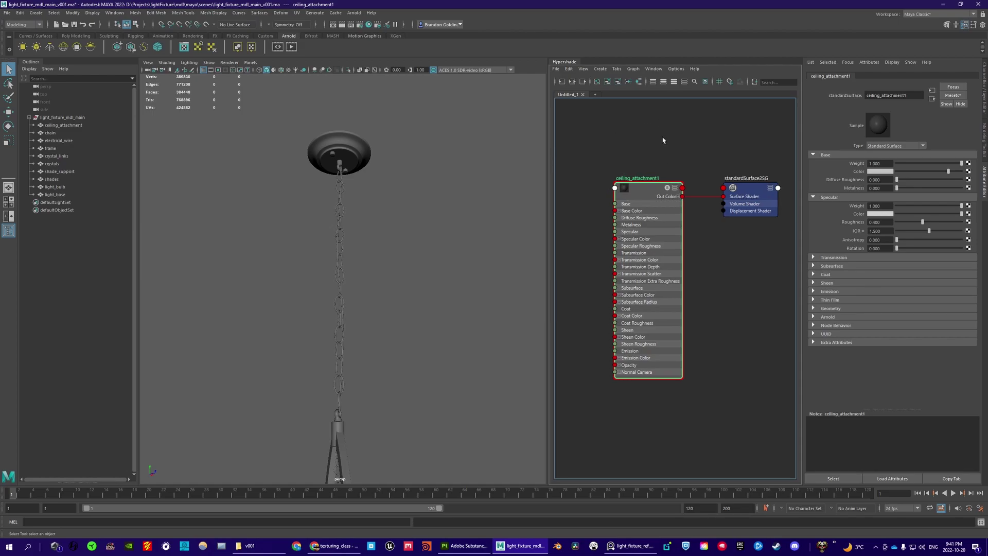
{"action": "middle_click_drag", "start_coordinate": [654, 137], "coordinate": [673, 134]}
{"action": "scroll", "coordinate": [632, 178], "scroll_direction": "down", "scroll_amount": 5}
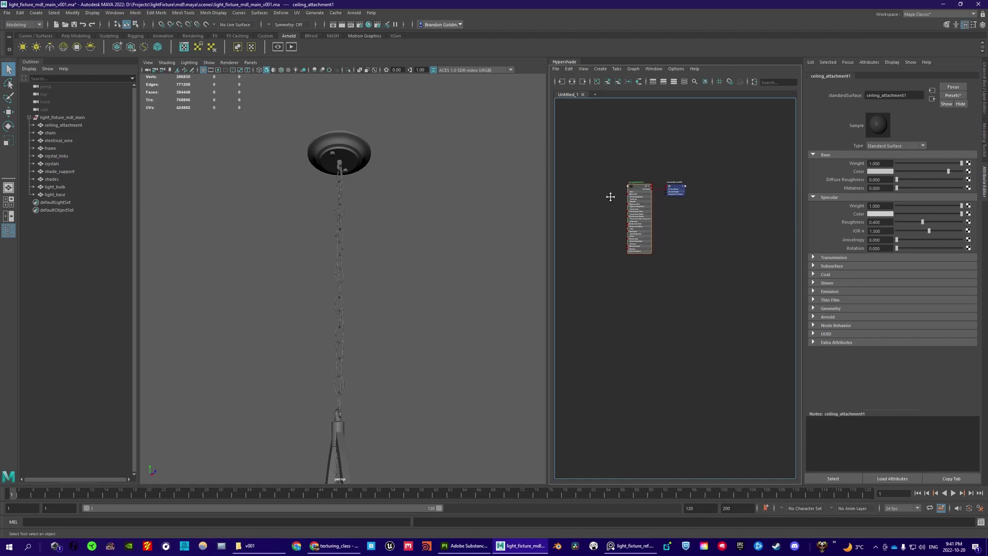
{"action": "scroll", "coordinate": [617, 235], "scroll_direction": "up", "scroll_amount": 4}
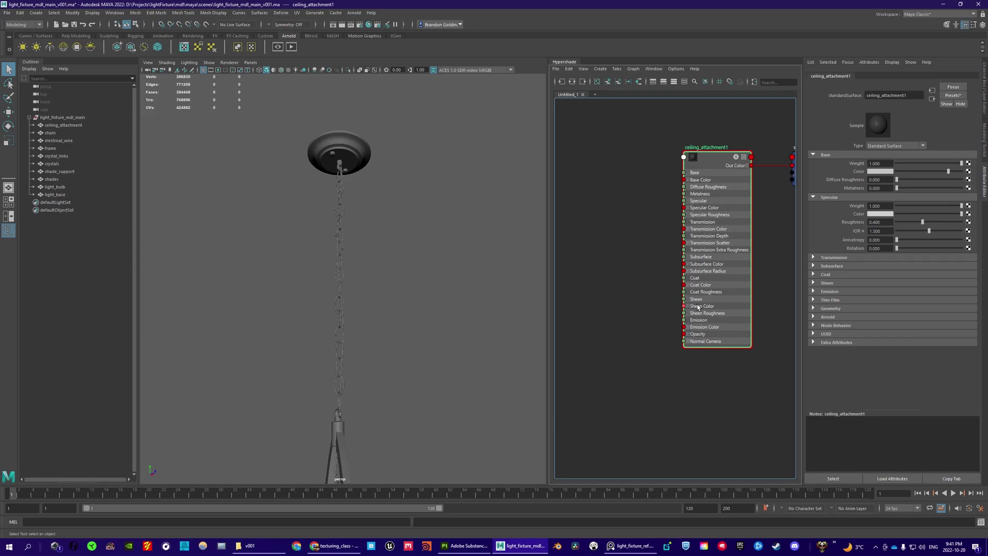
Step: Switch to File Explorer, open the ceiling_attachment texture folder from v001, and keep its window clear of the Hypershade graph
{"action": "left_click", "coordinate": [276, 546]}
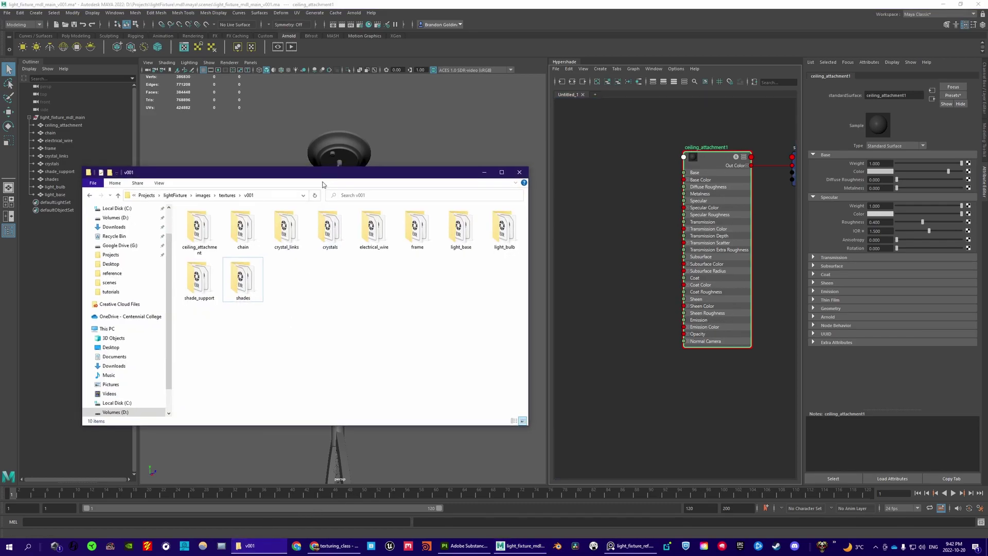
{"action": "double_click", "coordinate": [209, 237]}
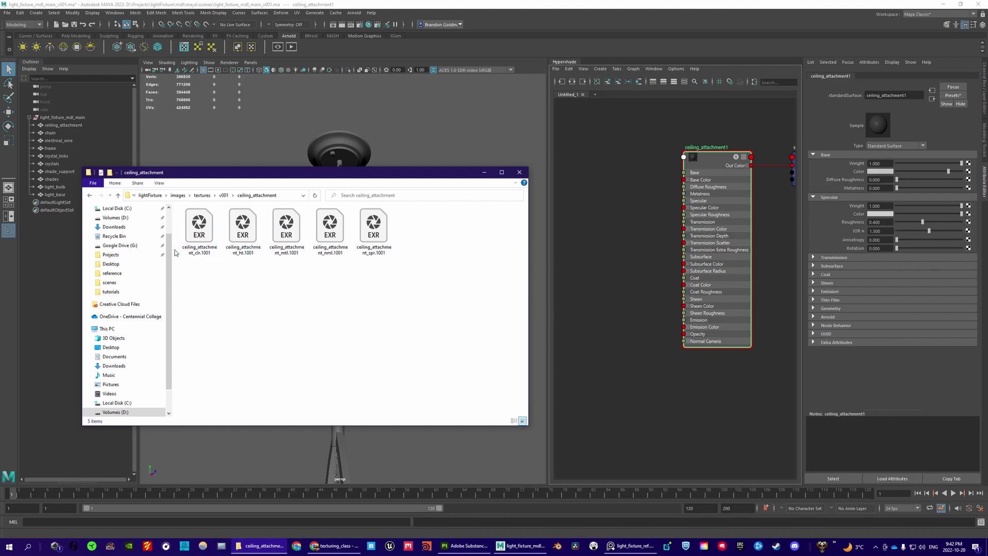
{"action": "middle_click_drag", "start_coordinate": [594, 165], "coordinate": [645, 230], "text": "alt"}
{"action": "scroll", "coordinate": [613, 223], "scroll_direction": "down", "scroll_amount": 2}
{"action": "key", "text": "alt+Tab"}
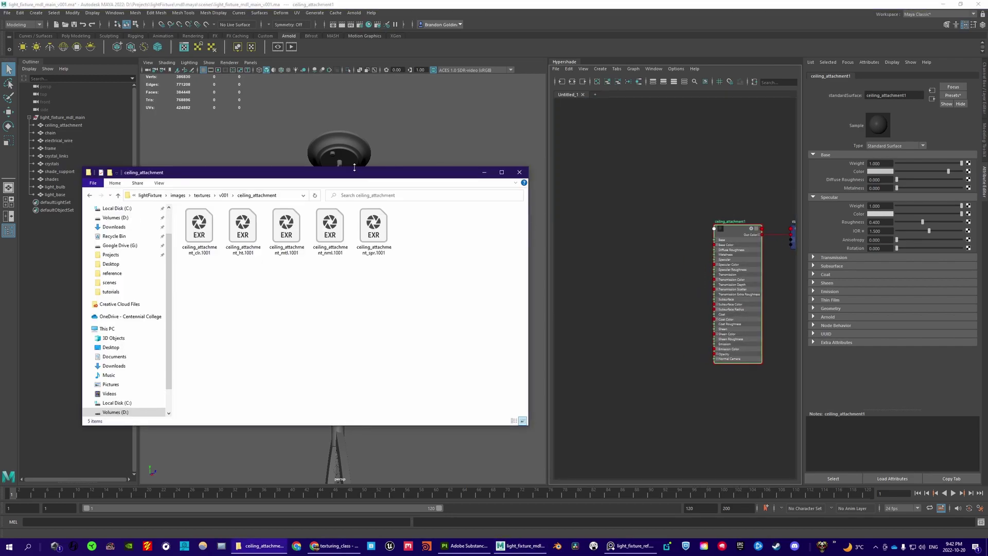
{"action": "left_click_drag", "start_coordinate": [355, 169], "coordinate": [333, 161]}
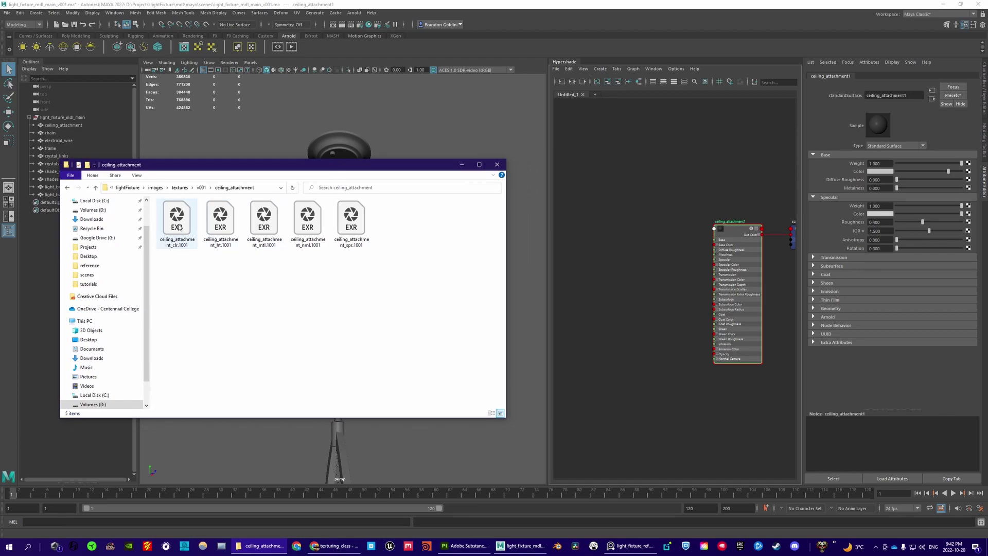
{"action": "left_click", "coordinate": [179, 227]}
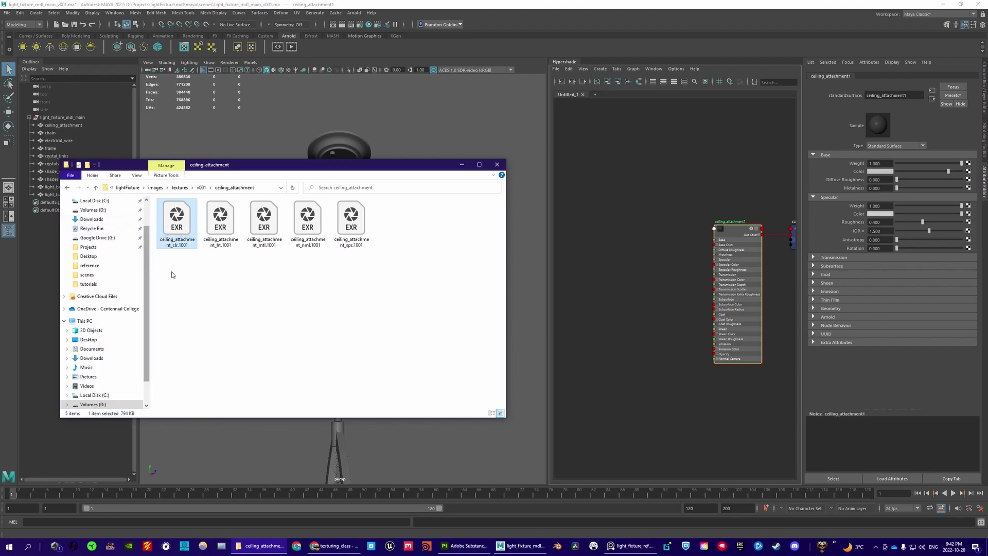
{"action": "left_click", "coordinate": [187, 284]}
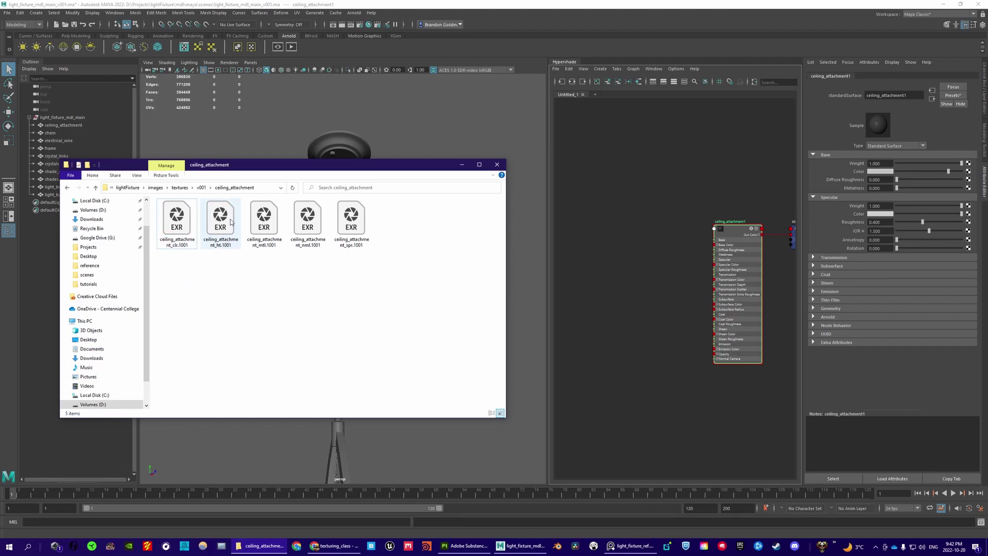
Step: Import the ceiling_attachment clr and spr EXR maps together from the texture folder into Maya's Hypershade graph
{"action": "left_click_drag", "start_coordinate": [358, 177], "coordinate": [361, 219]}
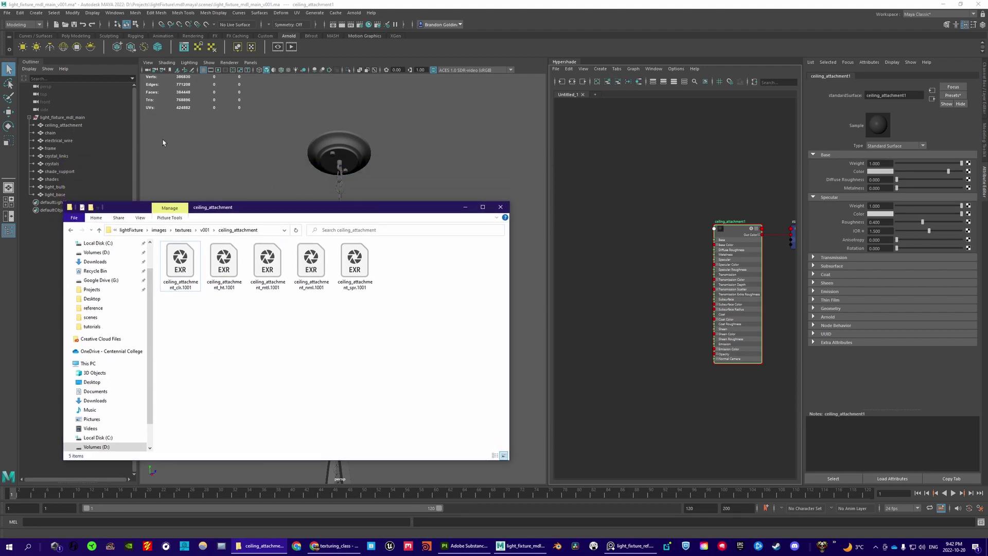
{"action": "left_click", "coordinate": [173, 266]}
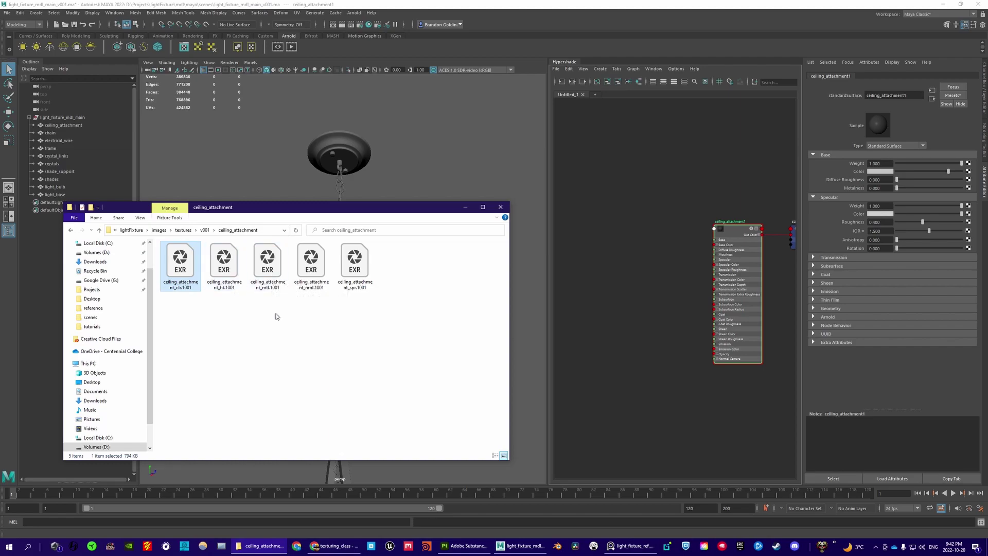
{"action": "left_click", "coordinate": [355, 268], "text": "ctrl"}
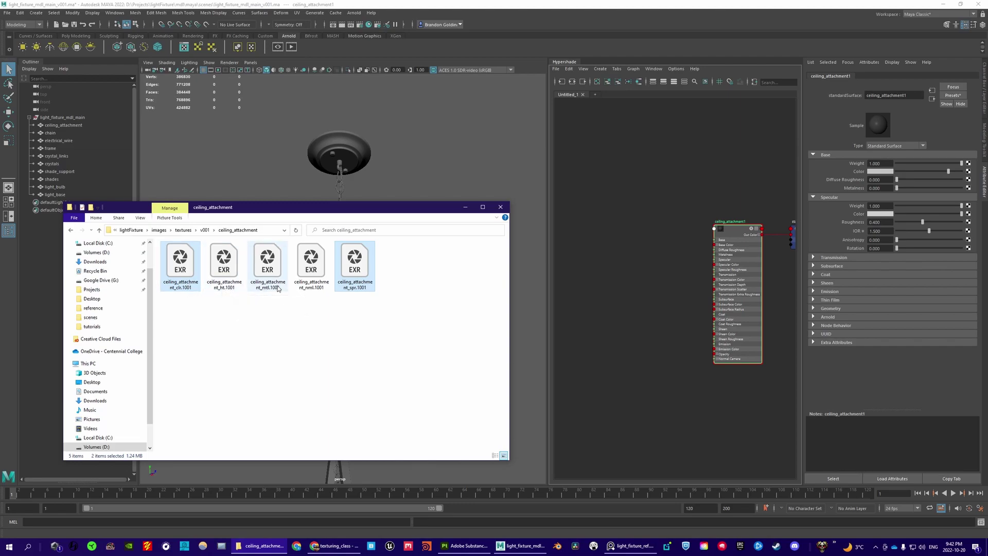
{"action": "left_click_drag", "start_coordinate": [186, 272], "coordinate": [668, 232]}
Step: Arrange the two file nodes and their place2dTexture nodes in front of the ceiling_attachment1 shader, with clr above spr
{"action": "left_click_drag", "start_coordinate": [717, 194], "coordinate": [726, 196]}
{"action": "left_click_drag", "start_coordinate": [741, 189], "coordinate": [623, 292]}
{"action": "middle_click_drag", "start_coordinate": [613, 234], "coordinate": [655, 208], "text": "alt"}
{"action": "left_click_drag", "start_coordinate": [669, 298], "coordinate": [629, 282]}
{"action": "left_click_drag", "start_coordinate": [686, 201], "coordinate": [648, 147]}
{"action": "left_click_drag", "start_coordinate": [669, 160], "coordinate": [622, 188]}
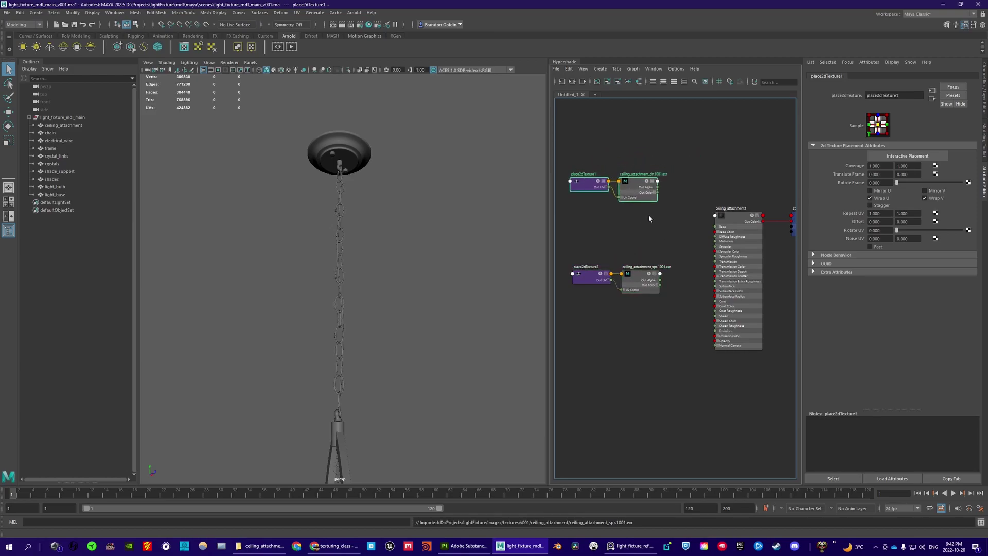
Step: Select place2dTexture1 and the ceiling_attachment_clr file node to show their attributes
{"action": "scroll", "coordinate": [643, 222], "scroll_direction": "up", "scroll_amount": 3}
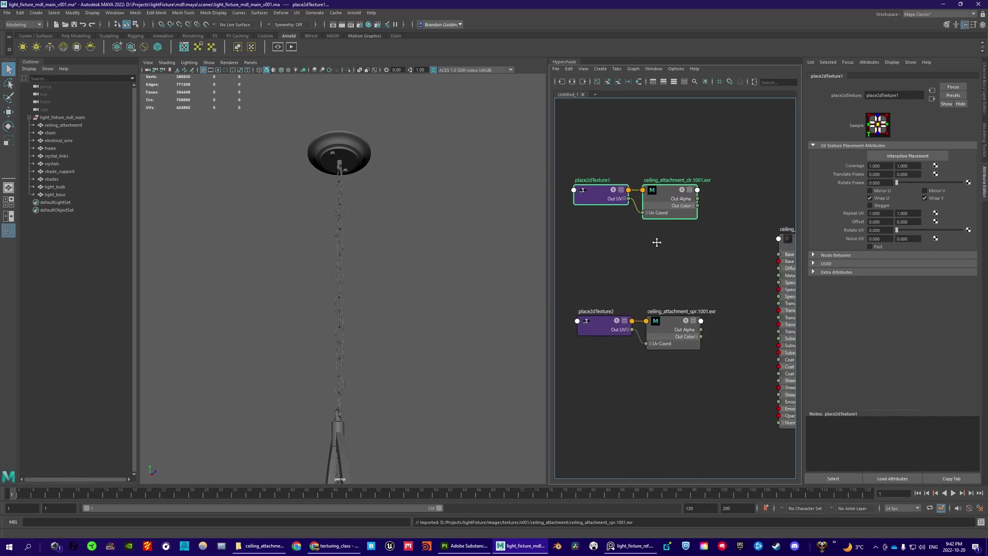
{"action": "left_click", "coordinate": [603, 152]}
{"action": "left_click_drag", "start_coordinate": [611, 150], "coordinate": [606, 219]}
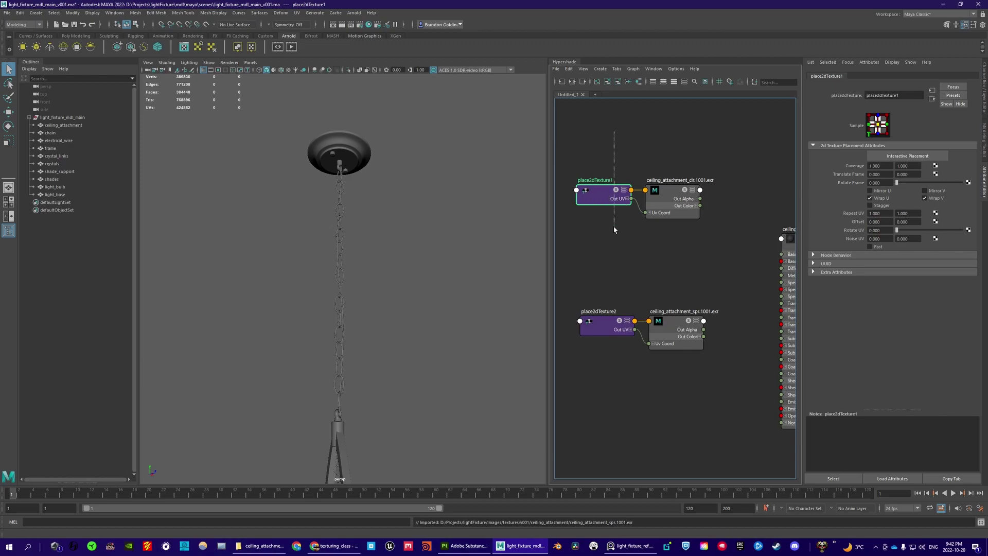
{"action": "left_click_drag", "start_coordinate": [685, 256], "coordinate": [686, 254]}
{"action": "mouse_move", "coordinate": [687, 250]}
{"action": "middle_mouse_down", "text": "alt"}
{"action": "mouse_move", "coordinate": [651, 255]}
{"action": "mouse_move", "coordinate": [672, 253]}
{"action": "middle_mouse_up", "text": "alt"}
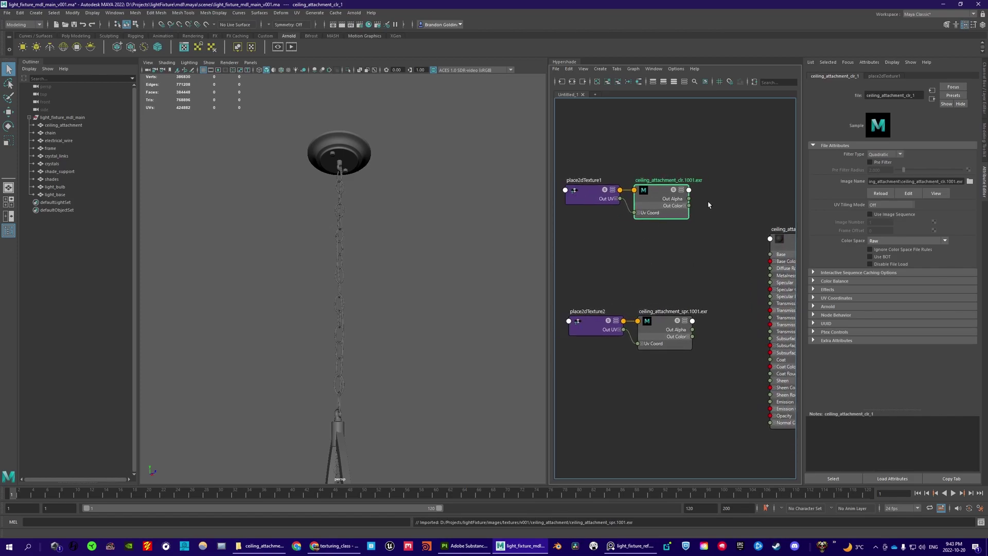
Step: Switch to the texturing_class slides, review the colour space rules on "Colour textures, in general", and return to Maya
{"action": "left_click", "coordinate": [318, 544]}
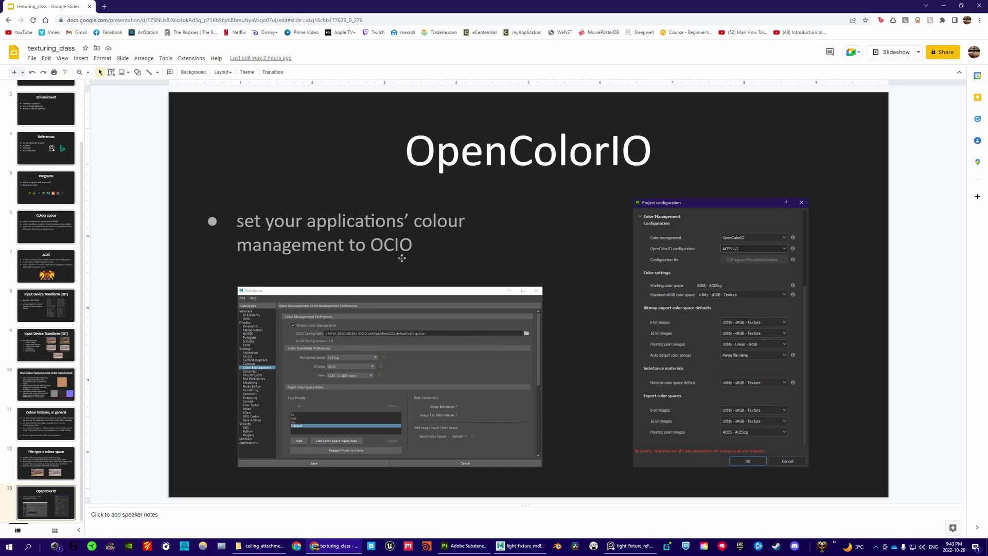
{"action": "left_click", "coordinate": [70, 385]}
{"action": "left_click", "coordinate": [69, 413]}
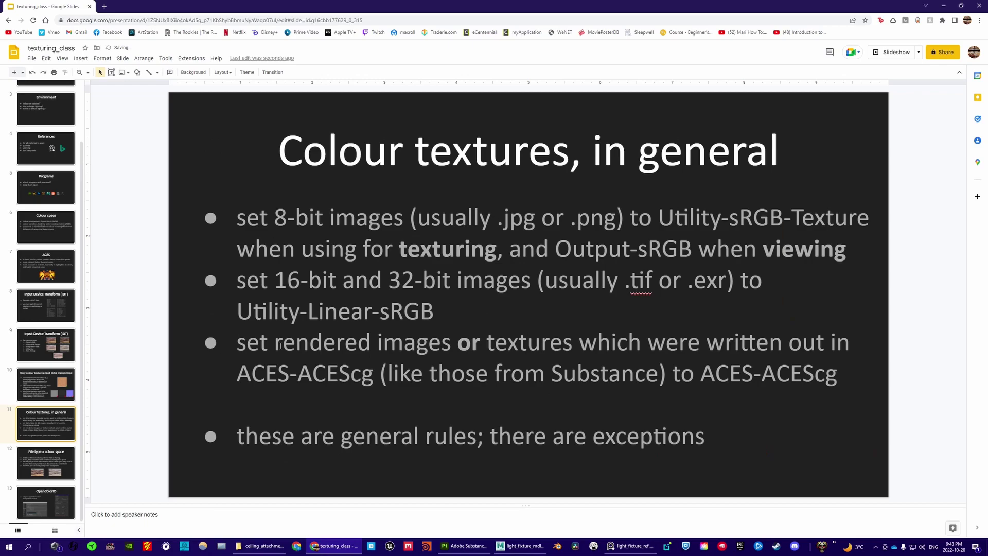
{"action": "left_click", "coordinate": [45, 266]}
{"action": "left_click", "coordinate": [58, 423]}
{"action": "key", "text": "alt+Tab"}
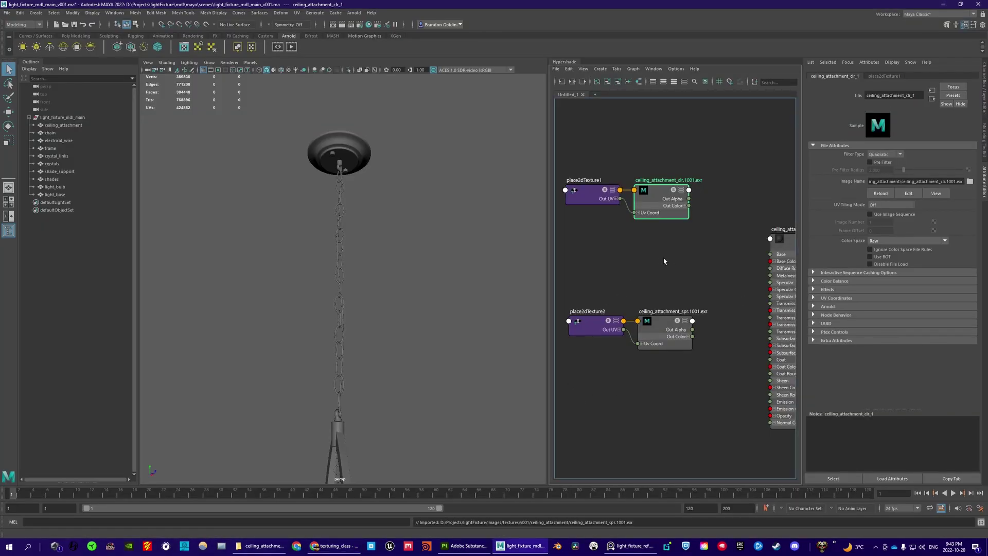
Step: Select the ceiling_attachment_spr file node to examine its colour space setting
{"action": "middle_click_drag", "start_coordinate": [662, 262], "coordinate": [652, 273]}
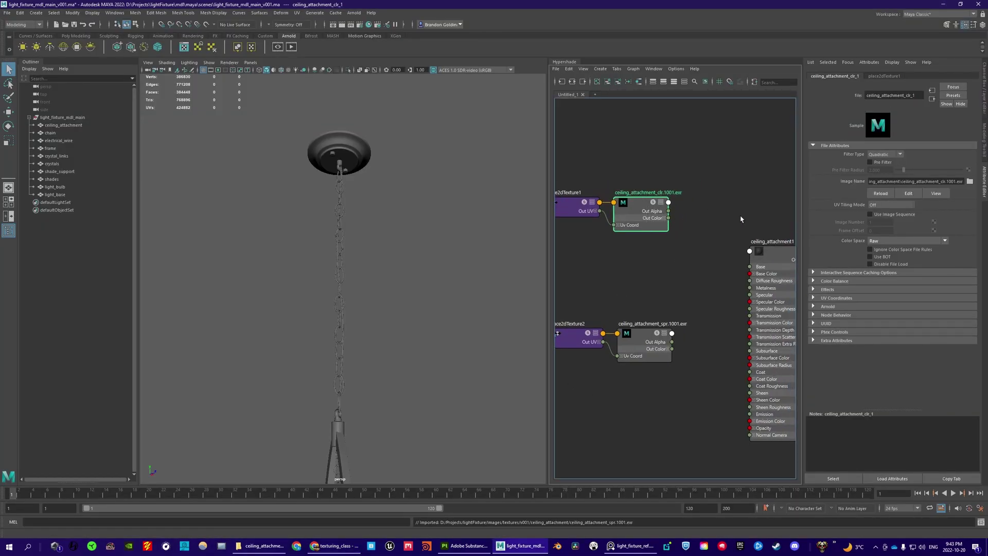
{"action": "left_click", "coordinate": [636, 329]}
{"action": "middle_click_drag", "start_coordinate": [670, 404], "coordinate": [660, 396], "text": "alt"}
{"action": "middle_click_drag", "start_coordinate": [670, 267], "coordinate": [672, 280], "text": "alt"}
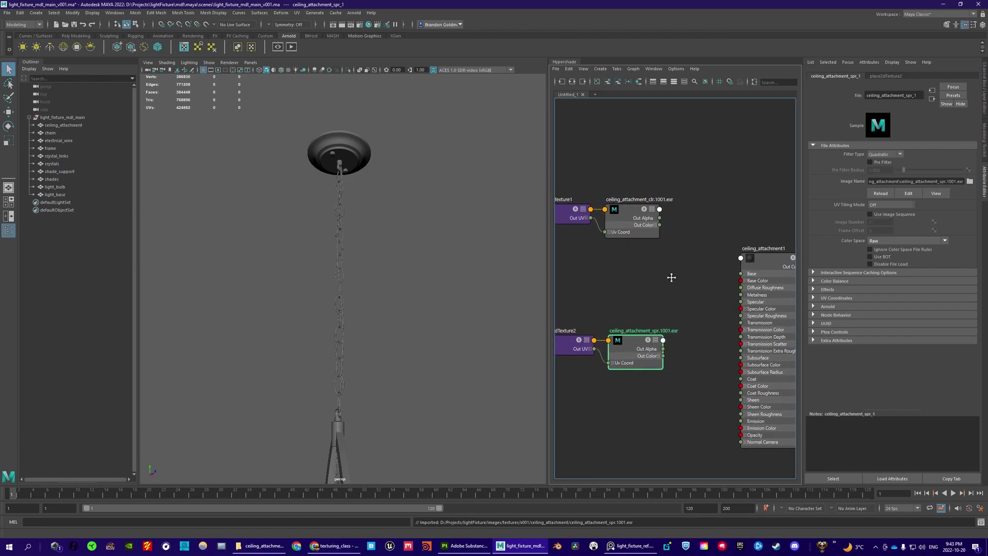
{"action": "scroll", "coordinate": [672, 278], "scroll_direction": "up", "scroll_amount": 4}
{"action": "scroll", "coordinate": [675, 277], "scroll_direction": "down", "scroll_amount": 6}
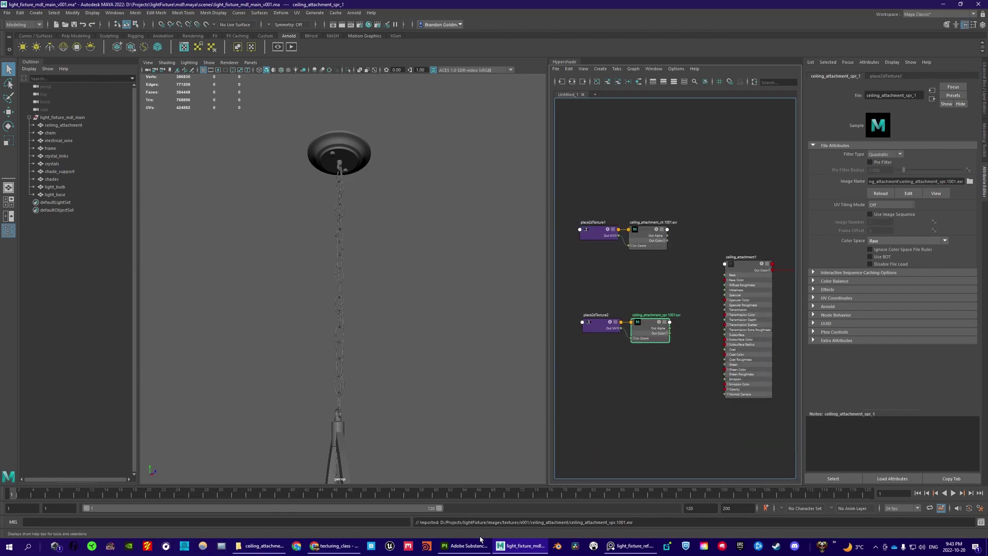
Step: Switch to Substance 3D Painter and show the list of texture exports to check each map's colour space
{"action": "left_click", "coordinate": [446, 545]}
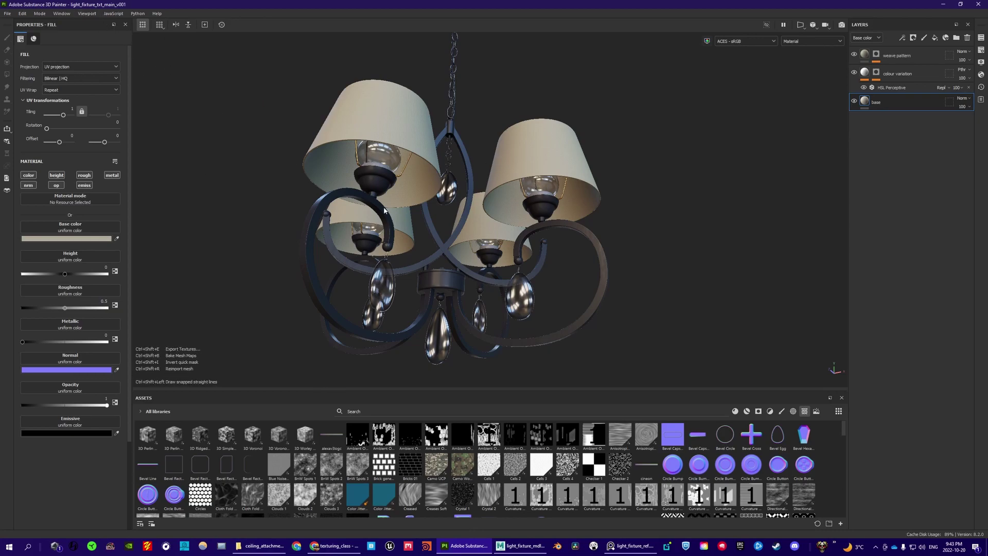
{"action": "key", "text": "ctrl+shift+e"}
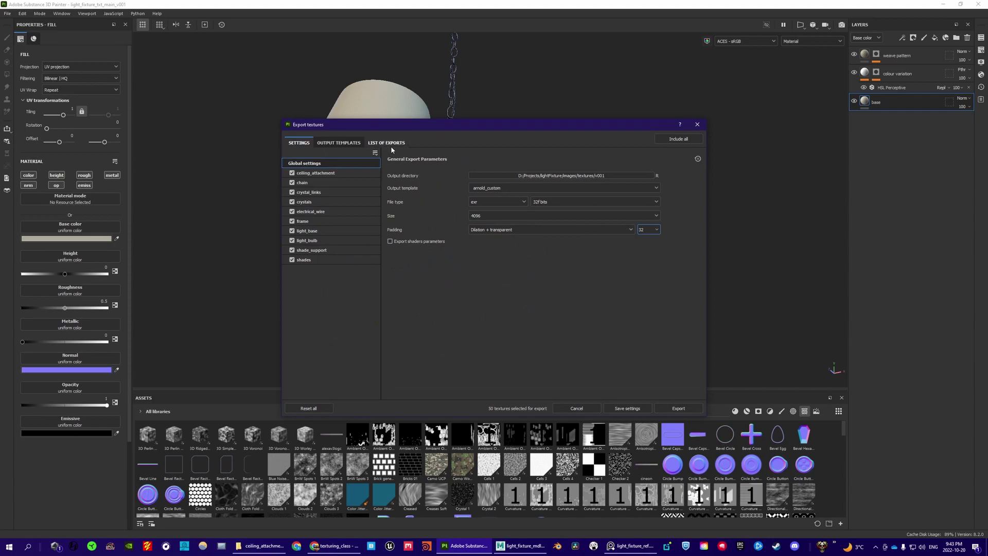
{"action": "left_click", "coordinate": [387, 143]}
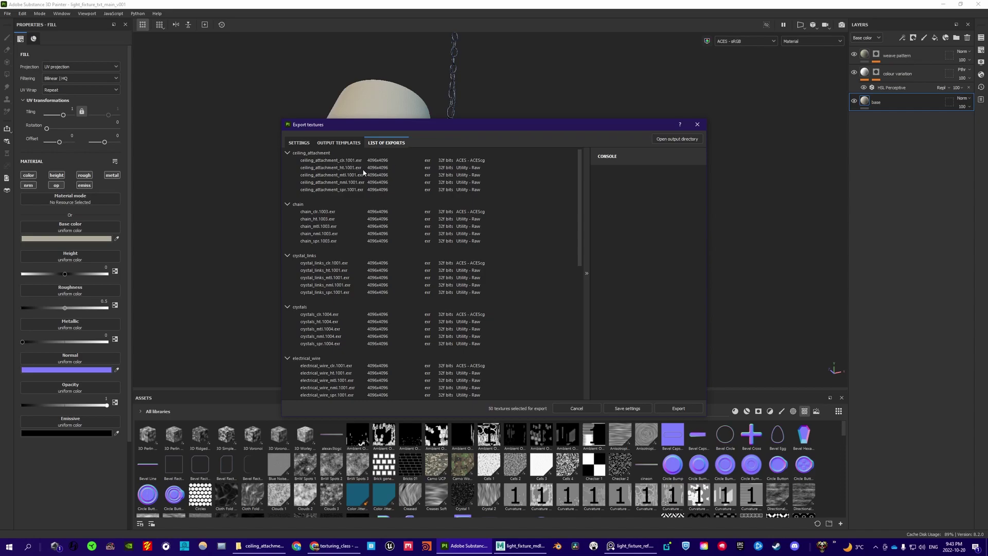
Step: Switch to the texturing_class slides, read "Only colour textures need to be transformed", and leave the browser
{"action": "left_click", "coordinate": [327, 553]}
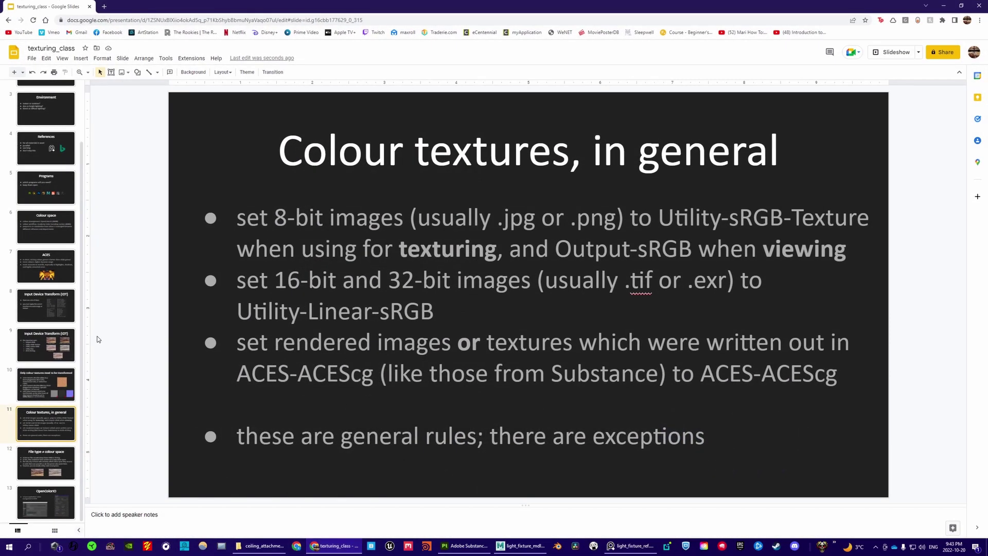
{"action": "left_click", "coordinate": [50, 351]}
{"action": "left_click", "coordinate": [50, 372]}
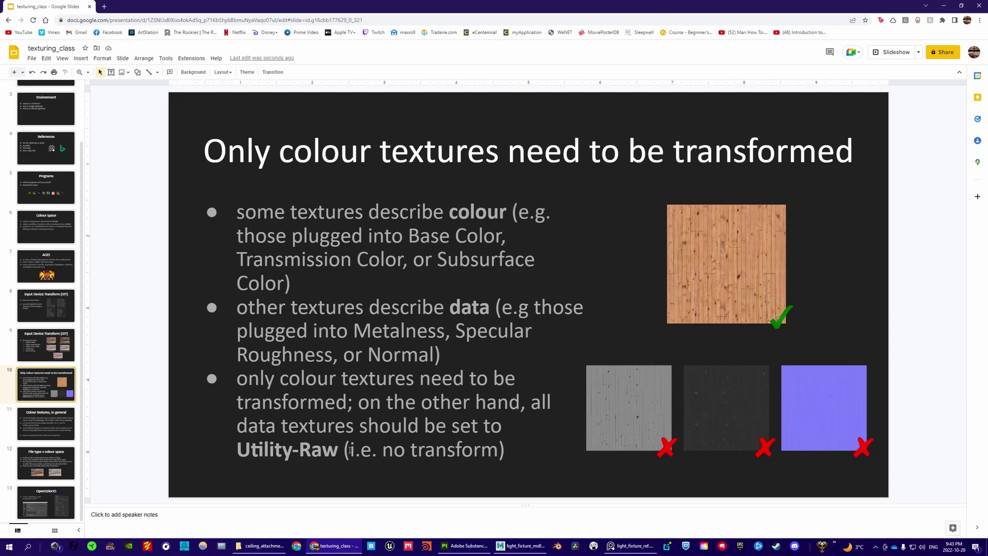
{"action": "left_click", "coordinate": [943, 5]}
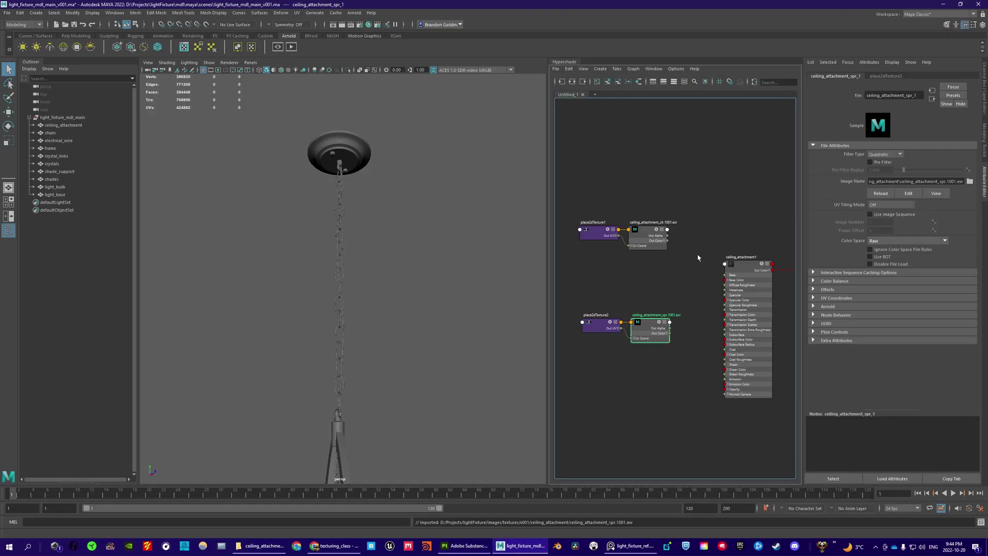
Step: Select the ceiling_attachment_clr file node in Maya and check that map's colour space against Substance 3D Painter's export list
{"action": "middle_click_drag", "start_coordinate": [676, 287], "coordinate": [661, 286], "text": "alt"}
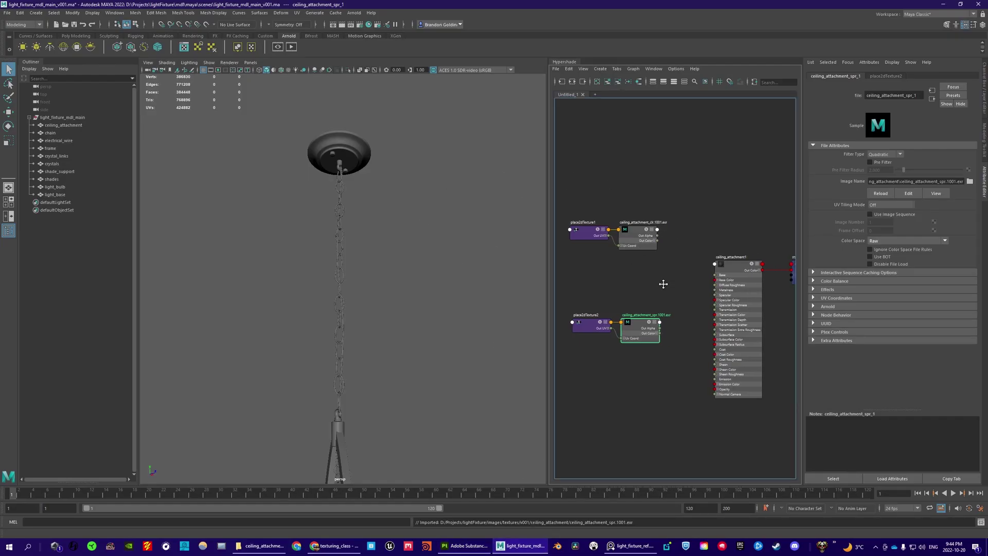
{"action": "scroll", "coordinate": [643, 355], "scroll_direction": "up", "scroll_amount": 5}
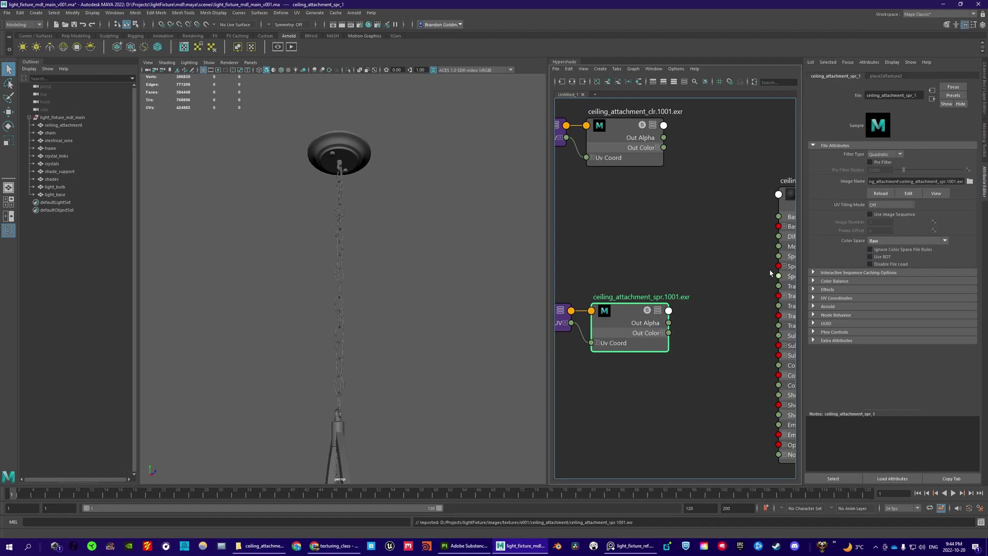
{"action": "middle_click_drag", "start_coordinate": [687, 244], "coordinate": [717, 316], "text": "alt"}
{"action": "left_click_drag", "start_coordinate": [734, 153], "coordinate": [656, 278]}
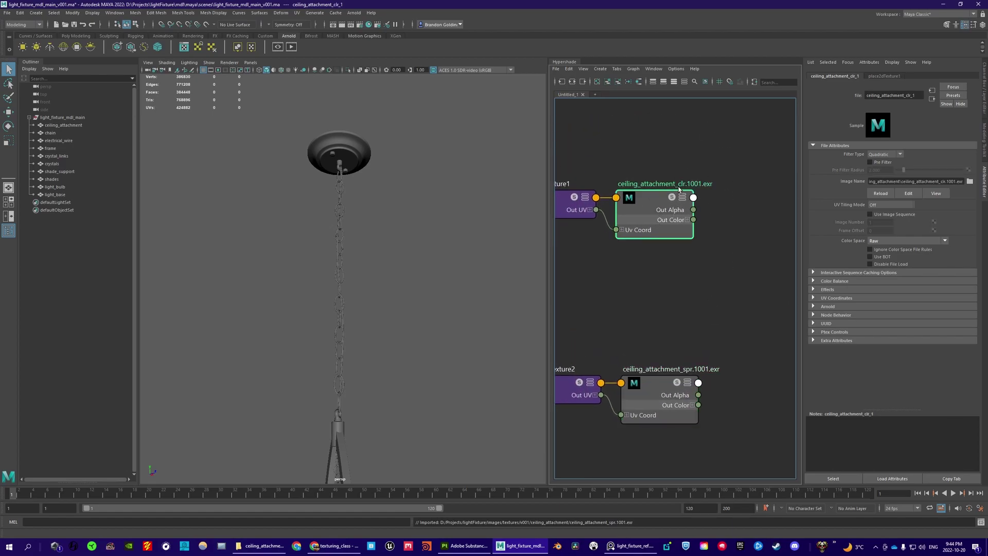
{"action": "key", "text": "alt+Tab"}
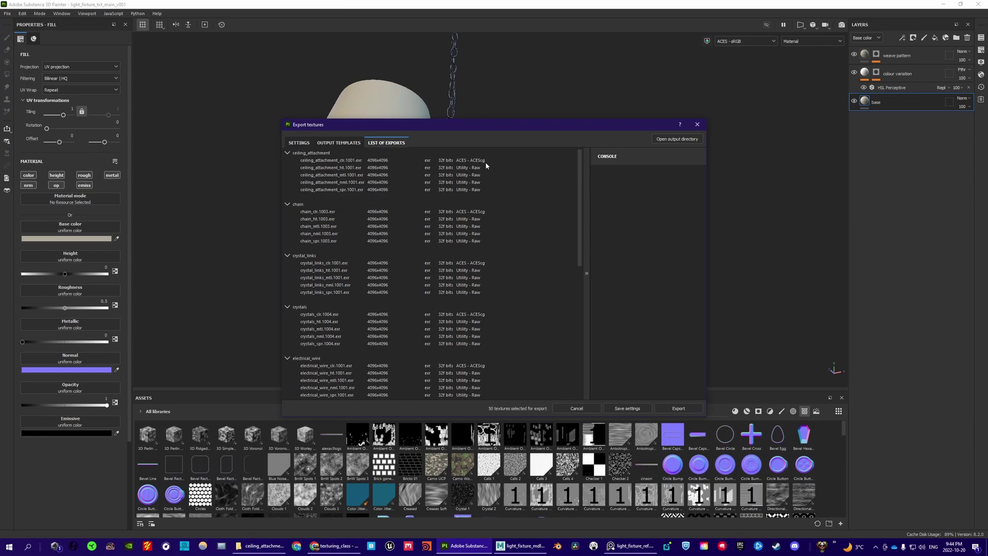
{"action": "key", "text": "alt+Tab"}
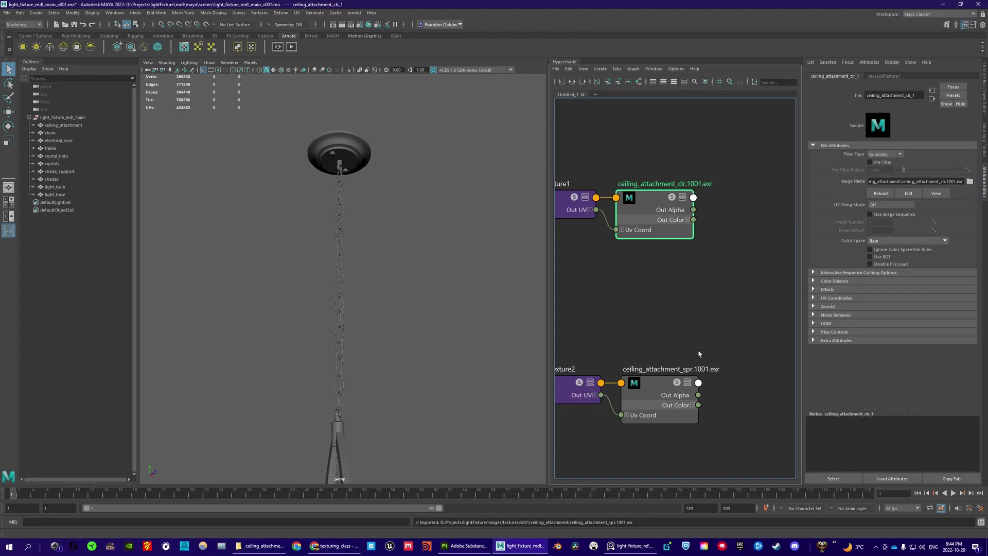
Step: Set the ceiling_attachment_clr file node's colour space to ACEScg
{"action": "left_click", "coordinate": [944, 240]}
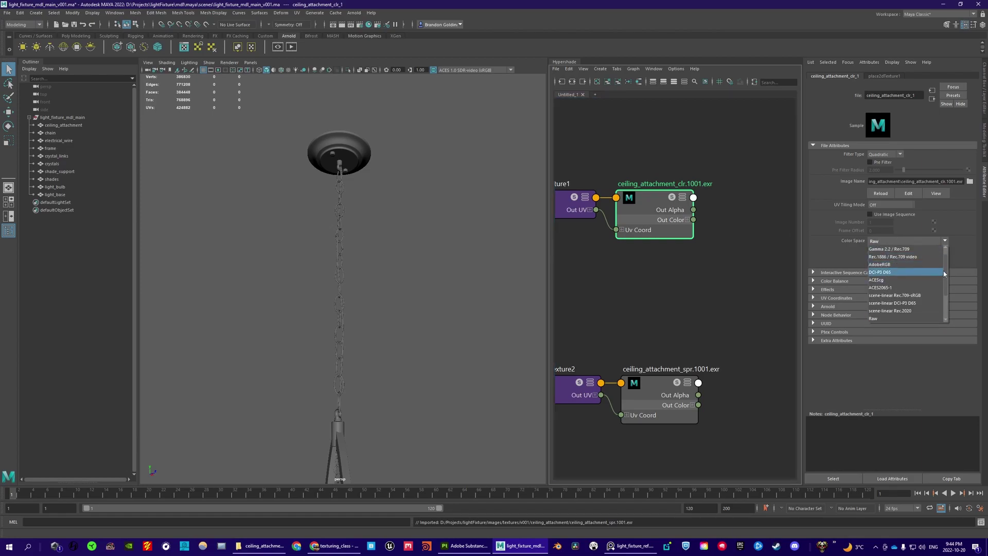
{"action": "scroll", "coordinate": [946, 255], "scroll_direction": "up", "scroll_amount": 1}
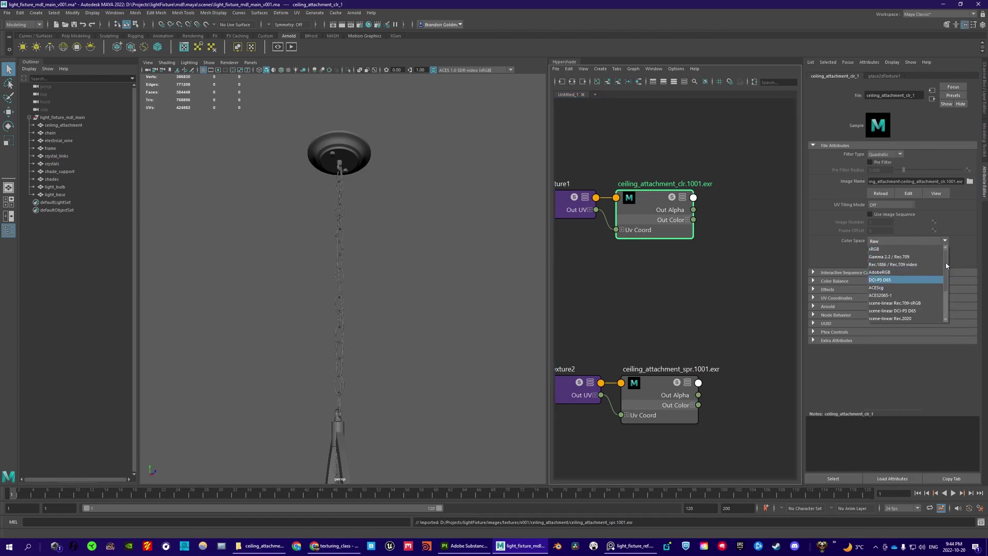
{"action": "scroll", "coordinate": [926, 283], "scroll_direction": "down", "scroll_amount": 6}
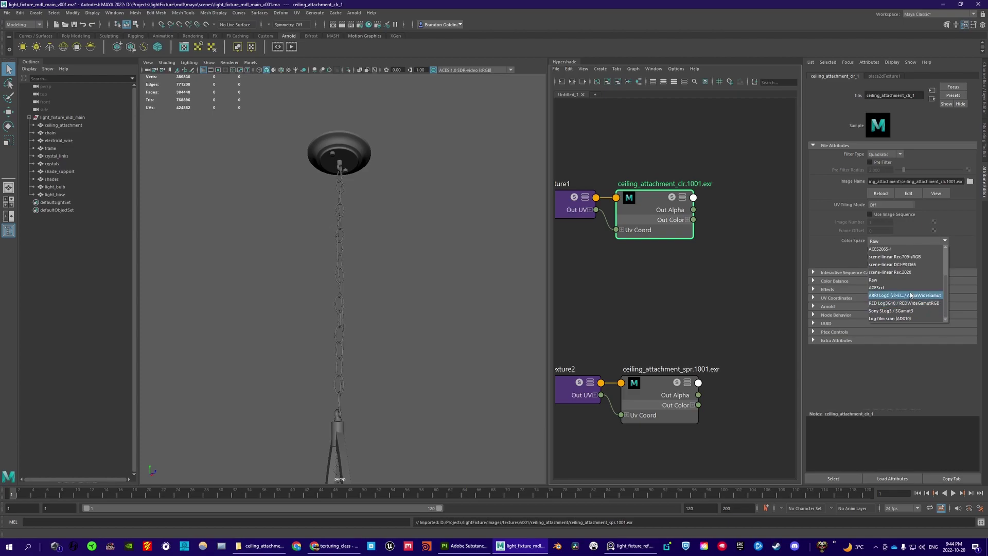
{"action": "scroll", "coordinate": [916, 286], "scroll_direction": "down", "scroll_amount": 2}
{"action": "left_click", "coordinate": [880, 265]}
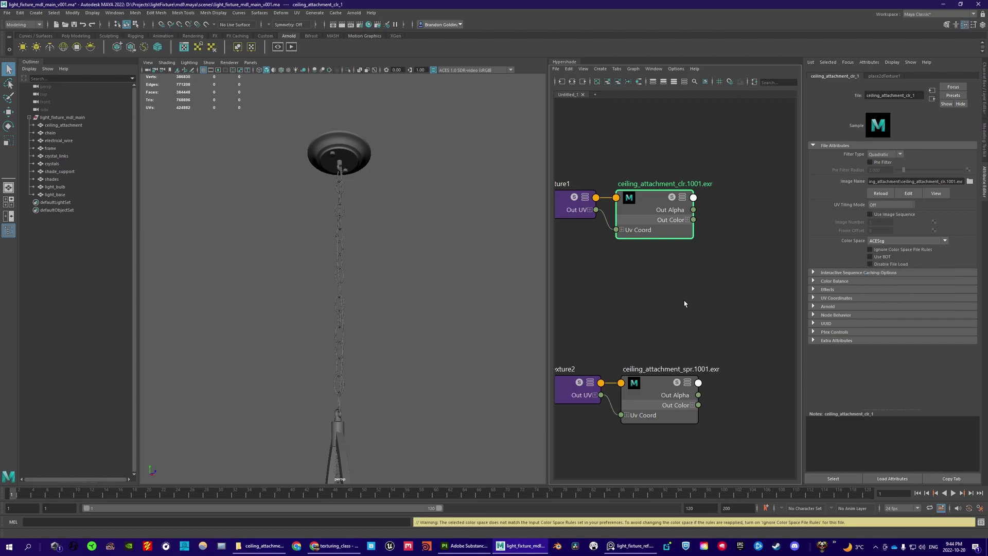
Step: Connect the ceiling_attachment_clr file node's Out Color to the ceiling_attachment1 shader's Base Color
{"action": "scroll", "coordinate": [689, 302], "scroll_direction": "down", "scroll_amount": 4}
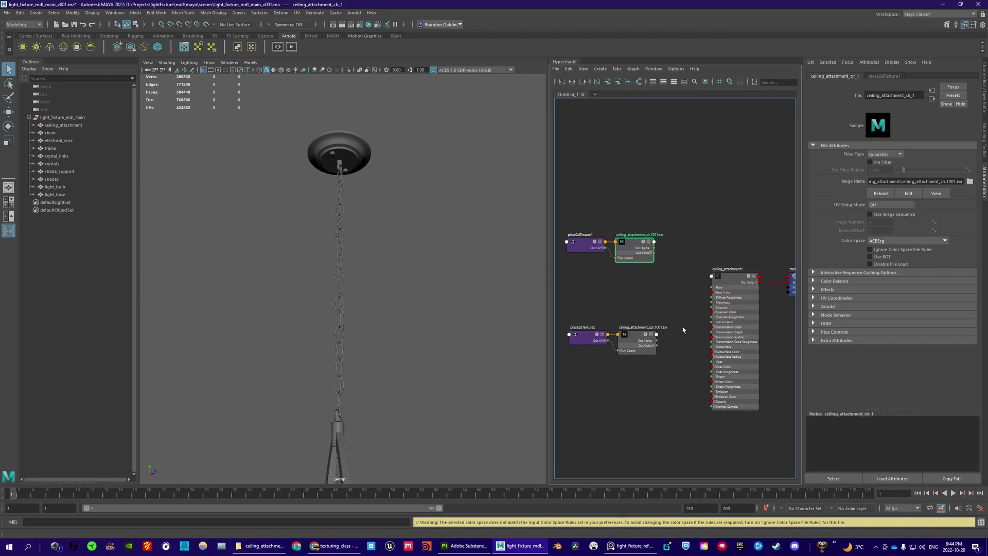
{"action": "middle_click_drag", "start_coordinate": [685, 330], "coordinate": [666, 347], "text": "alt"}
{"action": "left_click", "coordinate": [575, 260]}
{"action": "scroll", "coordinate": [598, 288], "scroll_direction": "up", "scroll_amount": 4}
{"action": "left_click", "coordinate": [683, 260]}
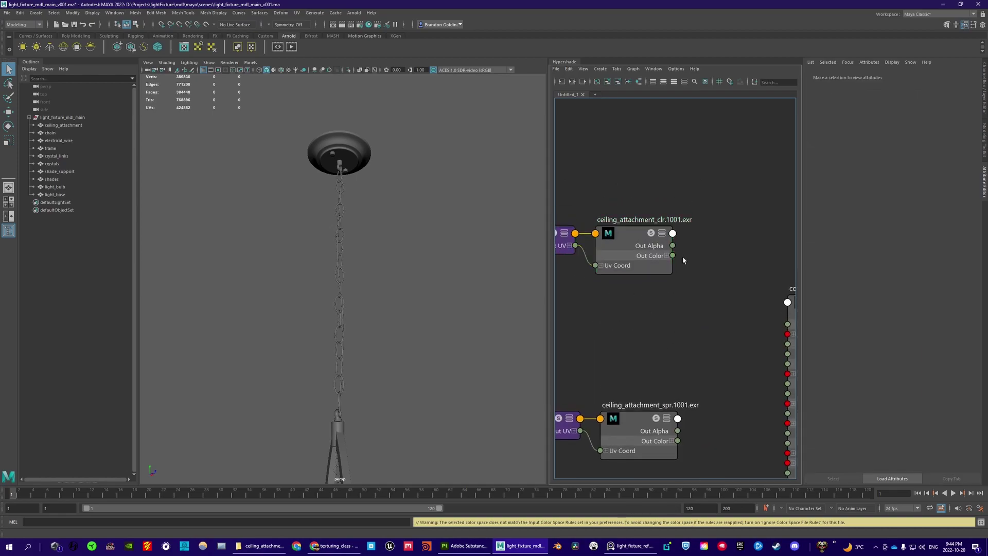
{"action": "left_click_drag", "start_coordinate": [673, 255], "coordinate": [709, 281]}
Step: Select the ceiling_attachment_spr file node and expand its Out Color output into the R, G and B channels
{"action": "middle_click_drag", "start_coordinate": [629, 333], "coordinate": [719, 254], "text": "alt"}
{"action": "left_click", "coordinate": [685, 309]}
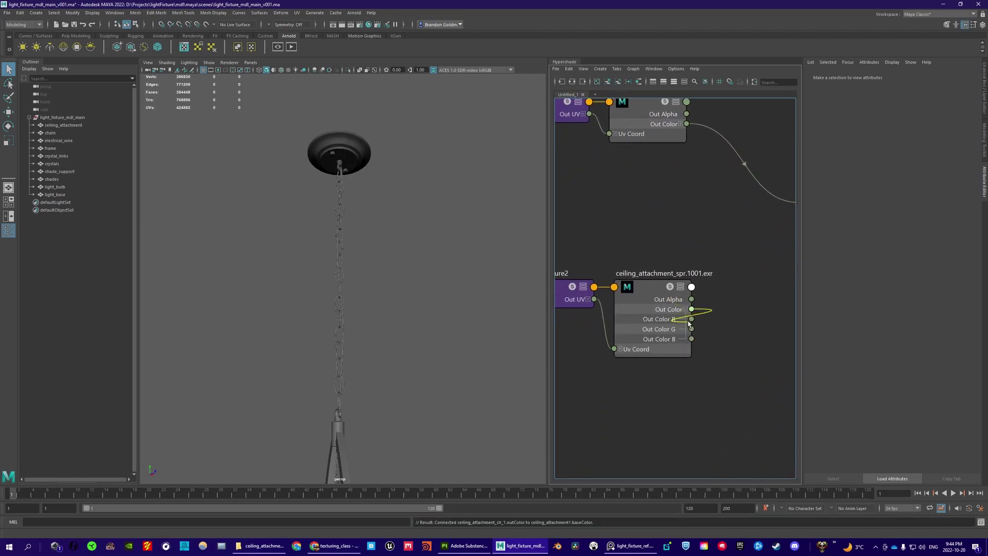
{"action": "left_click", "coordinate": [686, 309]}
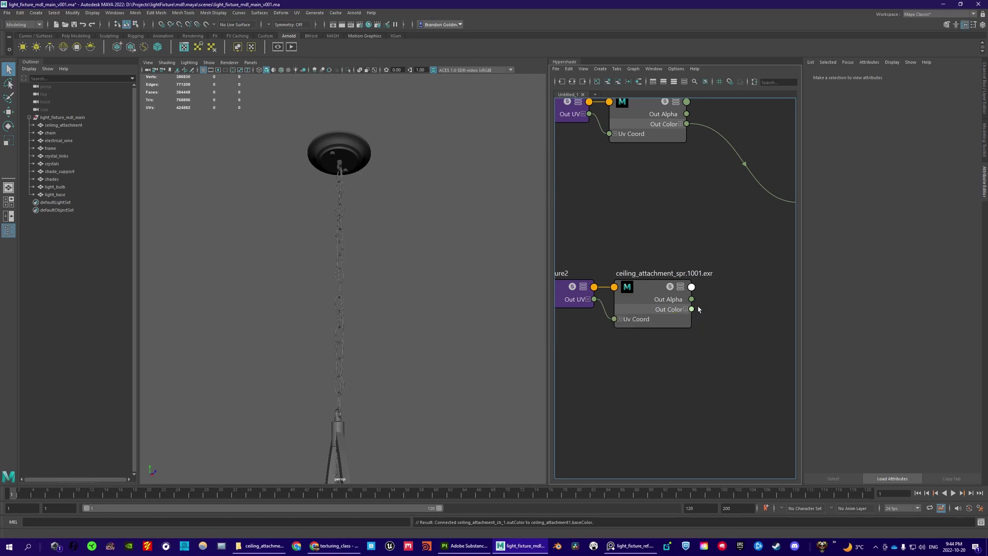
{"action": "left_click", "coordinate": [664, 301]}
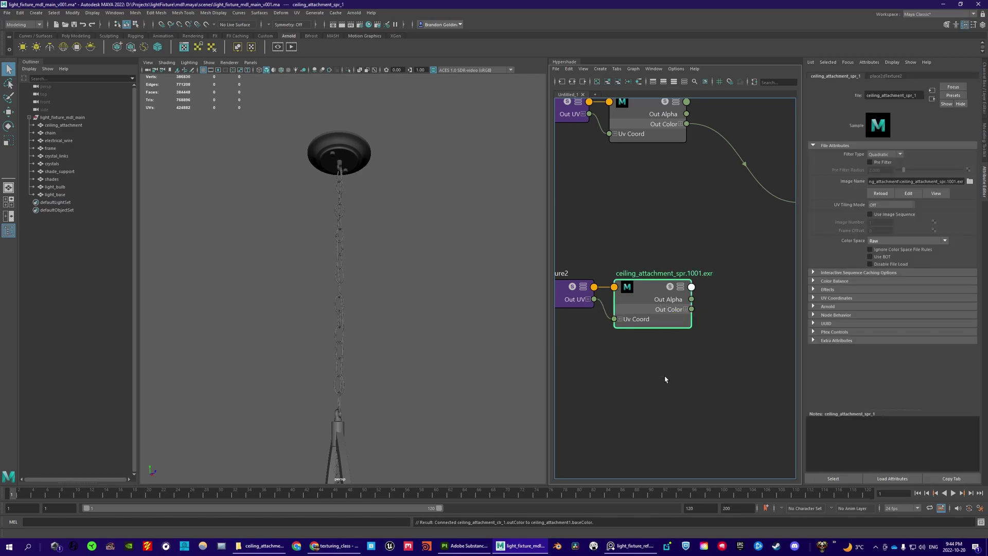
{"action": "scroll", "coordinate": [699, 329], "scroll_direction": "up", "scroll_amount": 2}
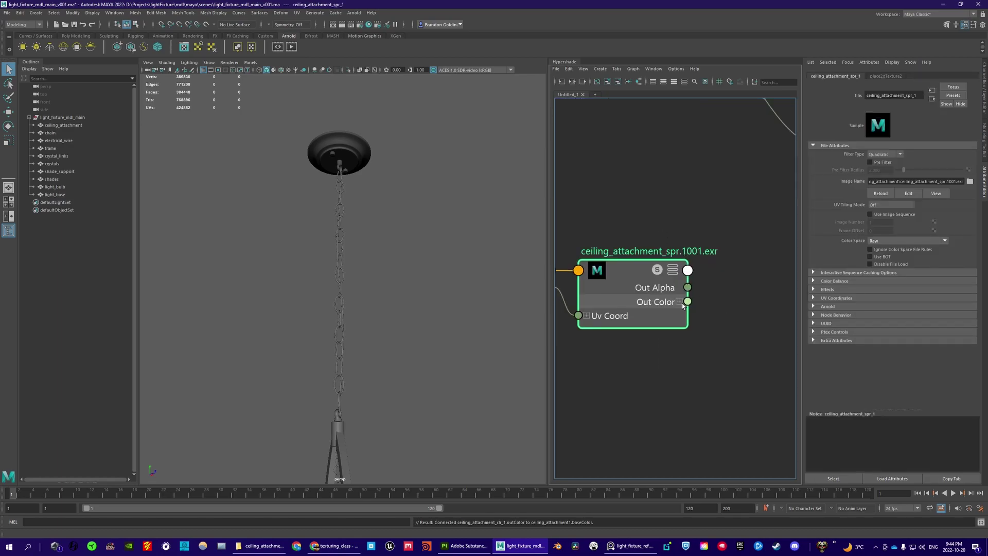
{"action": "left_click", "coordinate": [679, 303]}
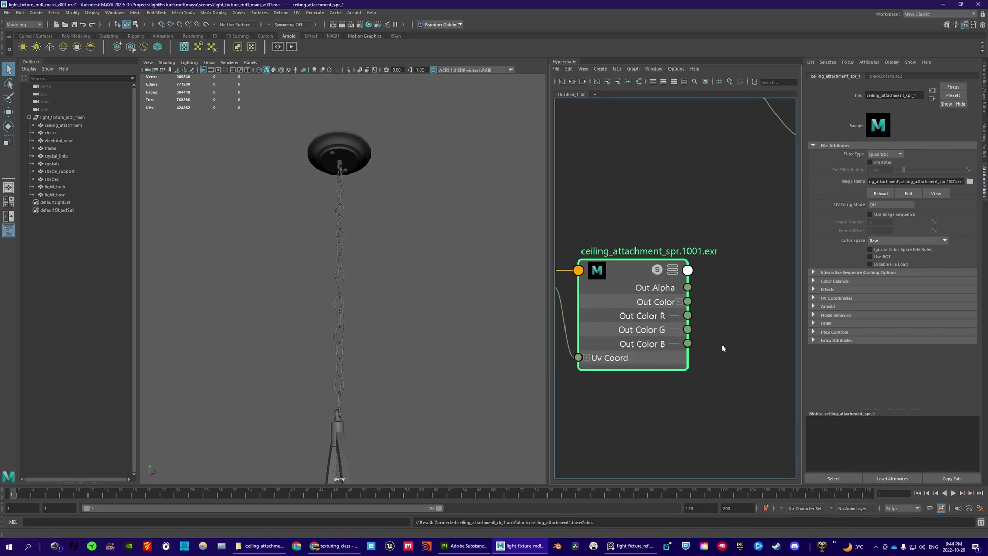
Step: Connect the ceiling_attachment_spr file node's Out Color R to the ceiling_attachment1 shader's Specular Roughness
{"action": "middle_click_drag", "start_coordinate": [724, 348], "coordinate": [689, 347], "text": "alt"}
{"action": "left_click_drag", "start_coordinate": [652, 313], "coordinate": [709, 321]}
{"action": "scroll", "coordinate": [714, 325], "scroll_direction": "down", "scroll_amount": 3}
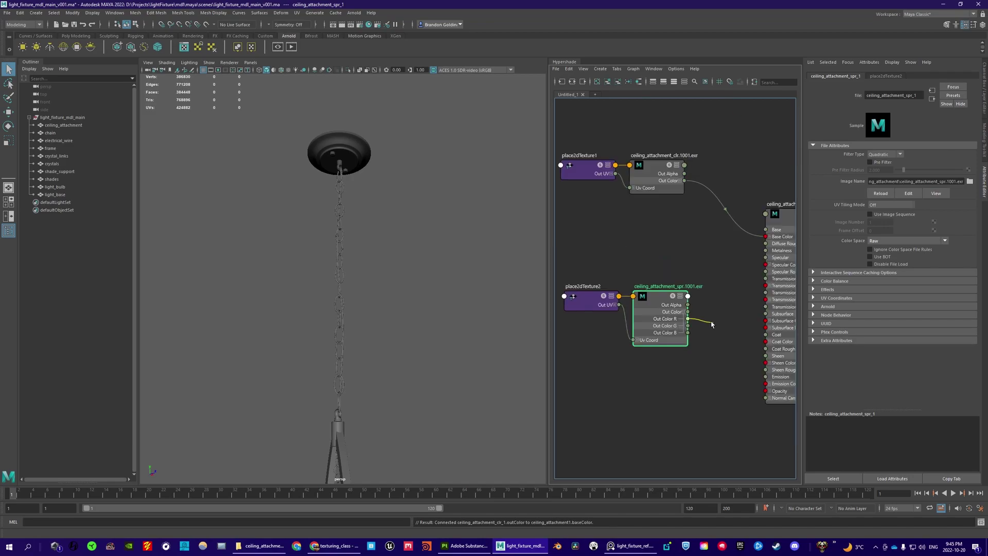
{"action": "middle_click_drag", "start_coordinate": [725, 322], "coordinate": [661, 327], "text": "alt"}
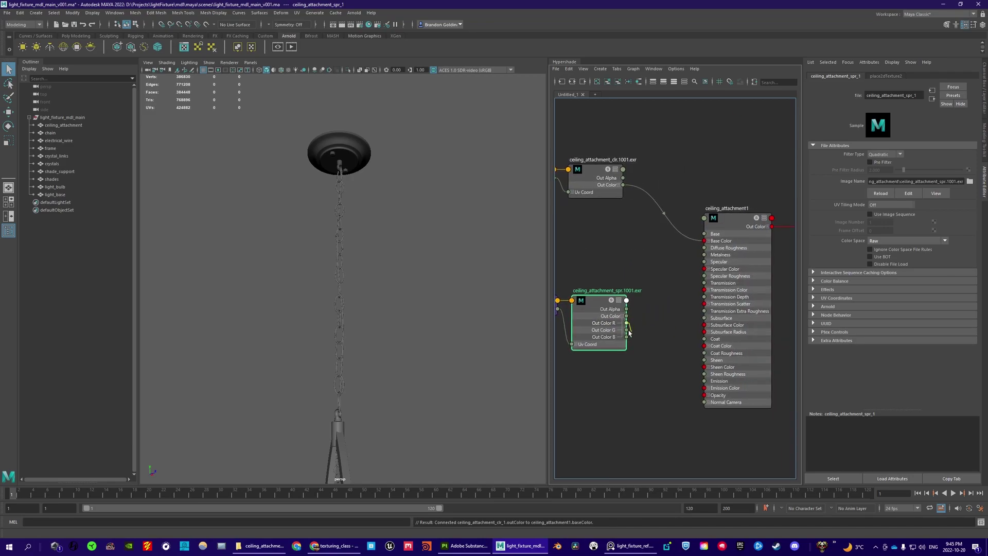
{"action": "middle_click_drag", "start_coordinate": [679, 288], "coordinate": [626, 279], "text": "alt"}
{"action": "scroll", "coordinate": [675, 302], "scroll_direction": "up", "scroll_amount": 3}
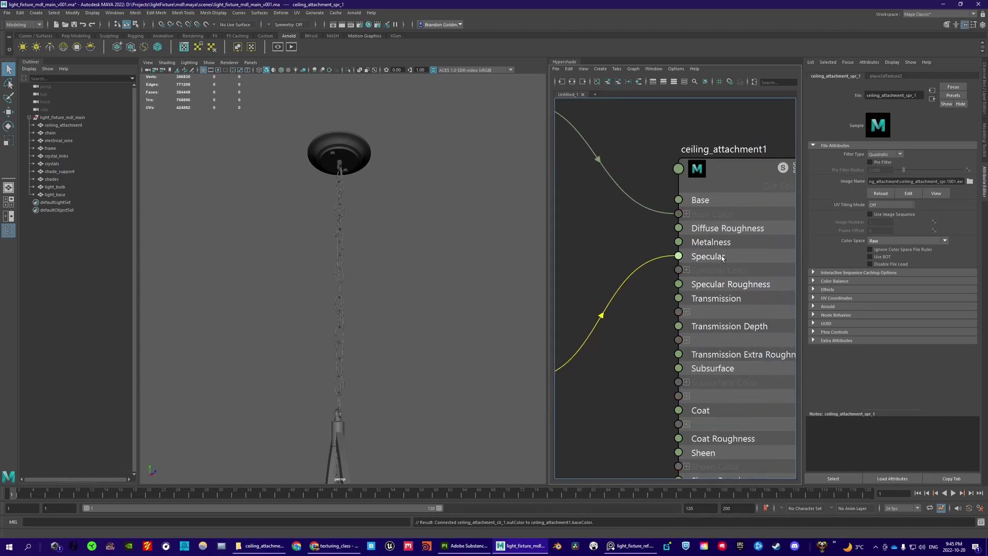
{"action": "left_click", "coordinate": [687, 286]}
Step: Review the colour spaces and shader connections of the ceiling_attachment_clr and ceiling_attachment_spr file nodes
{"action": "scroll", "coordinate": [646, 275], "scroll_direction": "down", "scroll_amount": 5}
{"action": "middle_click_drag", "start_coordinate": [649, 272], "coordinate": [695, 273], "text": "alt"}
{"action": "left_click_drag", "start_coordinate": [687, 282], "coordinate": [646, 239]}
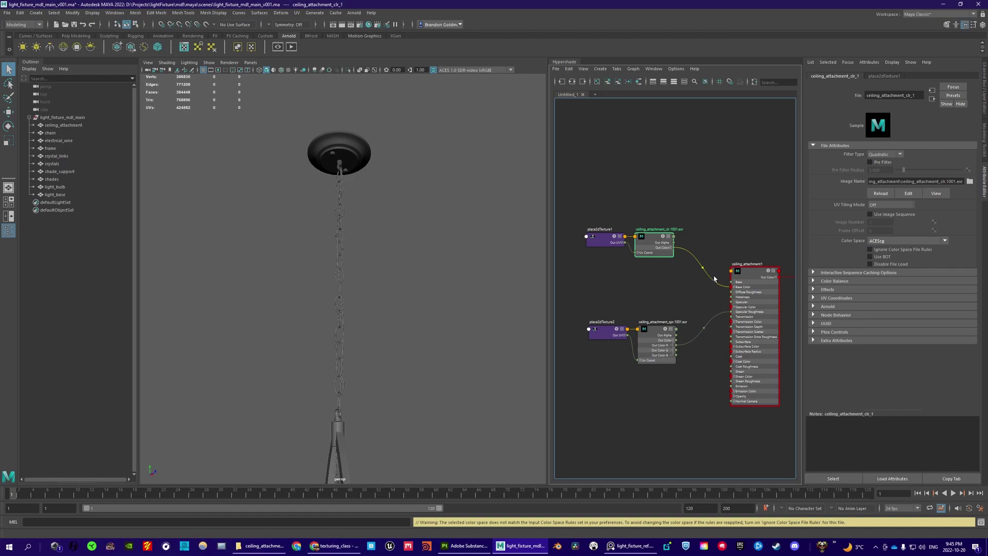
{"action": "scroll", "coordinate": [679, 298], "scroll_direction": "up", "scroll_amount": 5}
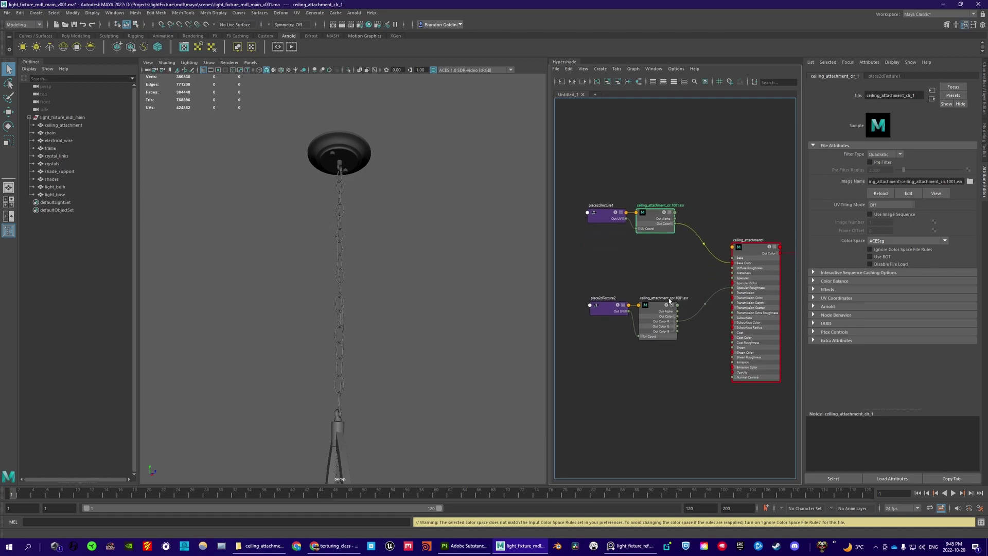
{"action": "left_click", "coordinate": [659, 285]}
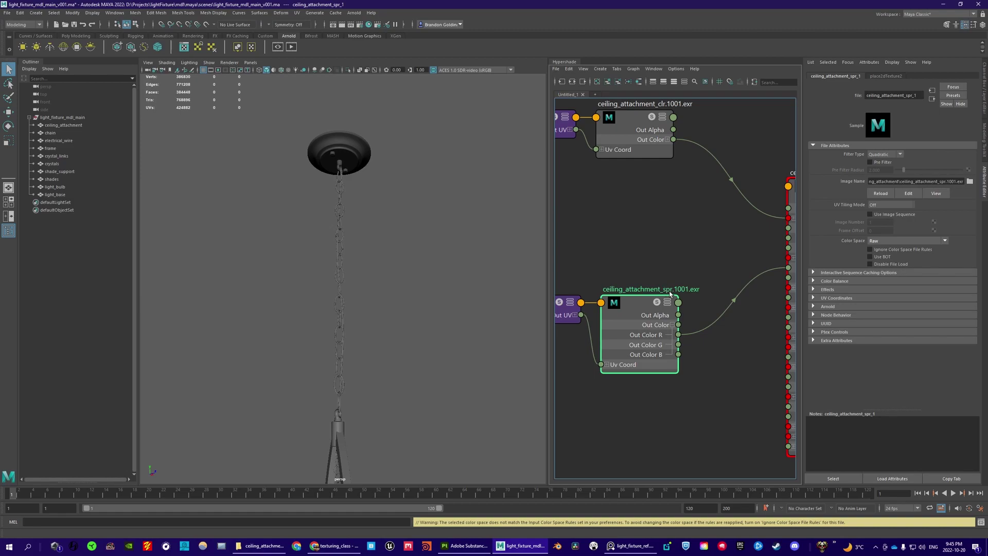
{"action": "middle_click_drag", "start_coordinate": [704, 271], "coordinate": [654, 265], "text": "alt"}
{"action": "scroll", "coordinate": [655, 276], "scroll_direction": "down", "scroll_amount": 6}
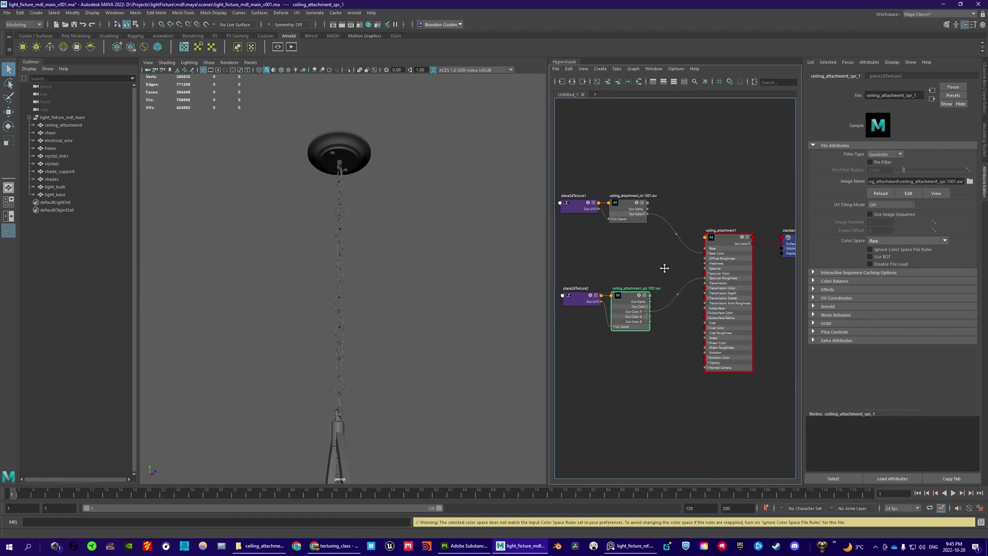
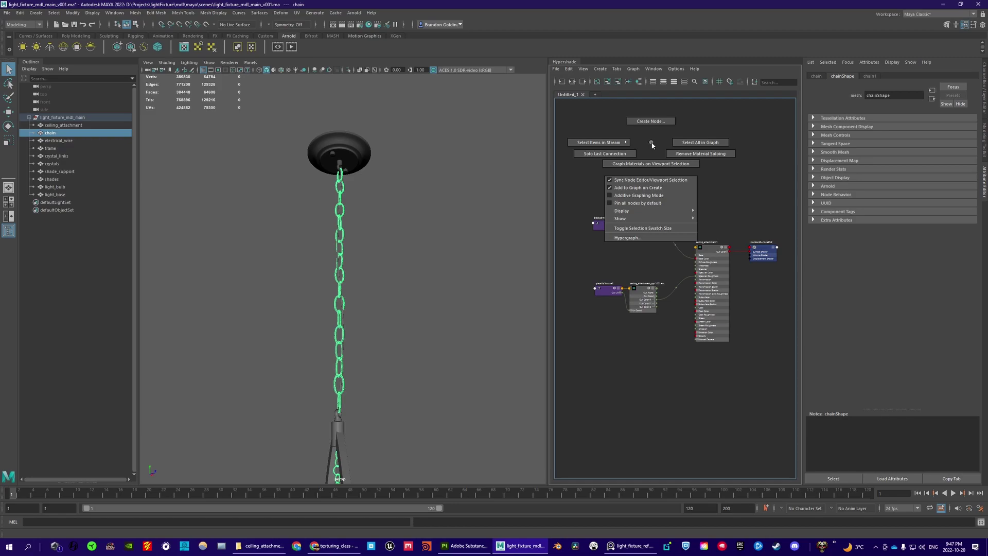
Step: Graph the selected chain mesh's material in Hypershade, leaving free space beside the chain1 shader
{"action": "right_click_drag", "start_coordinate": [652, 145], "coordinate": [648, 166]}
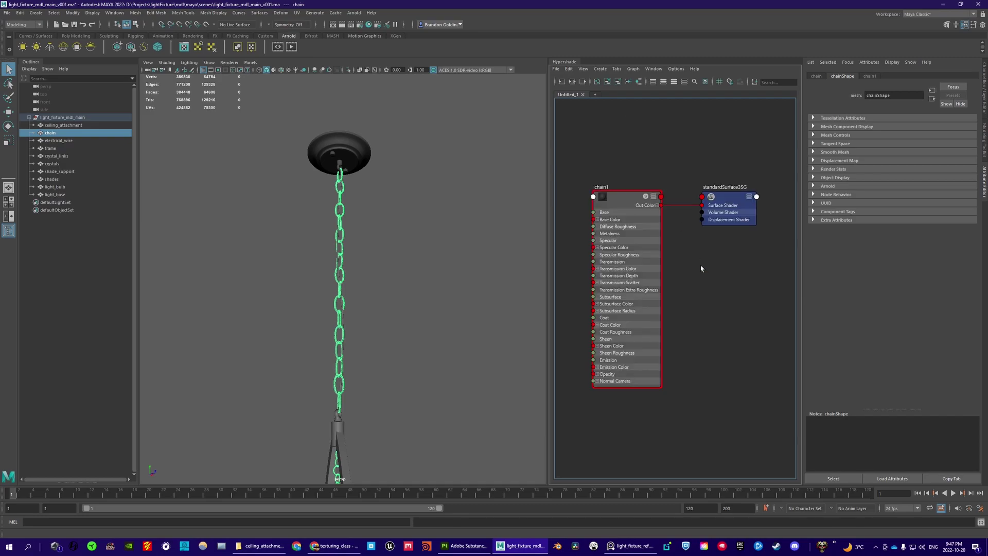
{"action": "middle_click_drag", "start_coordinate": [701, 268], "coordinate": [734, 267], "text": "alt"}
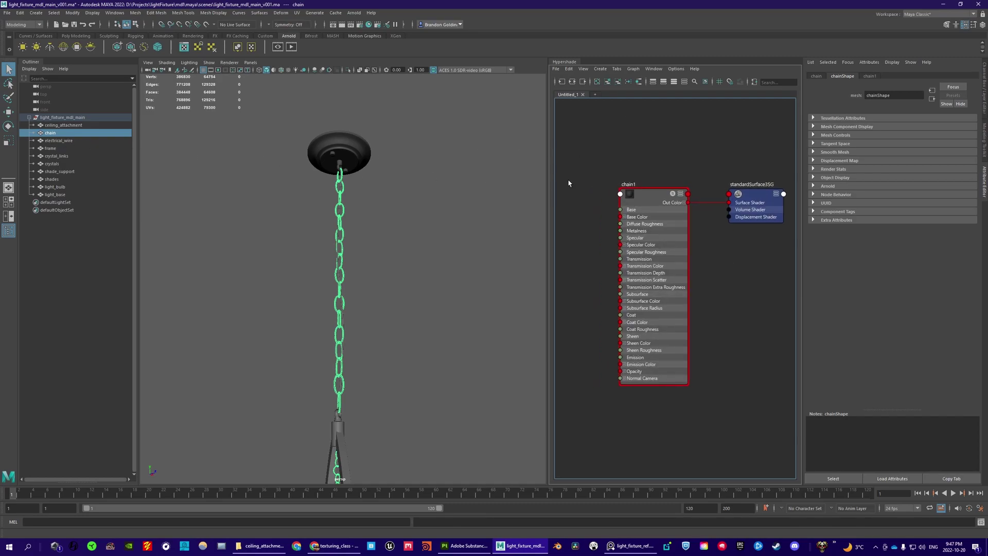
{"action": "scroll", "coordinate": [599, 190], "scroll_direction": "down", "scroll_amount": 2}
{"action": "middle_click_drag", "start_coordinate": [604, 190], "coordinate": [637, 202], "text": "alt"}
{"action": "scroll", "coordinate": [646, 205], "scroll_direction": "up", "scroll_amount": 1}
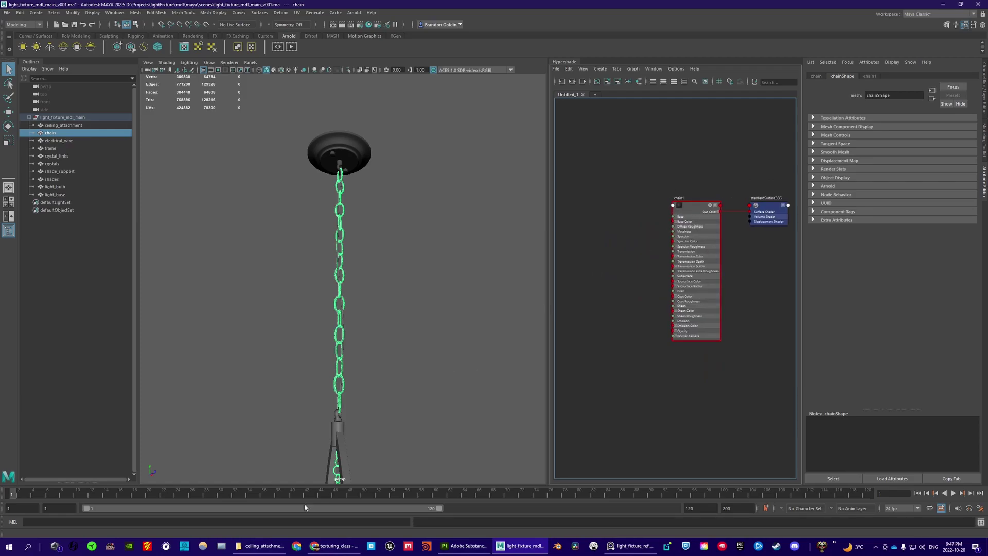
Step: Switch to File Explorer and open the chain folder inside the v001 textures folder
{"action": "left_click", "coordinate": [260, 545]}
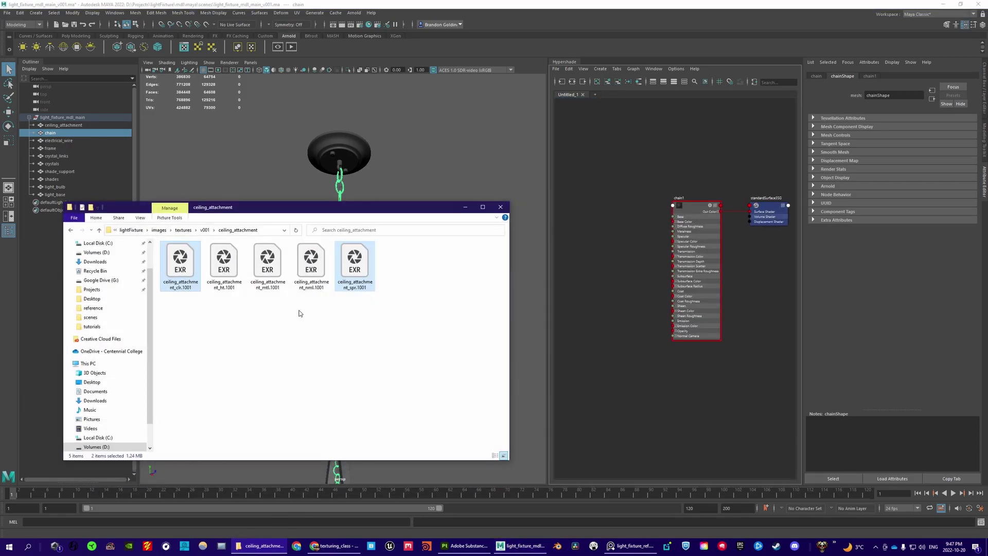
{"action": "left_click", "coordinate": [204, 230]}
{"action": "double_click", "coordinate": [221, 275]}
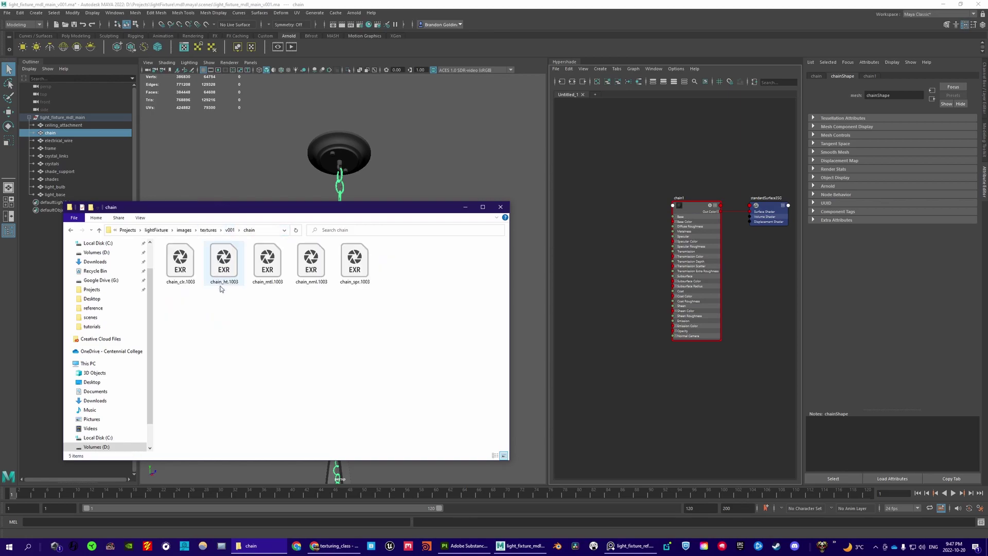
Step: Switch to Substance 3D Painter, close the texture export window and examine the chain up close
{"action": "left_click", "coordinate": [464, 545]}
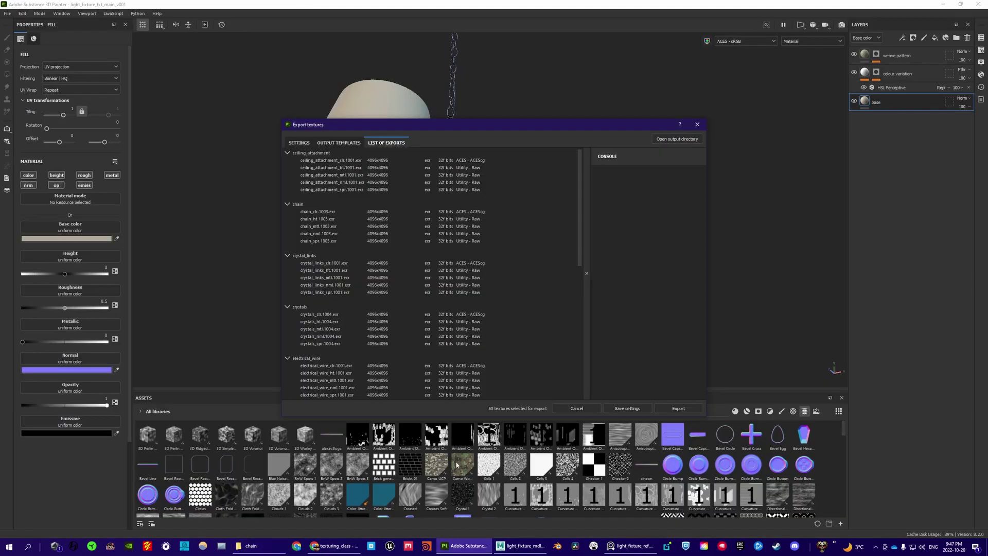
{"action": "left_click", "coordinate": [698, 125]}
{"action": "scroll", "coordinate": [441, 248], "scroll_direction": "up", "scroll_amount": 5}
{"action": "scroll", "coordinate": [440, 248], "scroll_direction": "up", "scroll_amount": 4}
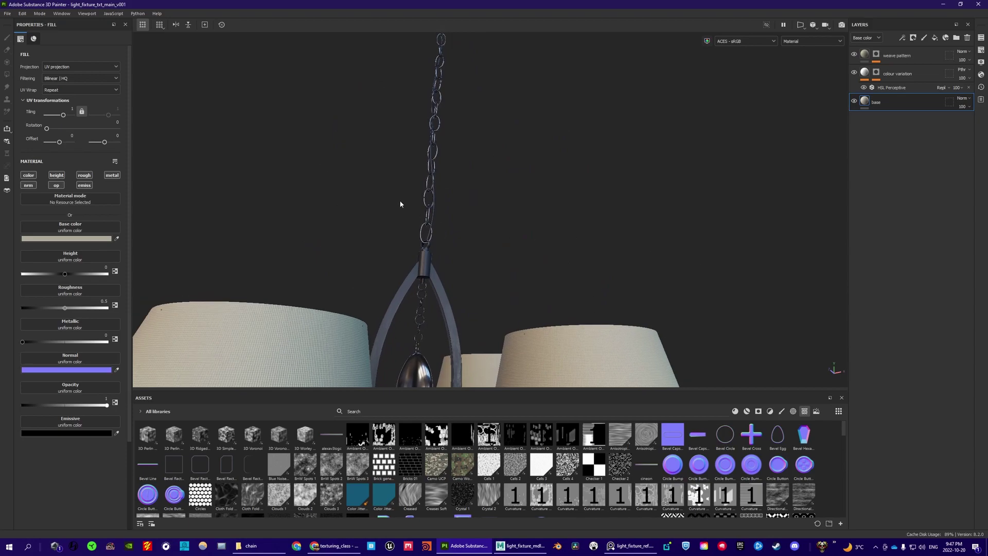
{"action": "scroll", "coordinate": [431, 230], "scroll_direction": "up", "scroll_amount": 2}
{"action": "key", "text": "alt+Tab"}
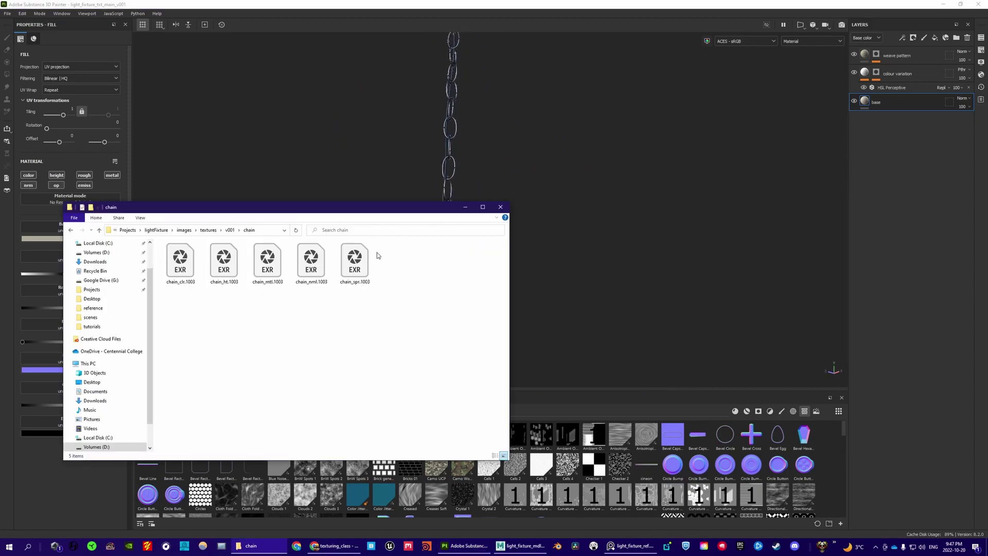
Step: Import the chain_clr.1003, chain_mtl.1003 and chain_spr.1003 EXR maps from the chain folder into Maya's Hypershade graph
{"action": "left_click", "coordinate": [521, 545]}
{"action": "left_click", "coordinate": [251, 545]}
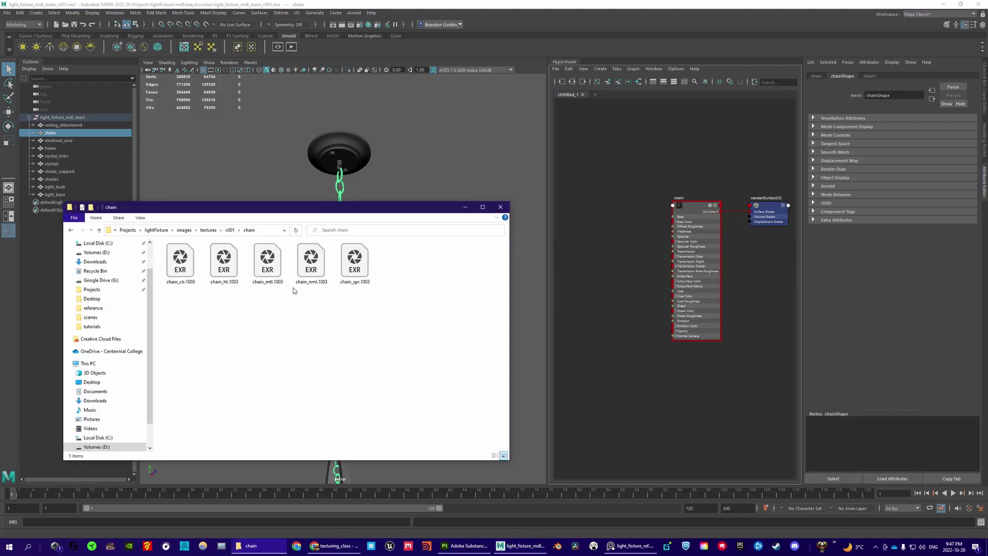
{"action": "left_click", "coordinate": [272, 264]}
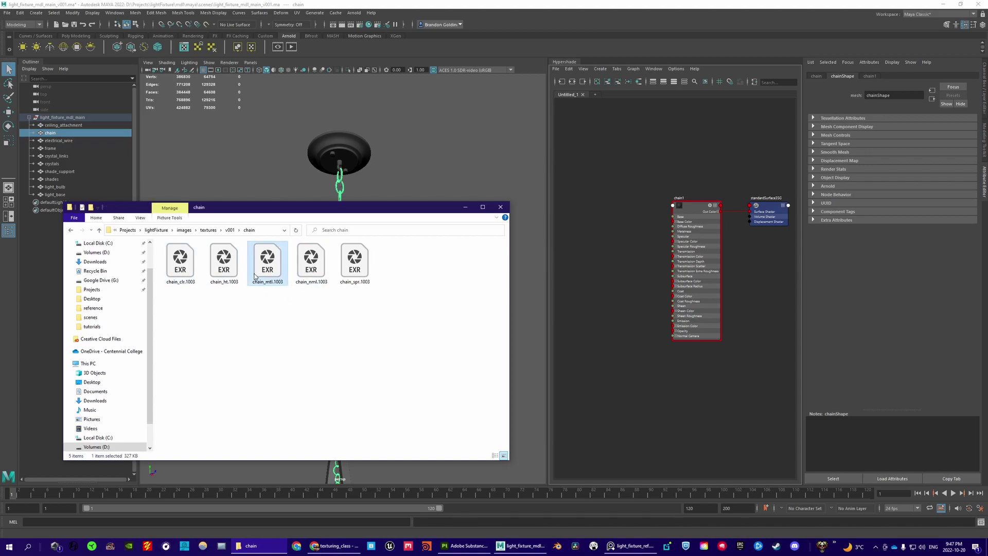
{"action": "left_click_drag", "start_coordinate": [298, 212], "coordinate": [348, 195]}
{"action": "left_click", "coordinate": [190, 249]}
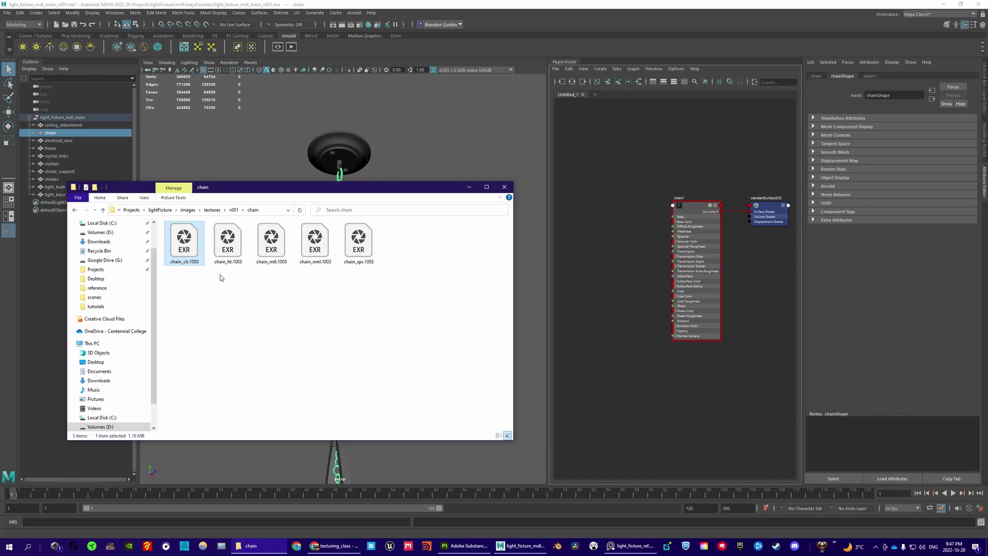
{"action": "left_click", "coordinate": [271, 244], "text": "ctrl"}
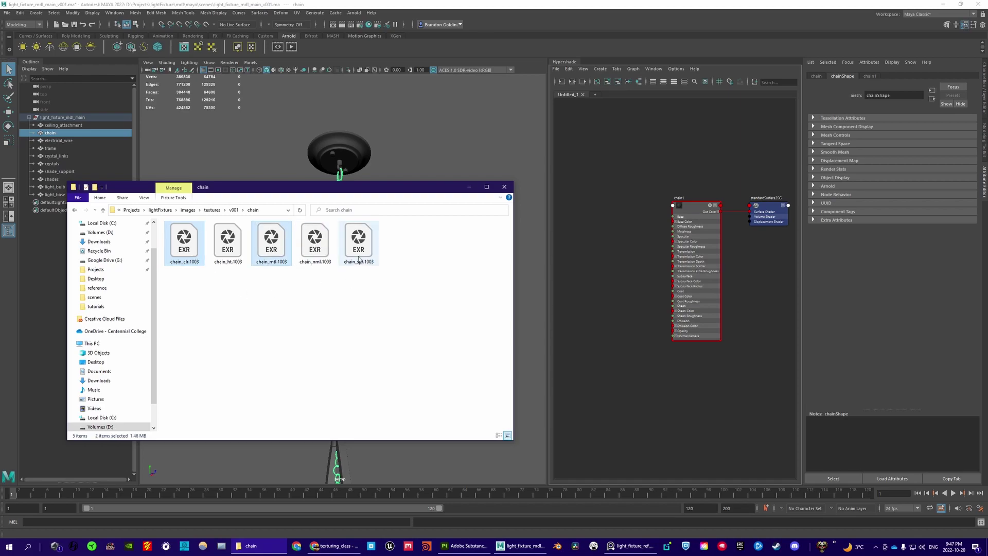
{"action": "left_click", "coordinate": [358, 247], "text": "ctrl"}
{"action": "left_click_drag", "start_coordinate": [279, 245], "coordinate": [635, 121]}
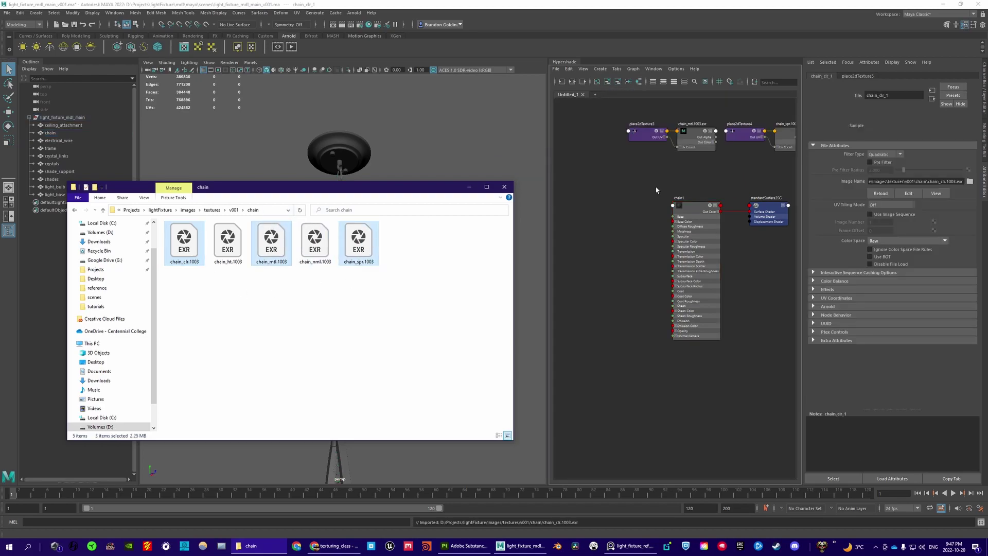
{"action": "left_click", "coordinate": [173, 290]}
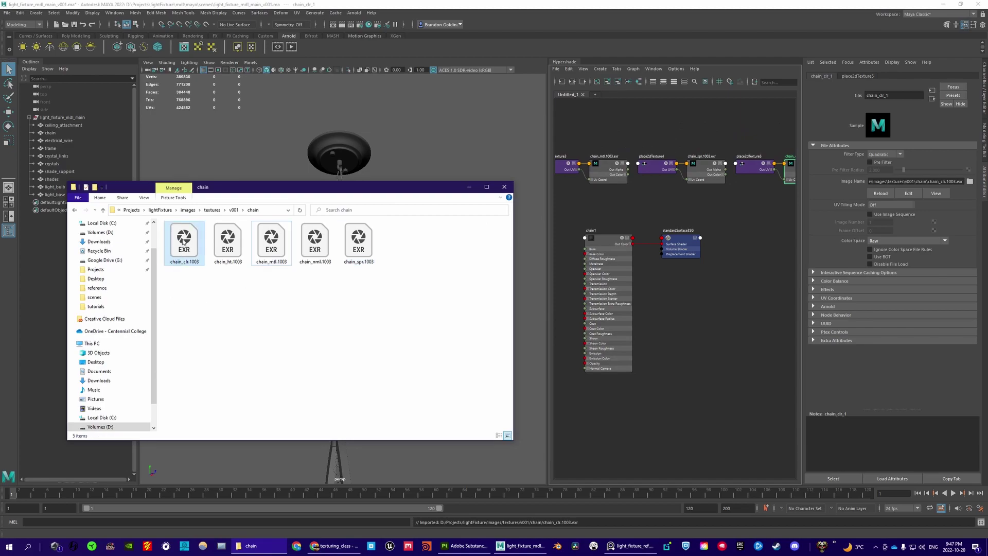
{"action": "left_click", "coordinate": [358, 246]}
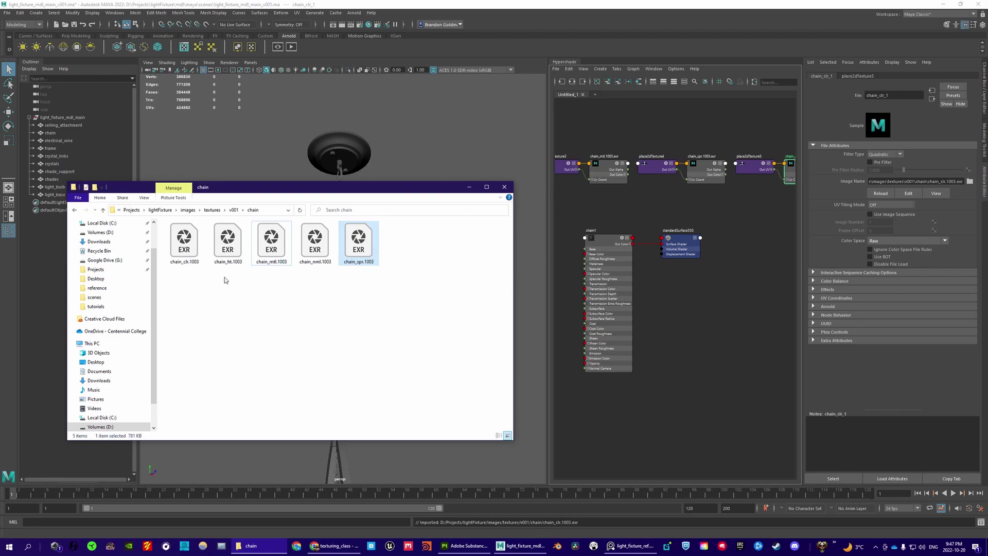
{"action": "left_click", "coordinate": [301, 285]}
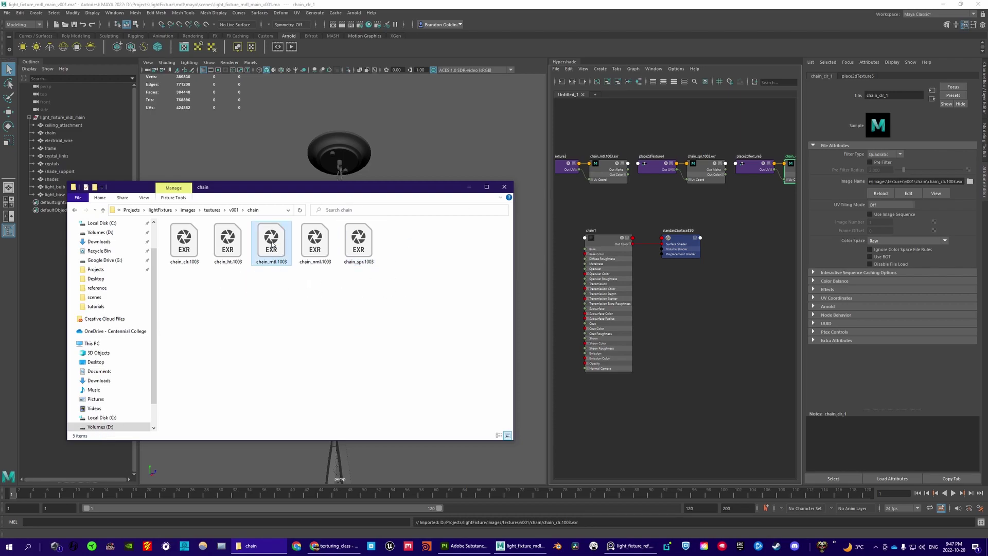
{"action": "left_click", "coordinate": [184, 241]}
{"action": "left_click", "coordinate": [362, 239]}
Step: Move the chain_clr file node with its placement node to the input side of the chain1 shader
{"action": "middle_click_drag", "start_coordinate": [664, 208], "coordinate": [669, 229], "text": "alt"}
{"action": "scroll", "coordinate": [642, 233], "scroll_direction": "down", "scroll_amount": 2}
{"action": "left_click_drag", "start_coordinate": [742, 230], "coordinate": [743, 230]}
{"action": "left_click_drag", "start_coordinate": [736, 205], "coordinate": [567, 291]}
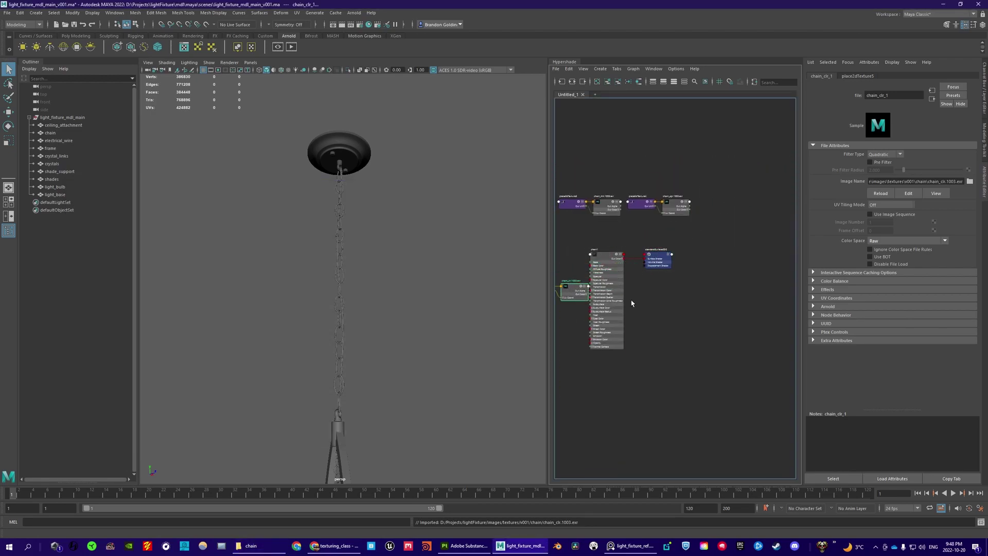
{"action": "middle_click_drag", "start_coordinate": [620, 299], "coordinate": [665, 303], "text": "alt"}
{"action": "left_click_drag", "start_coordinate": [625, 296], "coordinate": [591, 313]}
Step: Reposition the chain_spr and chain_mtl file nodes with their placement nodes, placing chain_mtl above chain_spr
{"action": "left_click_drag", "start_coordinate": [679, 254], "coordinate": [599, 248]}
{"action": "left_click_drag", "start_coordinate": [625, 224], "coordinate": [639, 208]}
{"action": "left_click_drag", "start_coordinate": [638, 207], "coordinate": [615, 205]}
{"action": "middle_click_drag", "start_coordinate": [616, 204], "coordinate": [671, 246]}
{"action": "scroll", "coordinate": [657, 187], "scroll_direction": "up", "scroll_amount": 5}
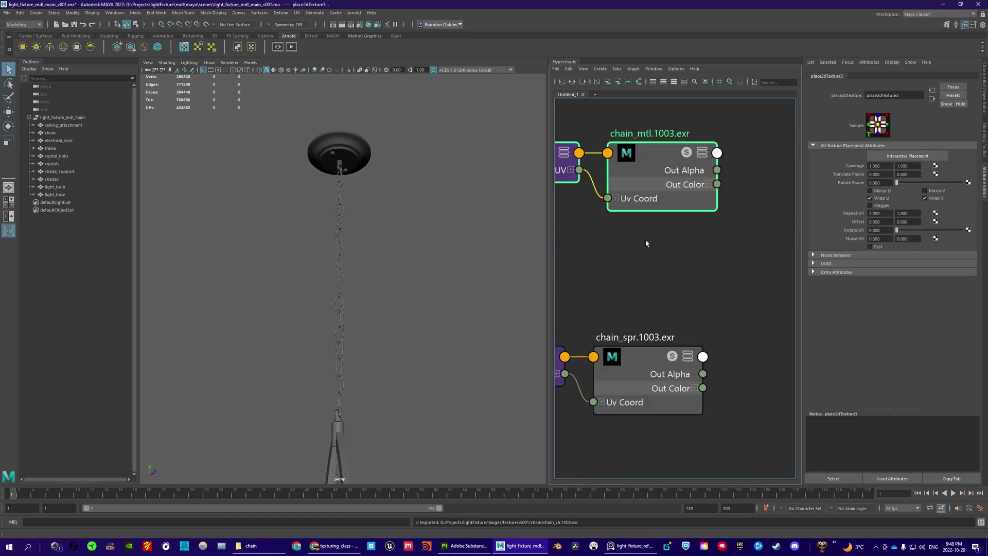
Step: Stack the chain texture nodes in a column beside chain1, ordered chain_clr, chain_spr, chain_mtl from the top
{"action": "scroll", "coordinate": [658, 224], "scroll_direction": "down", "scroll_amount": 5}
{"action": "middle_click_drag", "start_coordinate": [657, 231], "coordinate": [660, 228], "text": "alt"}
{"action": "left_click_drag", "start_coordinate": [667, 208], "coordinate": [642, 312]}
{"action": "left_click_drag", "start_coordinate": [626, 354], "coordinate": [639, 226]}
{"action": "left_click", "coordinate": [656, 261]}
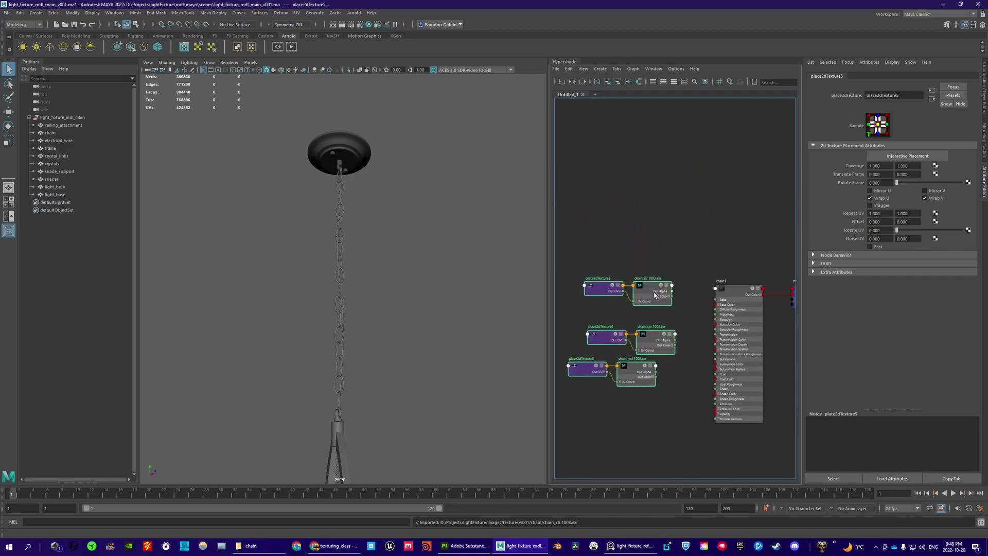
Step: Set the chain_clr file node's colour space to ACEScg and connect its Out Color to chain1's Base Color
{"action": "scroll", "coordinate": [682, 266], "scroll_direction": "up", "scroll_amount": 4}
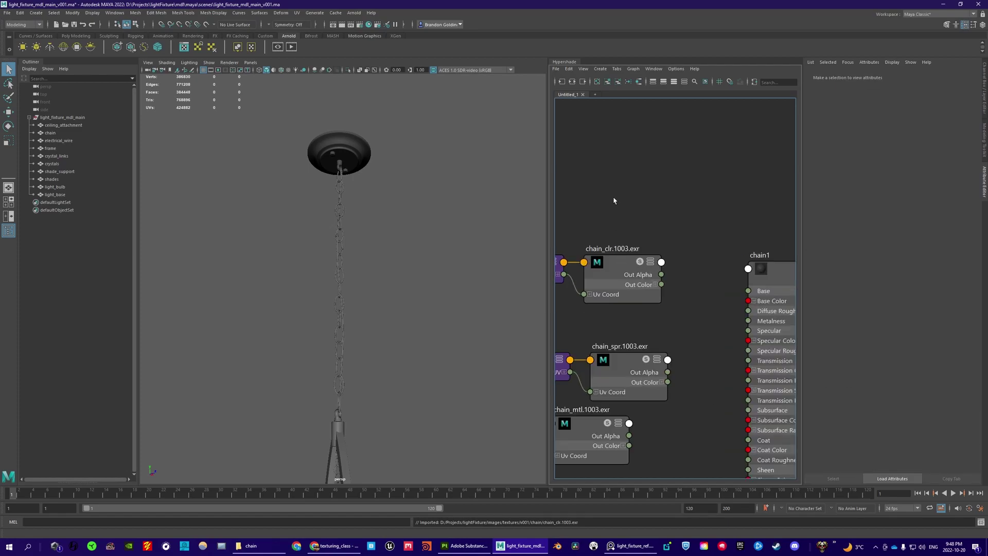
{"action": "left_click", "coordinate": [615, 262]}
{"action": "left_click", "coordinate": [893, 241]}
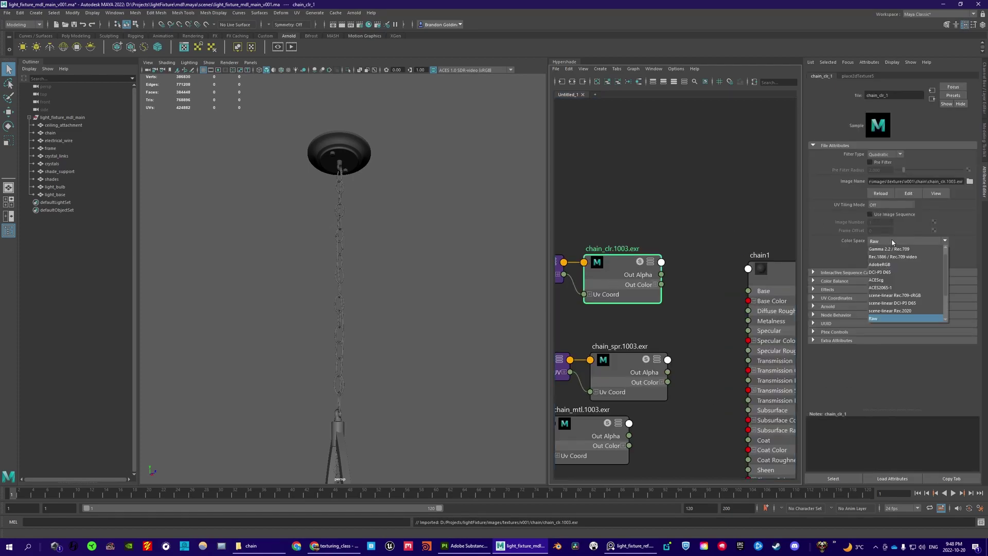
{"action": "left_click", "coordinate": [881, 279]}
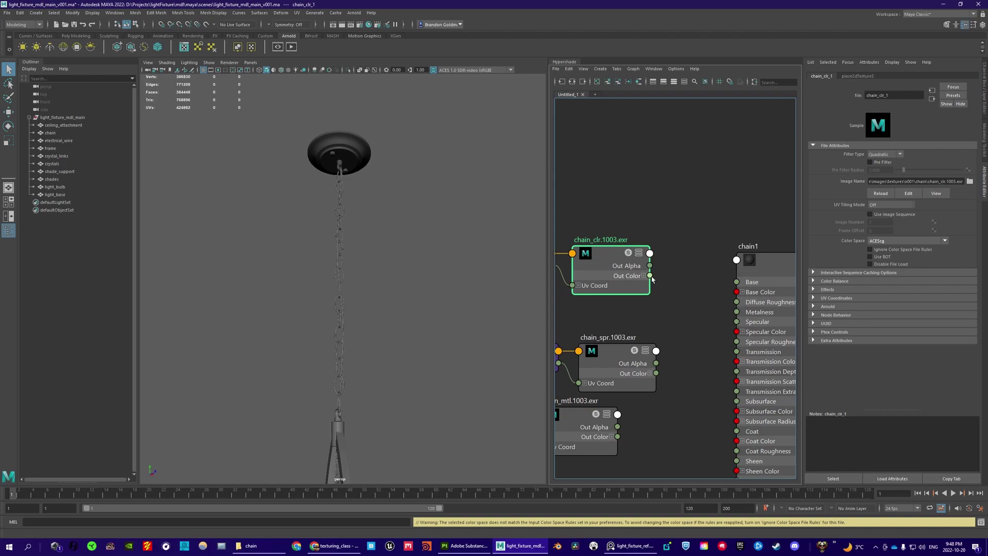
{"action": "left_click_drag", "start_coordinate": [652, 278], "coordinate": [736, 291]}
{"action": "middle_click_drag", "start_coordinate": [677, 334], "coordinate": [696, 261], "text": "alt"}
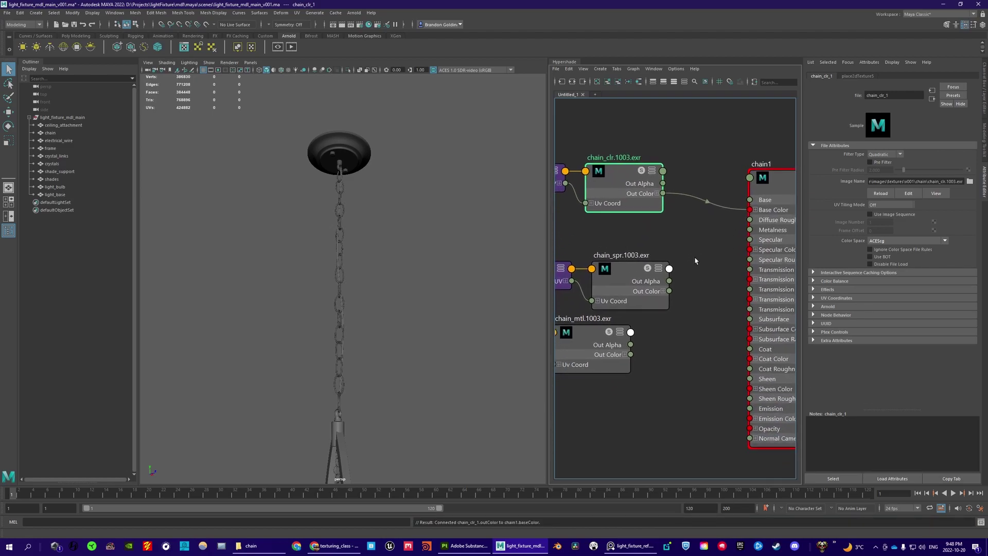
Step: Move the chain_mtl nodes further down and connect chain_spr's Out Color R to chain1's Specular Roughness
{"action": "middle_click_drag", "start_coordinate": [660, 348], "coordinate": [703, 331], "text": "alt"}
{"action": "left_click_drag", "start_coordinate": [634, 334], "coordinate": [654, 388]}
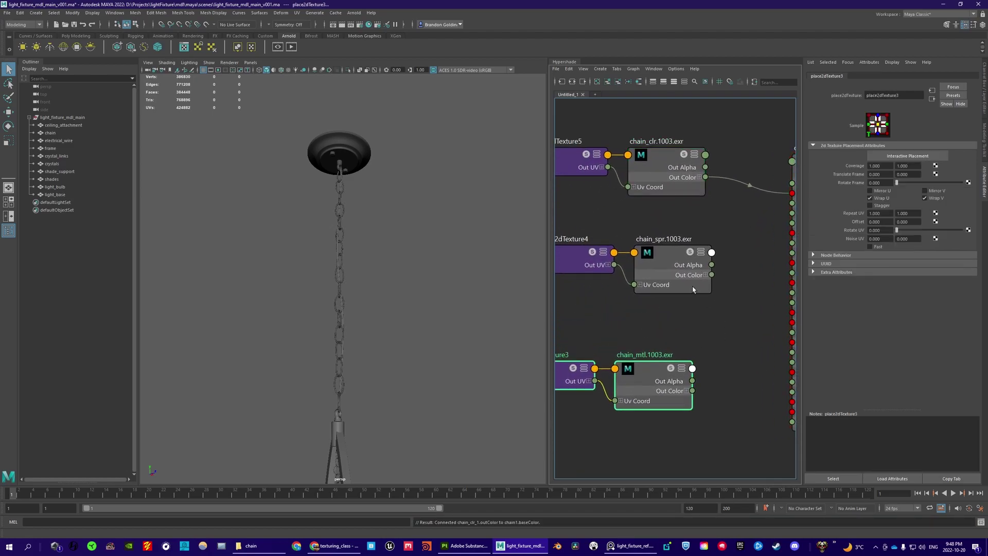
{"action": "left_click", "coordinate": [702, 276]}
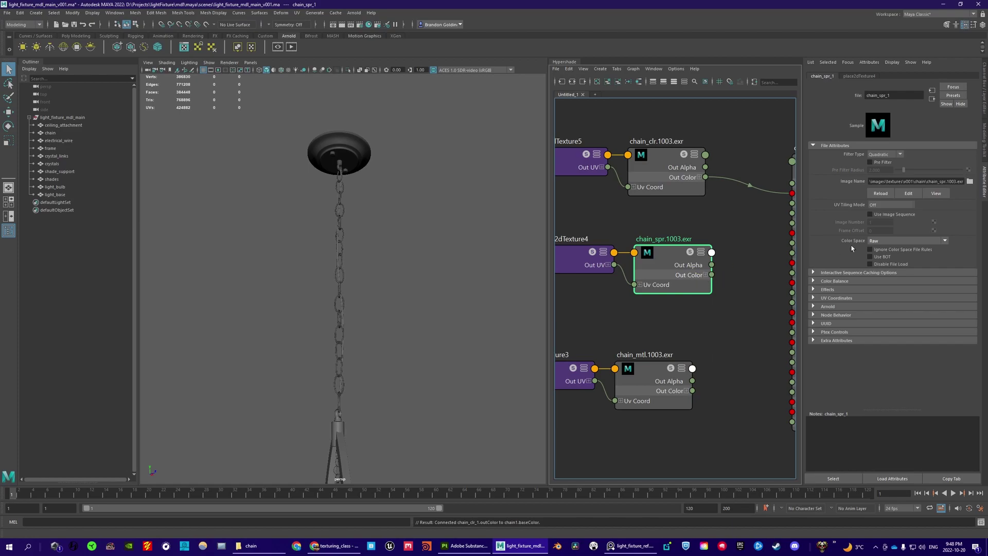
{"action": "left_click", "coordinate": [704, 274]}
{"action": "middle_click_drag", "start_coordinate": [728, 281], "coordinate": [692, 284], "text": "alt"}
{"action": "left_click_drag", "start_coordinate": [694, 288], "coordinate": [721, 246]}
Step: Rearrange the nodes so chain_mtl sits between chain_clr and chain_spr, and select the chain_mtl file node
{"action": "middle_click_drag", "start_coordinate": [640, 347], "coordinate": [708, 283], "text": "alt"}
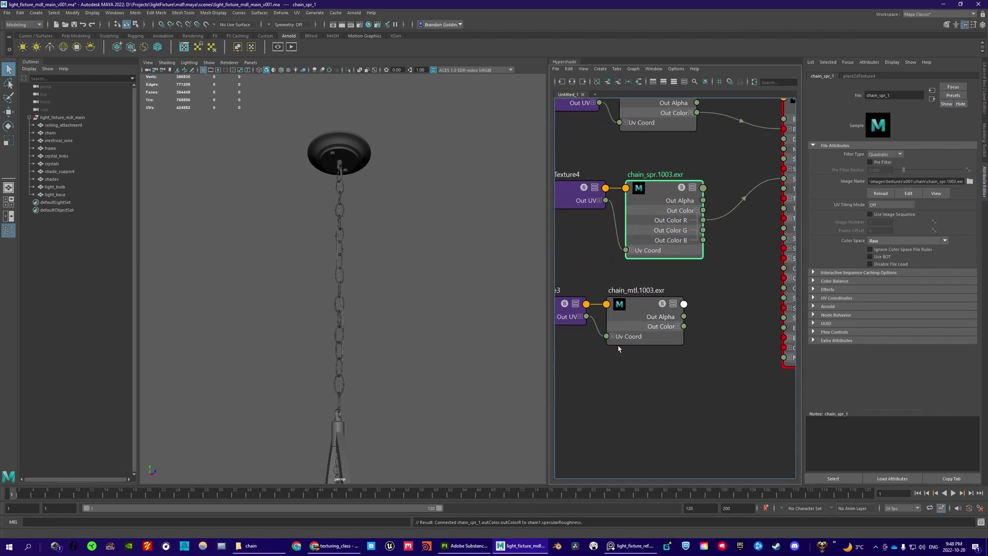
{"action": "scroll", "coordinate": [638, 365], "scroll_direction": "down", "scroll_amount": 4}
{"action": "left_click_drag", "start_coordinate": [638, 324], "coordinate": [657, 390]}
{"action": "left_click_drag", "start_coordinate": [582, 301], "coordinate": [630, 343]}
{"action": "left_click_drag", "start_coordinate": [649, 339], "coordinate": [645, 280]}
{"action": "left_click", "coordinate": [647, 279]}
{"action": "middle_click_drag", "start_coordinate": [661, 317], "coordinate": [655, 337], "text": "alt"}
{"action": "right_click_drag", "start_coordinate": [664, 340], "coordinate": [764, 284], "text": "alt"}
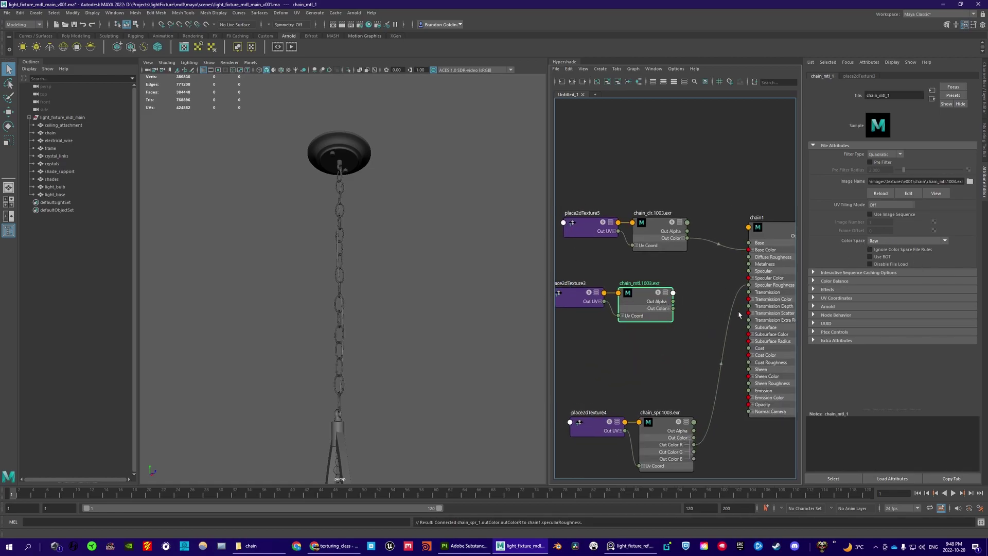
Step: Connect the chain_mtl file node's Out Color R to chain1's Metalness
{"action": "scroll", "coordinate": [689, 317], "scroll_direction": "up", "scroll_amount": 2}
{"action": "left_click", "coordinate": [662, 305]}
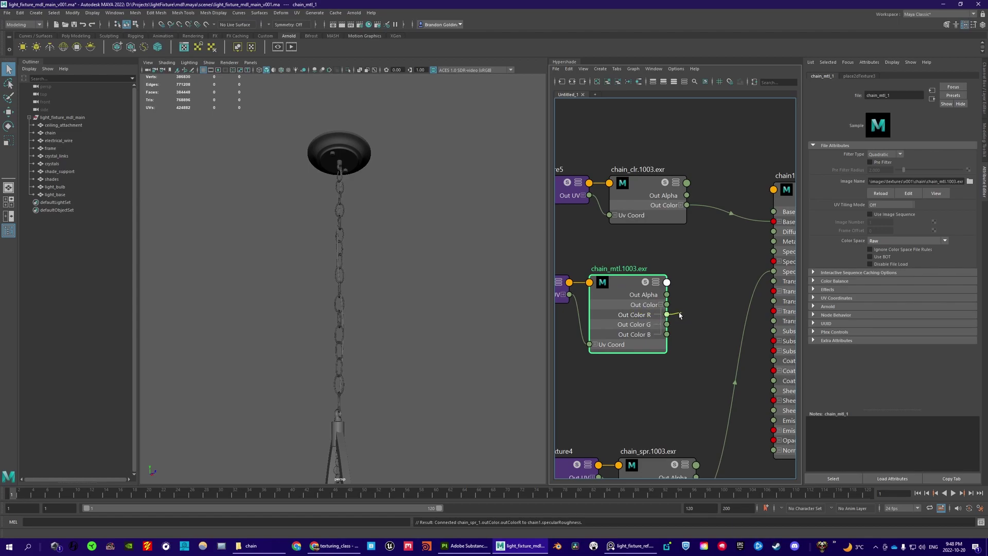
{"action": "left_click_drag", "start_coordinate": [638, 316], "coordinate": [670, 317]}
{"action": "left_click_drag", "start_coordinate": [577, 340], "coordinate": [591, 351]}
{"action": "left_click_drag", "start_coordinate": [687, 307], "coordinate": [716, 257]}
{"action": "scroll", "coordinate": [684, 312], "scroll_direction": "down", "scroll_amount": 5}
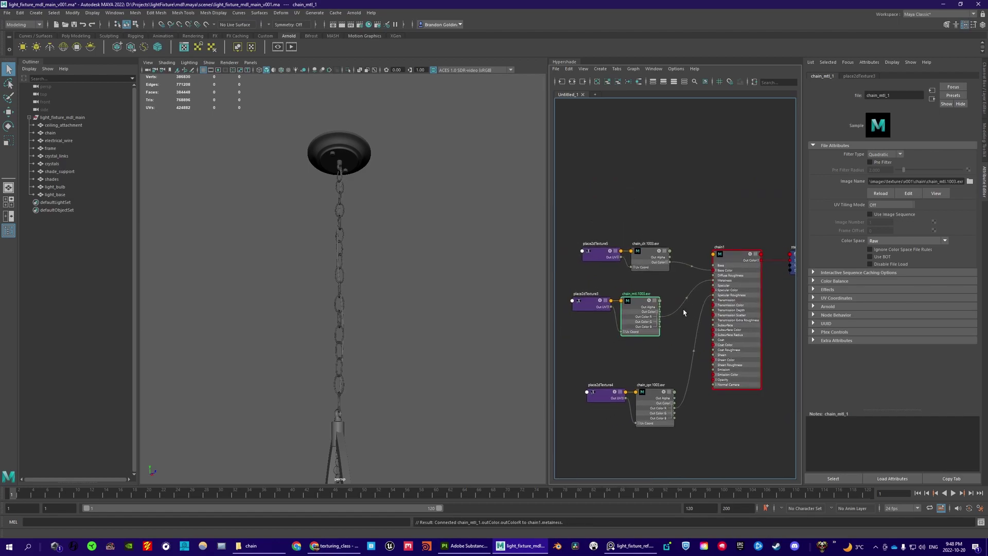
{"action": "scroll", "coordinate": [680, 308], "scroll_direction": "down", "scroll_amount": 3}
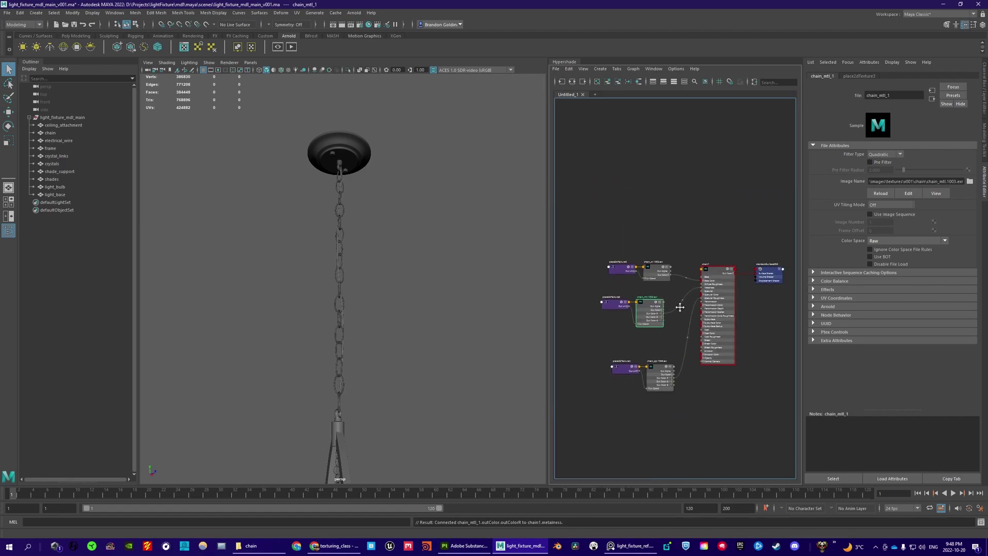
Step: Select the electrical_wire mesh and graph its material in the Hypershade
{"action": "left_click", "coordinate": [59, 141]}
{"action": "right_click_drag", "start_coordinate": [684, 185], "coordinate": [684, 209]}
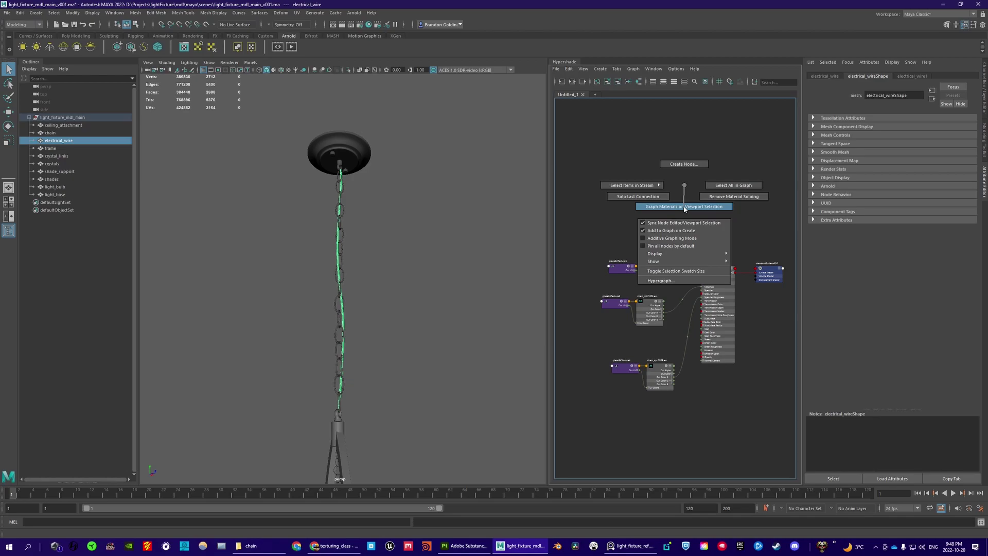
{"action": "right_click_drag", "start_coordinate": [684, 209], "coordinate": [683, 208]}
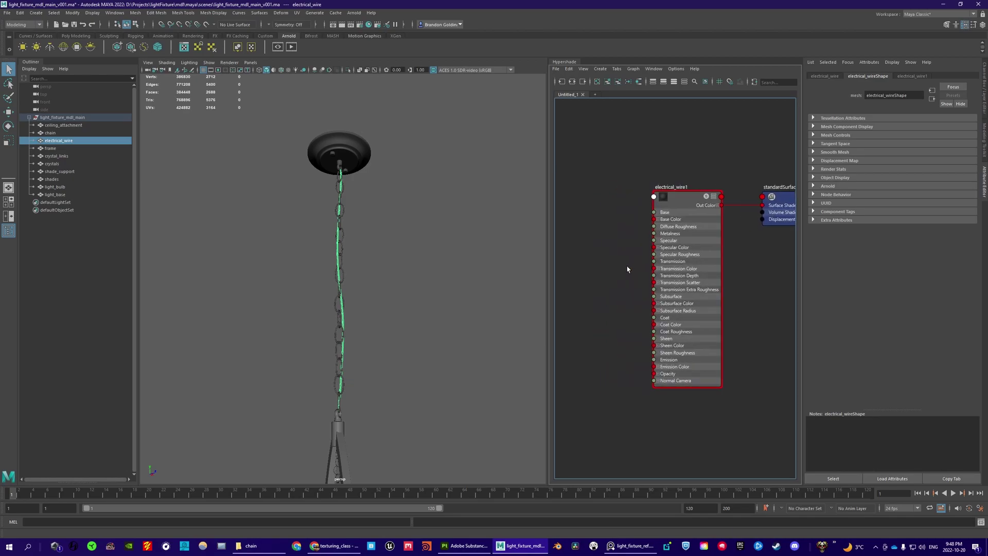
Step: Import electrical_wire_clr.1001 and electrical_wire_spr.1001 from the v001 electrical_wire texture folder into the material graph
{"action": "left_click", "coordinate": [252, 545]}
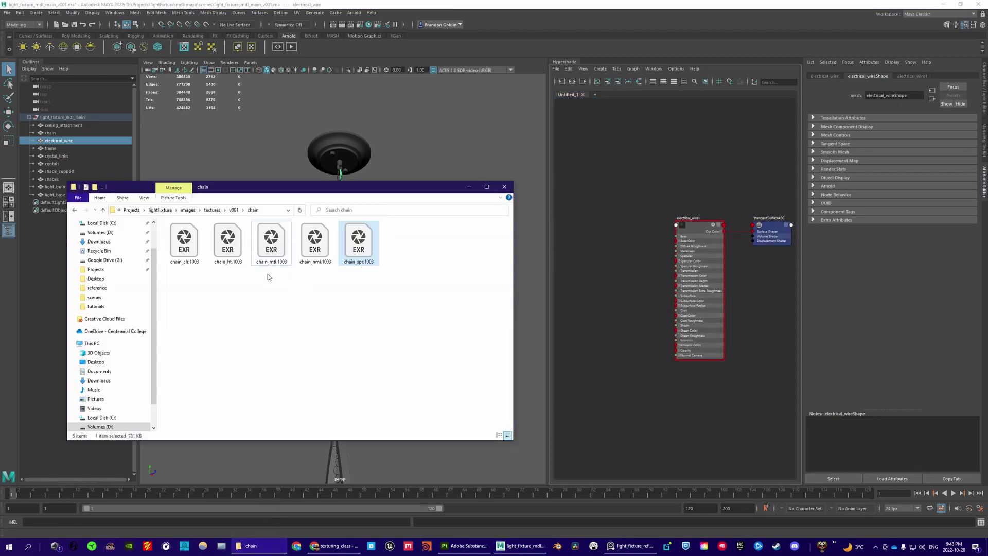
{"action": "left_click", "coordinate": [233, 210]}
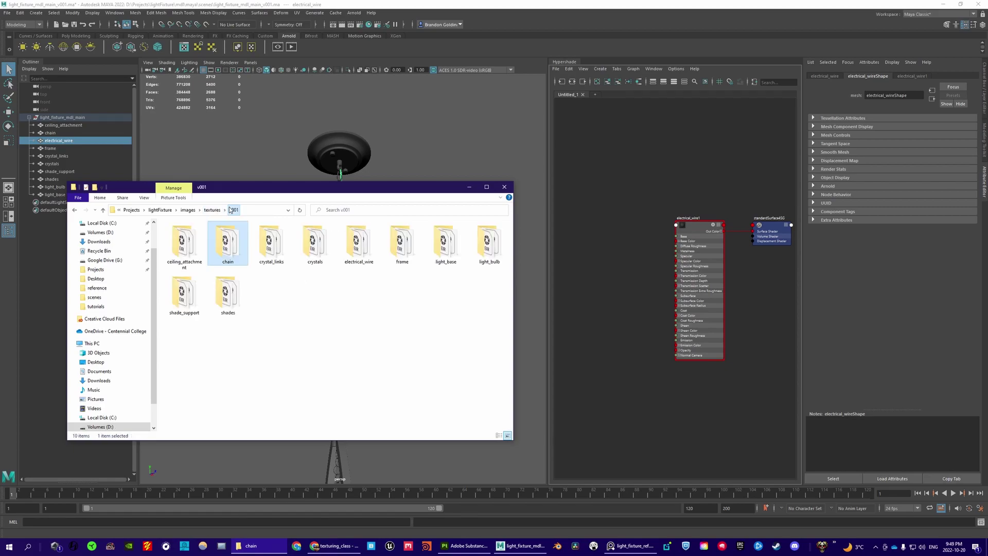
{"action": "double_click", "coordinate": [360, 243]}
{"action": "left_click", "coordinate": [190, 242]}
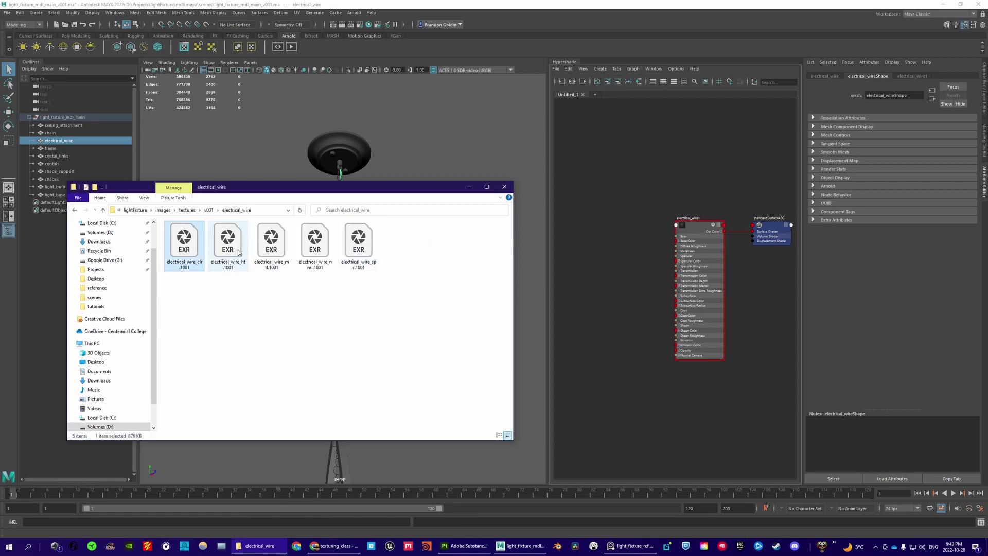
{"action": "left_click", "coordinate": [355, 250], "text": "ctrl"}
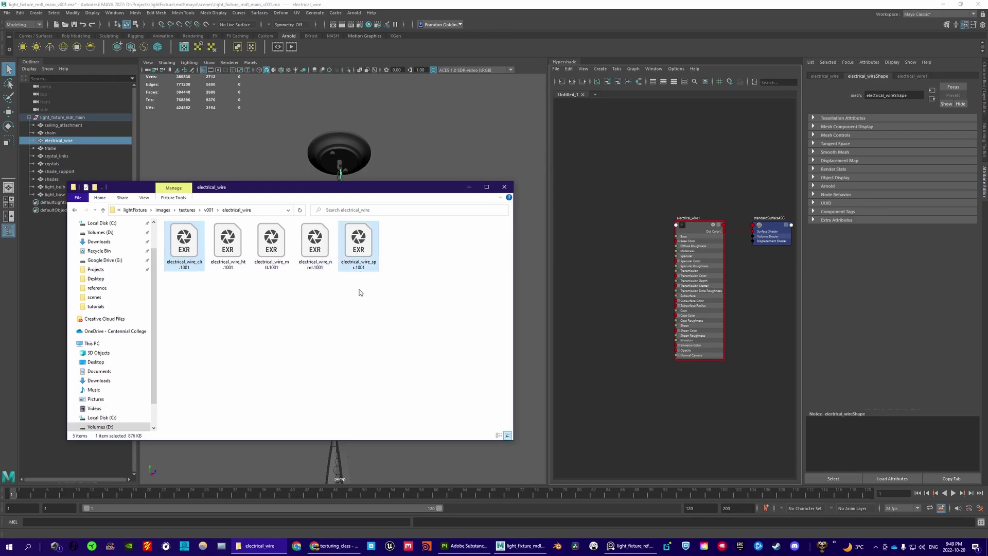
{"action": "left_click_drag", "start_coordinate": [188, 238], "coordinate": [608, 306]}
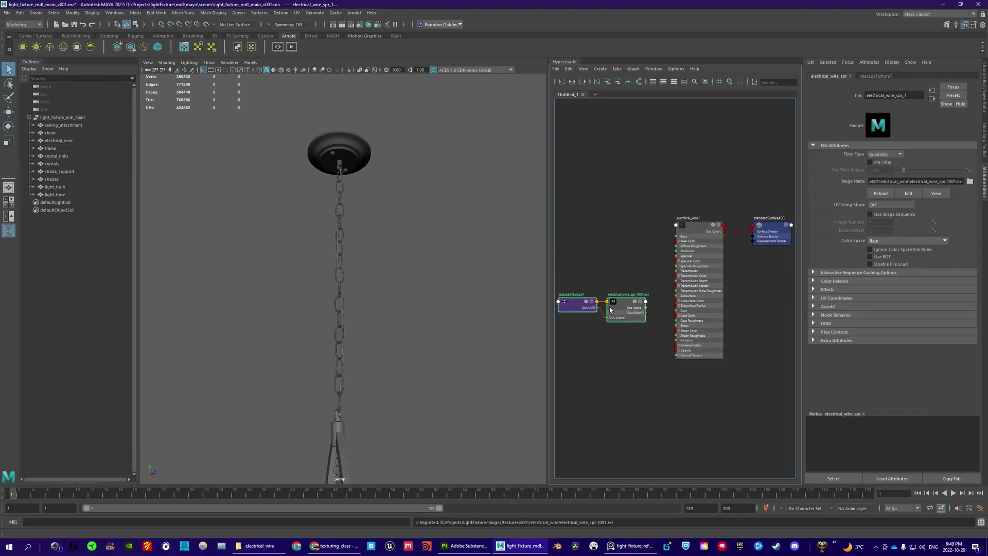
Step: Arrange the electrical_wire texture nodes beside electrical_wire1, with the clr nodes above the spr nodes
{"action": "left_click", "coordinate": [633, 236]}
{"action": "middle_click_drag", "start_coordinate": [633, 236], "coordinate": [681, 227], "text": "alt"}
{"action": "left_click_drag", "start_coordinate": [600, 238], "coordinate": [552, 316]}
{"action": "middle_click_drag", "start_coordinate": [593, 333], "coordinate": [624, 334], "text": "alt"}
{"action": "left_click_drag", "start_coordinate": [608, 300], "coordinate": [655, 232]}
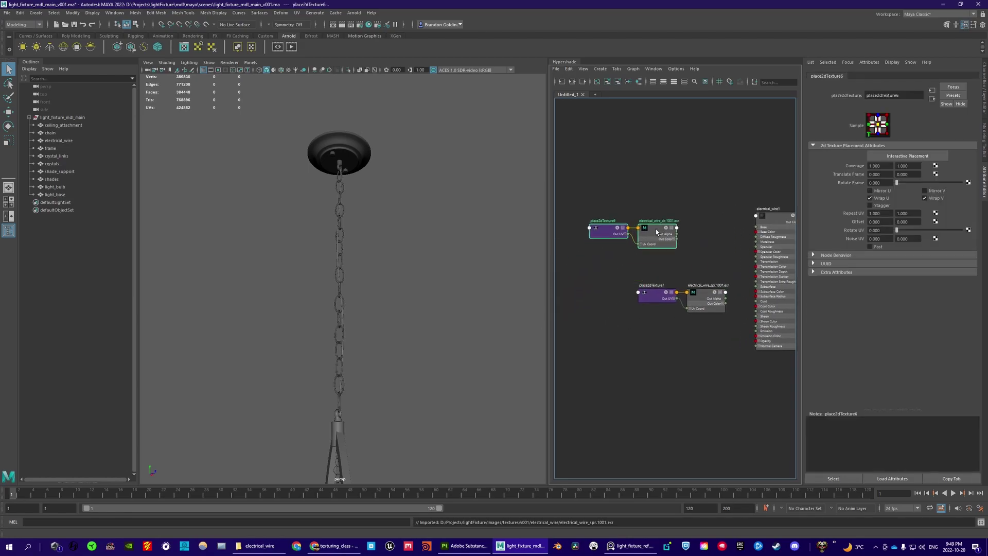
Step: Set the electrical_wire_clr file node's colour space to ACEScg
{"action": "scroll", "coordinate": [655, 236], "scroll_direction": "up", "scroll_amount": 3}
{"action": "middle_click_drag", "start_coordinate": [730, 251], "coordinate": [692, 247], "text": "alt"}
{"action": "left_click_drag", "start_coordinate": [655, 283], "coordinate": [632, 226]}
{"action": "left_click", "coordinate": [889, 240]}
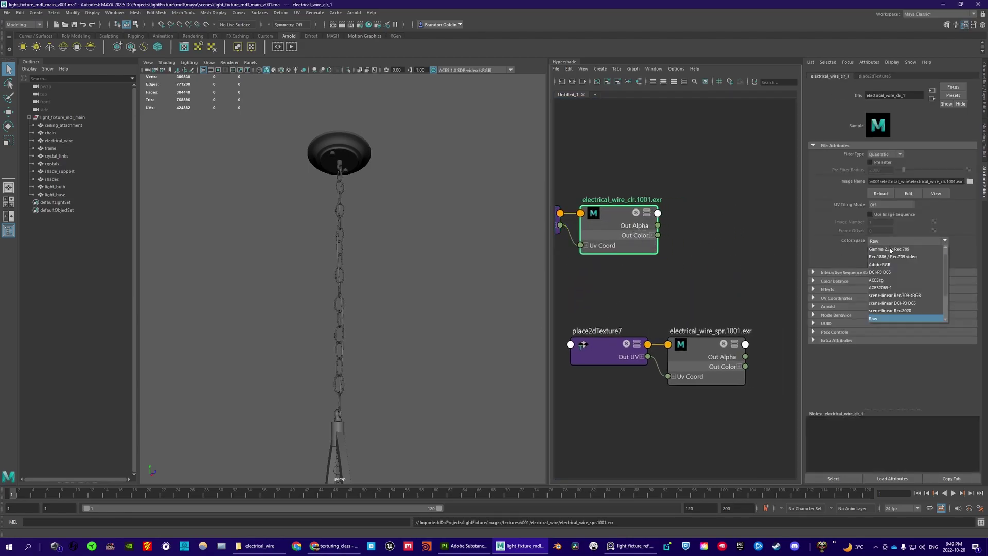
{"action": "left_click", "coordinate": [884, 277]}
Step: Connect electrical_wire_clr's Out Color to electrical_wire1's Base Color and electrical_wire_spr's Out Color R to its Specular Roughness
{"action": "middle_click_drag", "start_coordinate": [679, 251], "coordinate": [605, 246], "text": "alt"}
{"action": "left_click", "coordinate": [704, 227]}
{"action": "middle_click_drag", "start_coordinate": [644, 286], "coordinate": [637, 253], "text": "alt"}
{"action": "left_click", "coordinate": [631, 336]}
{"action": "left_click", "coordinate": [720, 242]}
{"action": "scroll", "coordinate": [640, 269], "scroll_direction": "down", "scroll_amount": 4}
{"action": "middle_click_drag", "start_coordinate": [641, 268], "coordinate": [659, 276], "text": "alt"}
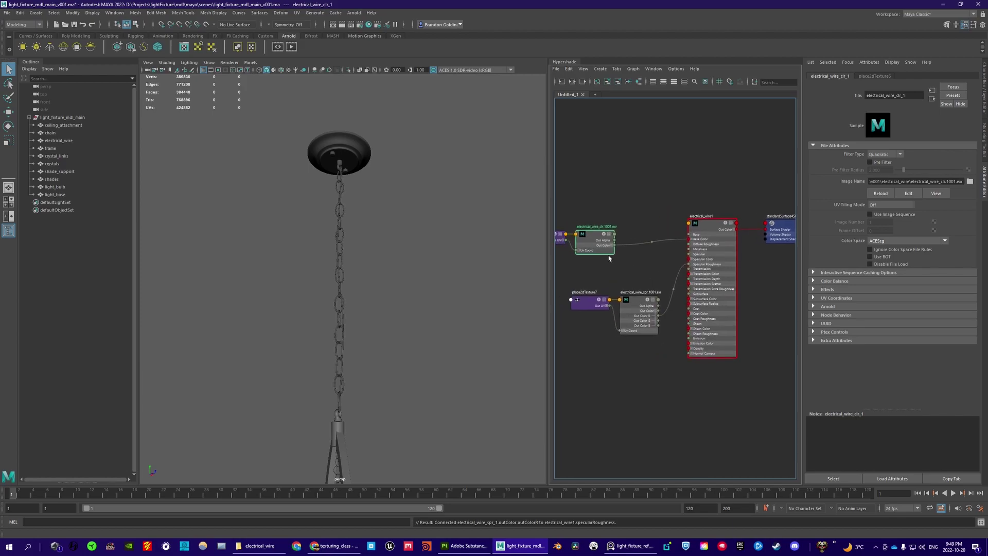
Step: Graph the frame mesh's material and import frame_clr.1001 and frame_spr.1001 from the frame texture folder
{"action": "left_click", "coordinate": [76, 147]}
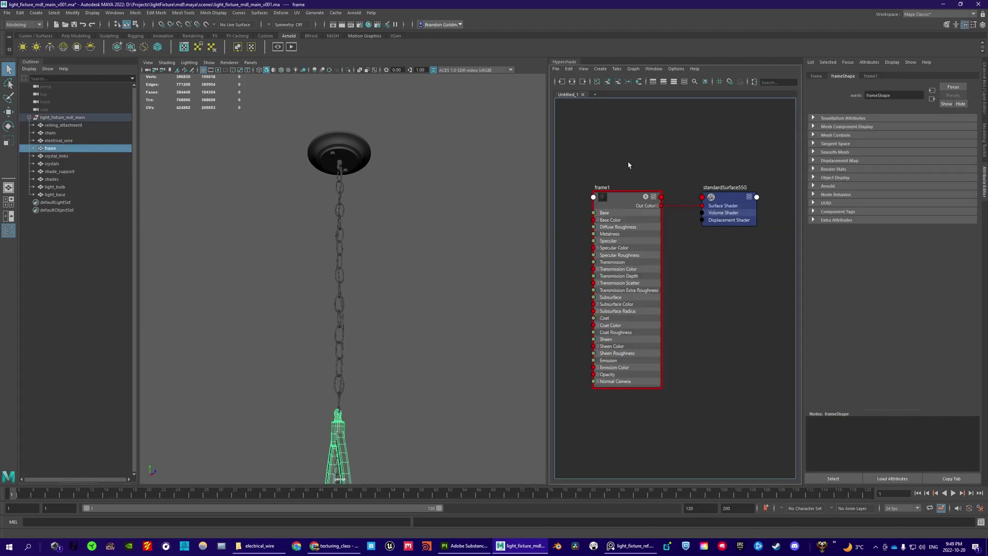
{"action": "middle_click_drag", "start_coordinate": [587, 159], "coordinate": [716, 161], "text": "alt"}
{"action": "key", "text": "alt+Tab"}
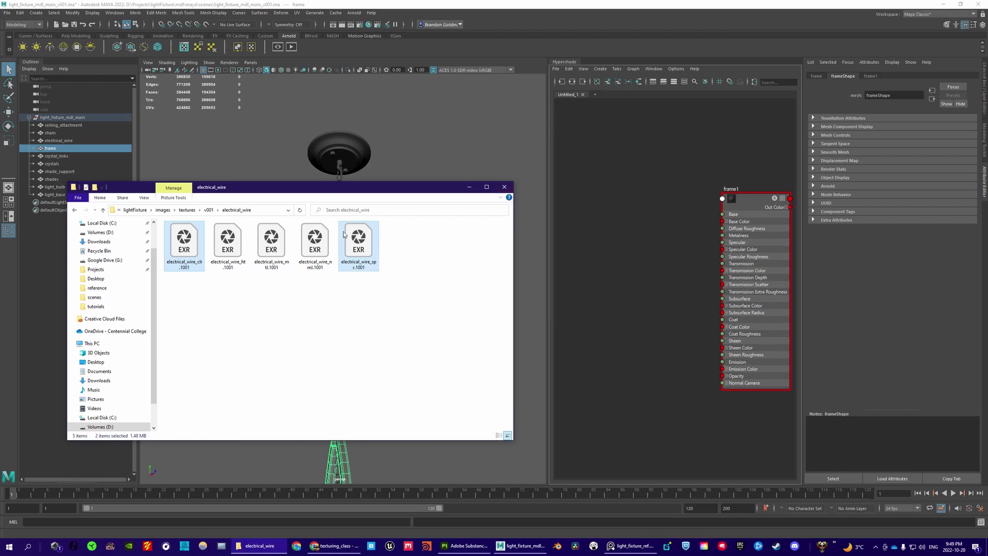
{"action": "left_click", "coordinate": [218, 209]}
{"action": "left_click", "coordinate": [208, 209]}
{"action": "double_click", "coordinate": [401, 242]}
{"action": "left_click", "coordinate": [178, 247]}
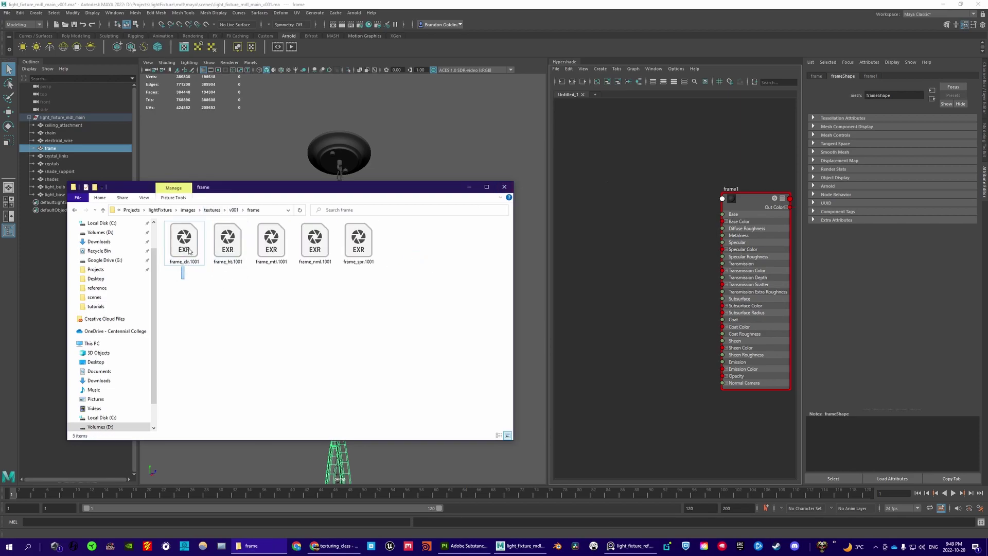
{"action": "left_click", "coordinate": [358, 242], "text": "ctrl"}
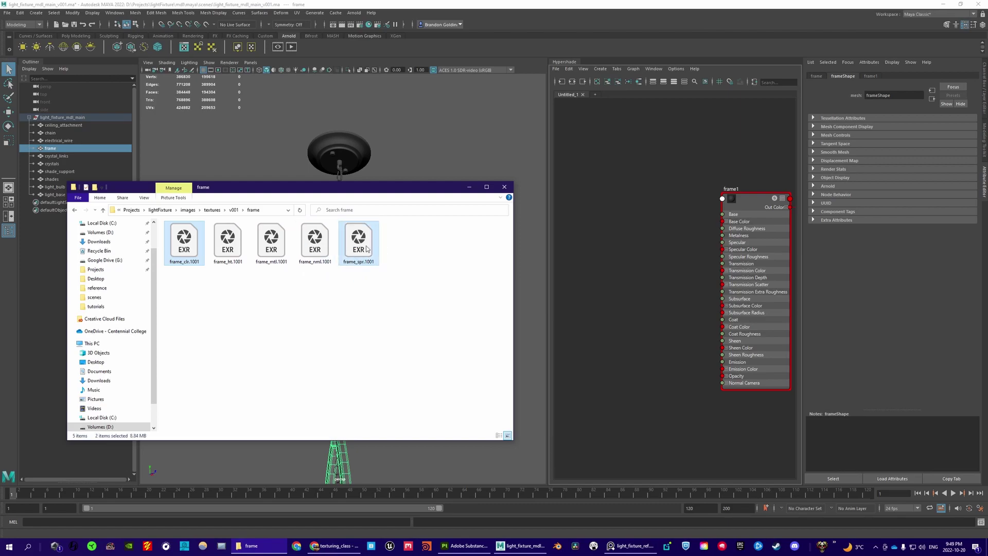
{"action": "left_click_drag", "start_coordinate": [359, 251], "coordinate": [643, 149]}
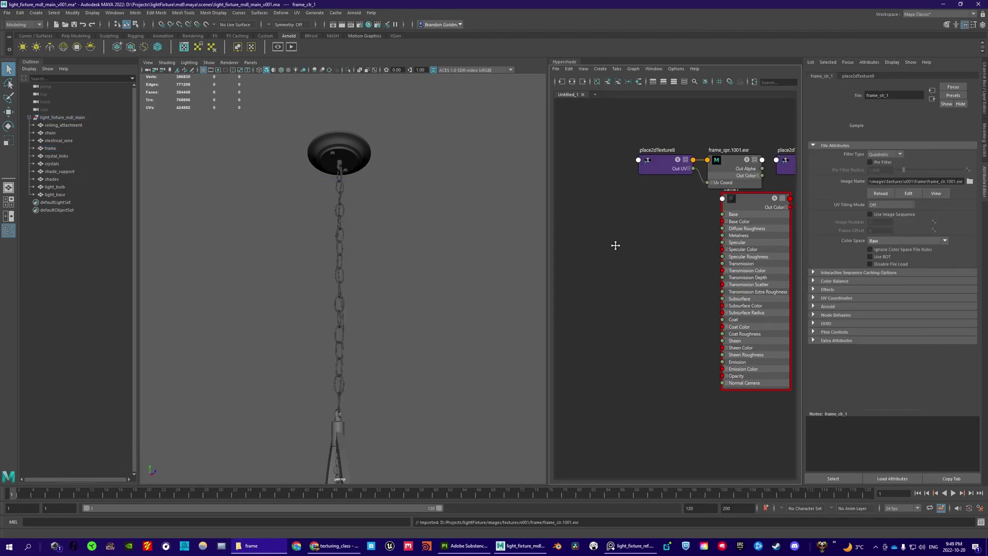
Step: Arrange the frame texture nodes beside frame1, with the frame_clr nodes above the frame_spr nodes
{"action": "scroll", "coordinate": [663, 177], "scroll_direction": "down", "scroll_amount": 4}
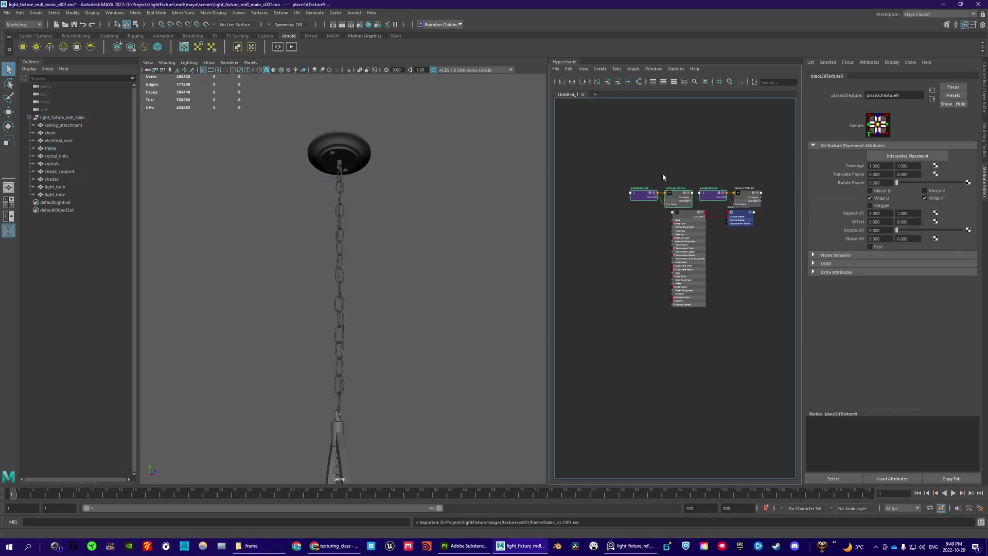
{"action": "left_click", "coordinate": [746, 201]}
{"action": "scroll", "coordinate": [616, 205], "scroll_direction": "up", "scroll_amount": 3}
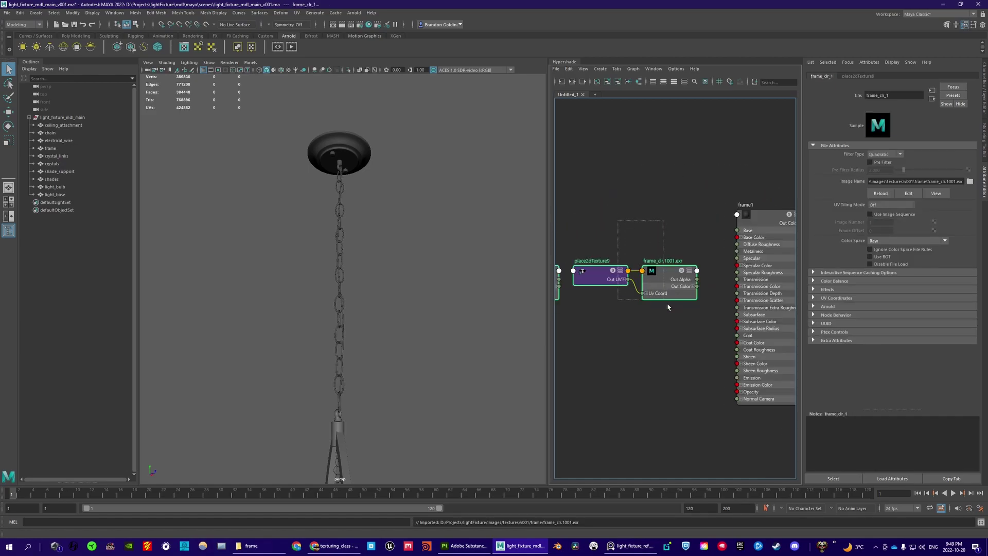
{"action": "left_click_drag", "start_coordinate": [669, 306], "coordinate": [668, 306]}
{"action": "left_click", "coordinate": [621, 322]}
{"action": "middle_click_drag", "start_coordinate": [622, 322], "coordinate": [667, 318], "text": "alt"}
{"action": "left_click_drag", "start_coordinate": [664, 314], "coordinate": [689, 206]}
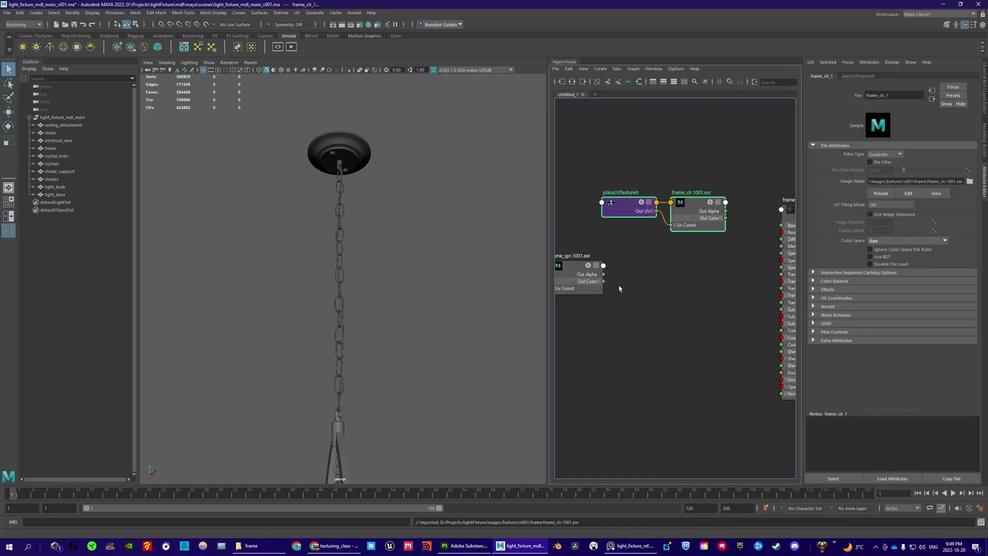
{"action": "middle_click_drag", "start_coordinate": [605, 307], "coordinate": [682, 298], "text": "alt"}
{"action": "left_click_drag", "start_coordinate": [682, 298], "coordinate": [597, 260]}
{"action": "left_click_drag", "start_coordinate": [643, 262], "coordinate": [746, 310]}
Step: Set the frame_clr file node's colour space to ACEScg
{"action": "middle_click_drag", "start_coordinate": [767, 255], "coordinate": [638, 254], "text": "alt"}
{"action": "left_click", "coordinate": [625, 216]}
{"action": "left_click", "coordinate": [902, 241]}
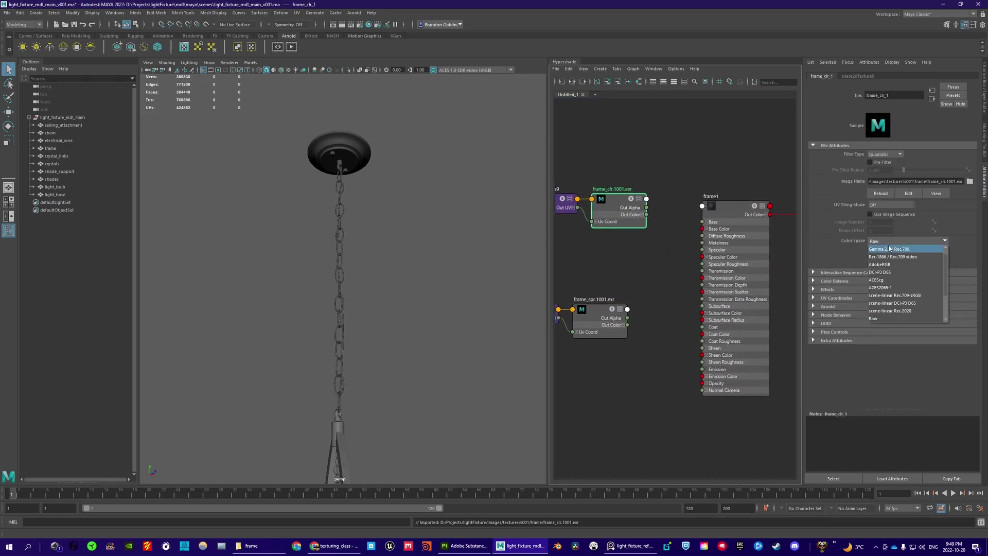
{"action": "key", "text": "Down"}
{"action": "key", "text": "Down"}
{"action": "key", "text": "Down"}
{"action": "key", "text": "Down"}
{"action": "key", "text": "Return"}
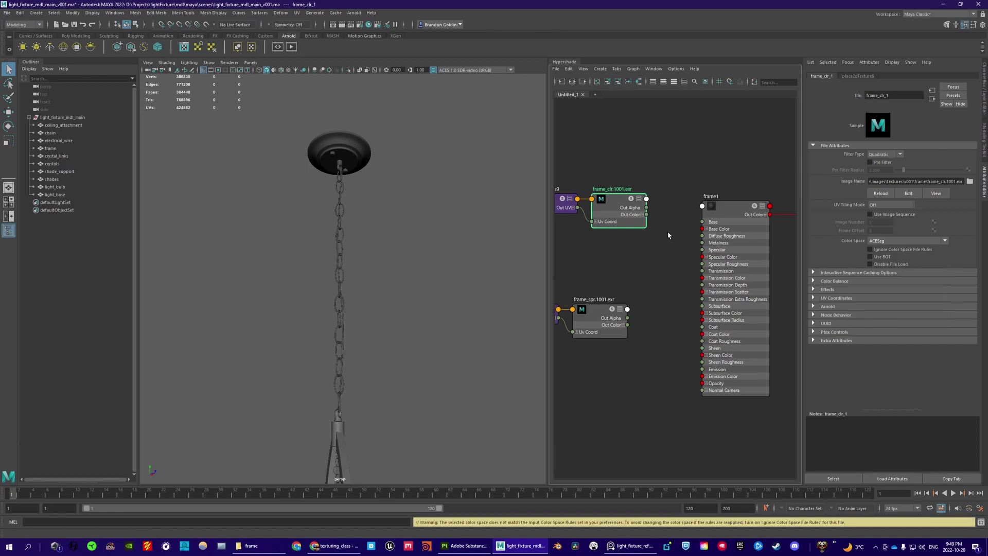
Step: Connect frame_clr's Out Color to frame1's Base Color
{"action": "scroll", "coordinate": [647, 217], "scroll_direction": "up", "scroll_amount": 2}
{"action": "left_click_drag", "start_coordinate": [641, 215], "coordinate": [668, 225]}
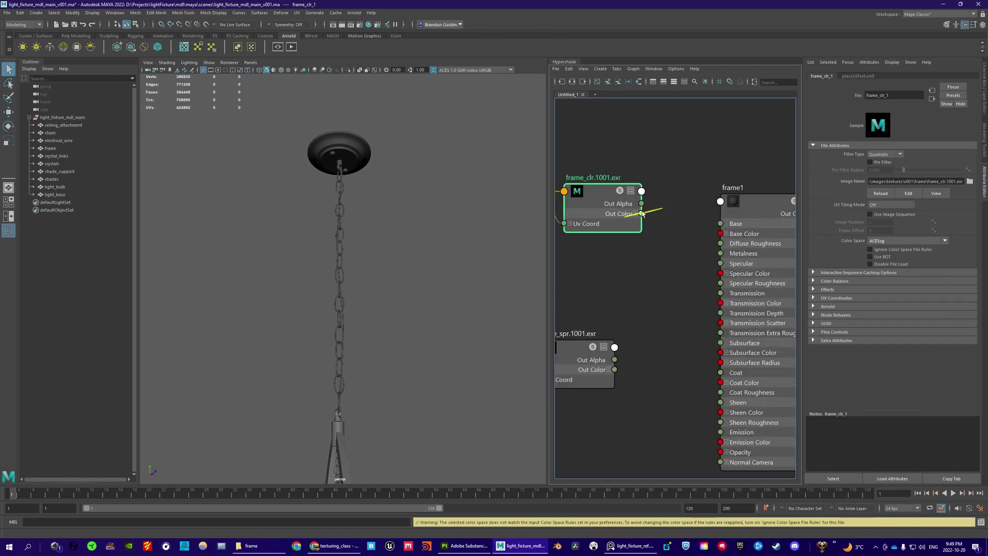
{"action": "left_click_drag", "start_coordinate": [699, 250], "coordinate": [720, 233]}
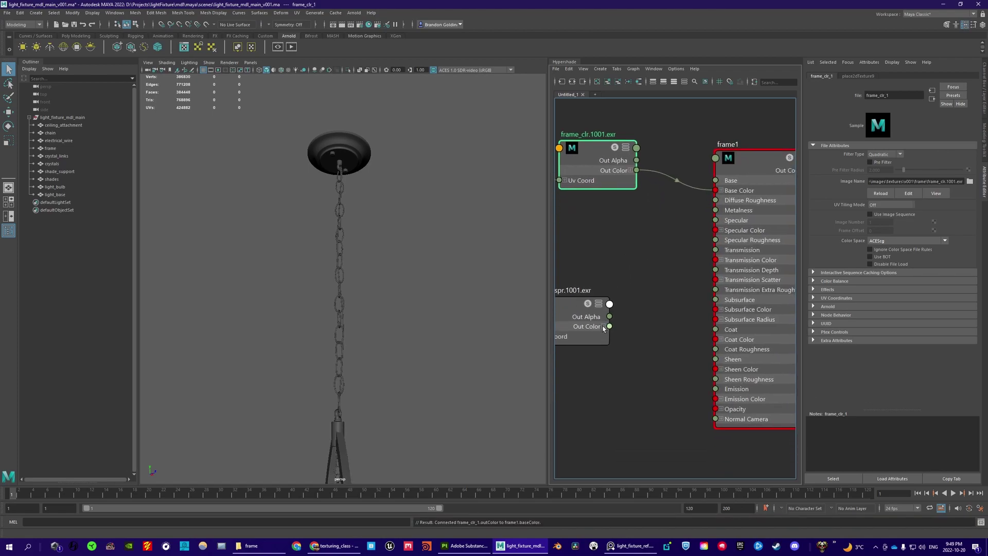
{"action": "left_click_drag", "start_coordinate": [611, 338], "coordinate": [703, 250]}
{"action": "right_click_drag", "start_coordinate": [663, 254], "coordinate": [613, 254]}
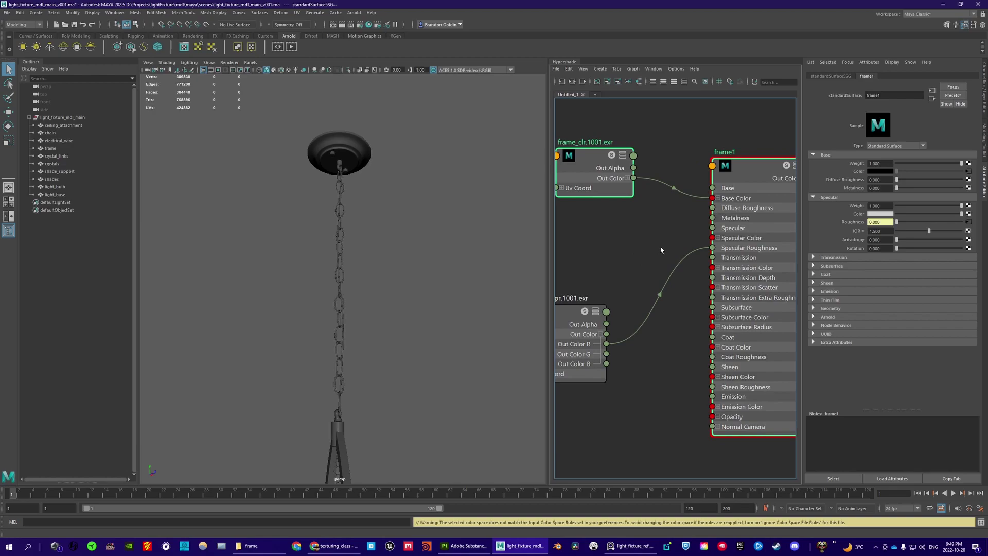
{"action": "key", "text": "ctrl+z"}
{"action": "key", "text": "ctrl+z"}
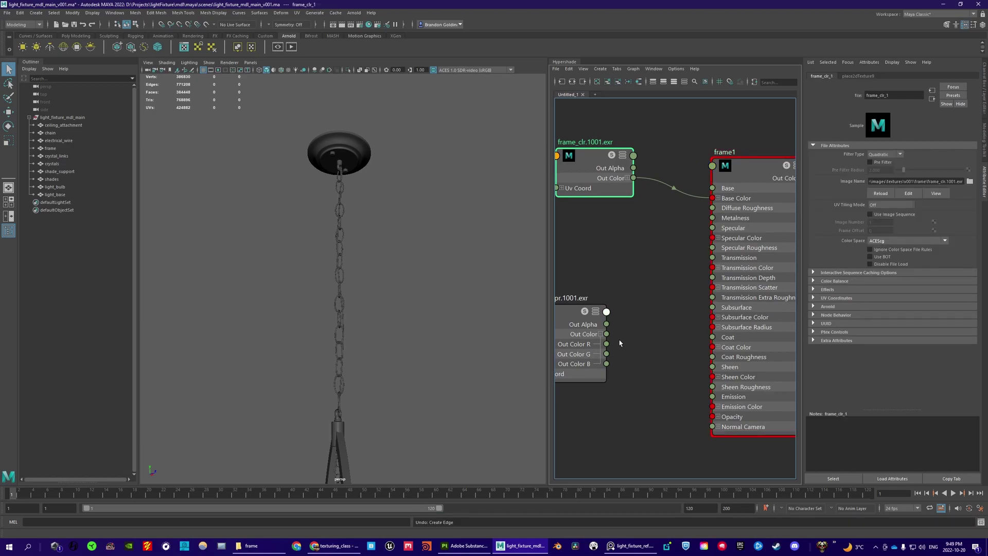
Step: Connect frame_spr's Out Color R to frame1's Specular Roughness
{"action": "left_click_drag", "start_coordinate": [618, 335], "coordinate": [712, 247]}
{"action": "scroll", "coordinate": [626, 251], "scroll_direction": "down", "scroll_amount": 3}
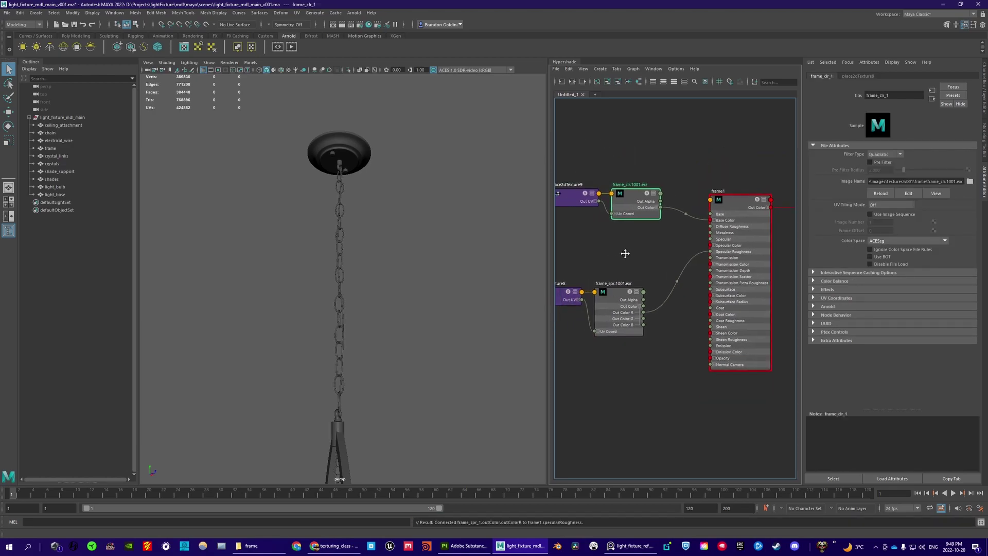
Step: Select the crystal_links mesh and graph its material with free space beside the shader
{"action": "left_click", "coordinate": [68, 157]}
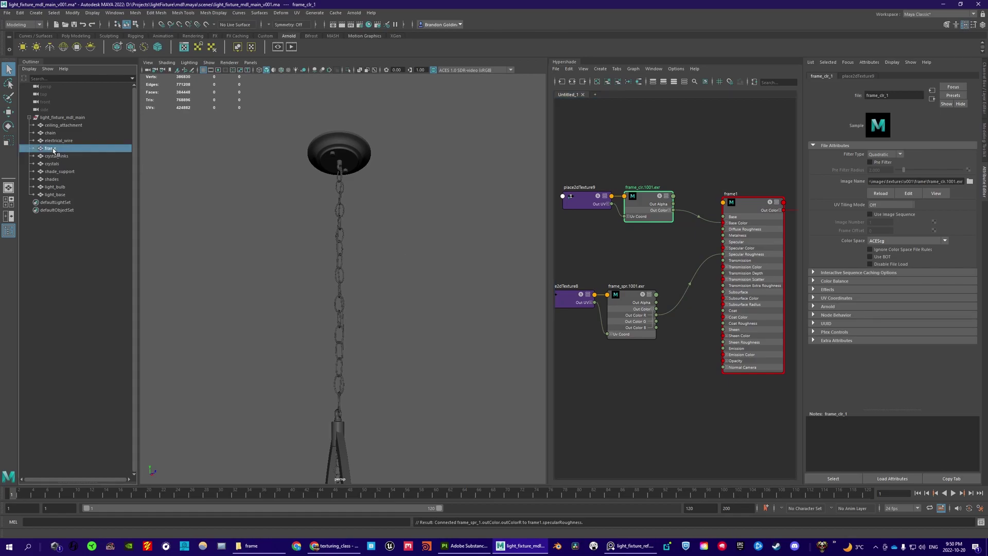
{"action": "right_click_drag", "start_coordinate": [697, 163], "coordinate": [699, 176]}
{"action": "scroll", "coordinate": [688, 241], "scroll_direction": "down", "scroll_amount": 2}
{"action": "middle_click_drag", "start_coordinate": [689, 241], "coordinate": [737, 244], "text": "alt"}
Step: Import the clr, mtl and spr EXR maps from the v001 crystal_links texture folder into the graph
{"action": "left_click", "coordinate": [266, 547]}
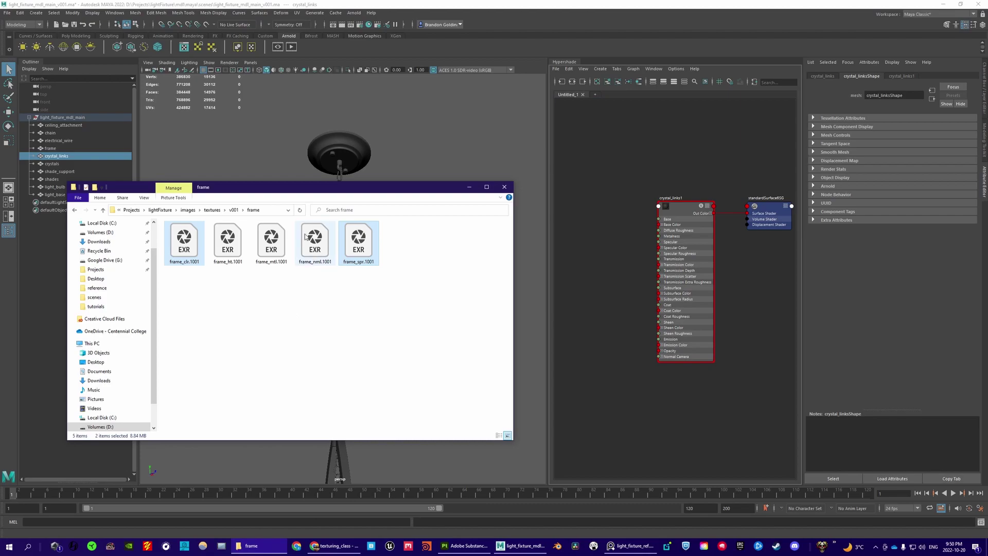
{"action": "left_click", "coordinate": [234, 210]}
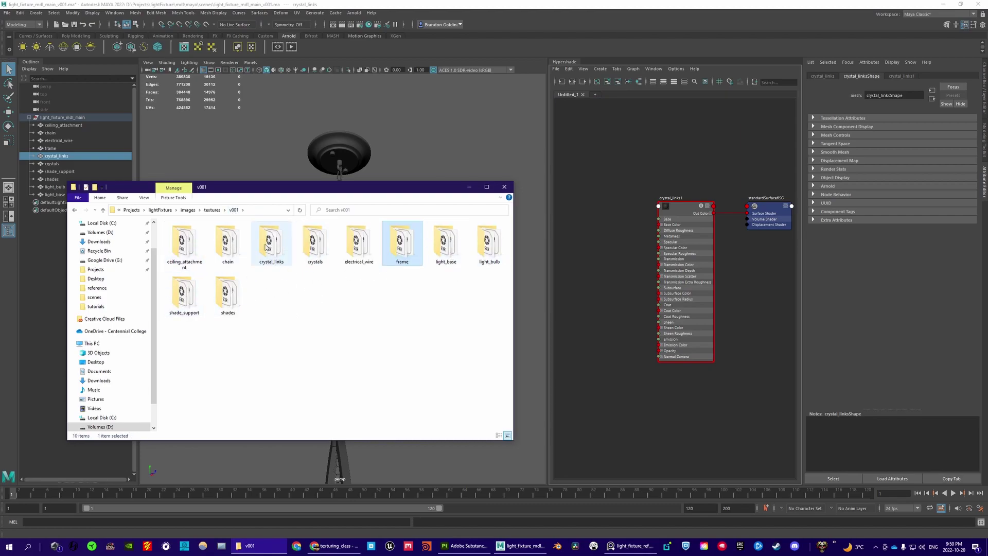
{"action": "double_click", "coordinate": [271, 242]}
{"action": "left_click", "coordinate": [184, 242]}
{"action": "left_click", "coordinate": [286, 245], "text": "ctrl"}
{"action": "left_click", "coordinate": [359, 245], "text": "ctrl"}
{"action": "left_click_drag", "start_coordinate": [367, 248], "coordinate": [582, 166]}
Step: Move the row of imported crystal_links texture nodes to the input side of the crystal_links1 shader
{"action": "middle_click_drag", "start_coordinate": [680, 151], "coordinate": [651, 188], "text": "alt"}
{"action": "scroll", "coordinate": [610, 175], "scroll_direction": "down", "scroll_amount": 3}
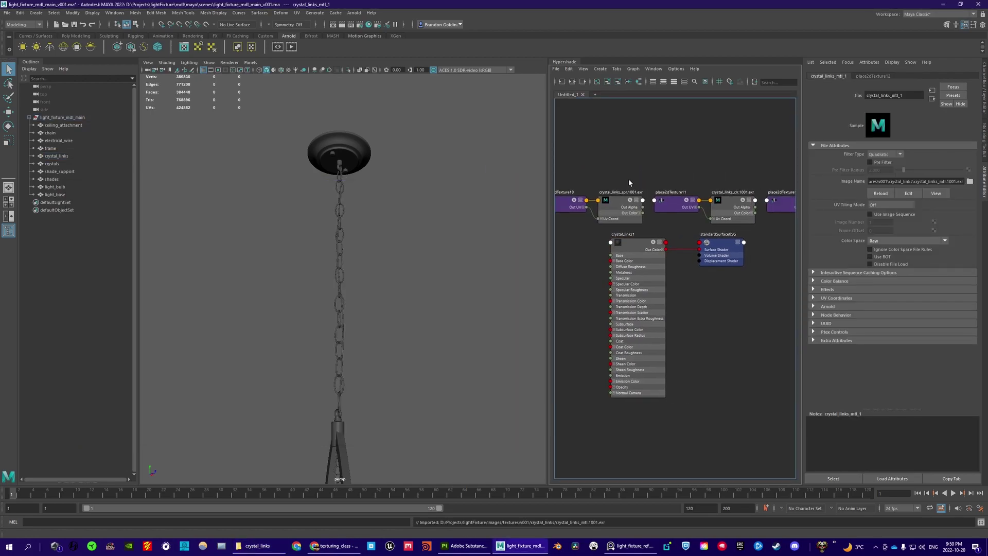
{"action": "left_click_drag", "start_coordinate": [765, 188], "coordinate": [766, 194]}
{"action": "left_click_drag", "start_coordinate": [763, 196], "coordinate": [598, 209]}
{"action": "middle_click_drag", "start_coordinate": [605, 183], "coordinate": [677, 194], "text": "alt"}
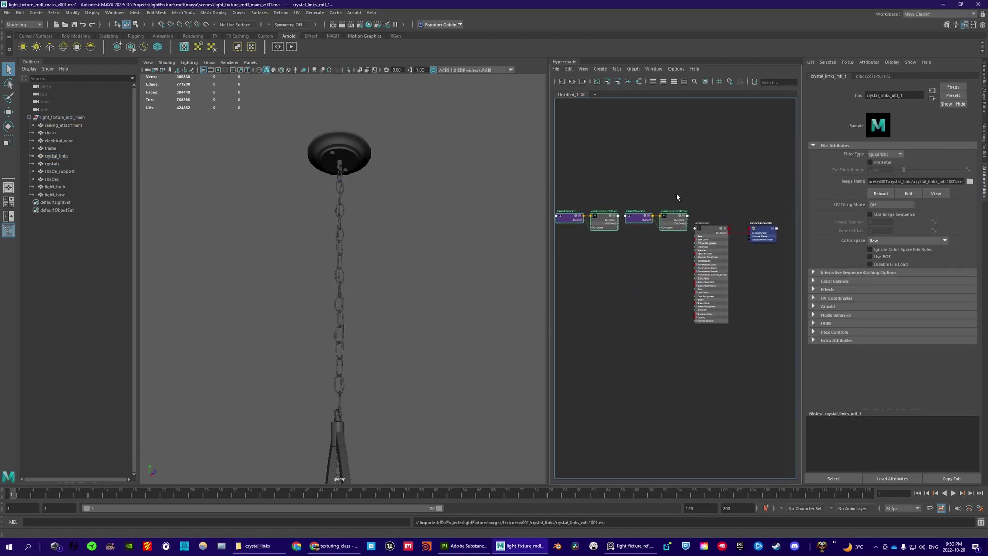
{"action": "scroll", "coordinate": [642, 239], "scroll_direction": "up", "scroll_amount": 2}
Step: Stack the crystal_links texture nodes in a column beside crystal_links1, ordered clr, mtl, spr from the top
{"action": "left_click_drag", "start_coordinate": [691, 182], "coordinate": [692, 182]}
{"action": "left_click_drag", "start_coordinate": [692, 209], "coordinate": [673, 269]}
{"action": "middle_click_drag", "start_coordinate": [666, 223], "coordinate": [724, 233], "text": "alt"}
{"action": "left_click_drag", "start_coordinate": [669, 241], "coordinate": [552, 211]}
{"action": "left_click_drag", "start_coordinate": [574, 219], "coordinate": [661, 217]}
{"action": "middle_click_drag", "start_coordinate": [616, 252], "coordinate": [720, 260], "text": "alt"}
{"action": "left_click_drag", "start_coordinate": [731, 255], "coordinate": [566, 223]}
{"action": "left_click_drag", "start_coordinate": [715, 226], "coordinate": [809, 369]}
{"action": "middle_click_drag", "start_coordinate": [757, 281], "coordinate": [666, 267], "text": "alt"}
{"action": "middle_click_drag", "start_coordinate": [699, 299], "coordinate": [612, 316], "text": "alt"}
Step: Set the crystal_links clr texture's colour space to ACEScg and connect its Out Color to the Base Color of crystal_links1
{"action": "middle_click_drag", "start_coordinate": [722, 237], "coordinate": [653, 258], "text": "alt"}
{"action": "scroll", "coordinate": [649, 258], "scroll_direction": "up", "scroll_amount": 2}
{"action": "left_click", "coordinate": [597, 244]}
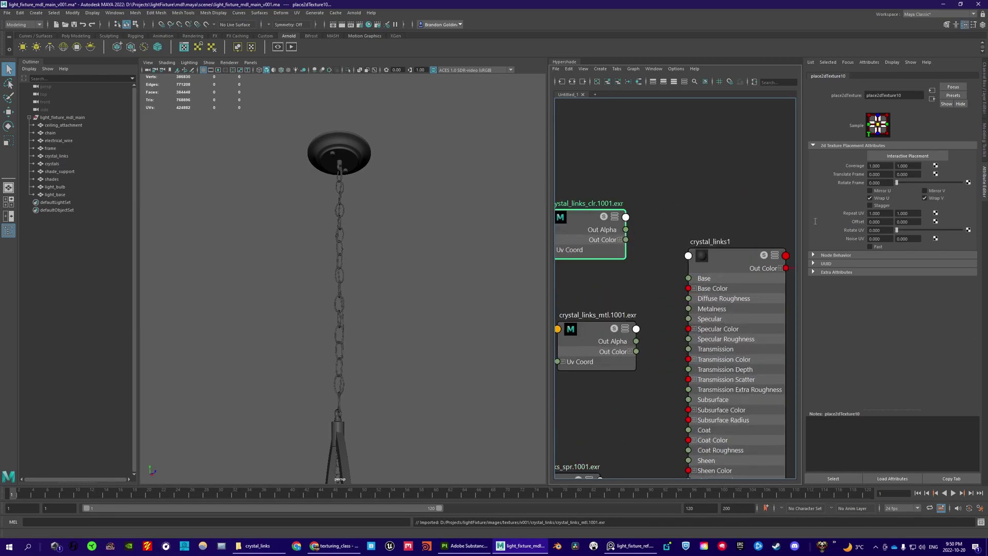
{"action": "left_click", "coordinate": [894, 241]}
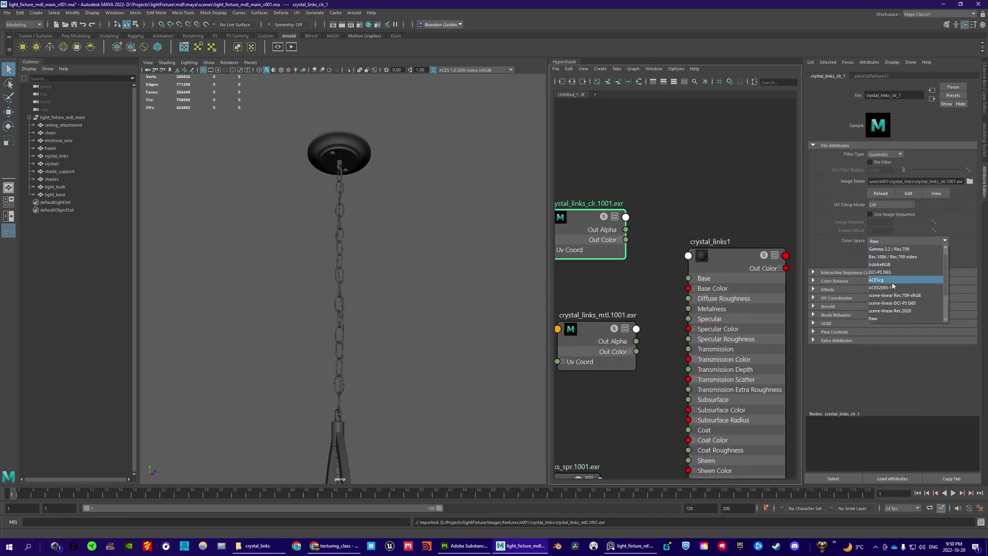
{"action": "left_click", "coordinate": [880, 279]}
{"action": "left_click_drag", "start_coordinate": [626, 239], "coordinate": [694, 288]}
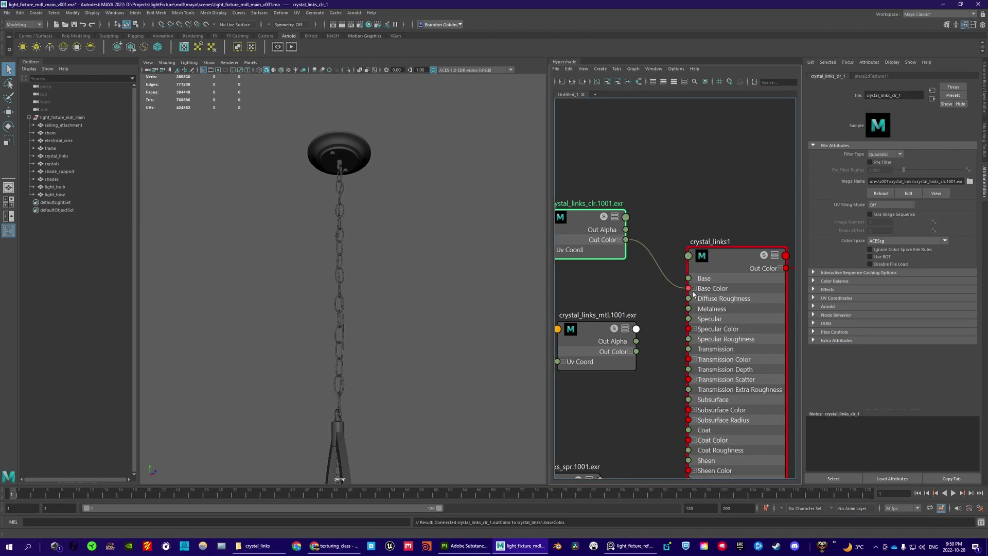
Step: Connect the red output of the crystal_links mtl texture to Metalness and that of the spr texture to Specular Roughness
{"action": "middle_click_drag", "start_coordinate": [655, 340], "coordinate": [657, 283], "text": "alt"}
{"action": "left_click", "coordinate": [631, 293]}
{"action": "left_click_drag", "start_coordinate": [674, 282], "coordinate": [690, 250]}
{"action": "middle_click_drag", "start_coordinate": [601, 451], "coordinate": [620, 379], "text": "alt"}
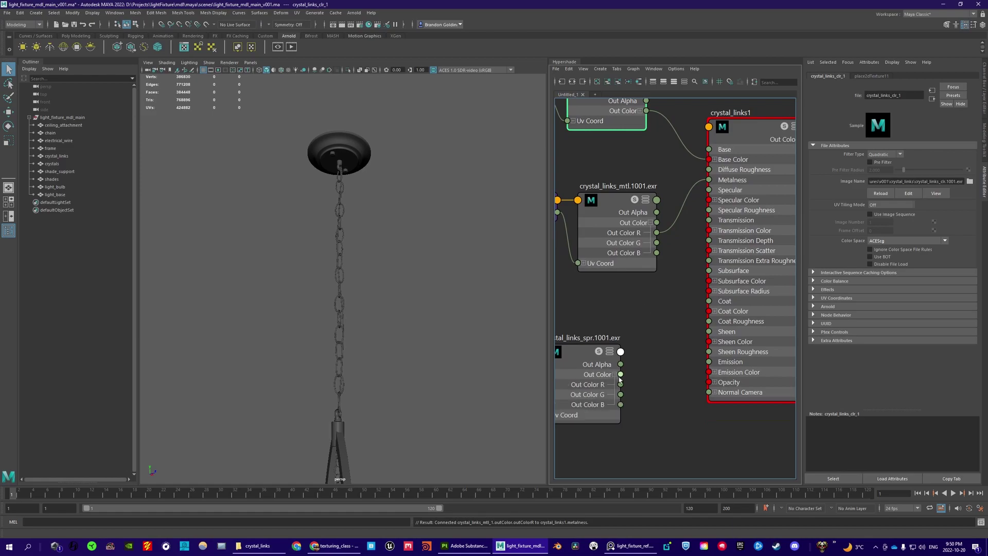
{"action": "left_click_drag", "start_coordinate": [667, 316], "coordinate": [696, 232]}
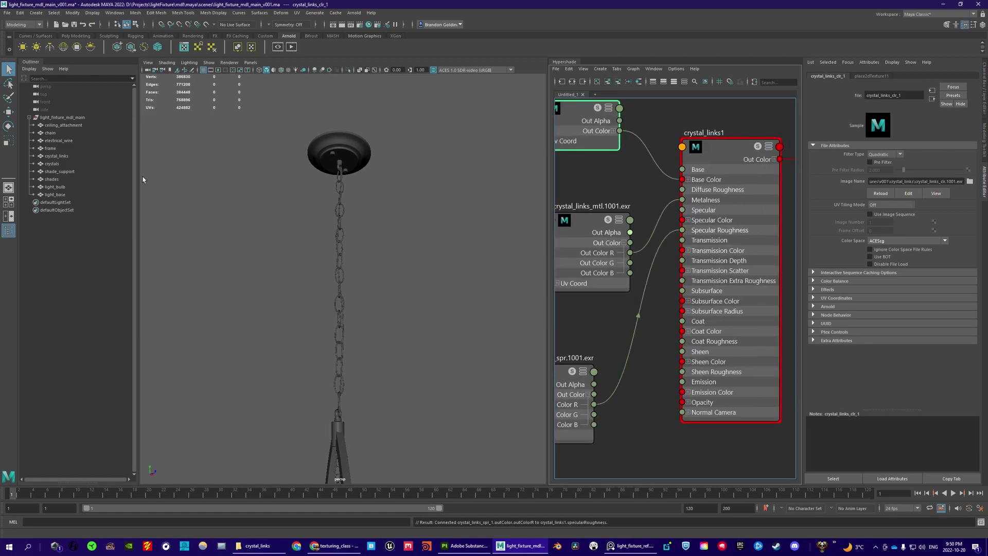
Step: Select the crystals mesh and graph its material with free space beside the shader
{"action": "left_click", "coordinate": [57, 149]}
{"action": "left_click", "coordinate": [60, 156]}
{"action": "left_click", "coordinate": [64, 164]}
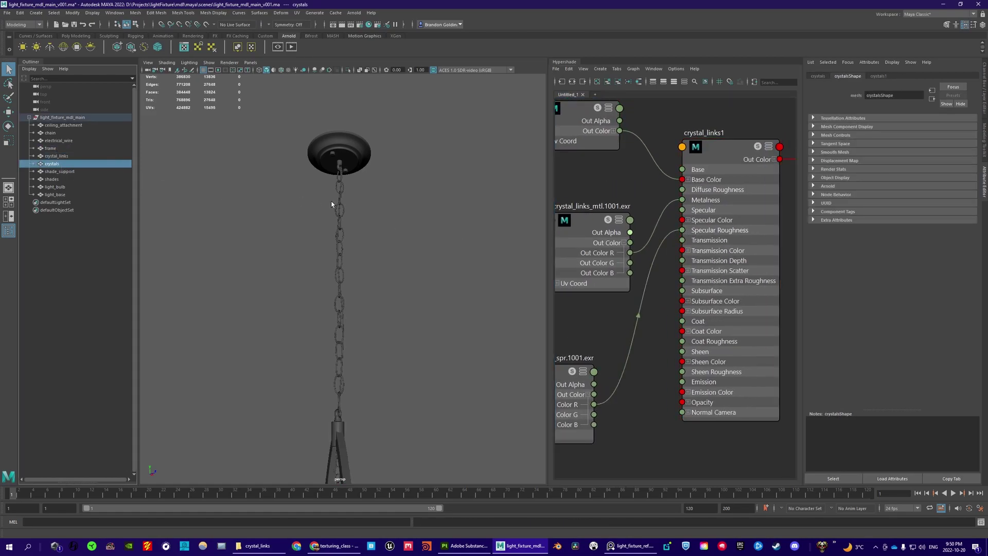
{"action": "right_click_drag", "start_coordinate": [637, 184], "coordinate": [651, 201]}
{"action": "scroll", "coordinate": [666, 218], "scroll_direction": "down", "scroll_amount": 3}
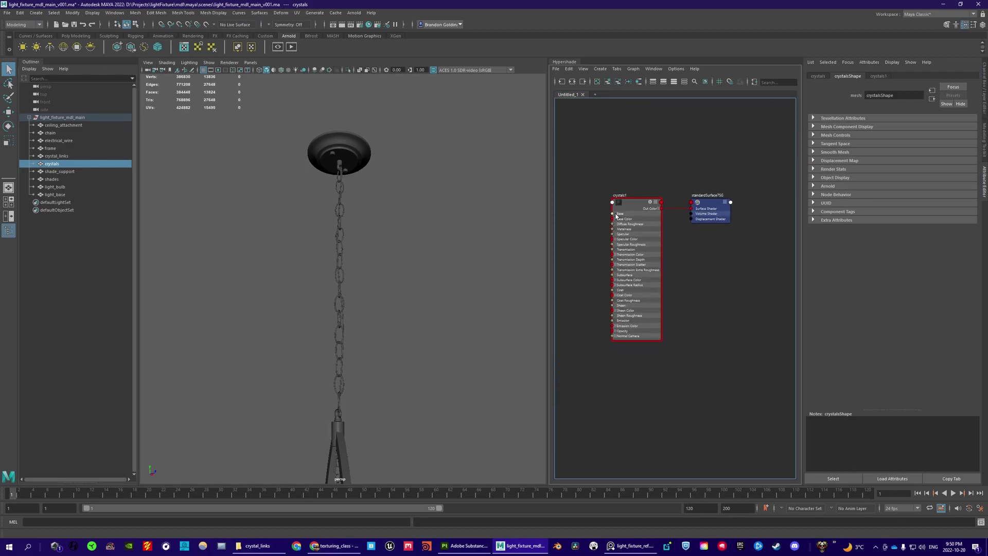
{"action": "middle_click_drag", "start_coordinate": [614, 214], "coordinate": [663, 217], "text": "alt"}
Step: Open the crystals folder in the v001 textures and select the crystals clr EXR map
{"action": "left_click", "coordinate": [257, 545]}
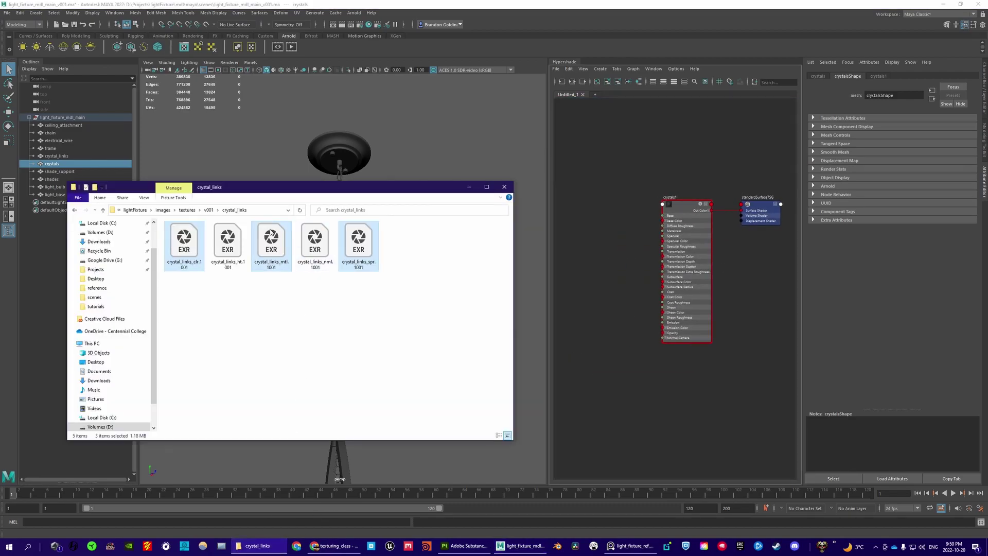
{"action": "left_click", "coordinate": [221, 210]}
{"action": "double_click", "coordinate": [311, 243]}
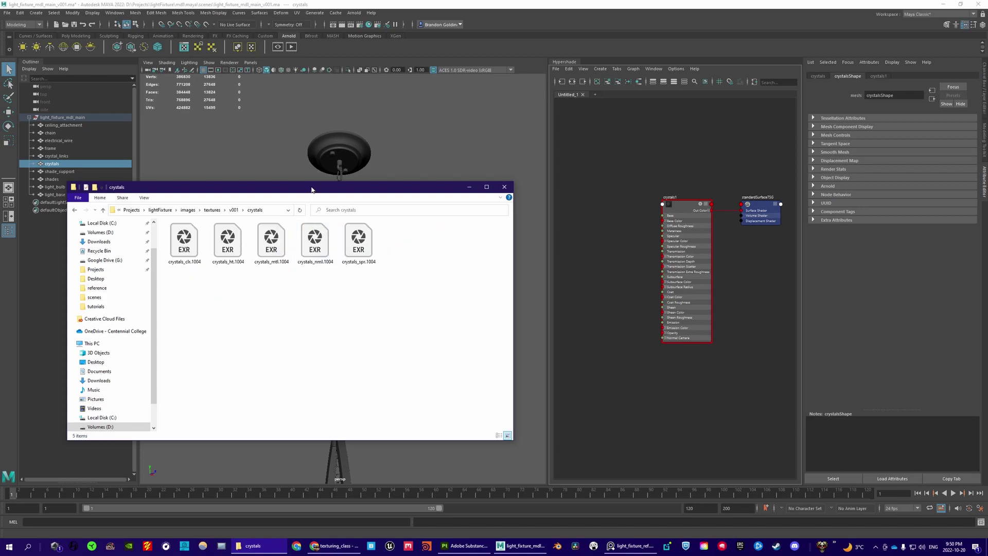
{"action": "left_click", "coordinate": [183, 241]}
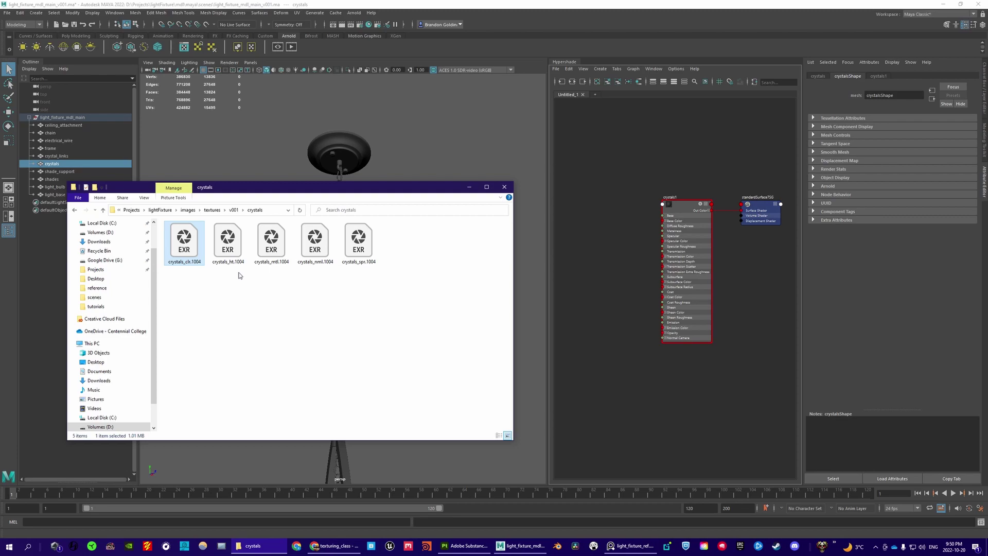
Step: Switch to Substance 3D Painter and examine the hanging crystals on the textured chandelier
{"action": "left_click", "coordinate": [460, 545]}
{"action": "middle_click_drag", "start_coordinate": [458, 328], "coordinate": [509, 265], "text": "alt"}
{"action": "mouse_move", "coordinate": [509, 264]}
{"action": "left_mouse_down", "text": "alt"}
{"action": "mouse_move", "coordinate": [346, 267]}
{"action": "mouse_move", "coordinate": [473, 252]}
{"action": "left_mouse_up", "text": "alt"}
{"action": "middle_click_drag", "start_coordinate": [473, 252], "coordinate": [456, 218], "text": "alt"}
{"action": "left_click_drag", "start_coordinate": [455, 218], "coordinate": [416, 291], "text": "alt"}
{"action": "key", "text": "alt+Tab"}
{"action": "key", "text": "alt+Tab"}
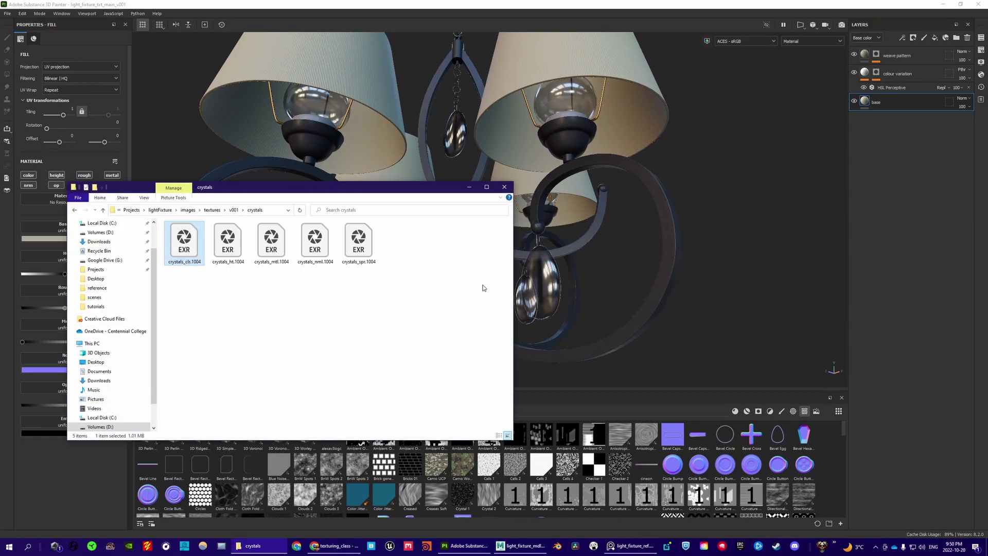
{"action": "key", "text": "alt+Tab"}
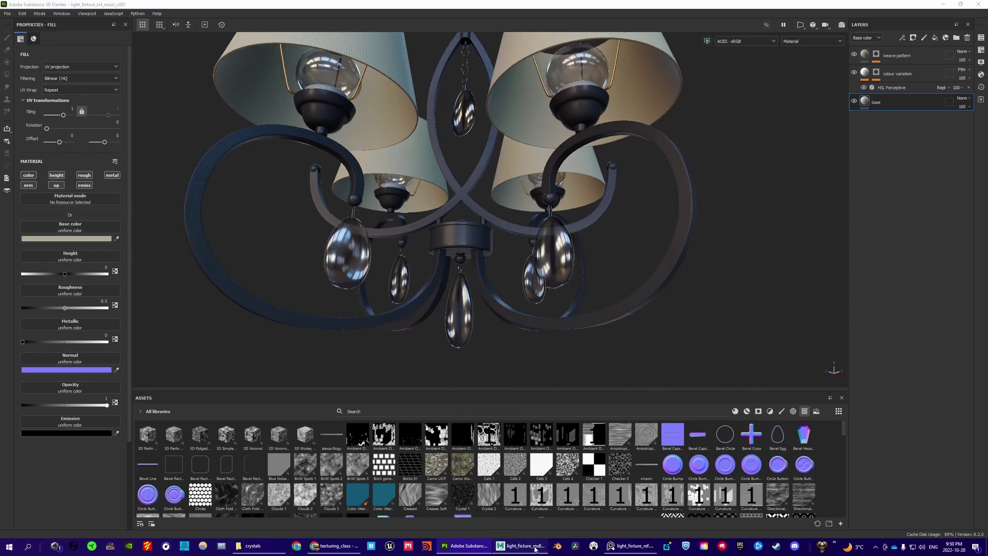
Step: Switch back to Maya and set the Transmission weight of the crystals1 shader to 1
{"action": "left_click_drag", "start_coordinate": [620, 271], "coordinate": [749, 302]}
{"action": "scroll", "coordinate": [750, 303], "scroll_direction": "up", "scroll_amount": 4}
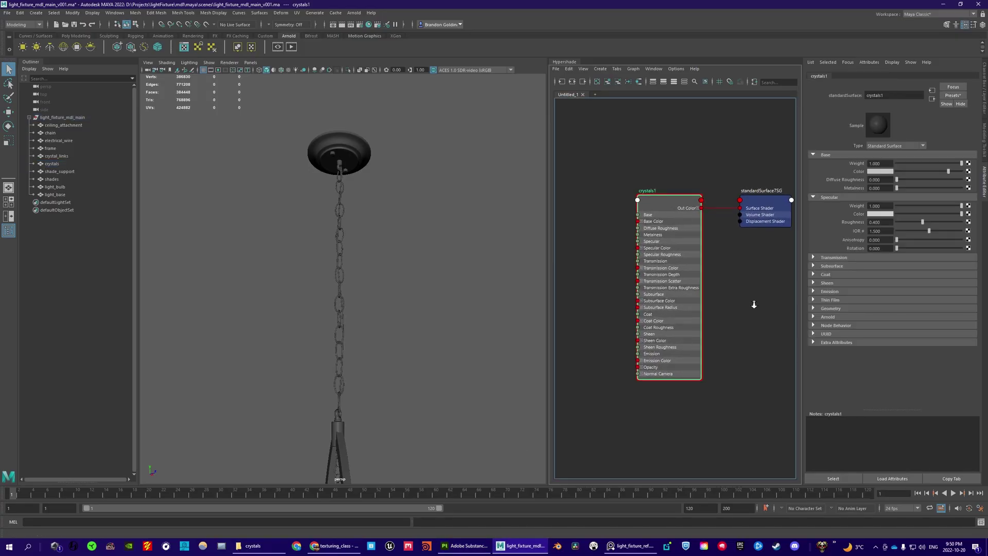
{"action": "middle_click_drag", "start_coordinate": [719, 310], "coordinate": [732, 313], "text": "alt"}
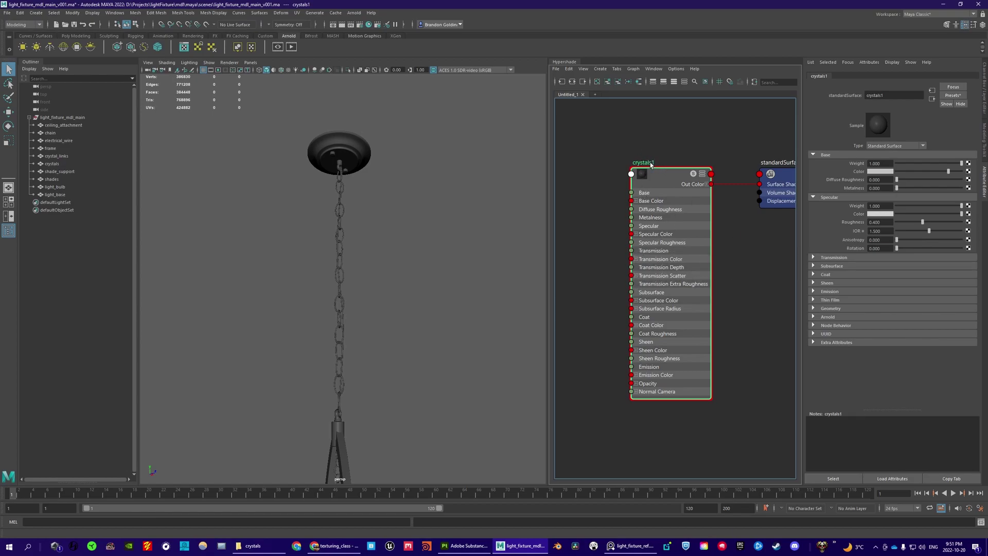
{"action": "left_click", "coordinate": [813, 258]}
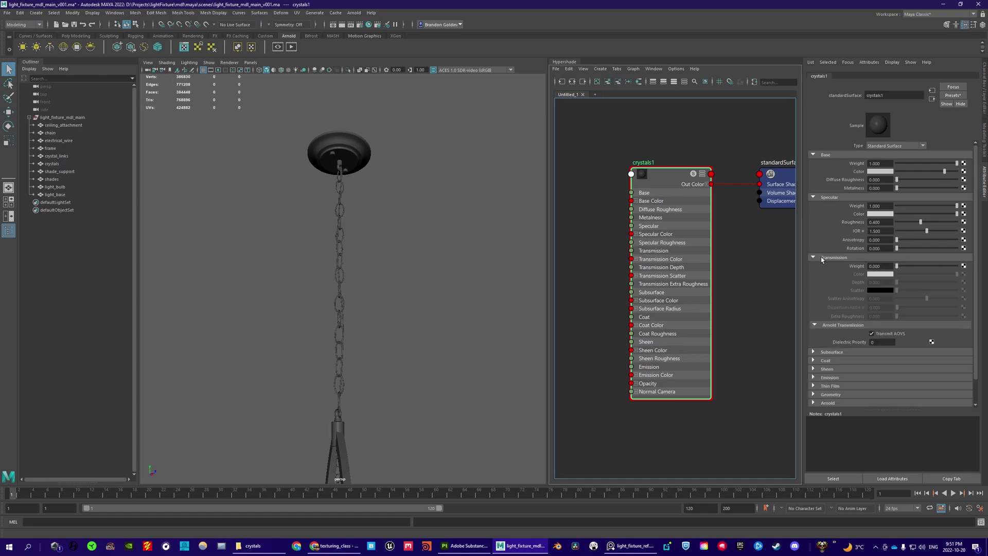
{"action": "left_click_drag", "start_coordinate": [905, 265], "coordinate": [958, 265]}
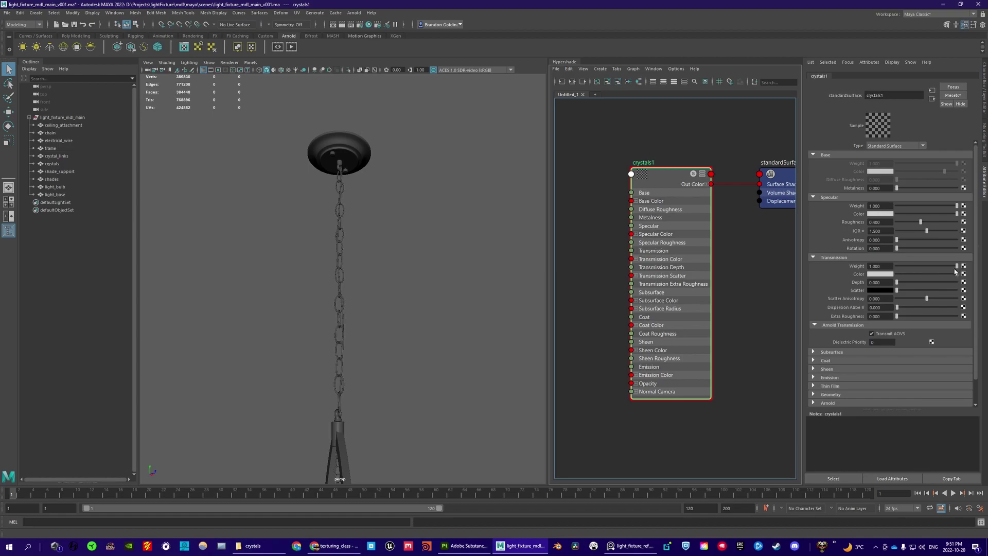
Step: Examine the chandelier's shades, arms and crystals in the perspective view
{"action": "middle_click_drag", "start_coordinate": [335, 359], "coordinate": [373, 289], "text": "alt"}
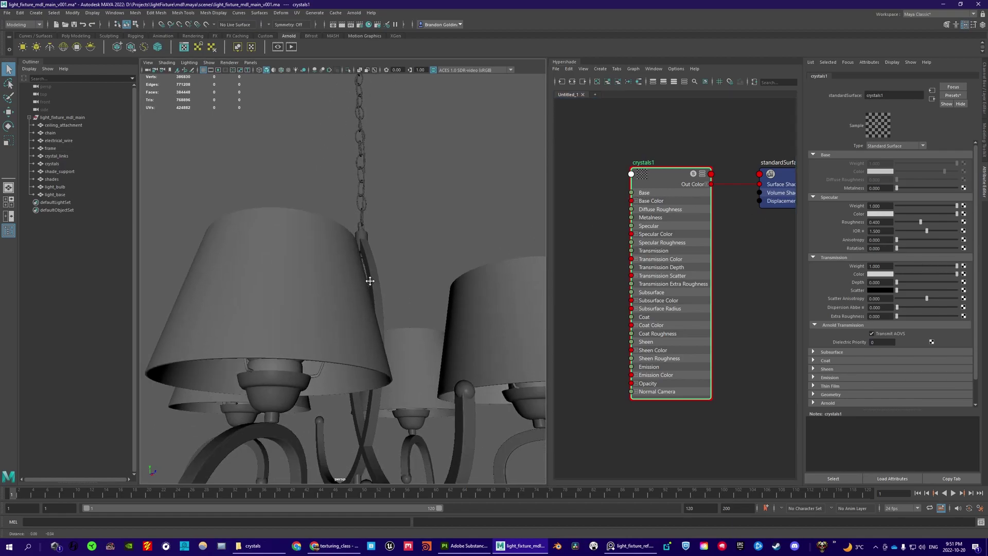
{"action": "right_click_drag", "start_coordinate": [373, 288], "coordinate": [351, 302], "text": "alt"}
{"action": "middle_click_drag", "start_coordinate": [350, 302], "coordinate": [339, 289], "text": "alt"}
{"action": "mouse_move", "coordinate": [340, 289]}
{"action": "right_mouse_down", "text": "alt"}
{"action": "mouse_move", "coordinate": [351, 281]}
{"action": "mouse_move", "coordinate": [414, 307]}
{"action": "mouse_move", "coordinate": [340, 293]}
{"action": "right_mouse_up", "text": "alt"}
{"action": "left_click_drag", "start_coordinate": [375, 314], "coordinate": [370, 333], "text": "alt"}
{"action": "right_click_drag", "start_coordinate": [370, 333], "coordinate": [393, 337], "text": "alt"}
{"action": "left_click_drag", "start_coordinate": [394, 337], "coordinate": [438, 327], "text": "alt"}
{"action": "key", "text": "f"}
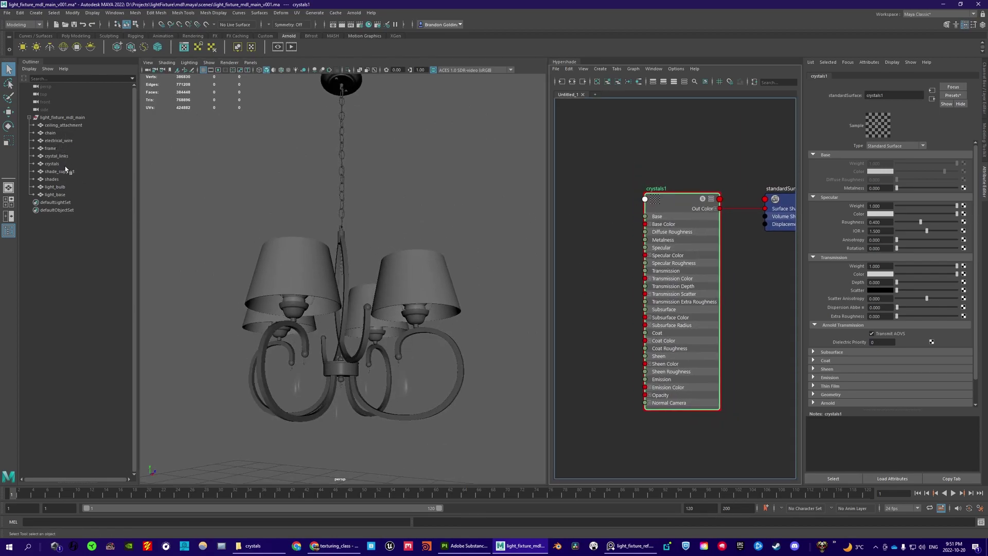
Step: Select the shade_support mesh and graph its material with free space beside the shader
{"action": "left_click", "coordinate": [65, 170]}
{"action": "right_click_drag", "start_coordinate": [597, 159], "coordinate": [600, 178]}
{"action": "middle_click_drag", "start_coordinate": [717, 271], "coordinate": [794, 283], "text": "alt"}
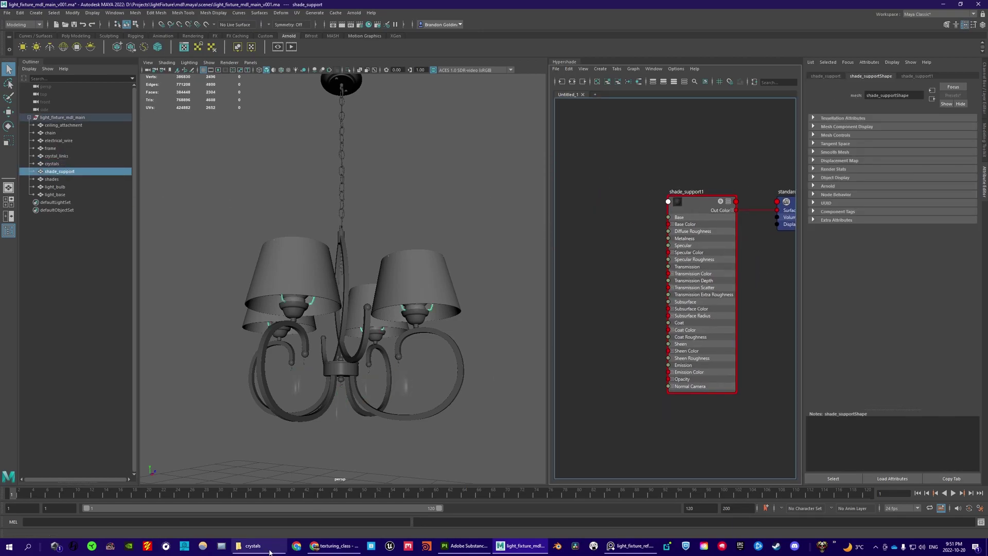
Step: Import the clr, mtl and spr EXR maps from the v001 shade_support texture folder into the graph
{"action": "left_click", "coordinate": [273, 548]}
{"action": "left_click", "coordinate": [233, 210]}
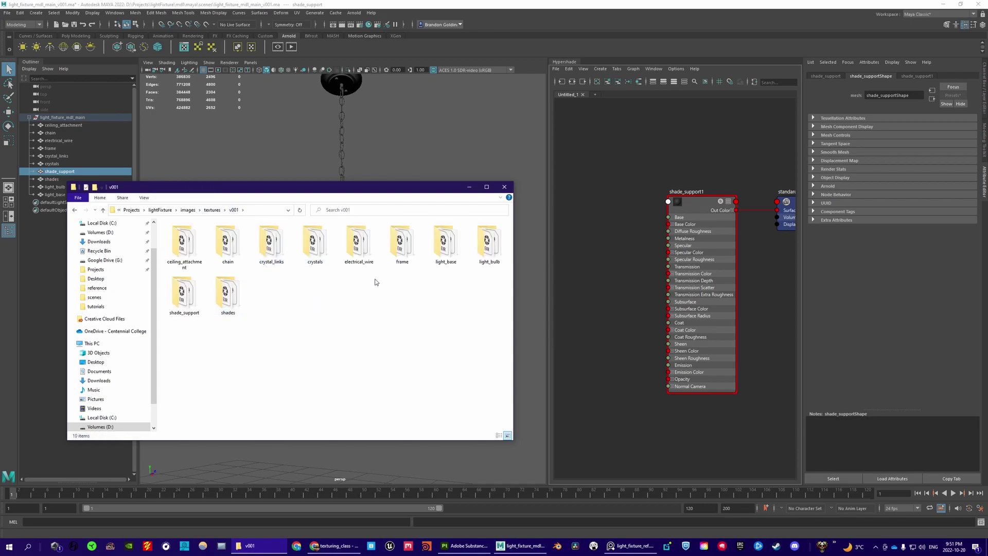
{"action": "double_click", "coordinate": [185, 292]}
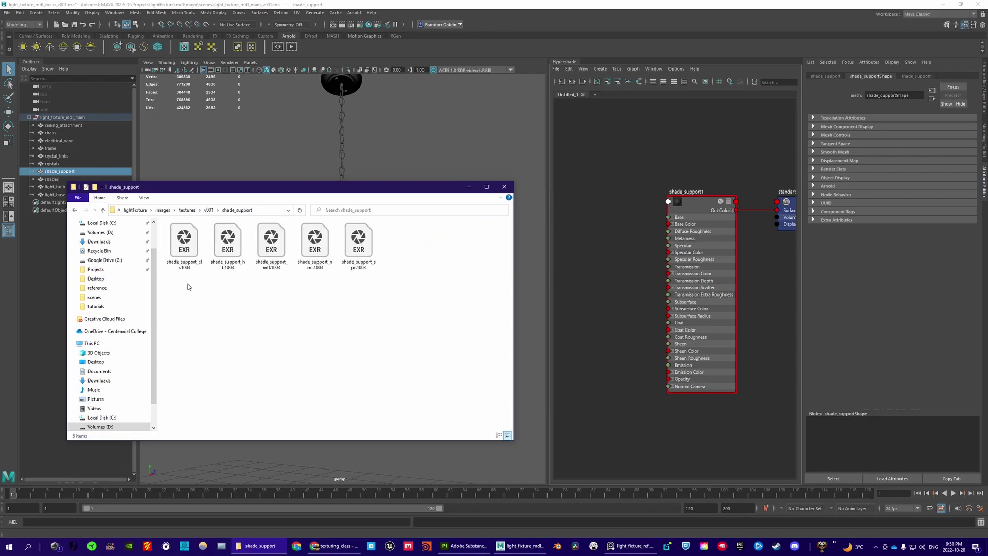
{"action": "left_click", "coordinate": [184, 244]}
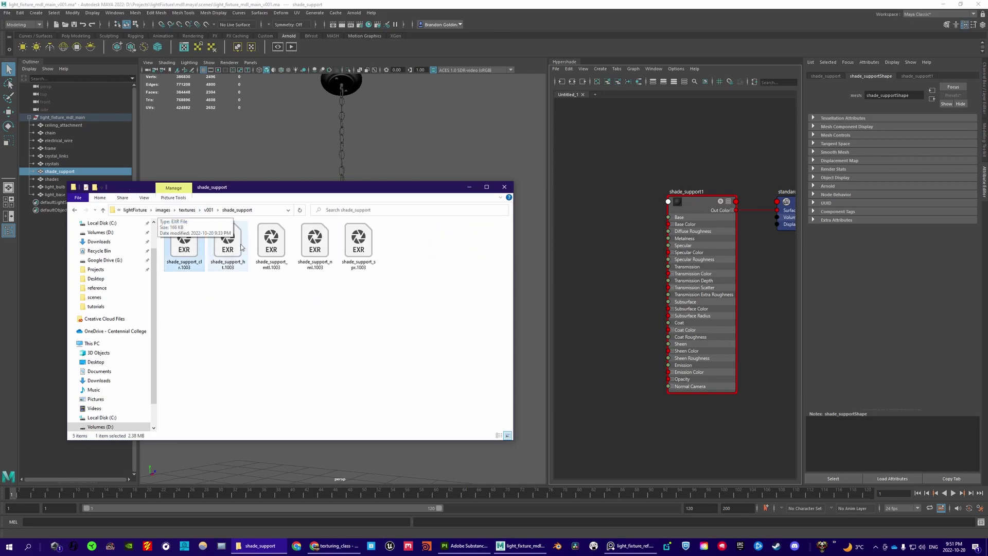
{"action": "left_click", "coordinate": [271, 243], "text": "ctrl"}
{"action": "left_click", "coordinate": [375, 253], "text": "ctrl"}
{"action": "left_click_drag", "start_coordinate": [375, 253], "coordinate": [612, 146]}
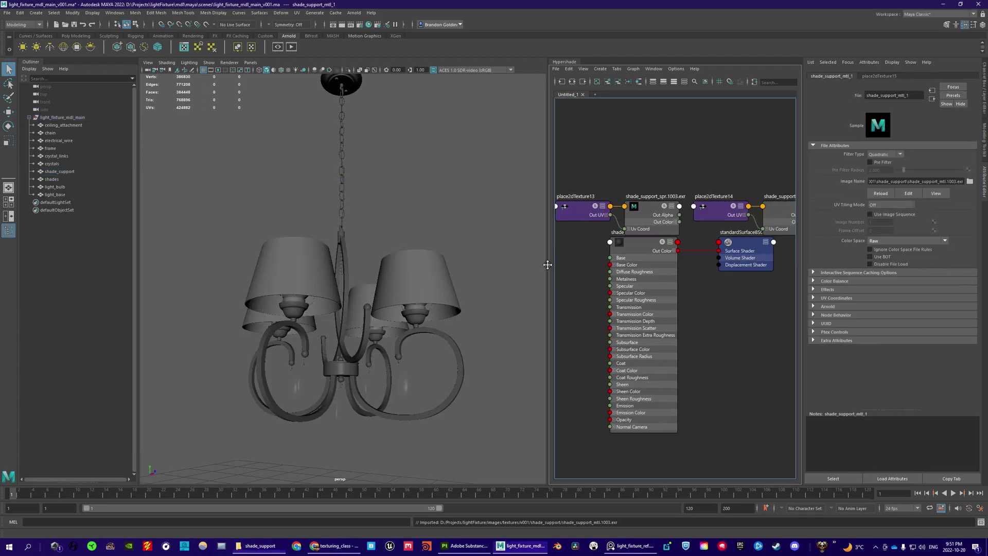
Step: Move the shade_support texture nodes to the input side of shade_support1 and stack them in the order clr, mtl, spr
{"action": "scroll", "coordinate": [643, 216], "scroll_direction": "down", "scroll_amount": 3}
{"action": "left_click_drag", "start_coordinate": [622, 221], "coordinate": [602, 281]}
{"action": "right_click_drag", "start_coordinate": [572, 270], "coordinate": [703, 290], "text": "alt"}
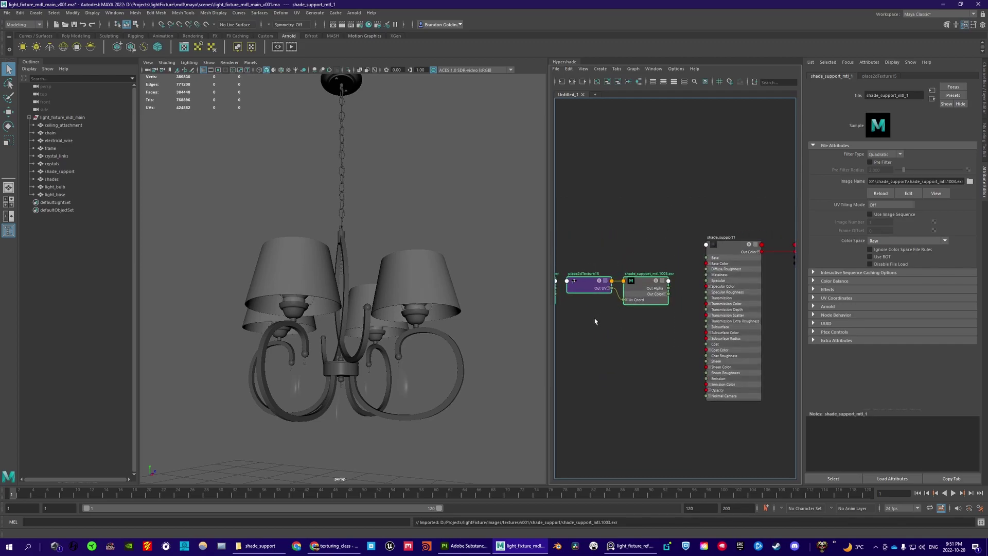
{"action": "left_click_drag", "start_coordinate": [594, 321], "coordinate": [637, 286]}
{"action": "left_click_drag", "start_coordinate": [653, 300], "coordinate": [649, 315]}
{"action": "middle_click_drag", "start_coordinate": [574, 278], "coordinate": [688, 275], "text": "alt"}
{"action": "left_click_drag", "start_coordinate": [650, 262], "coordinate": [602, 288]}
{"action": "left_click_drag", "start_coordinate": [662, 278], "coordinate": [727, 237]}
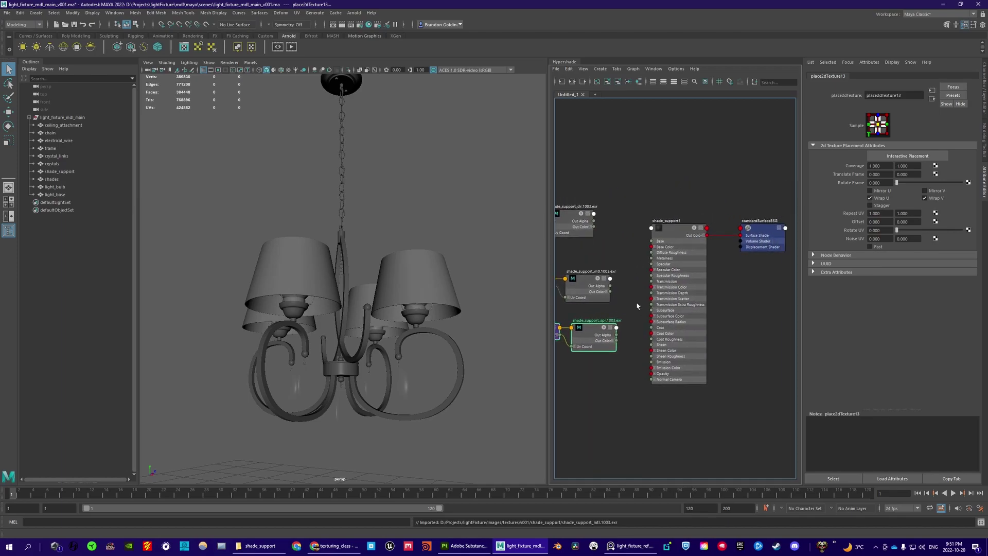
Step: Connect the red output of the shade_support spr texture to Specular Roughness and that of the mtl texture to Metalness
{"action": "scroll", "coordinate": [628, 299], "scroll_direction": "up", "scroll_amount": 3}
{"action": "left_click", "coordinate": [609, 371]}
{"action": "left_click_drag", "start_coordinate": [617, 381], "coordinate": [672, 267]}
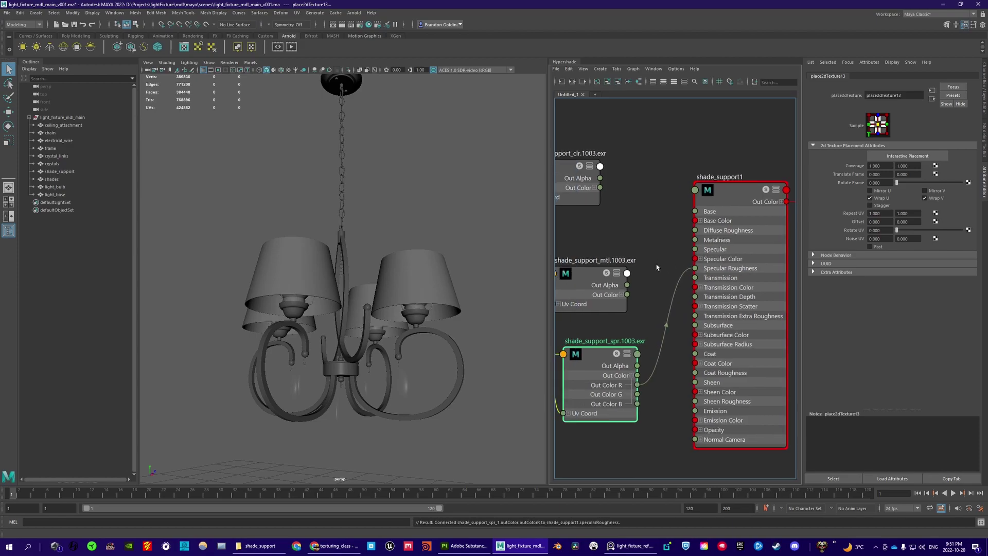
{"action": "left_click", "coordinate": [622, 295]}
{"action": "left_click_drag", "start_coordinate": [627, 304], "coordinate": [695, 241]}
{"action": "left_click", "coordinate": [602, 275]}
Step: Set the shade_support clr texture's colour space to ACEScg and connect its Out Color to the Base Color of shade_support1
{"action": "left_click", "coordinate": [585, 203]}
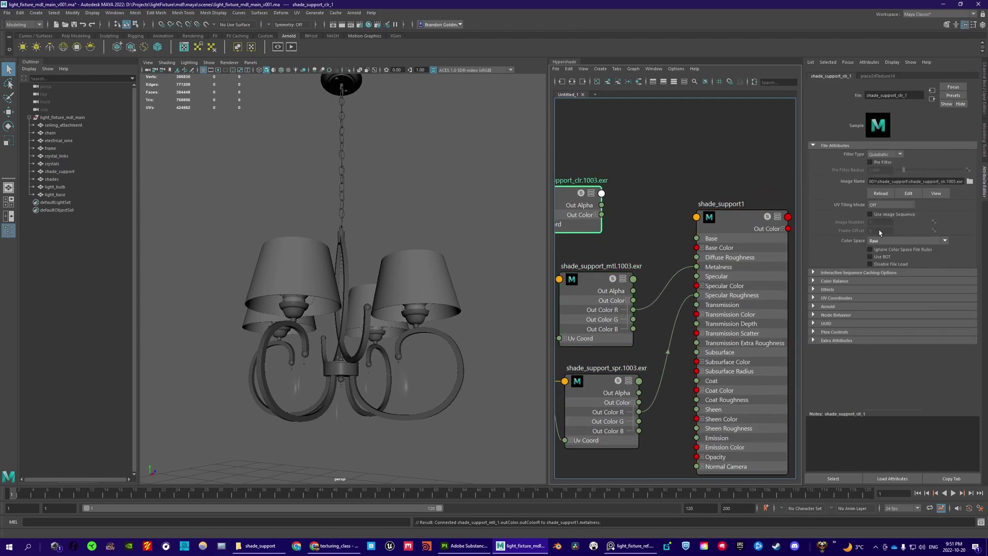
{"action": "left_click", "coordinate": [906, 240]}
{"action": "left_click", "coordinate": [888, 280]}
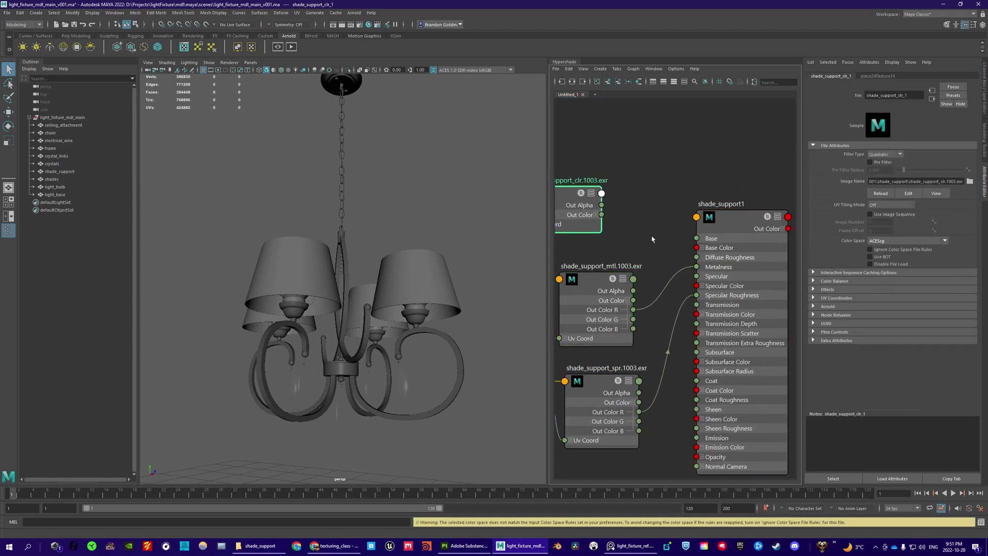
{"action": "left_click_drag", "start_coordinate": [600, 215], "coordinate": [696, 248]}
{"action": "scroll", "coordinate": [679, 223], "scroll_direction": "down", "scroll_amount": 3}
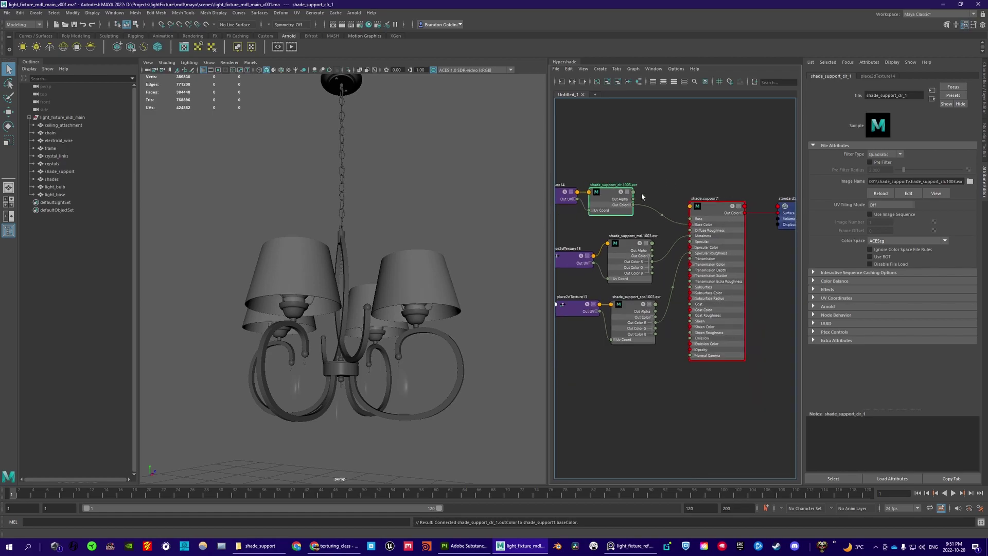
{"action": "middle_click_drag", "start_coordinate": [641, 178], "coordinate": [661, 198], "text": "alt"}
{"action": "scroll", "coordinate": [661, 198], "scroll_direction": "up", "scroll_amount": 4}
{"action": "scroll", "coordinate": [694, 209], "scroll_direction": "down", "scroll_amount": 3}
{"action": "scroll", "coordinate": [694, 206], "scroll_direction": "up", "scroll_amount": 2}
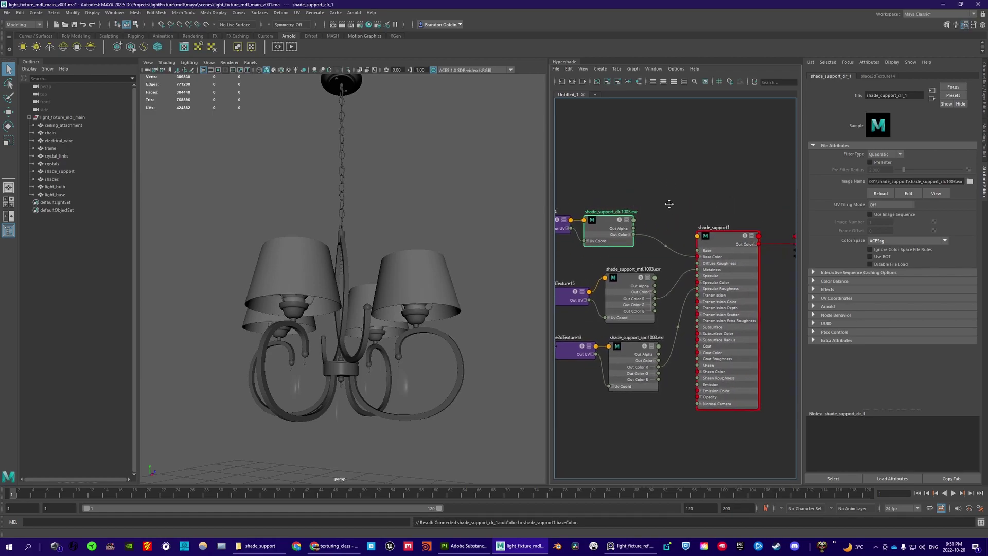
Step: Select the shades mesh and graph its material
{"action": "left_click", "coordinate": [81, 170]}
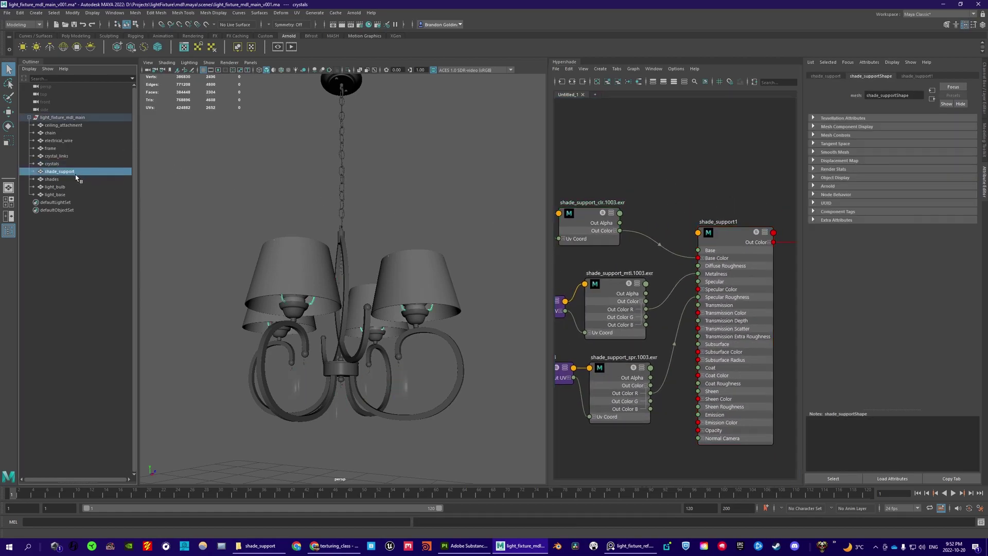
{"action": "left_click", "coordinate": [74, 180]}
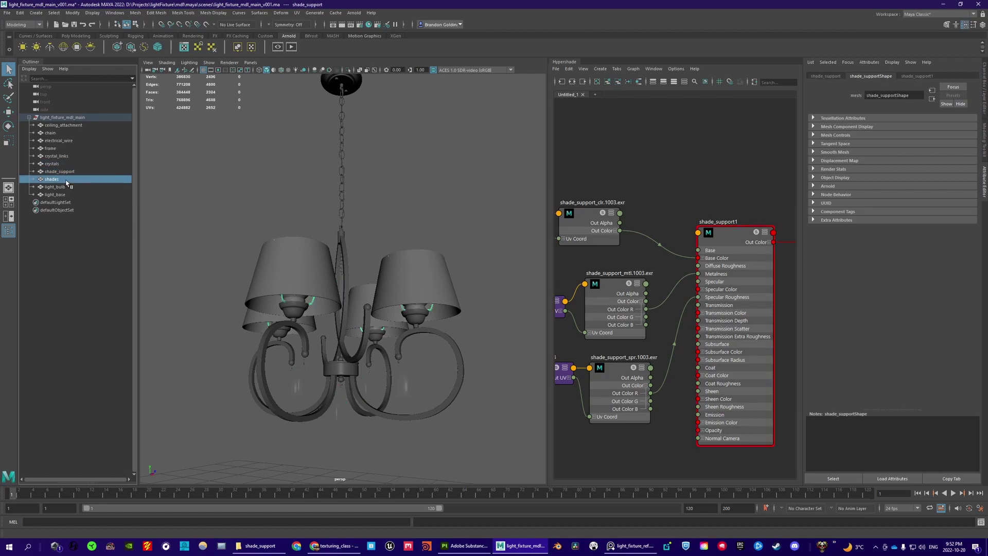
{"action": "right_click_drag", "start_coordinate": [655, 143], "coordinate": [706, 151]}
Step: Open the shades folder in the v001 textures
{"action": "left_click", "coordinate": [260, 546]}
{"action": "key", "text": "ctrl+a"}
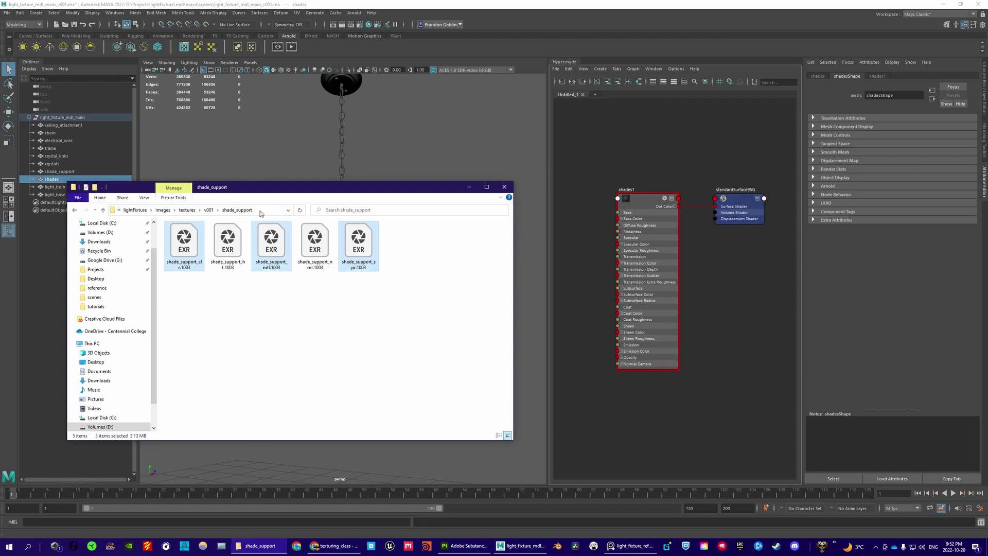
{"action": "left_click", "coordinate": [208, 210]}
{"action": "double_click", "coordinate": [231, 298]}
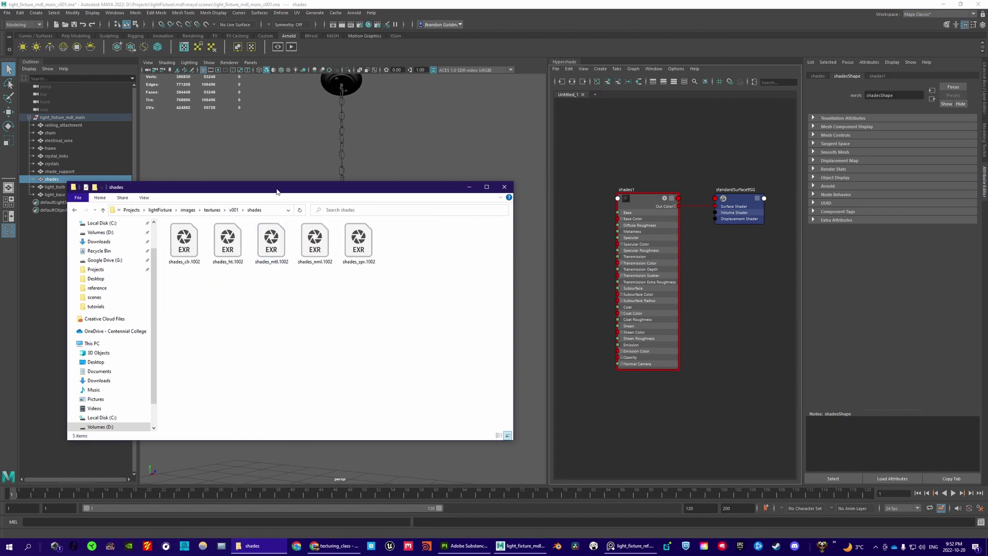
Step: Switch to Substance 3D Painter and examine the fabric weave on a lampshade up close
{"action": "left_click", "coordinate": [463, 545]}
{"action": "mouse_move", "coordinate": [433, 175]}
{"action": "left_mouse_down", "text": "alt"}
{"action": "mouse_move", "coordinate": [424, 231]}
{"action": "mouse_move", "coordinate": [409, 209]}
{"action": "left_mouse_up", "text": "alt"}
{"action": "right_click_drag", "start_coordinate": [409, 209], "coordinate": [621, 283], "text": "alt"}
{"action": "right_click_drag", "start_coordinate": [427, 193], "coordinate": [539, 230], "text": "alt"}
{"action": "right_click_drag", "start_coordinate": [461, 207], "coordinate": [527, 222], "text": "alt"}
{"action": "left_click_drag", "start_coordinate": [471, 236], "coordinate": [396, 308], "text": "alt"}
{"action": "left_click_drag", "start_coordinate": [348, 283], "coordinate": [433, 246], "text": "alt"}
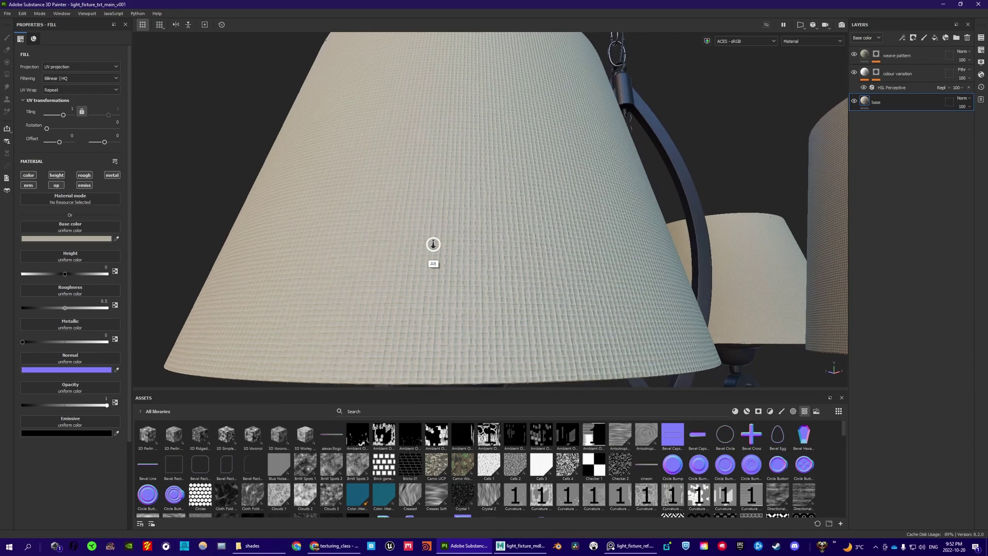
Step: Switch back to Maya and import the clr, nml and spr EXR textures from the shades folder into the shades1 shader graph
{"action": "key", "text": "alt+Tab"}
{"action": "key", "text": "alt+Tab"}
{"action": "left_click", "coordinate": [503, 546]}
{"action": "key", "text": "alt+Tab"}
{"action": "key", "text": "alt+Tab"}
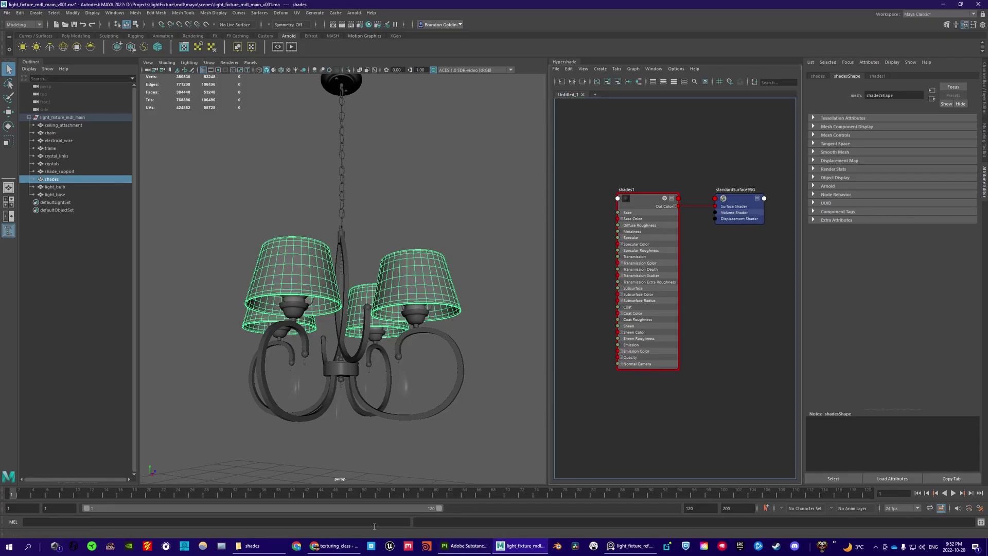
{"action": "left_click", "coordinate": [253, 546]}
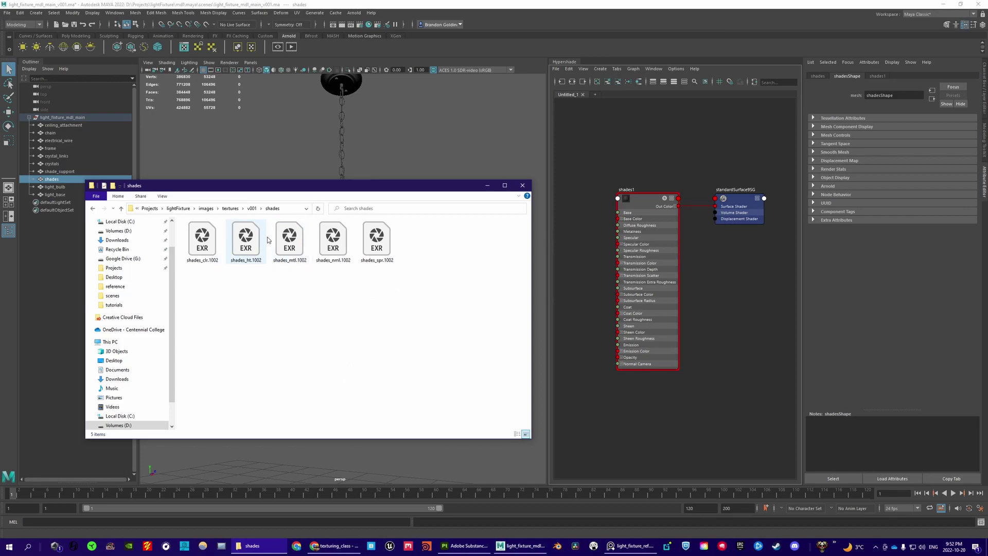
{"action": "middle_click_drag", "start_coordinate": [620, 178], "coordinate": [695, 171], "text": "alt"}
{"action": "middle_click_drag", "start_coordinate": [590, 222], "coordinate": [628, 225], "text": "alt"}
{"action": "key", "text": "alt+Tab"}
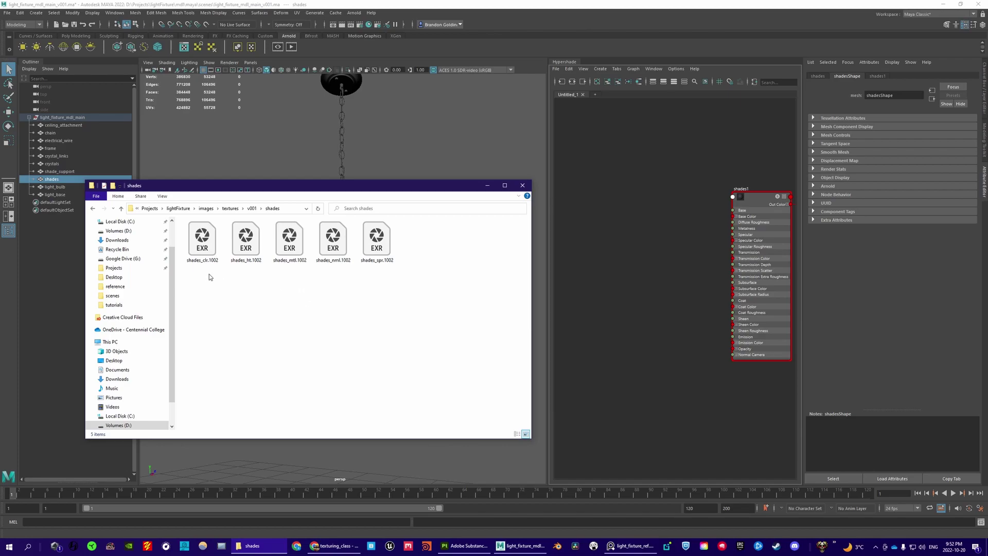
{"action": "left_click", "coordinate": [202, 239]}
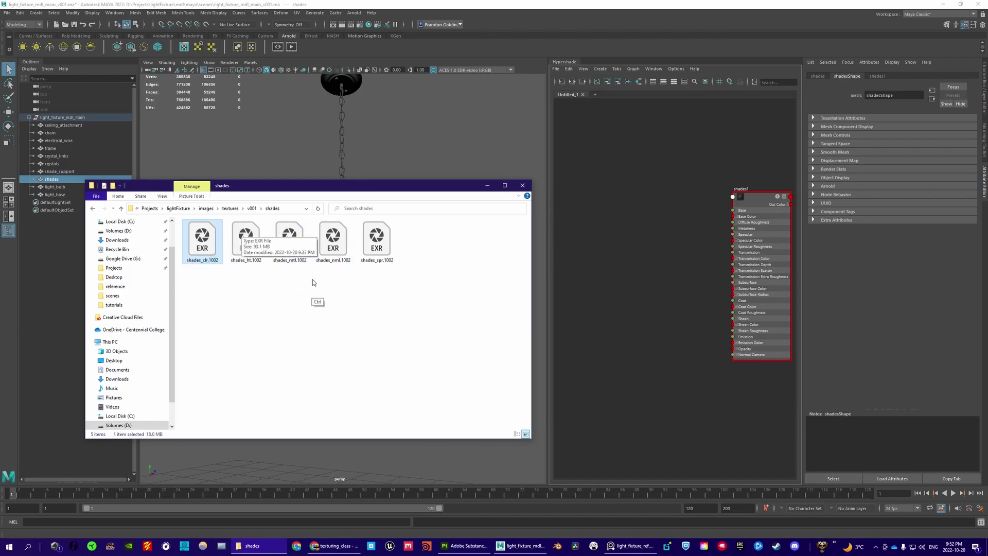
{"action": "left_click", "coordinate": [333, 247], "text": "ctrl"}
{"action": "left_click", "coordinate": [376, 247], "text": "ctrl"}
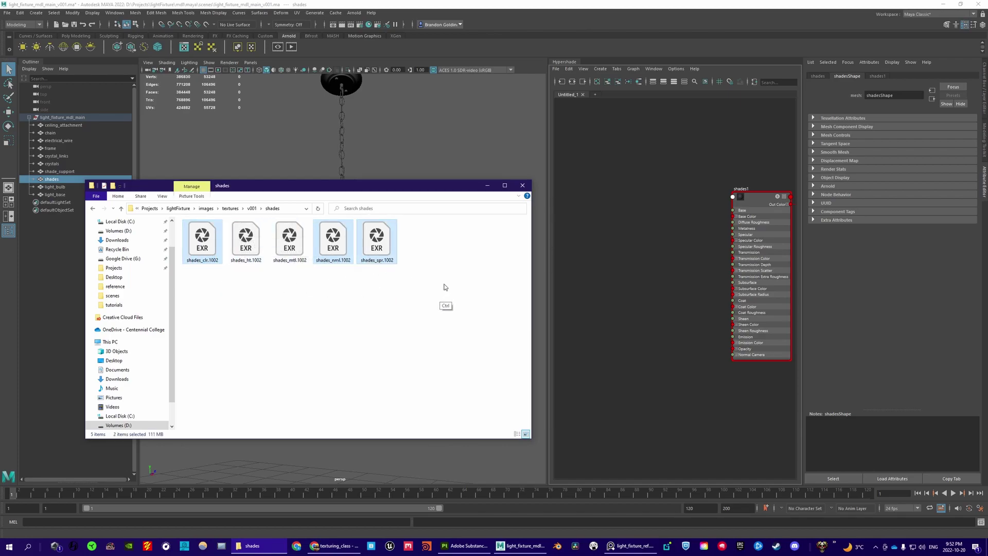
{"action": "left_click_drag", "start_coordinate": [376, 243], "coordinate": [634, 163]}
{"action": "middle_click_drag", "start_coordinate": [684, 225], "coordinate": [580, 278], "text": "alt"}
{"action": "scroll", "coordinate": [578, 279], "scroll_direction": "down", "scroll_amount": 4}
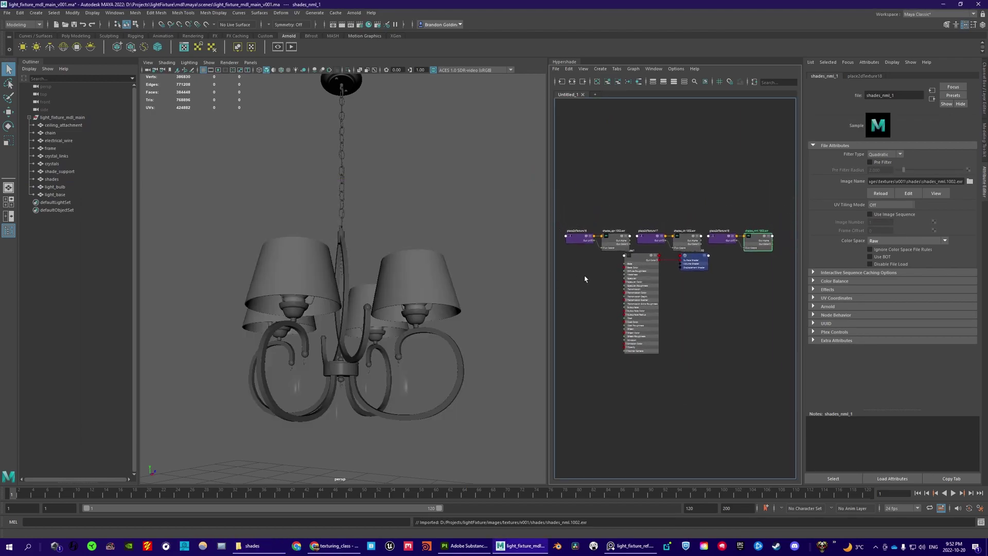
Step: Move the shades_nml texture and its placement node well below the other texture nodes
{"action": "mouse_move", "coordinate": [617, 216]}
{"action": "left_mouse_down"}
{"action": "mouse_move", "coordinate": [758, 242]}
{"action": "mouse_move", "coordinate": [606, 231]}
{"action": "left_mouse_up"}
{"action": "middle_click_drag", "start_coordinate": [581, 260], "coordinate": [630, 260], "text": "alt"}
{"action": "right_click_drag", "start_coordinate": [617, 260], "coordinate": [715, 301], "text": "alt"}
{"action": "left_click_drag", "start_coordinate": [625, 272], "coordinate": [634, 381]}
{"action": "middle_click_drag", "start_coordinate": [572, 246], "coordinate": [682, 254], "text": "alt"}
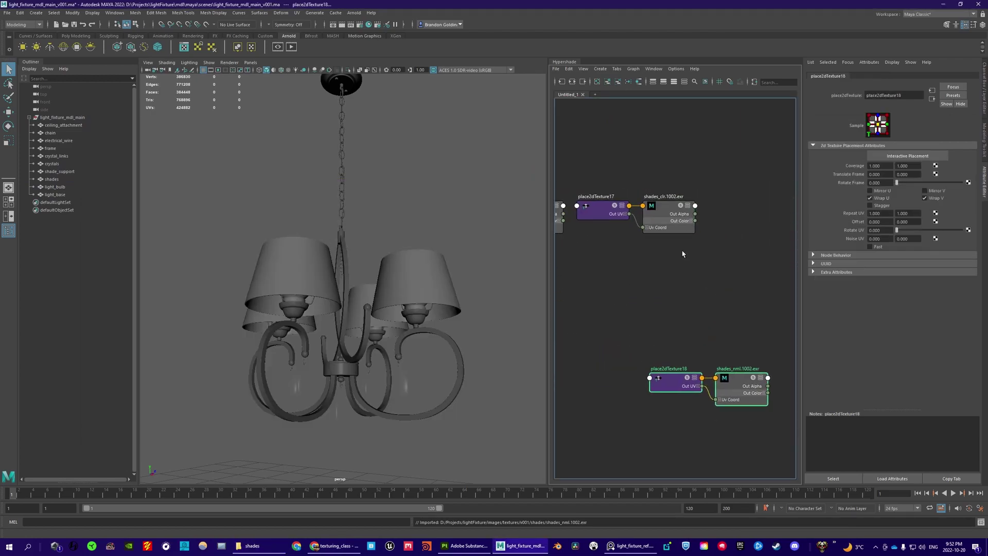
Step: Arrange the shades_clr and shades_spr textures with their placement nodes so clr, spr and nml are stacked vertically in that order
{"action": "left_click_drag", "start_coordinate": [690, 259], "coordinate": [612, 208]}
{"action": "left_click_drag", "start_coordinate": [675, 222], "coordinate": [713, 246]}
{"action": "middle_click_drag", "start_coordinate": [570, 268], "coordinate": [656, 264], "text": "alt"}
{"action": "left_click_drag", "start_coordinate": [657, 265], "coordinate": [574, 201]}
{"action": "left_click_drag", "start_coordinate": [635, 223], "coordinate": [795, 323]}
{"action": "middle_click_drag", "start_coordinate": [700, 263], "coordinate": [594, 236], "text": "alt"}
{"action": "left_click_drag", "start_coordinate": [675, 289], "coordinate": [704, 291]}
{"action": "middle_click_drag", "start_coordinate": [707, 317], "coordinate": [671, 284], "text": "alt"}
{"action": "left_click_drag", "start_coordinate": [636, 287], "coordinate": [580, 329]}
{"action": "middle_click_drag", "start_coordinate": [622, 357], "coordinate": [653, 328], "text": "alt"}
{"action": "left_click", "coordinate": [686, 350]}
{"action": "scroll", "coordinate": [681, 348], "scroll_direction": "up", "scroll_amount": 2}
{"action": "right_click_drag", "start_coordinate": [653, 329], "coordinate": [636, 323], "text": "alt"}
{"action": "middle_click_drag", "start_coordinate": [641, 325], "coordinate": [635, 322], "text": "alt"}
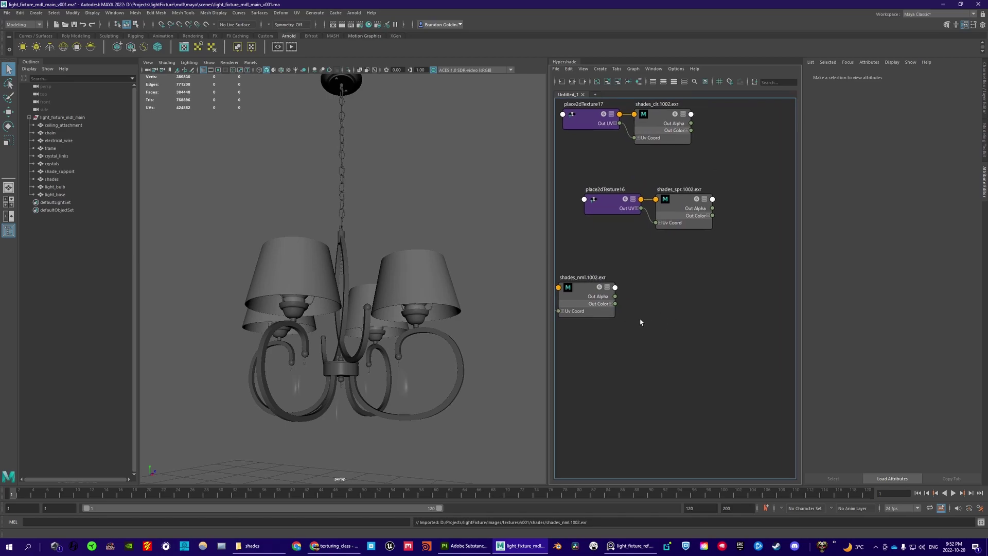
Step: Review the texturing_class slide on which textures need a colour transform, then return to Maya
{"action": "key", "text": "alt+Tab"}
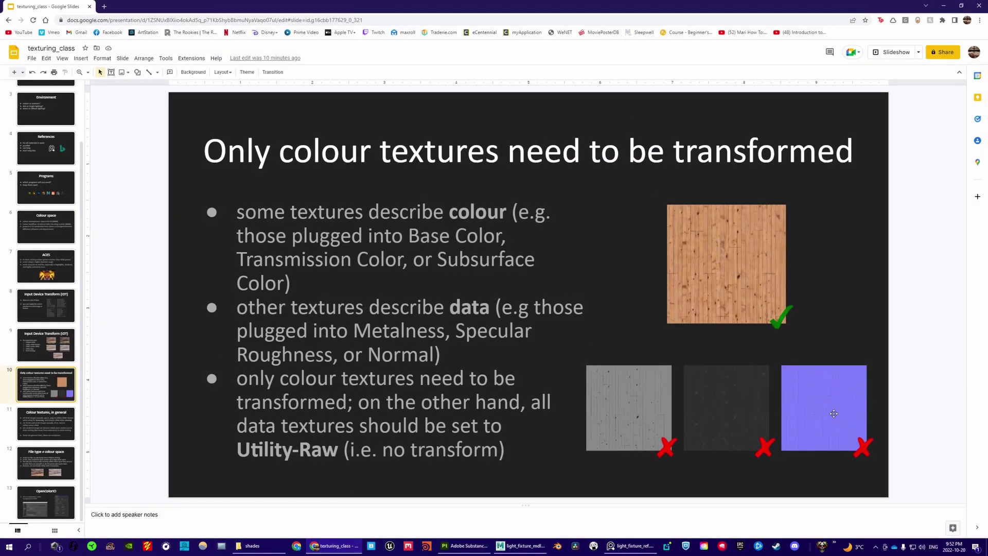
{"action": "key", "text": "Up"}
{"action": "key", "text": "Down"}
{"action": "key", "text": "Up"}
{"action": "key", "text": "Down"}
{"action": "key", "text": "alt+Tab"}
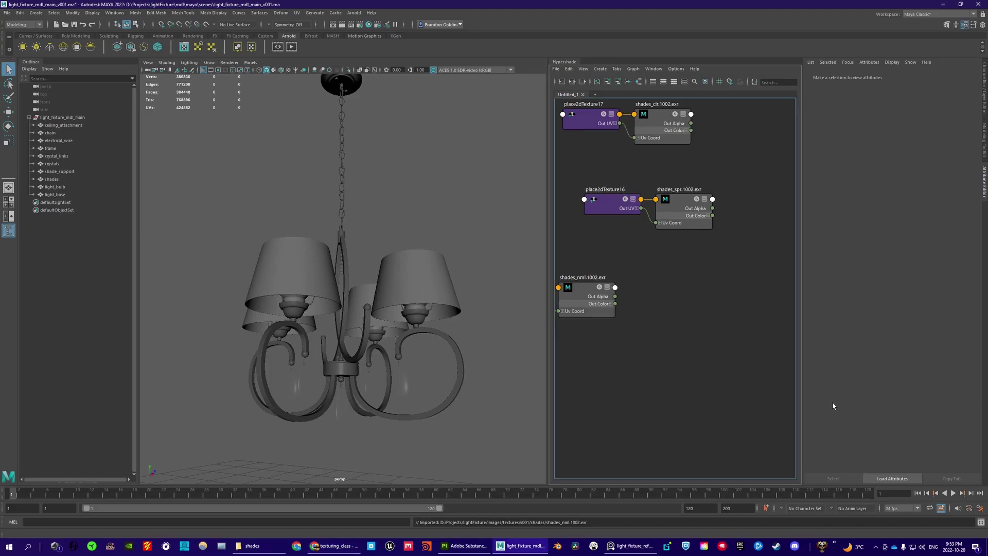
{"action": "key", "text": "alt+Tab"}
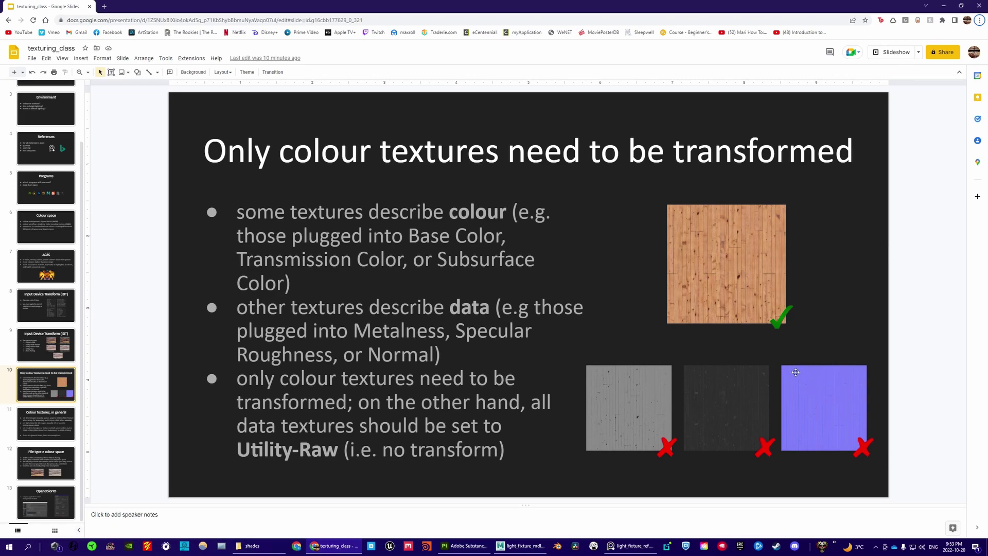
{"action": "key", "text": "alt+Tab"}
Step: Expand the Out Color of the shades_nml texture node into its R, G and B channels
{"action": "scroll", "coordinate": [690, 327], "scroll_direction": "up", "scroll_amount": 5}
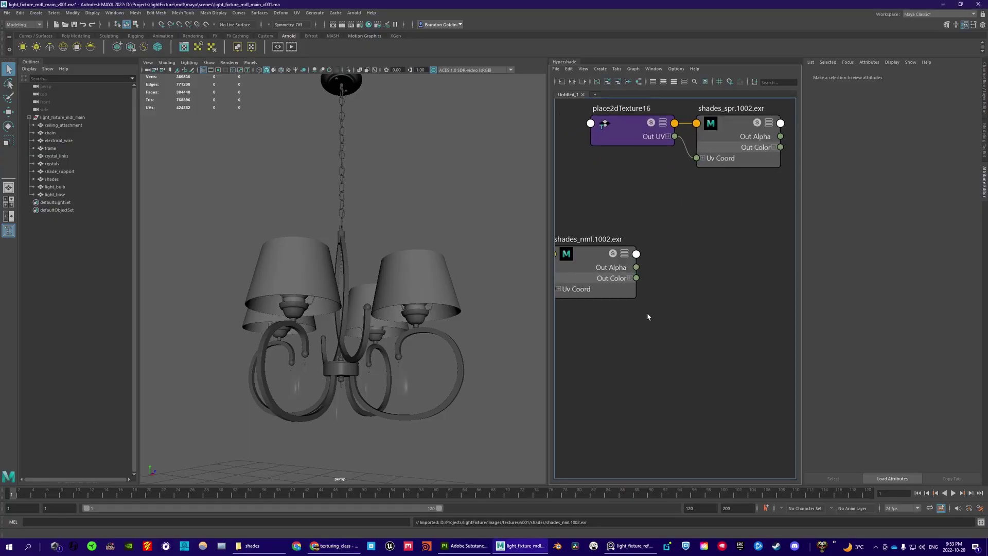
{"action": "left_click", "coordinate": [646, 289]}
{"action": "left_click", "coordinate": [649, 287]}
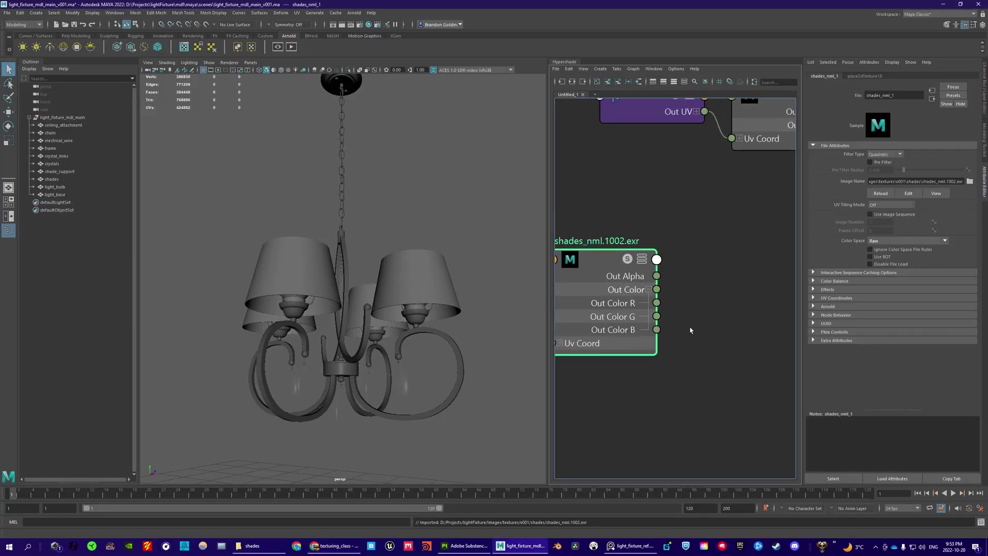
{"action": "middle_click_drag", "start_coordinate": [690, 331], "coordinate": [704, 333], "text": "alt"}
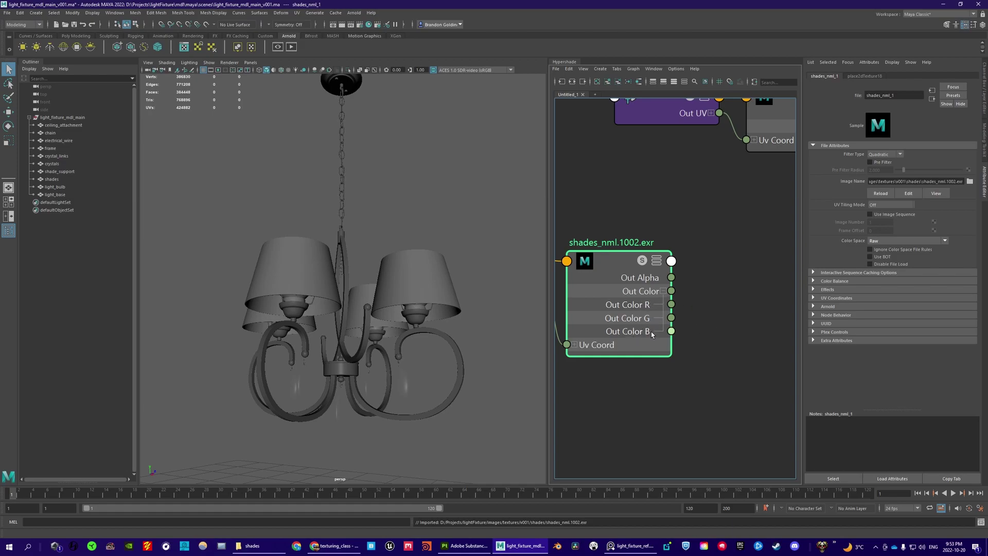
Step: Open the shades_nml.1002 EXR from the shades folder in Veneta Viewer
{"action": "left_click", "coordinate": [594, 544]}
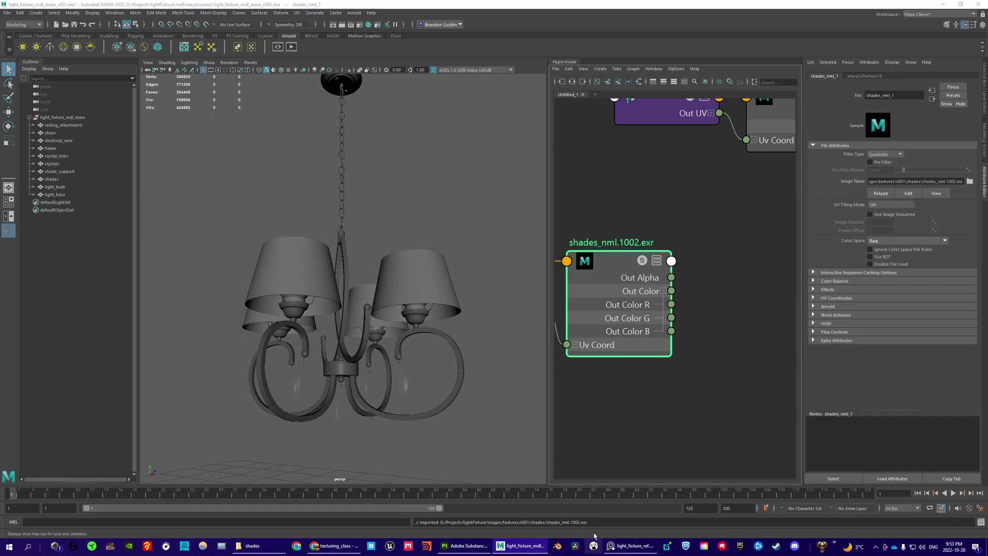
{"action": "left_click", "coordinate": [251, 545]}
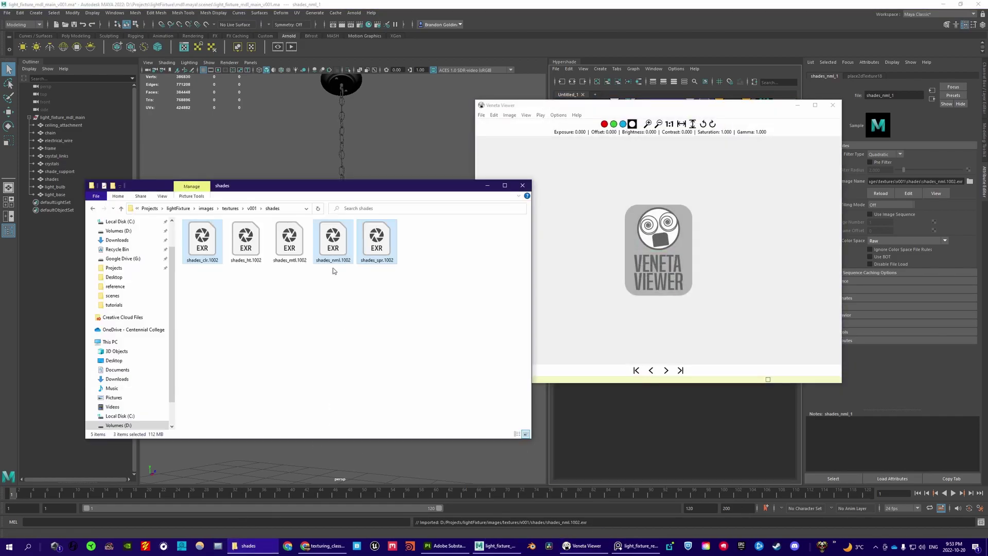
{"action": "left_click", "coordinate": [332, 247]}
{"action": "left_click_drag", "start_coordinate": [332, 247], "coordinate": [682, 243]}
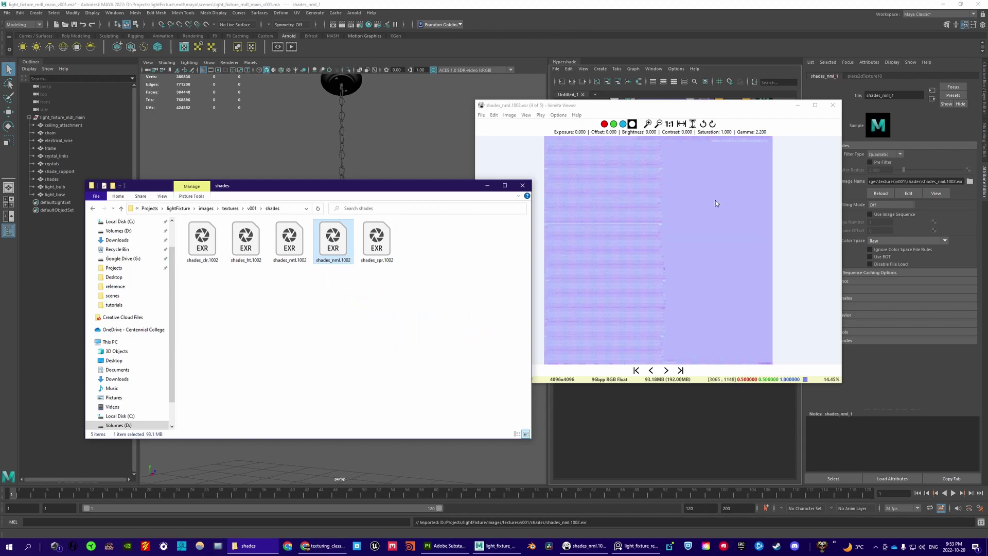
Step: Examine the weave in the normal map up close and compare it with the lampshade in Substance 3D Painter
{"action": "left_click", "coordinate": [637, 272]}
{"action": "scroll", "coordinate": [623, 268], "scroll_direction": "up", "scroll_amount": 5}
{"action": "scroll", "coordinate": [638, 262], "scroll_direction": "down", "scroll_amount": 4}
{"action": "scroll", "coordinate": [637, 265], "scroll_direction": "up", "scroll_amount": 7}
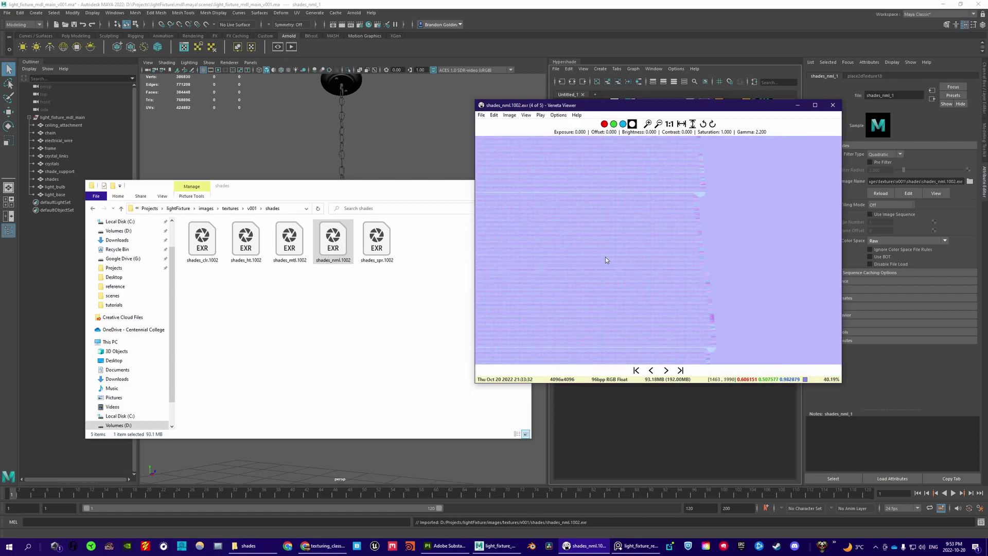
{"action": "scroll", "coordinate": [621, 263], "scroll_direction": "up", "scroll_amount": 3}
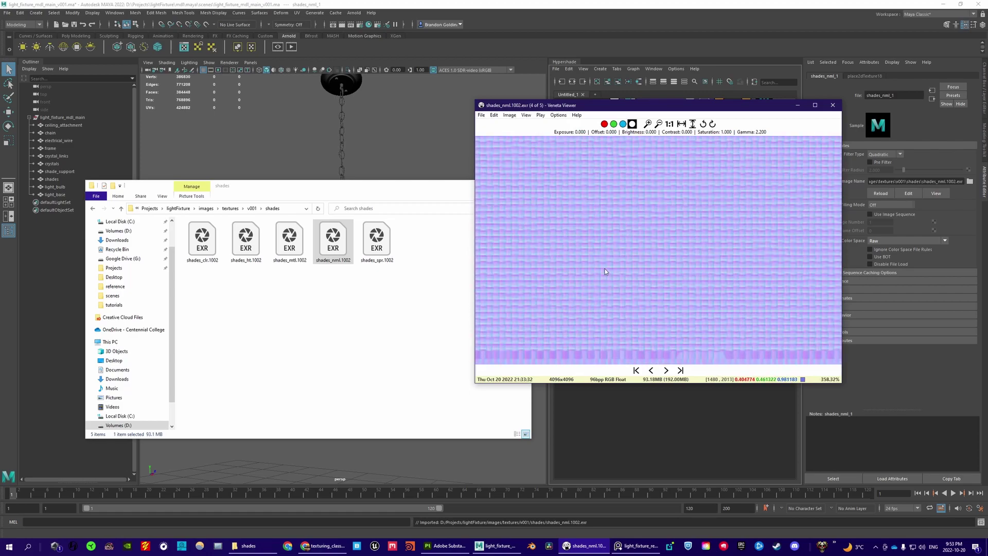
{"action": "left_click", "coordinate": [453, 546]}
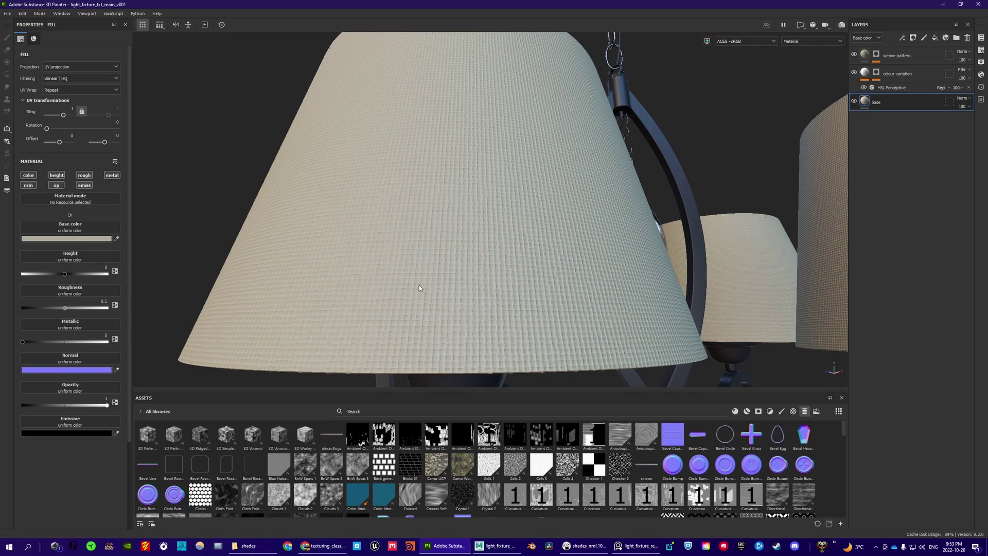
{"action": "key", "text": "alt+Tab"}
{"action": "scroll", "coordinate": [650, 239], "scroll_direction": "down", "scroll_amount": 11}
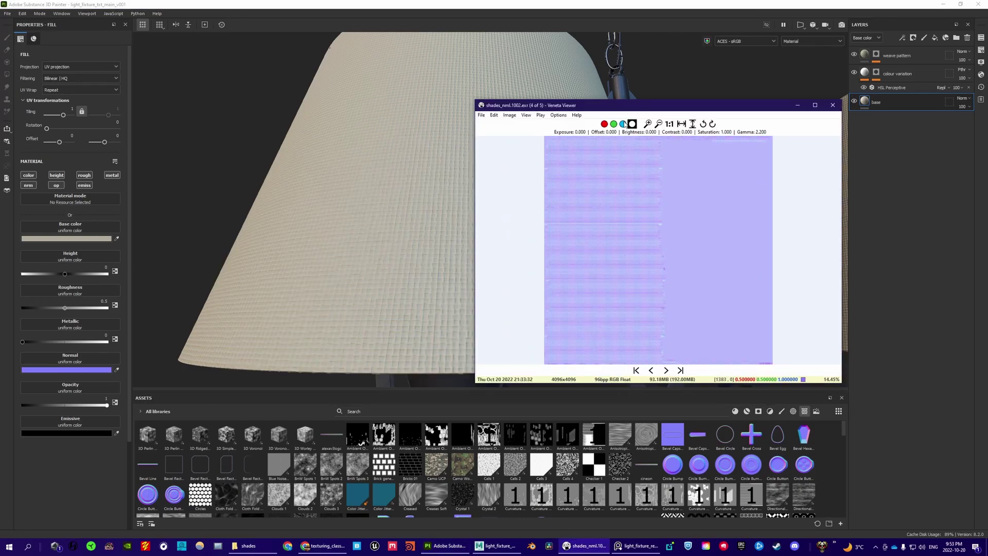
Step: Isolate the red channel of the normal map and examine its weave detail up close
{"action": "left_click", "coordinate": [623, 124]}
{"action": "left_click", "coordinate": [615, 125]}
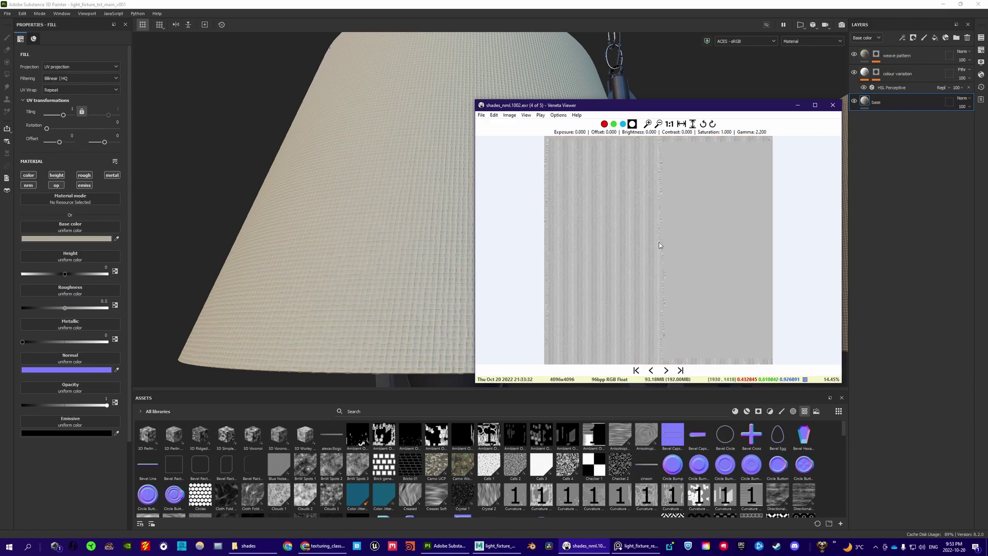
{"action": "scroll", "coordinate": [612, 275], "scroll_direction": "up", "scroll_amount": 6}
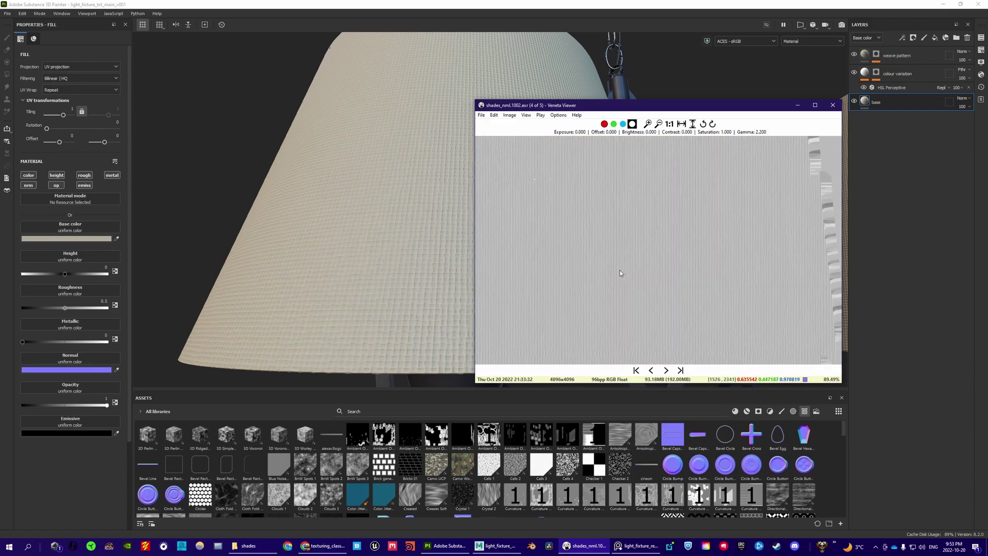
{"action": "scroll", "coordinate": [636, 251], "scroll_direction": "up", "scroll_amount": 3}
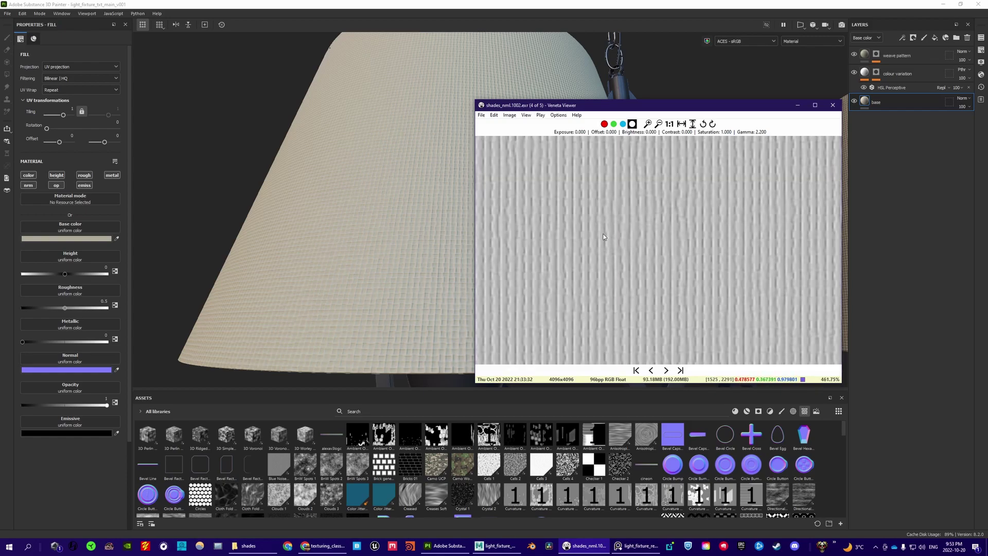
{"action": "scroll", "coordinate": [603, 236], "scroll_direction": "down", "scroll_amount": 9}
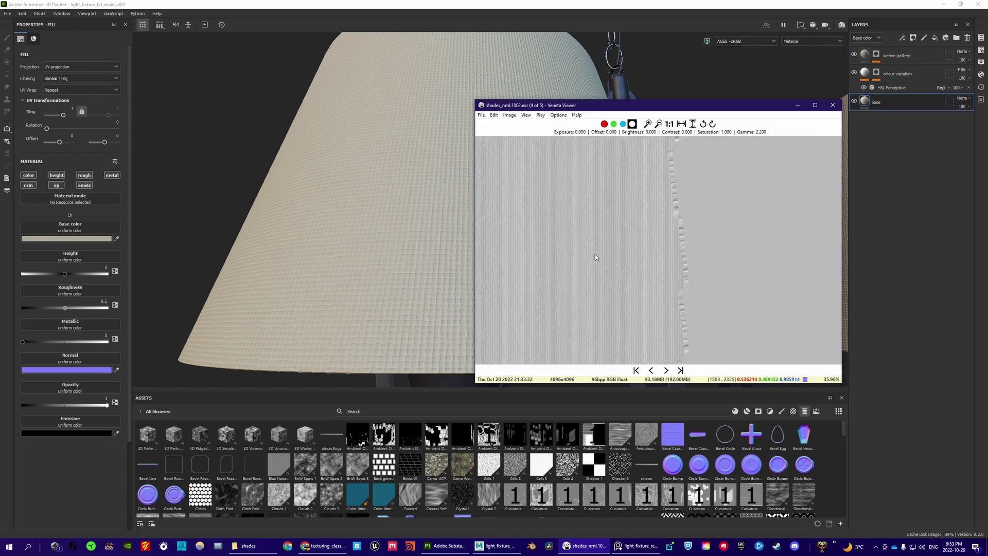
{"action": "scroll", "coordinate": [589, 260], "scroll_direction": "up", "scroll_amount": 5}
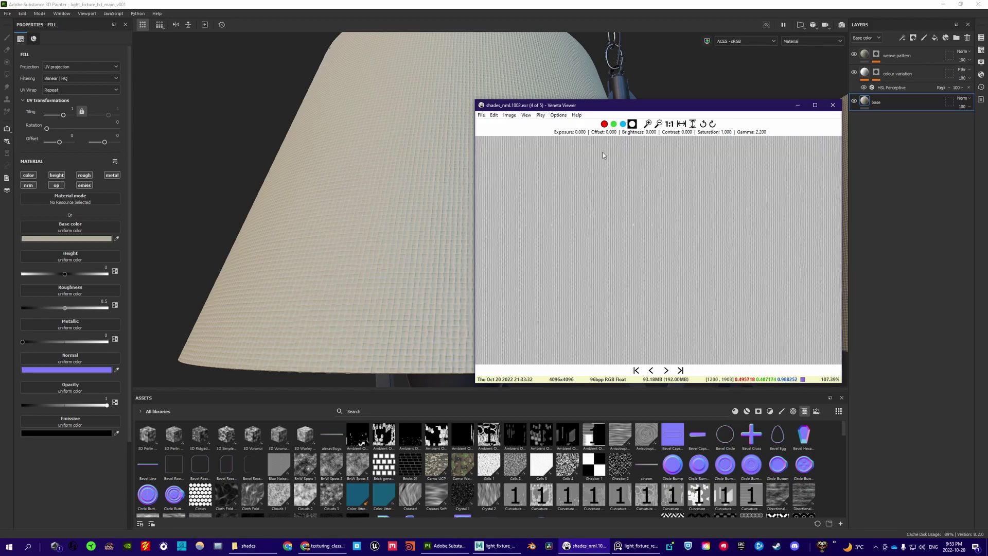
Step: Isolate the green channel of the normal map and examine its weave detail up close
{"action": "left_click", "coordinate": [604, 124]}
{"action": "left_click", "coordinate": [605, 123]}
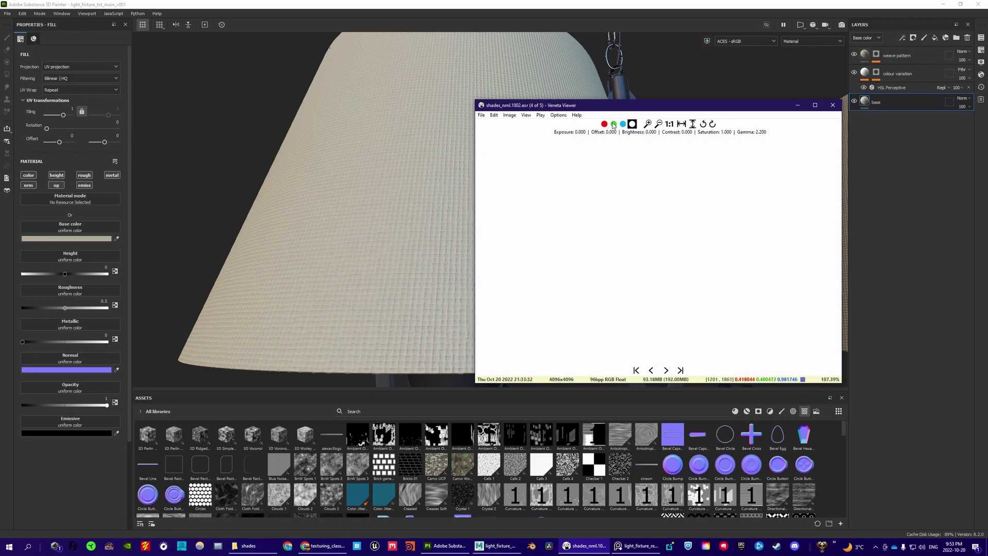
{"action": "scroll", "coordinate": [616, 285], "scroll_direction": "up", "scroll_amount": 6}
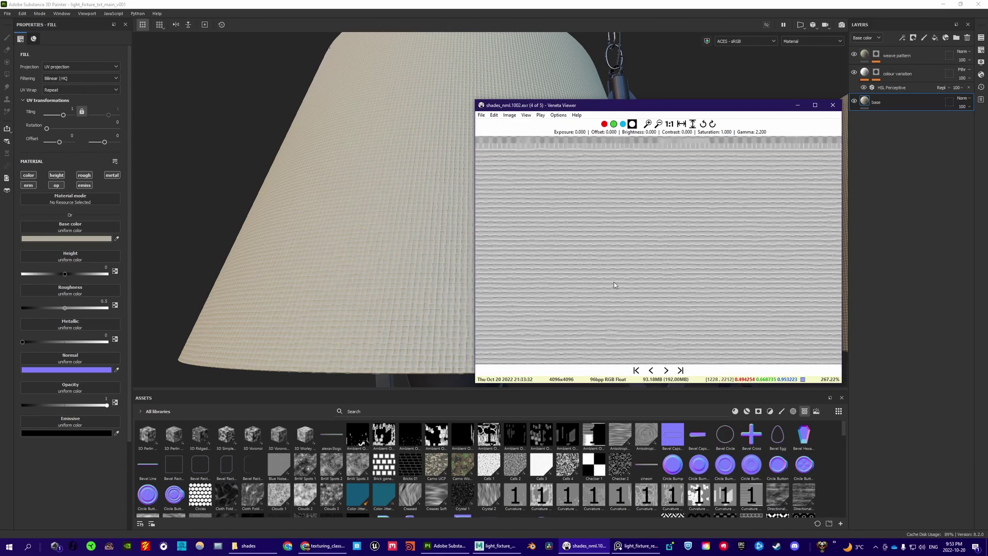
{"action": "scroll", "coordinate": [633, 221], "scroll_direction": "down", "scroll_amount": 7}
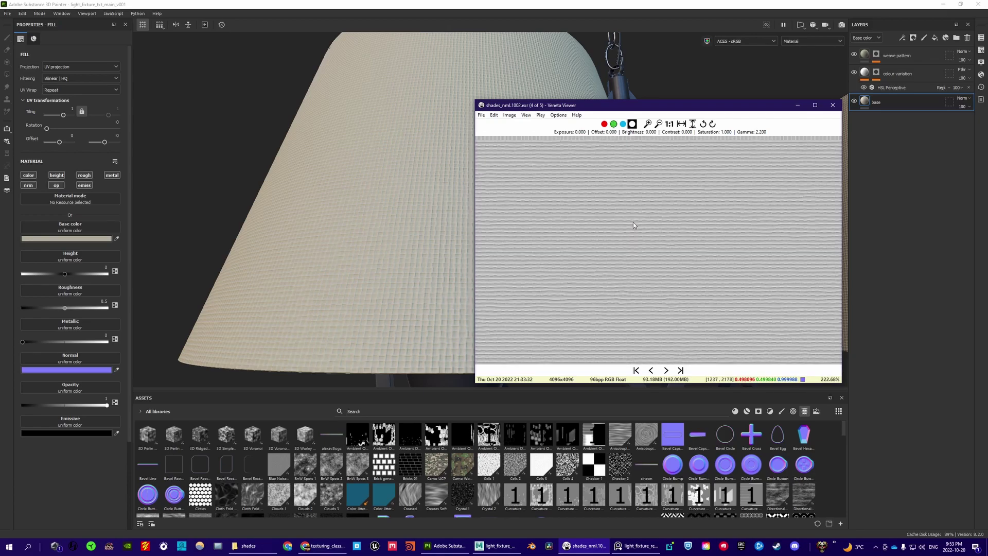
Step: Isolate the blue channel of the normal map and examine it up close and as a whole
{"action": "left_click", "coordinate": [622, 124]}
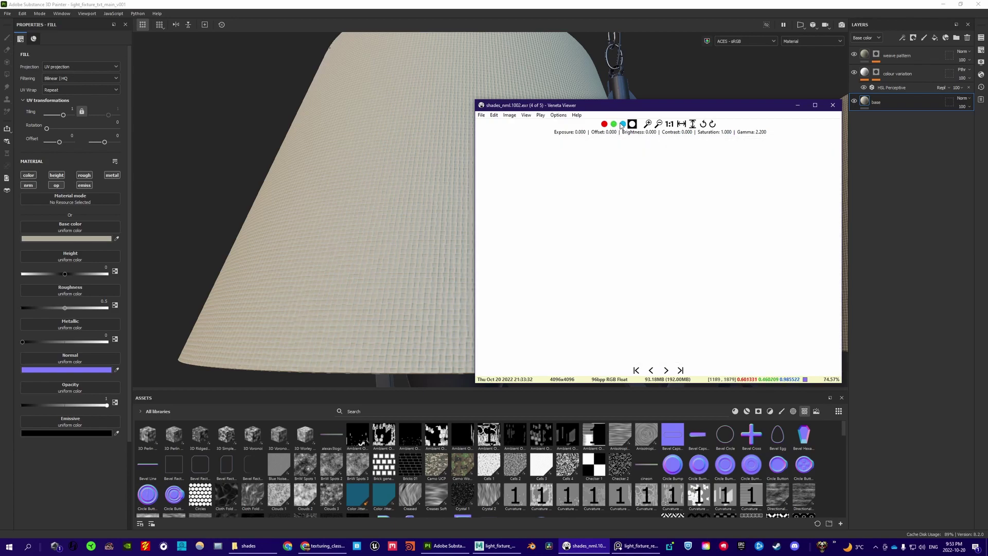
{"action": "scroll", "coordinate": [679, 257], "scroll_direction": "up", "scroll_amount": 6}
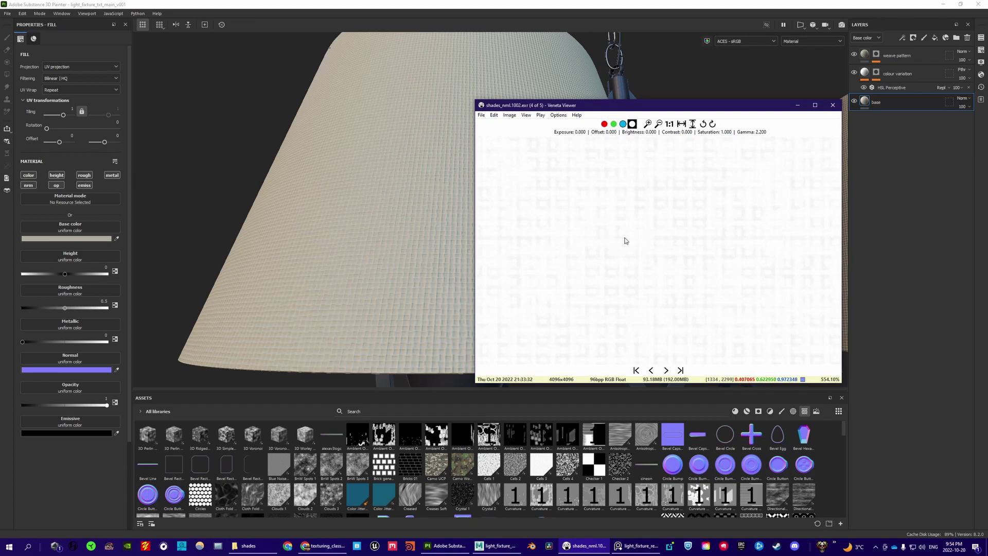
{"action": "scroll", "coordinate": [638, 243], "scroll_direction": "down", "scroll_amount": 10}
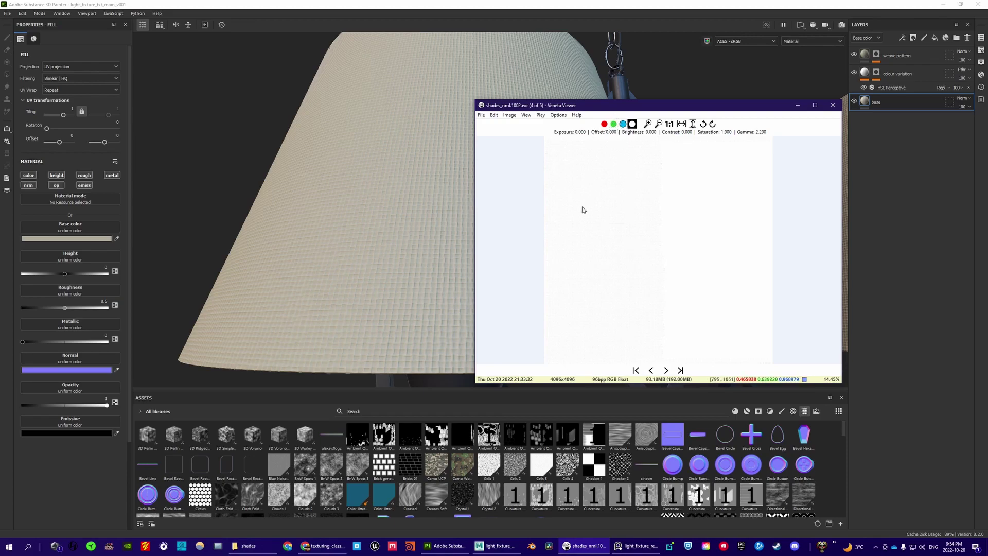
Step: Show all colour channels of the normal map again, glance at the lampshade in Substance 3D Painter, and return to Maya
{"action": "left_click", "coordinate": [614, 124]}
{"action": "left_click", "coordinate": [604, 125]}
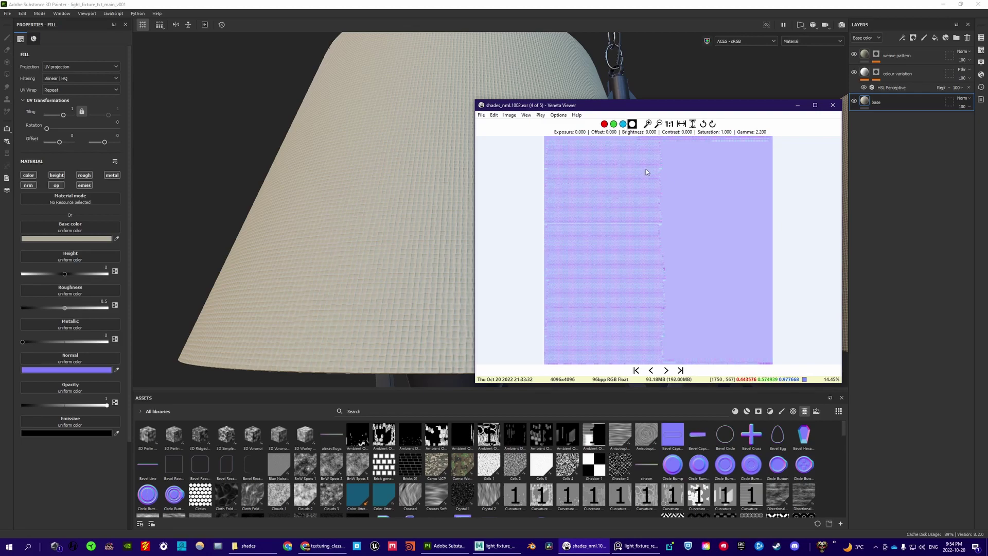
{"action": "left_click", "coordinate": [439, 538]}
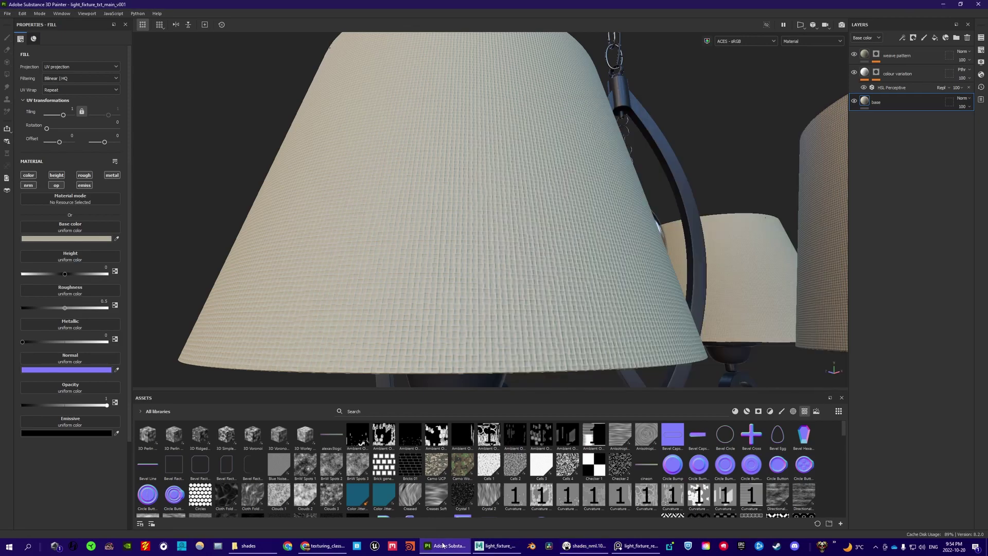
{"action": "left_click", "coordinate": [497, 546]}
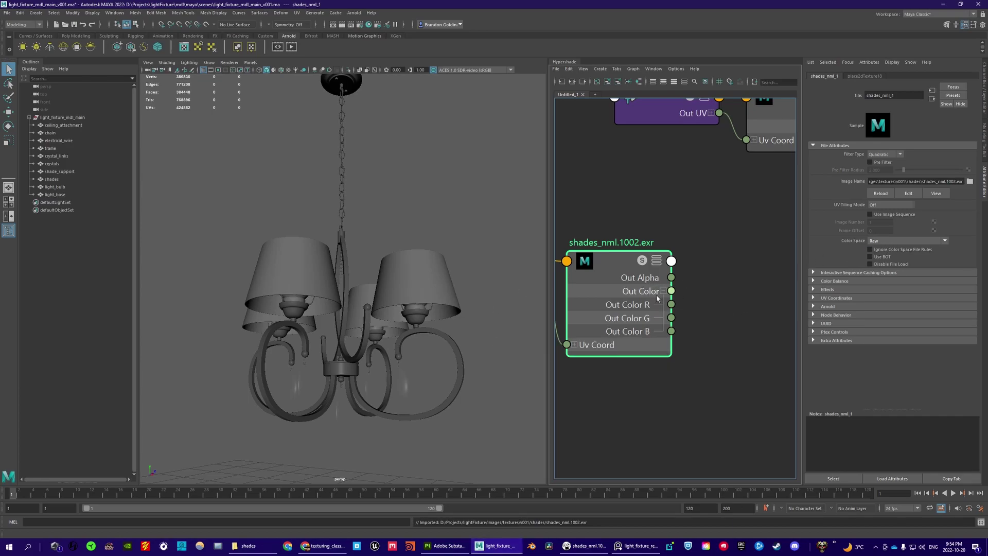
Step: Add an Arnold aiNormalMap node beside the shades_nml.1002.exr texture node
{"action": "middle_click_drag", "start_coordinate": [719, 303], "coordinate": [659, 302], "text": "alt"}
{"action": "scroll", "coordinate": [659, 301], "scroll_direction": "down", "scroll_amount": 3}
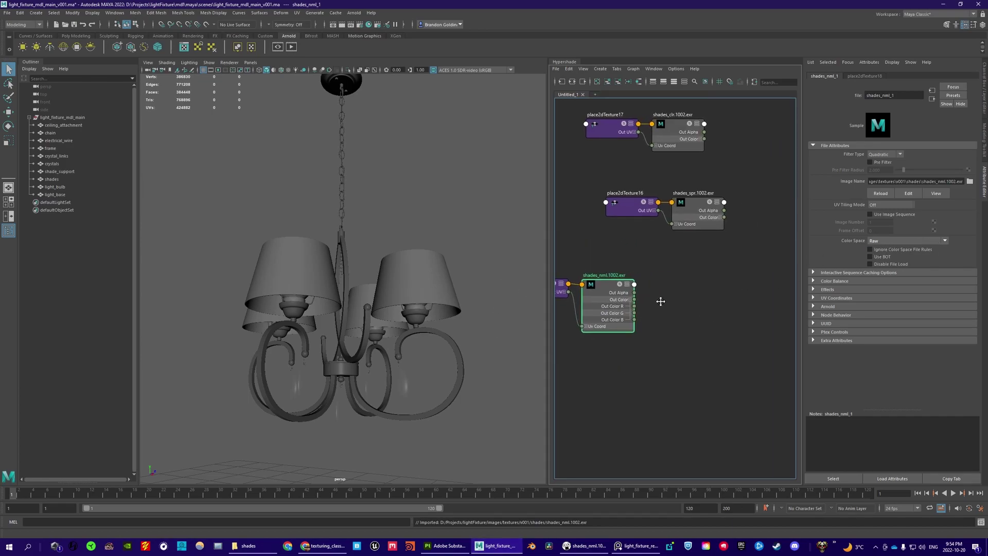
{"action": "scroll", "coordinate": [650, 309], "scroll_direction": "up", "scroll_amount": 2}
{"action": "scroll", "coordinate": [643, 311], "scroll_direction": "up", "scroll_amount": 1}
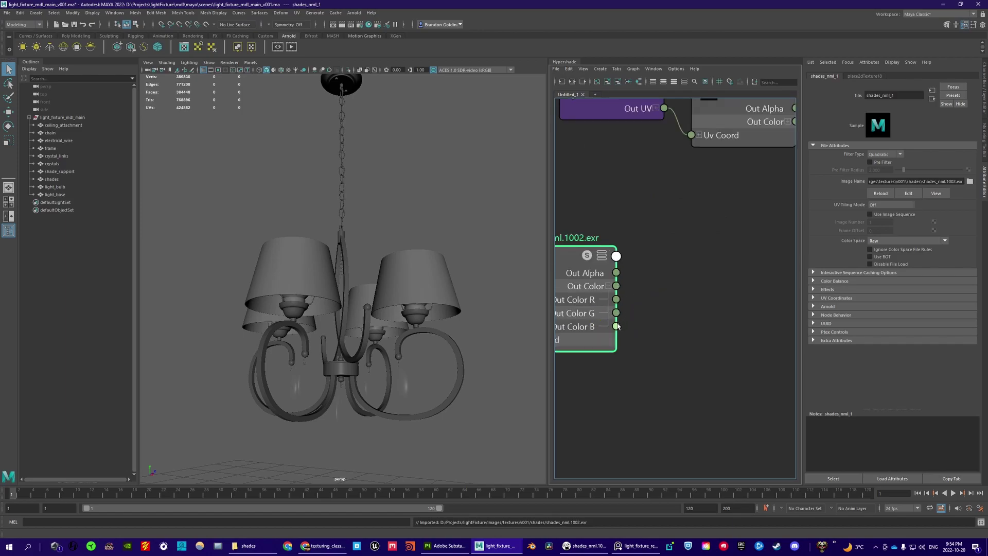
{"action": "left_click_drag", "start_coordinate": [623, 284], "coordinate": [692, 276]}
{"action": "middle_click_drag", "start_coordinate": [678, 290], "coordinate": [690, 287], "text": "alt"}
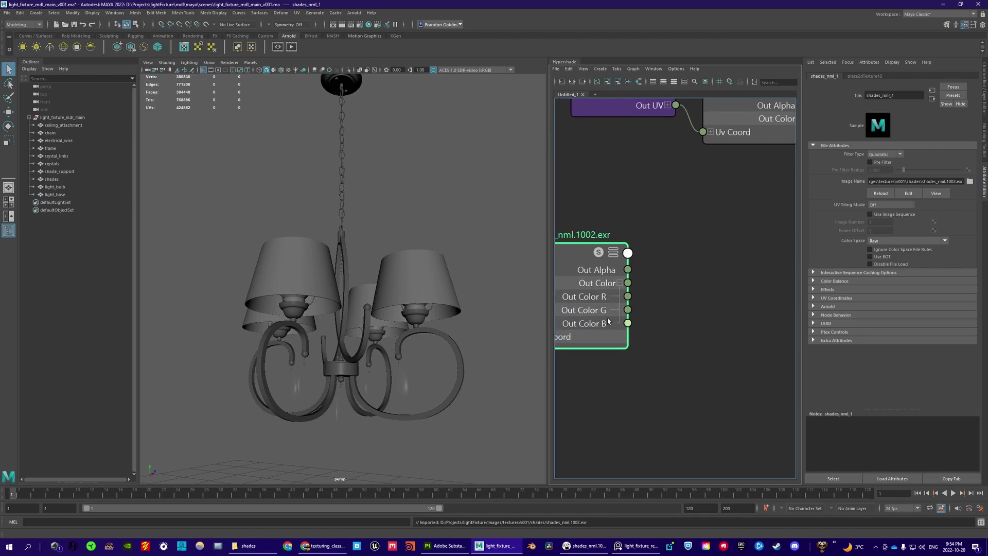
{"action": "left_click", "coordinate": [696, 297]}
{"action": "scroll", "coordinate": [714, 294], "scroll_direction": "down", "scroll_amount": 3}
{"action": "key", "text": "Tab"}
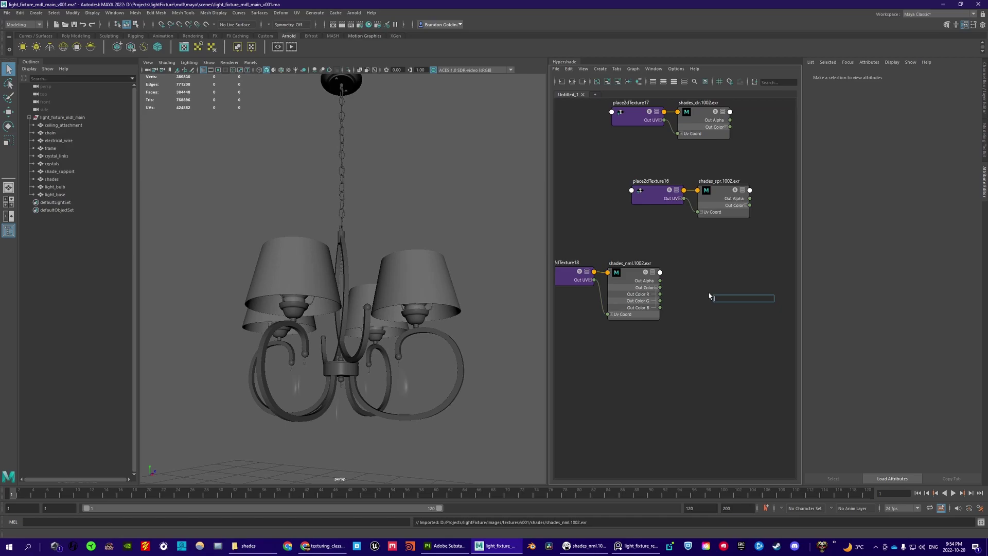
{"action": "type", "text": "normal"}
{"action": "left_click", "coordinate": [727, 305]}
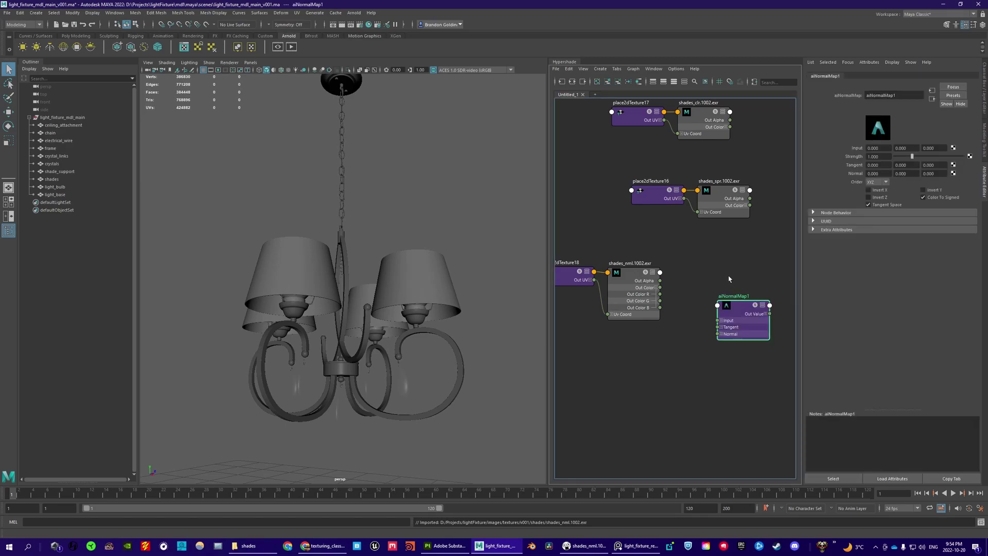
Step: Connect the shades_nml texture's Out Color to the aiNormalMap Input, and its Out Value to the shades1 shader's Normal Camera
{"action": "scroll", "coordinate": [617, 285], "scroll_direction": "up", "scroll_amount": 3}
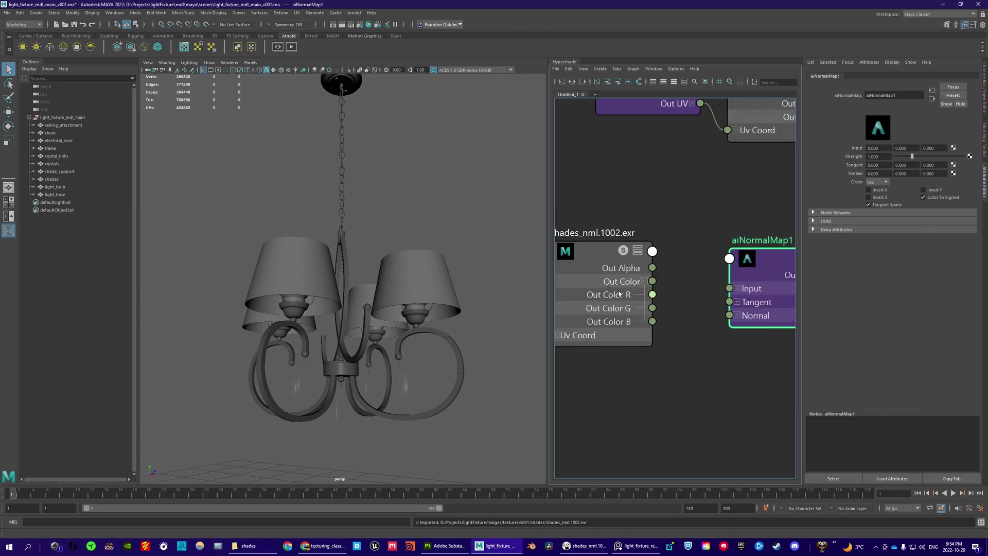
{"action": "left_click_drag", "start_coordinate": [651, 281], "coordinate": [728, 288]}
{"action": "middle_click_drag", "start_coordinate": [689, 253], "coordinate": [593, 259], "text": "alt"}
{"action": "middle_click_drag", "start_coordinate": [714, 243], "coordinate": [606, 275], "text": "alt"}
{"action": "left_click", "coordinate": [695, 291]}
{"action": "scroll", "coordinate": [723, 245], "scroll_direction": "down", "scroll_amount": 2}
{"action": "left_click_drag", "start_coordinate": [709, 324], "coordinate": [712, 362]}
{"action": "middle_click_drag", "start_coordinate": [612, 365], "coordinate": [765, 350], "text": "alt"}
{"action": "left_click_drag", "start_coordinate": [611, 355], "coordinate": [607, 293]}
{"action": "scroll", "coordinate": [706, 312], "scroll_direction": "down", "scroll_amount": 2}
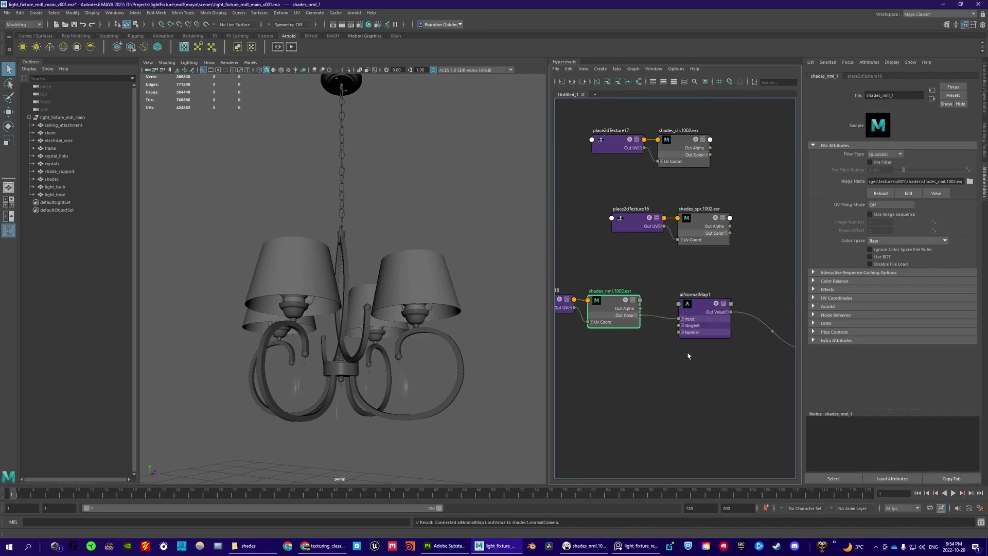
Step: Review the aiNormalMap node's attributes and its connection to the Normal Camera input of shades1
{"action": "middle_click_drag", "start_coordinate": [678, 356], "coordinate": [649, 366], "text": "alt"}
{"action": "left_click", "coordinate": [689, 336]}
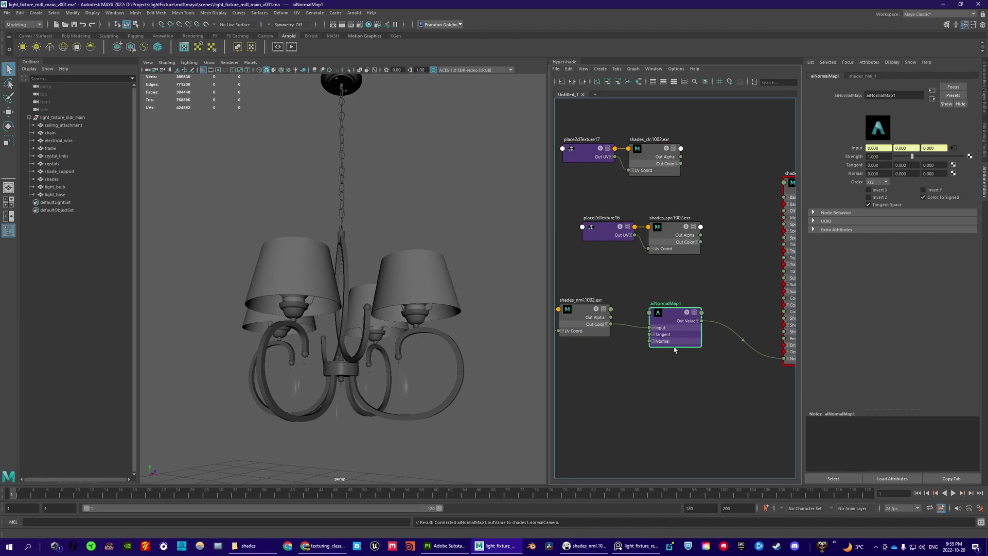
{"action": "middle_click_drag", "start_coordinate": [704, 361], "coordinate": [684, 362], "text": "alt"}
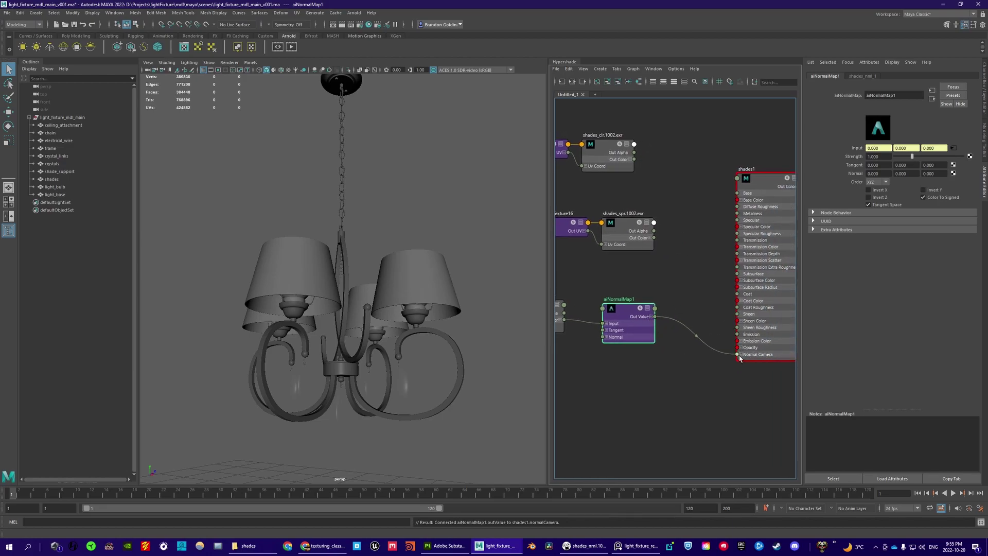
{"action": "middle_click_drag", "start_coordinate": [677, 269], "coordinate": [710, 300], "text": "alt"}
{"action": "right_click_drag", "start_coordinate": [709, 300], "coordinate": [690, 306], "text": "alt"}
{"action": "middle_click_drag", "start_coordinate": [690, 306], "coordinate": [702, 313], "text": "alt"}
{"action": "right_click_drag", "start_coordinate": [702, 312], "coordinate": [675, 313], "text": "alt"}
{"action": "middle_click_drag", "start_coordinate": [675, 313], "coordinate": [688, 328], "text": "alt"}
Step: Set the color space of the shades_clr.1002.exr texture to ACEScg and check the color space of shades_spr.1002.exr
{"action": "scroll", "coordinate": [668, 260], "scroll_direction": "up", "scroll_amount": 3}
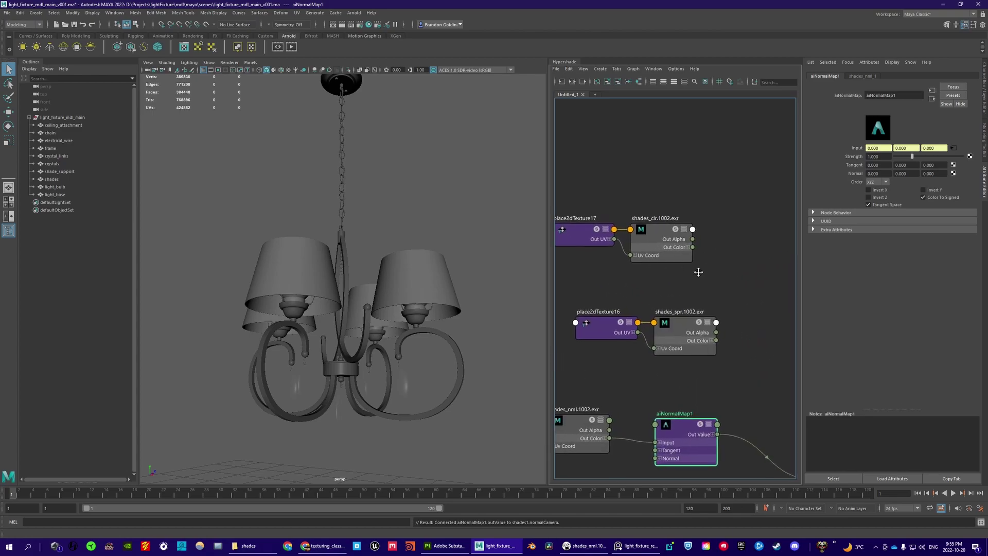
{"action": "left_click", "coordinate": [660, 265]}
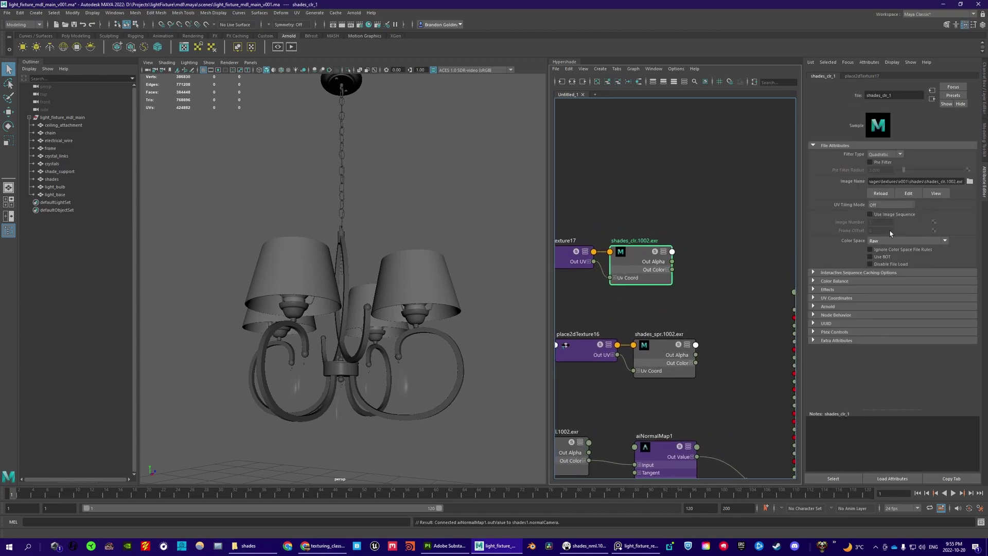
{"action": "left_click", "coordinate": [882, 243]}
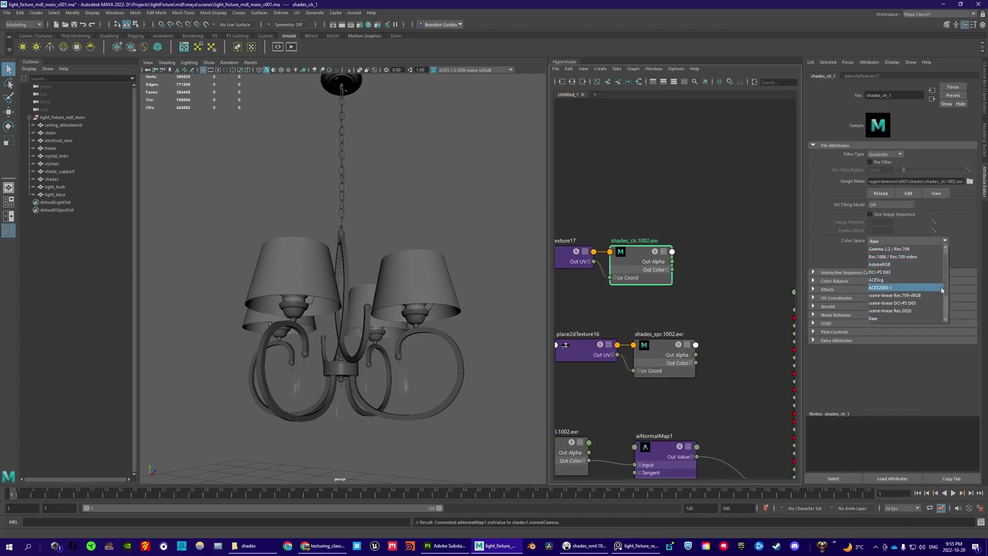
{"action": "left_click", "coordinate": [885, 279]}
{"action": "middle_click_drag", "start_coordinate": [684, 282], "coordinate": [638, 202], "text": "alt"}
{"action": "left_click", "coordinate": [658, 305]}
{"action": "left_click", "coordinate": [883, 241]}
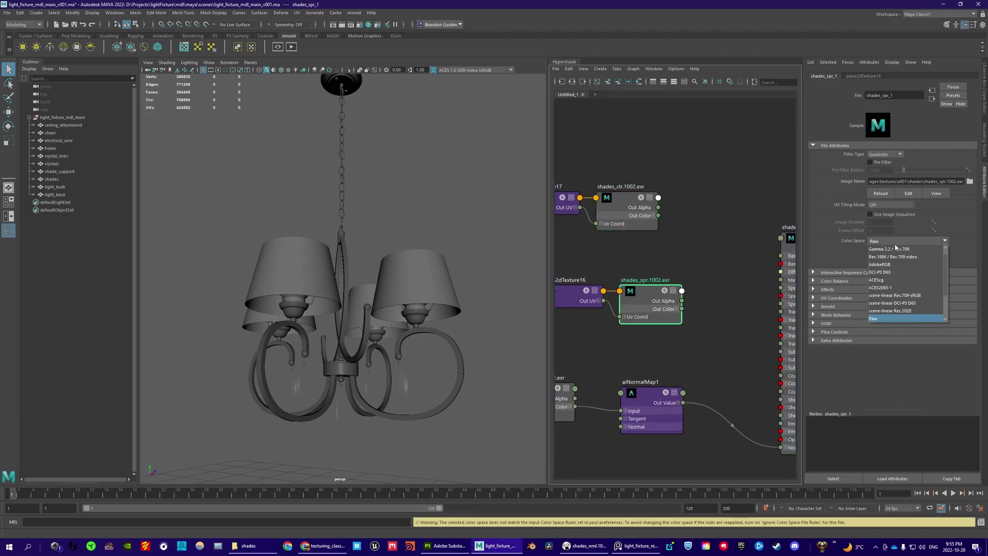
{"action": "left_click", "coordinate": [695, 287]}
{"action": "left_click", "coordinate": [637, 304]}
Step: Connect shades_spr's Out Color R to Specular Roughness and shades_clr's Out Color to Base Color on the shades1 shader
{"action": "middle_click_drag", "start_coordinate": [696, 289], "coordinate": [652, 299], "text": "alt"}
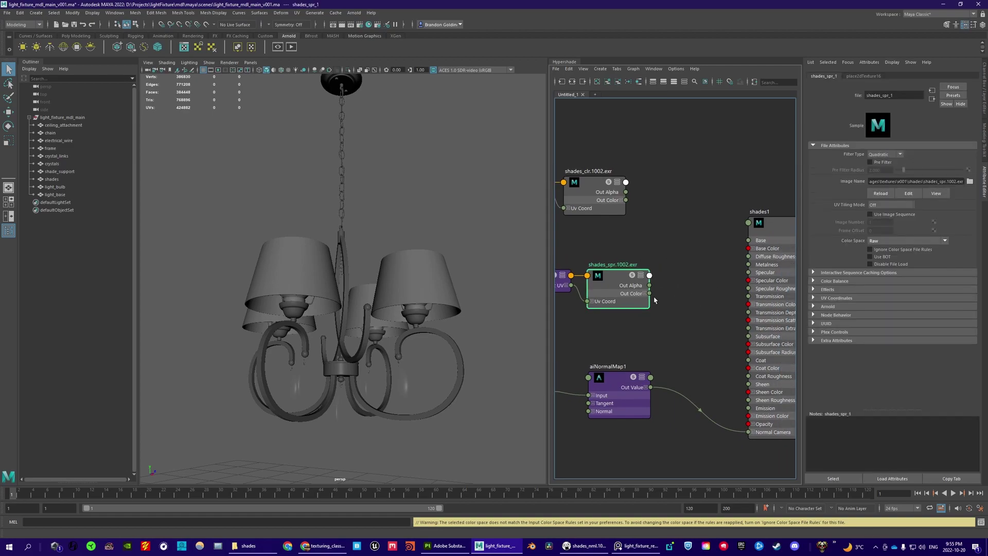
{"action": "left_click", "coordinate": [644, 293]}
{"action": "left_click_drag", "start_coordinate": [650, 301], "coordinate": [735, 287]}
{"action": "left_click_drag", "start_coordinate": [606, 213], "coordinate": [709, 261]}
{"action": "scroll", "coordinate": [710, 262], "scroll_direction": "down", "scroll_amount": 2}
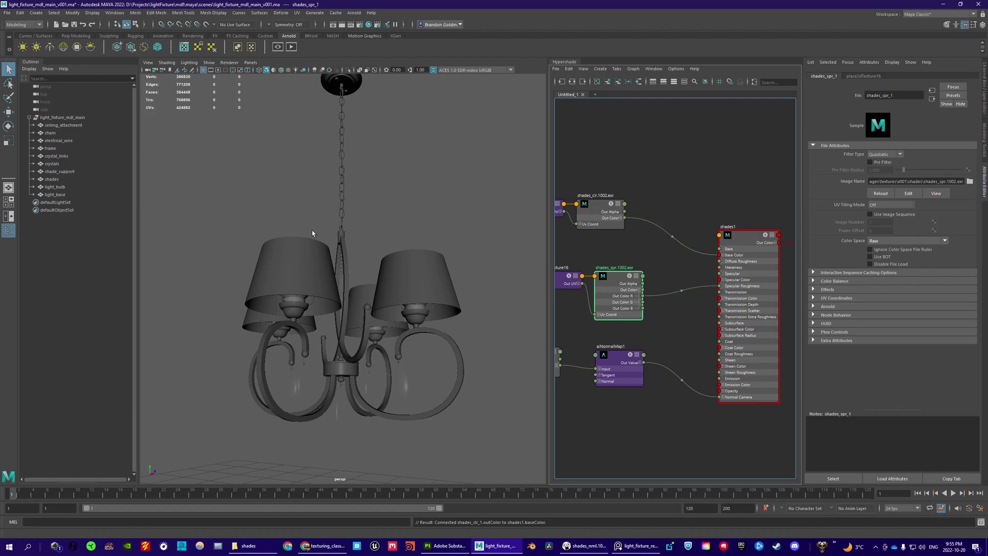
Step: Select the light_bulb geometry in the scene
{"action": "left_click", "coordinate": [61, 187]}
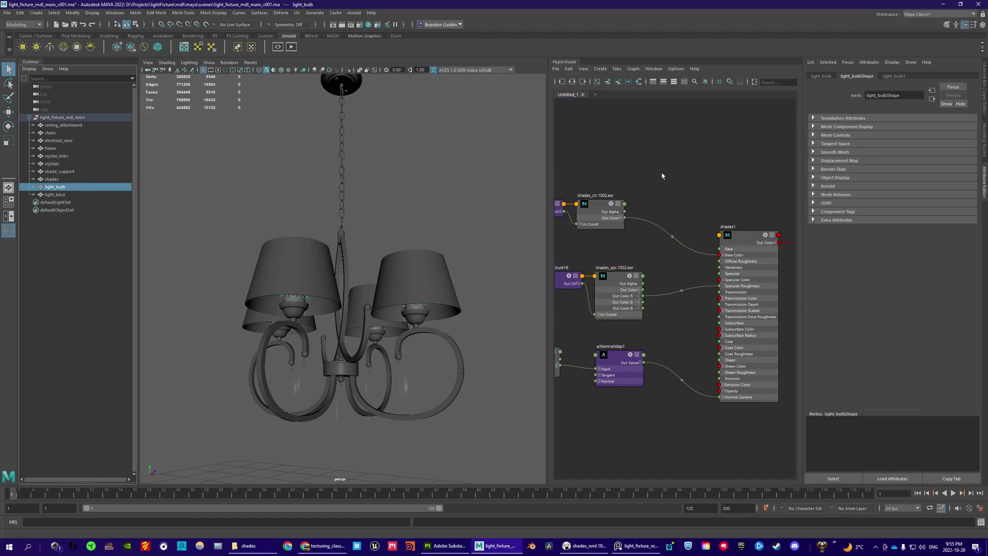
Step: Graph the light_bulb object's material in the Hypershade and set its Transmission weight to 1
{"action": "right_click_drag", "start_coordinate": [677, 170], "coordinate": [669, 206]}
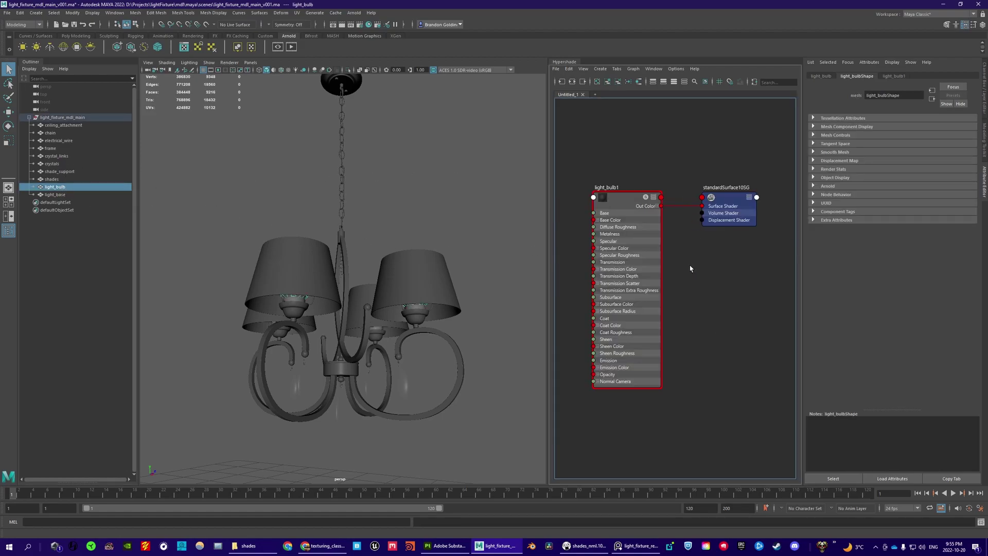
{"action": "left_click_drag", "start_coordinate": [595, 248], "coordinate": [723, 280]}
{"action": "middle_click_drag", "start_coordinate": [656, 290], "coordinate": [681, 297], "text": "alt"}
{"action": "middle_click_drag", "start_coordinate": [360, 352], "coordinate": [364, 319], "text": "alt"}
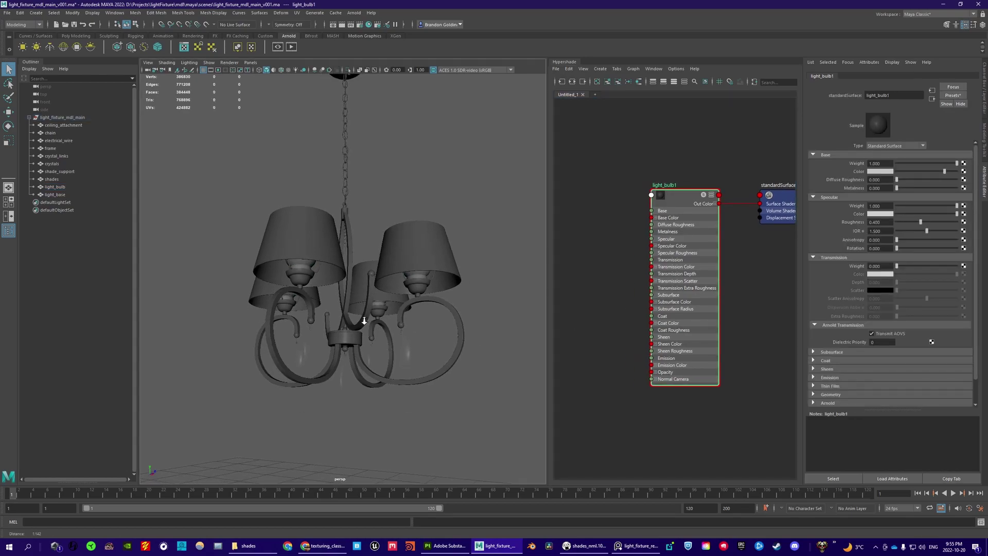
{"action": "right_click_drag", "start_coordinate": [364, 319], "coordinate": [417, 359], "text": "alt"}
{"action": "left_click_drag", "start_coordinate": [460, 338], "coordinate": [429, 355], "text": "alt"}
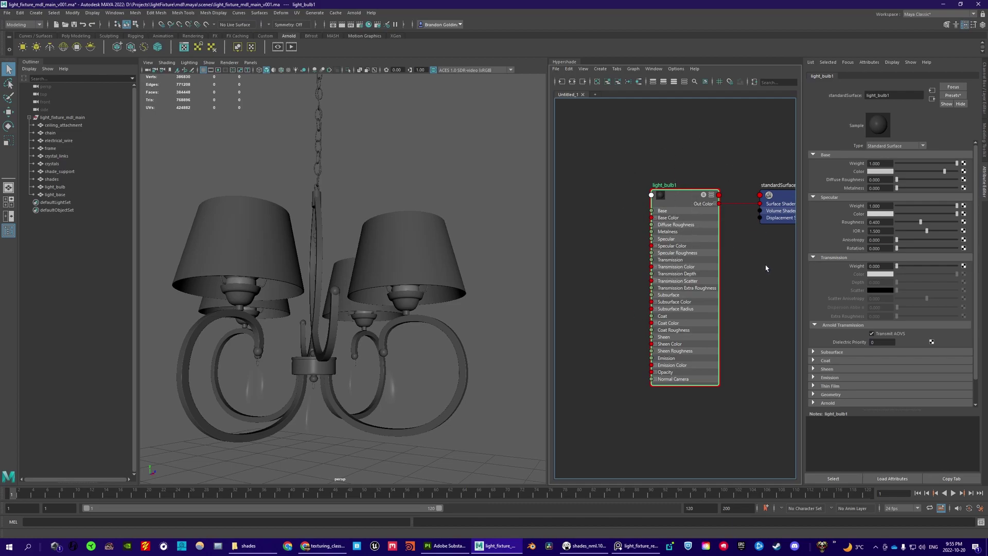
{"action": "left_click_drag", "start_coordinate": [910, 268], "coordinate": [986, 261]}
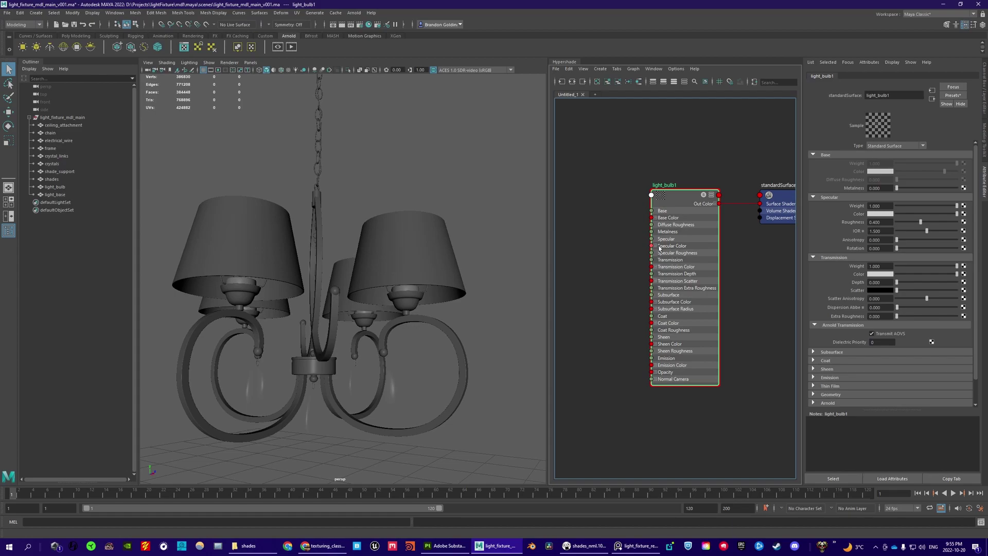
{"action": "scroll", "coordinate": [743, 278], "scroll_direction": "down", "scroll_amount": 2}
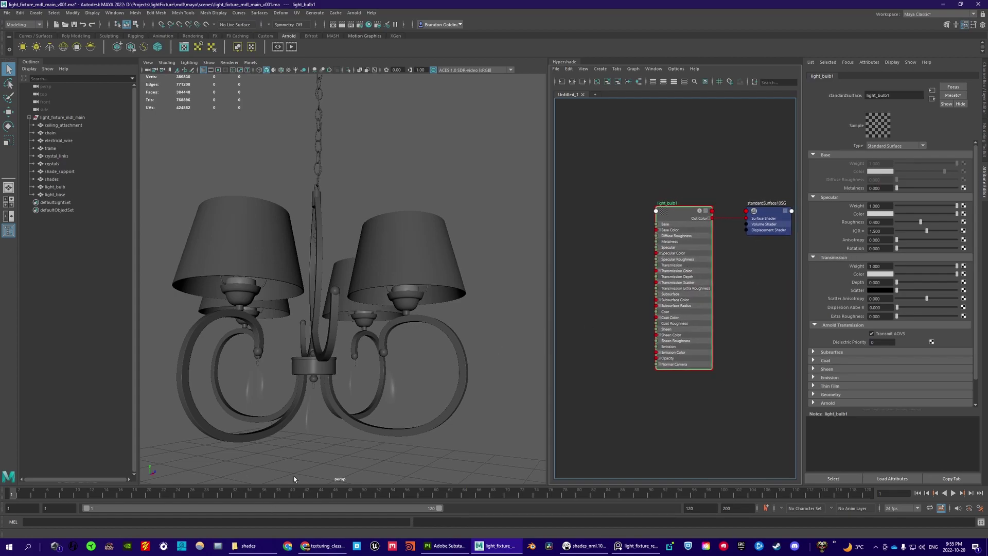
Step: Graph the material network of the light_base object in the Hypershade
{"action": "left_click", "coordinate": [60, 195]}
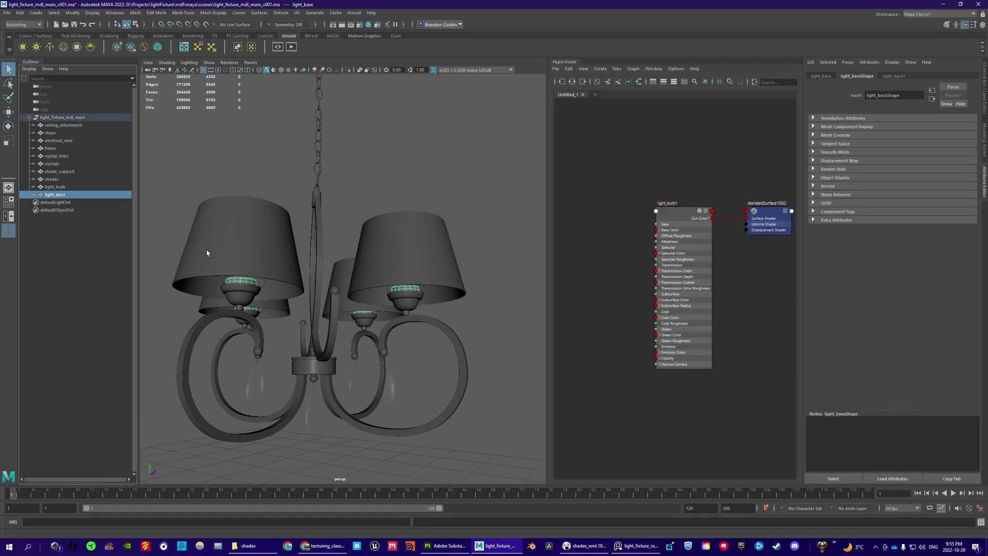
{"action": "scroll", "coordinate": [252, 241], "scroll_direction": "up", "scroll_amount": 2}
{"action": "right_click_drag", "start_coordinate": [652, 140], "coordinate": [652, 157]}
Step: Import light_base_clr.1003 and light_base_spr.1003 from the v001/light_base textures folder into the Hypershade graph
{"action": "left_click", "coordinate": [248, 545]}
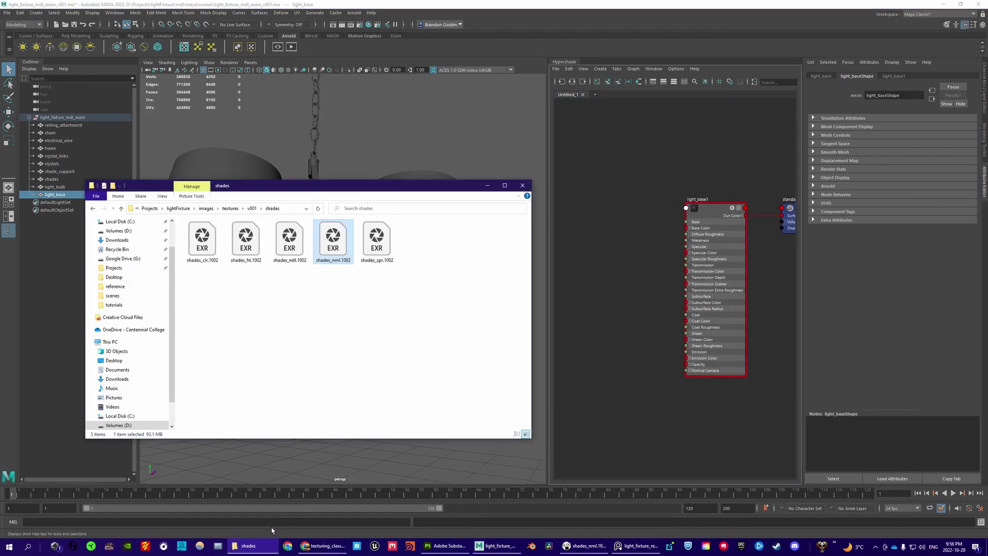
{"action": "left_click", "coordinate": [252, 208]}
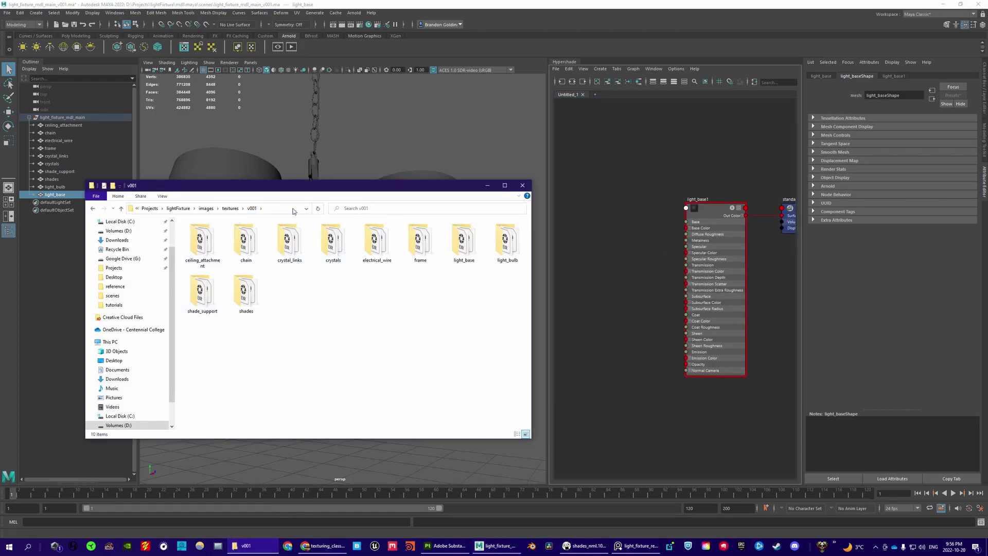
{"action": "double_click", "coordinate": [465, 250]}
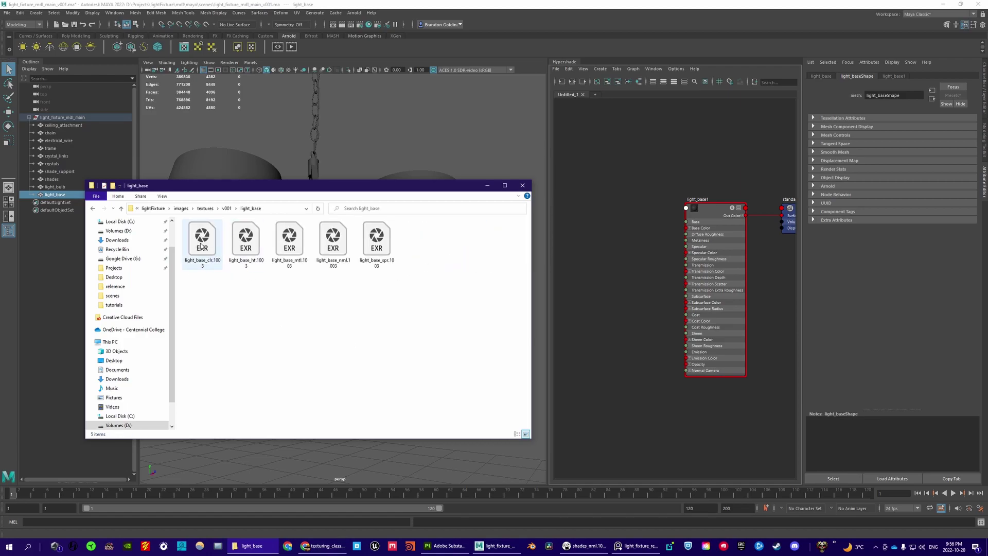
{"action": "left_click", "coordinate": [392, 249], "text": "ctrl"}
{"action": "left_click_drag", "start_coordinate": [392, 250], "coordinate": [600, 260]}
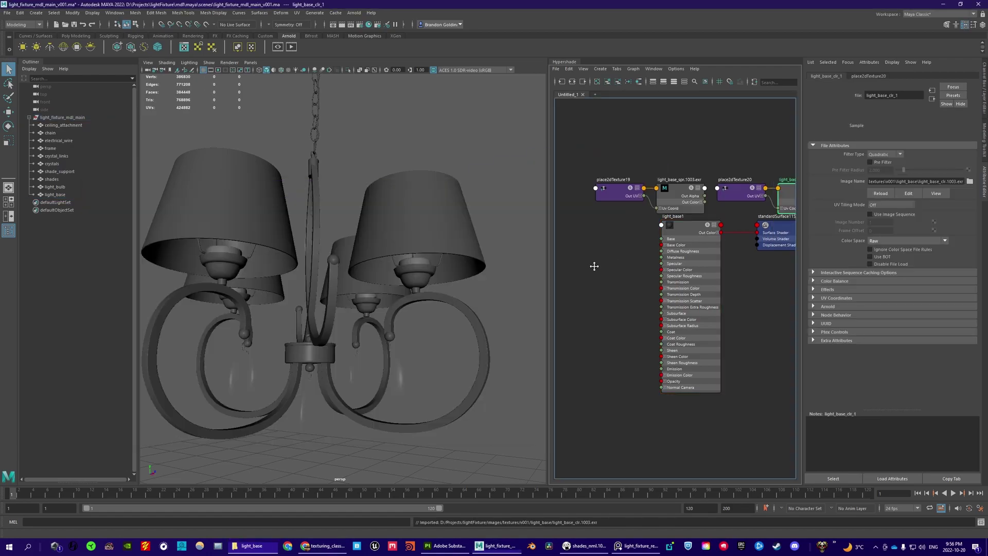
Step: Arrange the two imported texture nodes and their placement nodes one above the other in front of the light_base1 shader
{"action": "left_click_drag", "start_coordinate": [594, 180], "coordinate": [743, 217]}
{"action": "left_click_drag", "start_coordinate": [743, 224], "coordinate": [593, 313]}
{"action": "middle_click_drag", "start_coordinate": [566, 262], "coordinate": [631, 258], "text": "alt"}
{"action": "left_click_drag", "start_coordinate": [625, 265], "coordinate": [558, 336]}
{"action": "left_click_drag", "start_coordinate": [602, 304], "coordinate": [686, 344]}
{"action": "left_click_drag", "start_coordinate": [618, 262], "coordinate": [689, 346]}
{"action": "left_click_drag", "start_coordinate": [688, 348], "coordinate": [681, 294]}
{"action": "middle_click_drag", "start_coordinate": [710, 273], "coordinate": [666, 298], "text": "alt"}
{"action": "scroll", "coordinate": [666, 297], "scroll_direction": "up", "scroll_amount": 3}
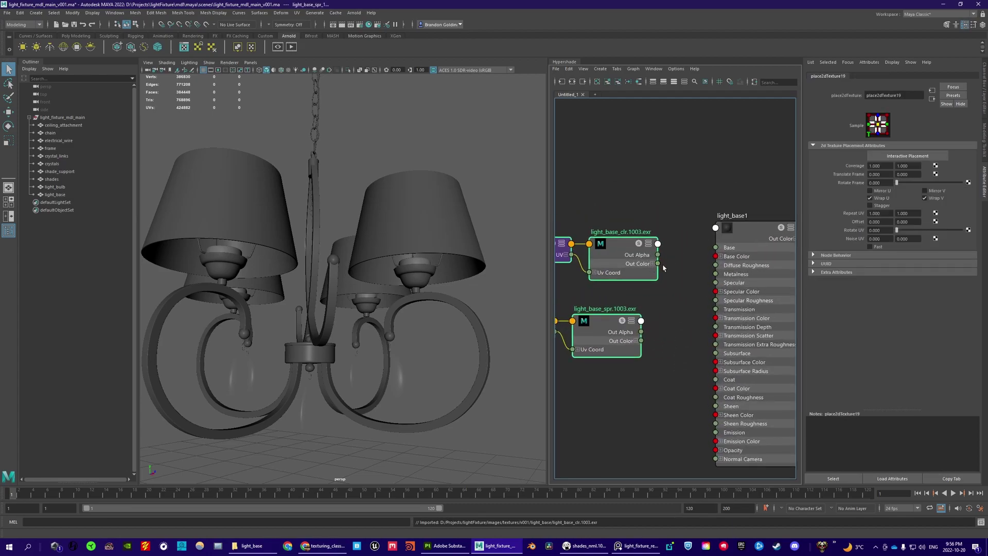
Step: Set the light_base_clr texture's color space to ACEScg and connect its Out Color to the shader's Base Color
{"action": "left_click", "coordinate": [646, 273]}
{"action": "left_click", "coordinate": [906, 241]}
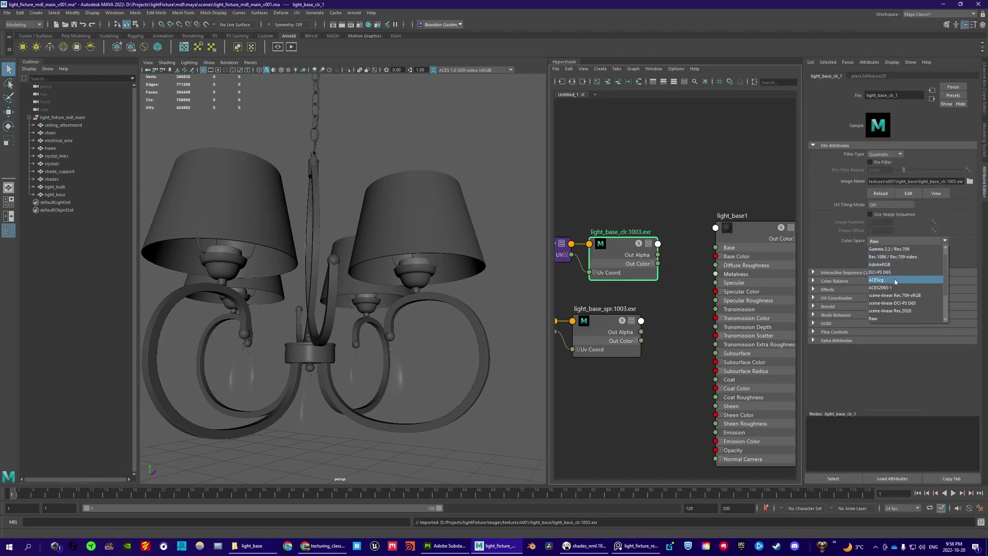
{"action": "left_click", "coordinate": [895, 279]}
{"action": "middle_click_drag", "start_coordinate": [673, 229], "coordinate": [664, 225], "text": "alt"}
{"action": "left_click_drag", "start_coordinate": [648, 259], "coordinate": [707, 252]}
Step: Connect Out Color R of the light_base_spr texture to the light_base1 shader's Specular Roughness
{"action": "middle_click_drag", "start_coordinate": [649, 329], "coordinate": [664, 295], "text": "alt"}
{"action": "left_click", "coordinate": [626, 302]}
{"action": "left_click", "coordinate": [632, 311]}
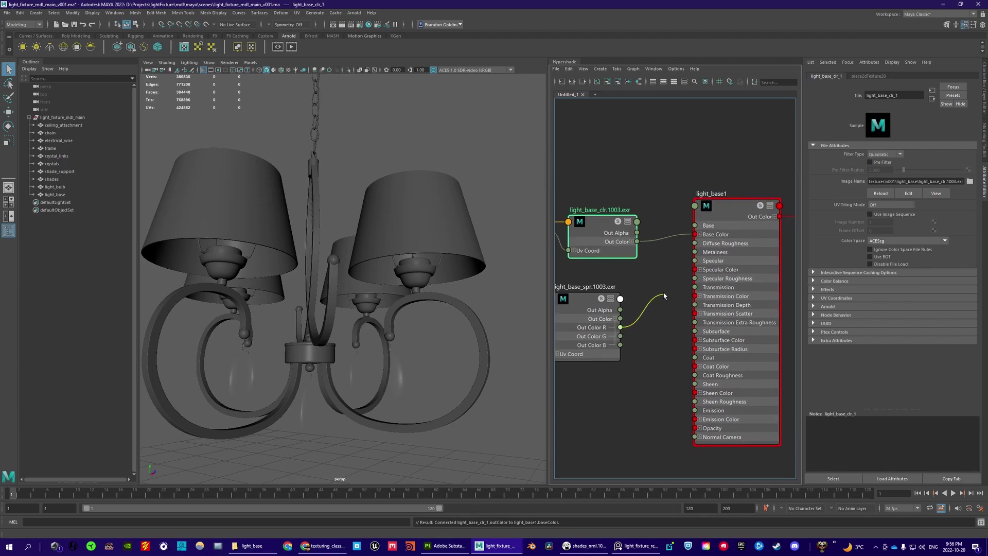
{"action": "left_click", "coordinate": [668, 294]}
{"action": "left_click", "coordinate": [627, 316]}
{"action": "left_click", "coordinate": [621, 327]}
{"action": "left_click_drag", "start_coordinate": [613, 323], "coordinate": [696, 279]}
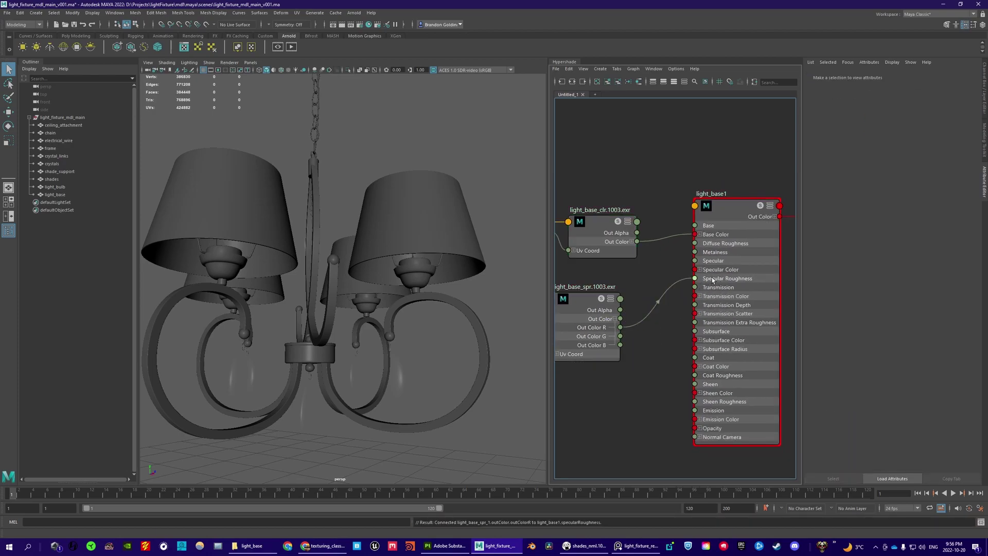
{"action": "scroll", "coordinate": [728, 281], "scroll_direction": "down", "scroll_amount": 3}
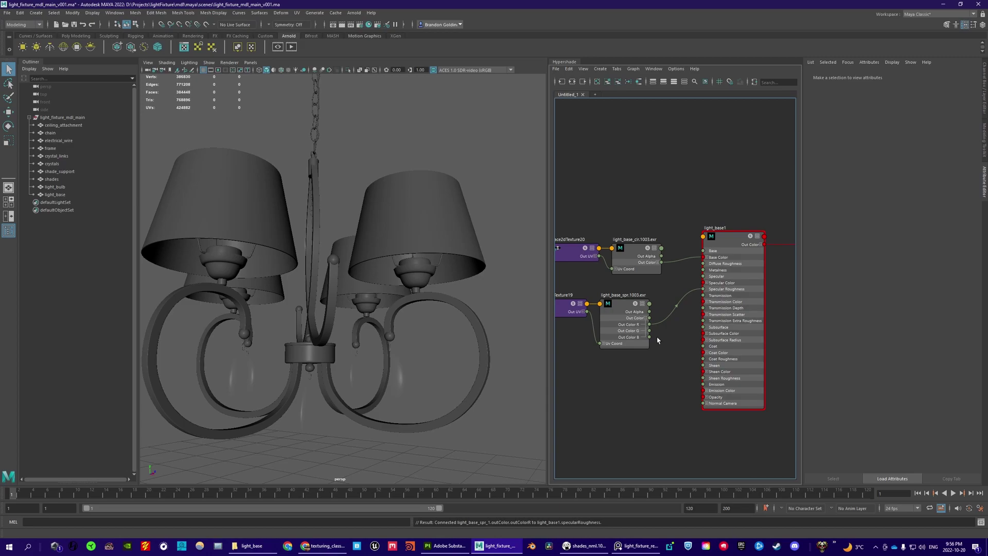
Step: Move the light_base_clr texture and its placement node up, farther away from the light_base_spr nodes
{"action": "middle_click_drag", "start_coordinate": [275, 243], "coordinate": [312, 247], "text": "alt"}
{"action": "scroll", "coordinate": [311, 247], "scroll_direction": "down", "scroll_amount": 3}
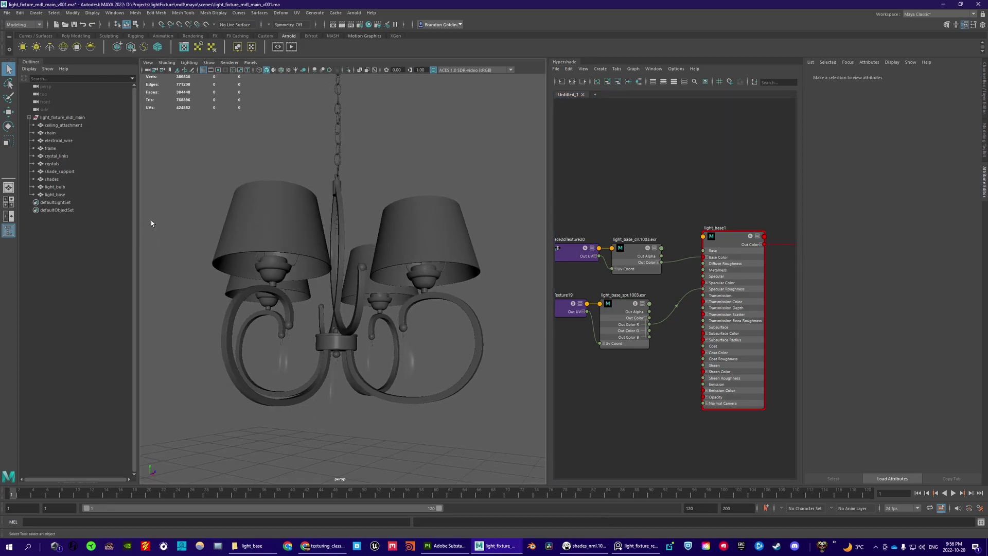
{"action": "scroll", "coordinate": [375, 236], "scroll_direction": "down", "scroll_amount": 3}
{"action": "left_click_drag", "start_coordinate": [411, 281], "coordinate": [437, 286], "text": "alt"}
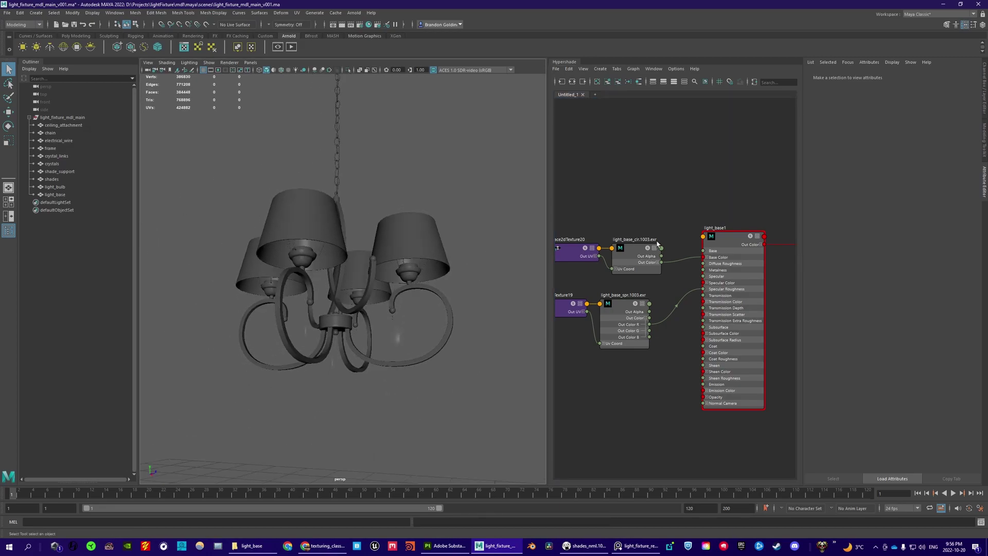
{"action": "right_click_drag", "start_coordinate": [690, 209], "coordinate": [642, 209], "text": "alt"}
{"action": "middle_click_drag", "start_coordinate": [706, 199], "coordinate": [663, 214], "text": "alt"}
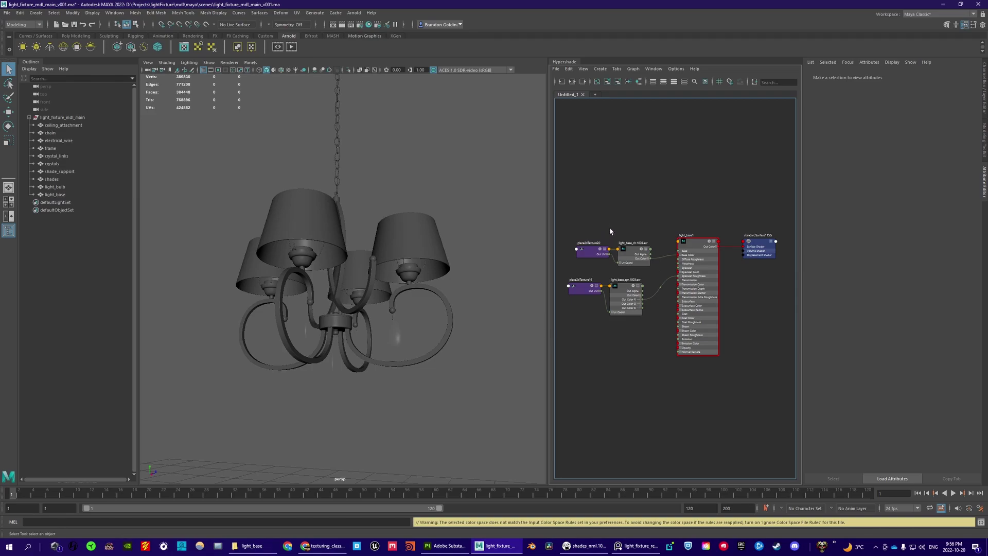
{"action": "left_click_drag", "start_coordinate": [601, 233], "coordinate": [641, 257]}
{"action": "left_click_drag", "start_coordinate": [641, 257], "coordinate": [628, 245]}
{"action": "left_click", "coordinate": [636, 218]}
{"action": "middle_click_drag", "start_coordinate": [635, 219], "coordinate": [659, 223], "text": "alt"}
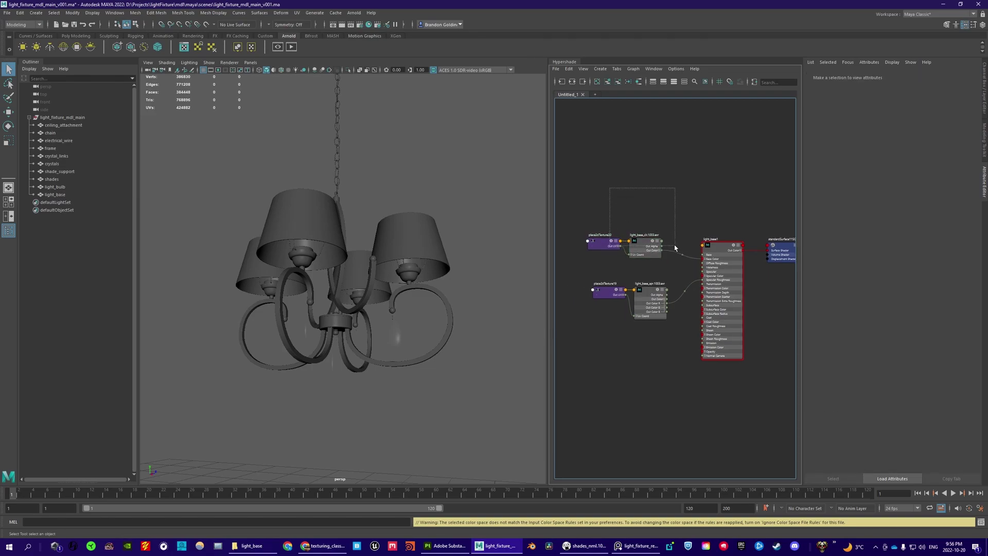
Step: Review the light_base_clr texture and light_base1 shader attributes, and inspect the chandelier from several angles
{"action": "left_click_drag", "start_coordinate": [674, 248], "coordinate": [674, 247]}
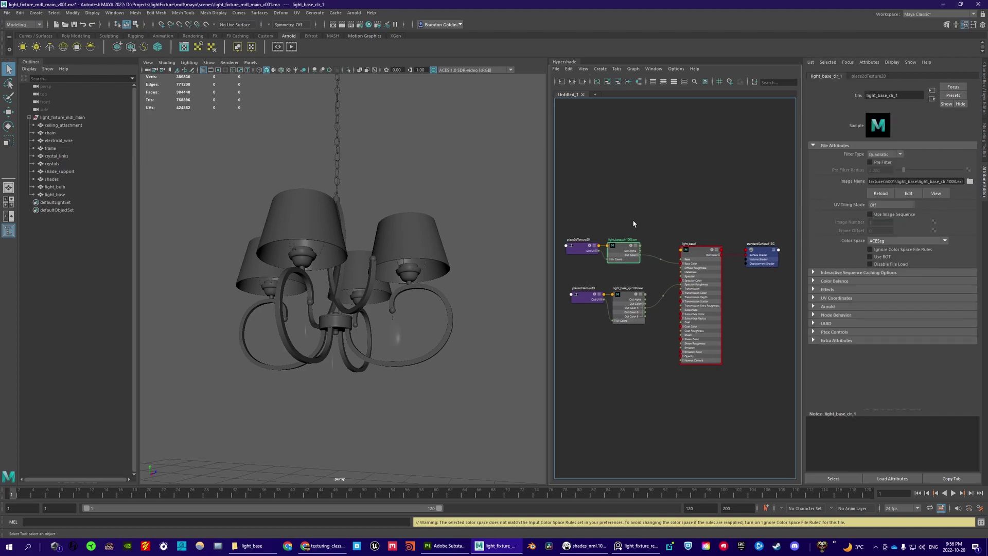
{"action": "middle_click_drag", "start_coordinate": [643, 223], "coordinate": [649, 221], "text": "alt"}
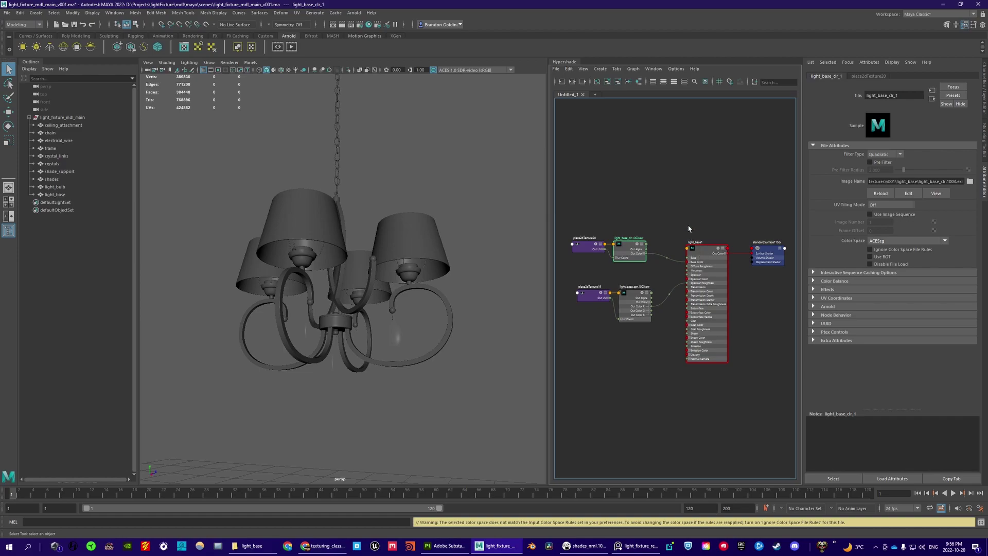
{"action": "left_click", "coordinate": [690, 249]}
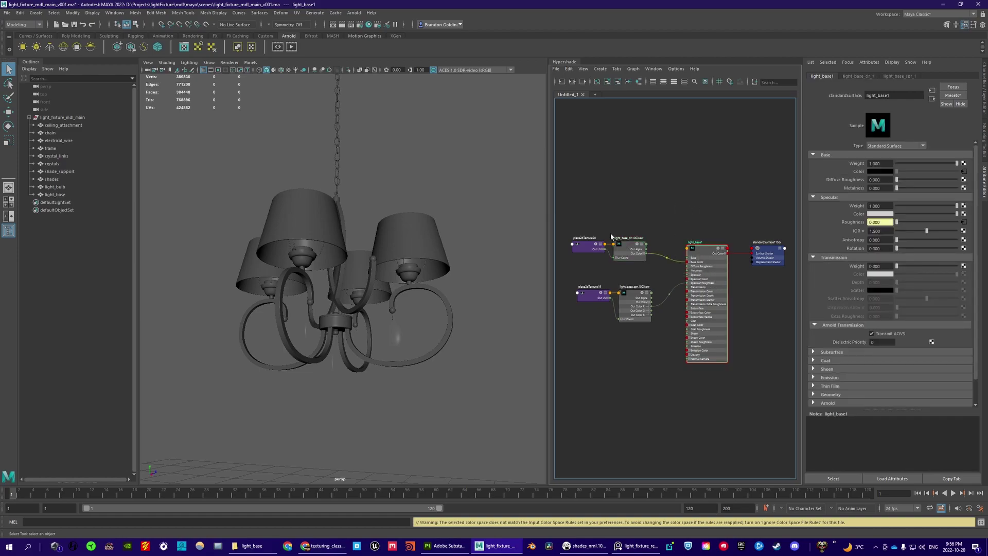
{"action": "left_click_drag", "start_coordinate": [592, 219], "coordinate": [638, 253]}
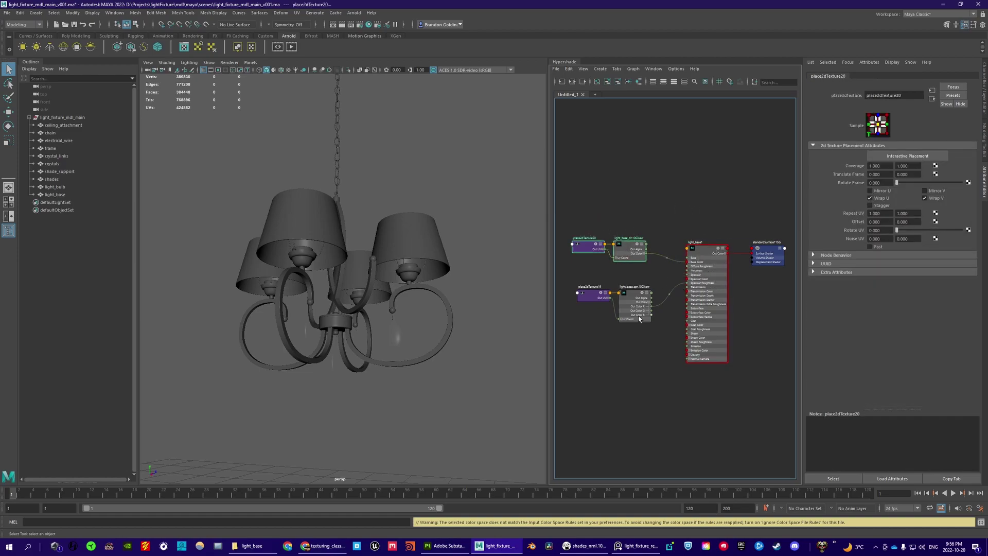
{"action": "left_click_drag", "start_coordinate": [417, 242], "coordinate": [381, 231], "text": "alt"}
{"action": "middle_click_drag", "start_coordinate": [380, 248], "coordinate": [386, 260], "text": "alt"}
{"action": "scroll", "coordinate": [389, 267], "scroll_direction": "up", "scroll_amount": 3}
{"action": "scroll", "coordinate": [393, 273], "scroll_direction": "down", "scroll_amount": 3}
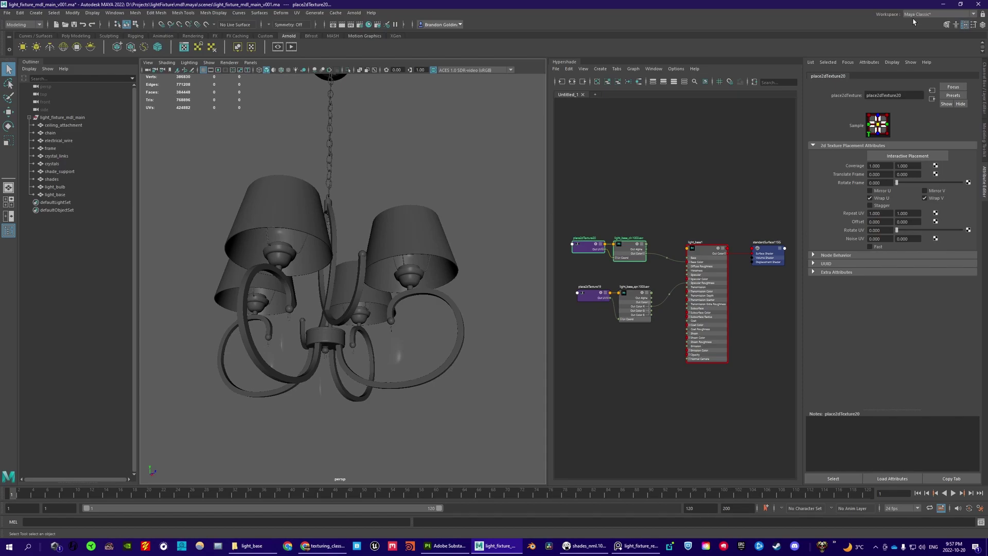
{"action": "left_click_drag", "start_coordinate": [402, 226], "coordinate": [335, 215], "text": "alt"}
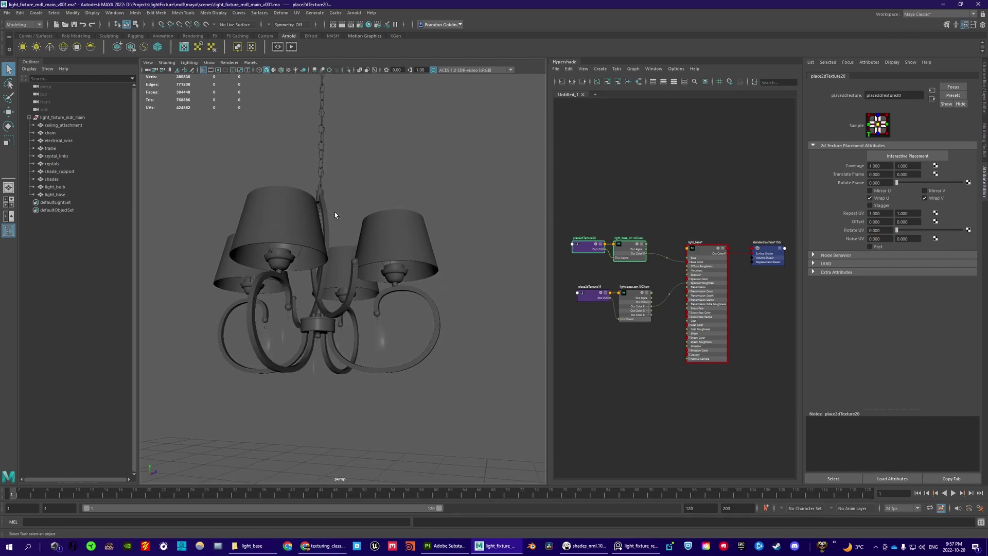
{"action": "right_click_drag", "start_coordinate": [334, 215], "coordinate": [351, 227], "text": "alt"}
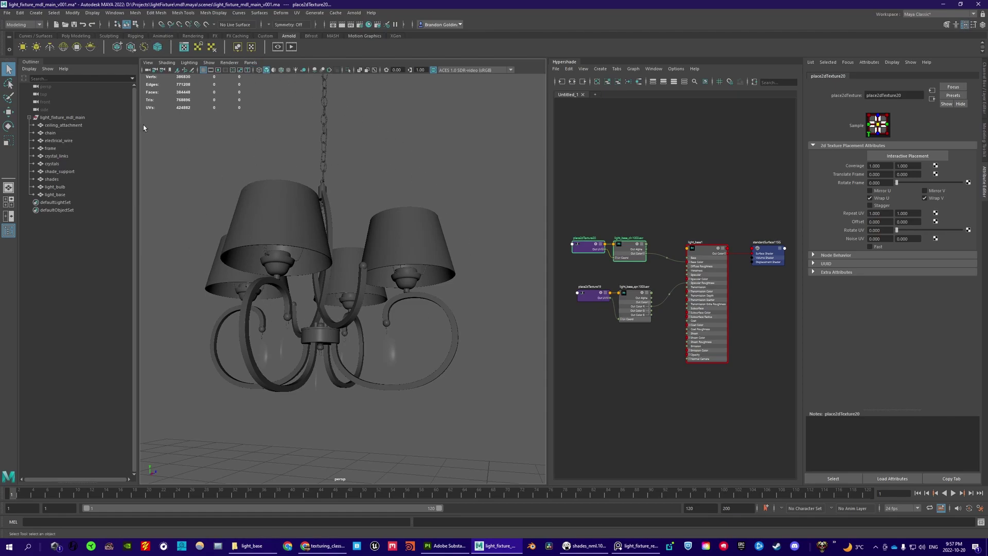
Step: Collapse the light_fixture_mdl_main group, add an Arnold skydome light to the scene and select it
{"action": "left_click", "coordinate": [28, 117]}
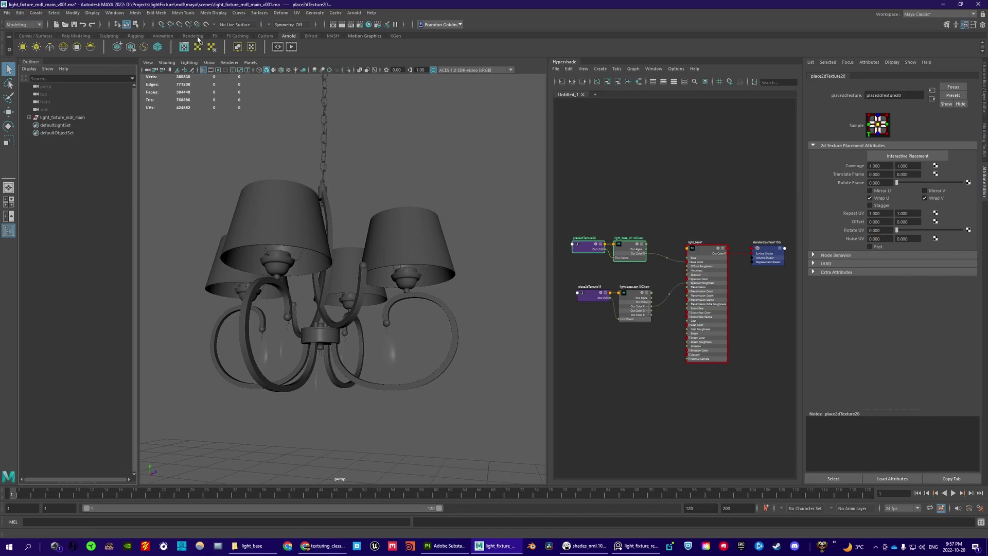
{"action": "left_click", "coordinate": [64, 47]}
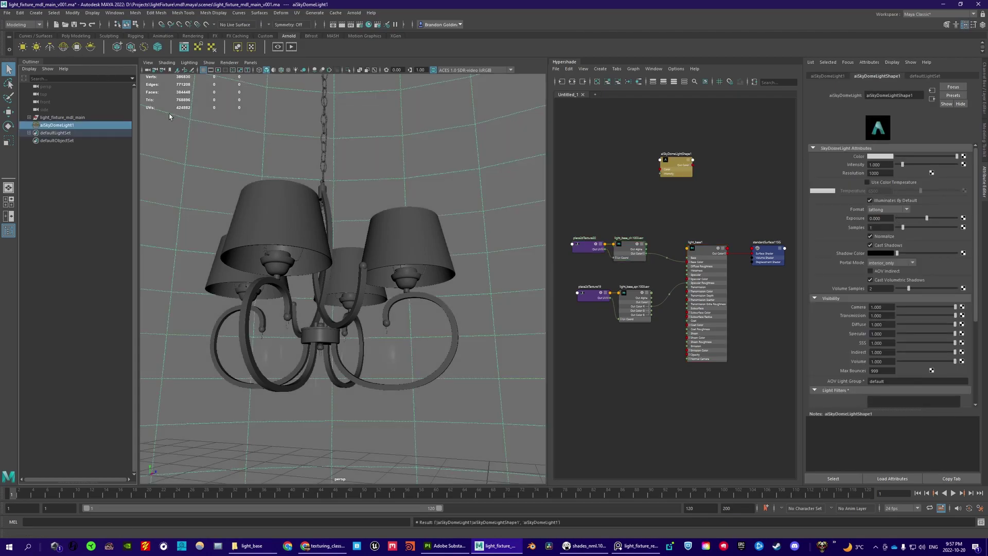
{"action": "left_click_drag", "start_coordinate": [370, 225], "coordinate": [357, 235], "text": "alt"}
{"action": "left_click_drag", "start_coordinate": [625, 130], "coordinate": [717, 194]}
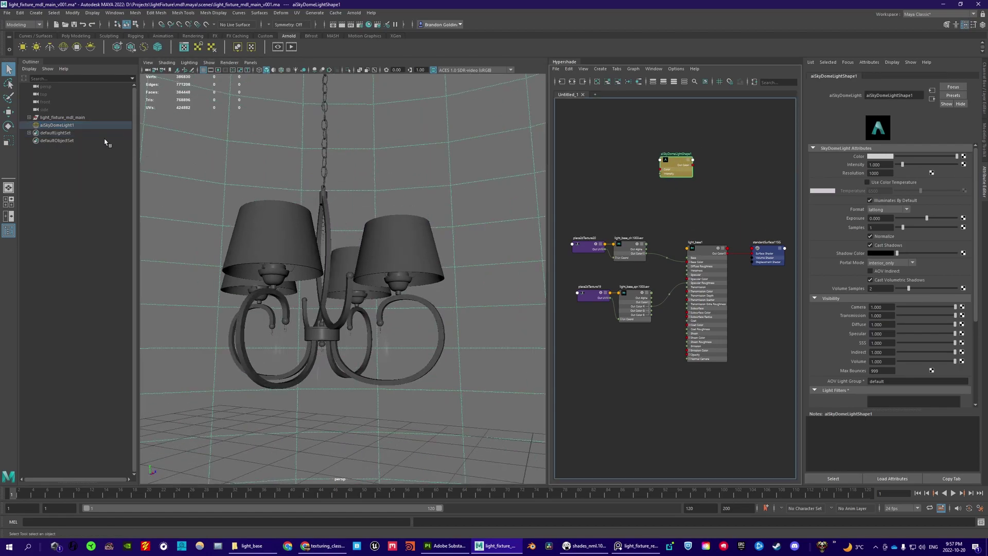
{"action": "left_click", "coordinate": [58, 126]}
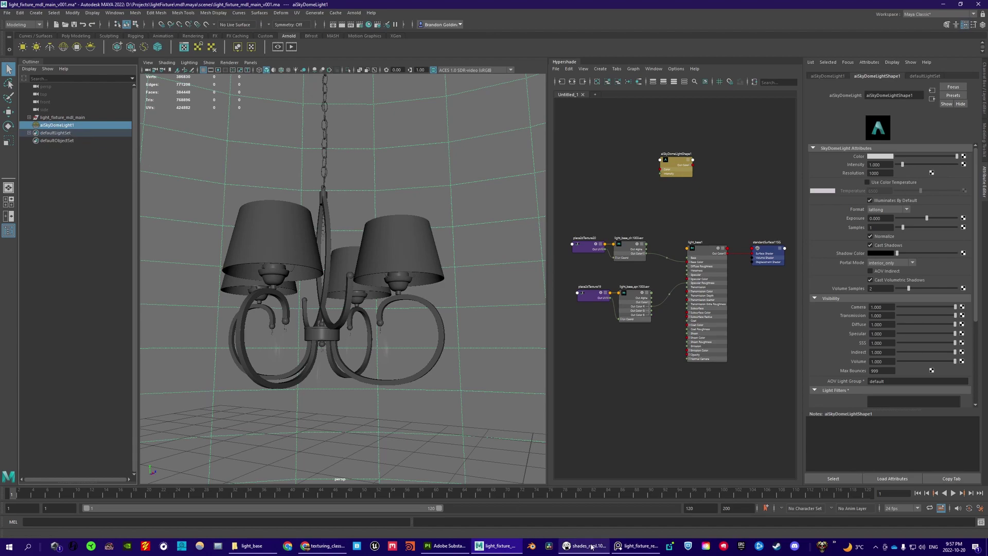
Step: Switch to Substance 3D Painter and look up the environment map used in its display settings
{"action": "left_click", "coordinate": [441, 546]}
{"action": "mouse_move", "coordinate": [503, 270]}
{"action": "right_mouse_down", "text": "alt"}
{"action": "mouse_move", "coordinate": [357, 247]}
{"action": "mouse_move", "coordinate": [397, 248]}
{"action": "right_mouse_up", "text": "alt"}
{"action": "left_click_drag", "start_coordinate": [396, 248], "coordinate": [488, 272], "text": "alt"}
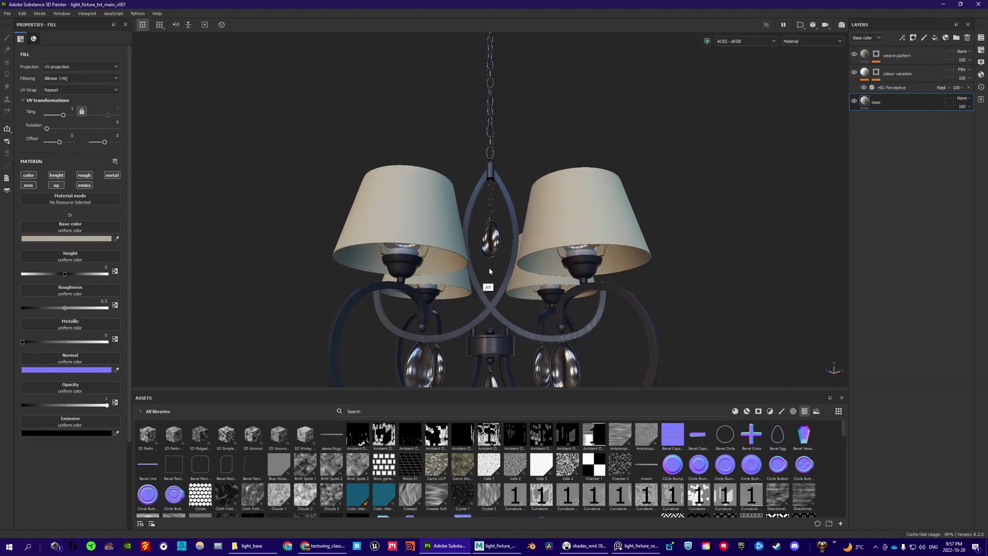
{"action": "left_click", "coordinate": [980, 50]}
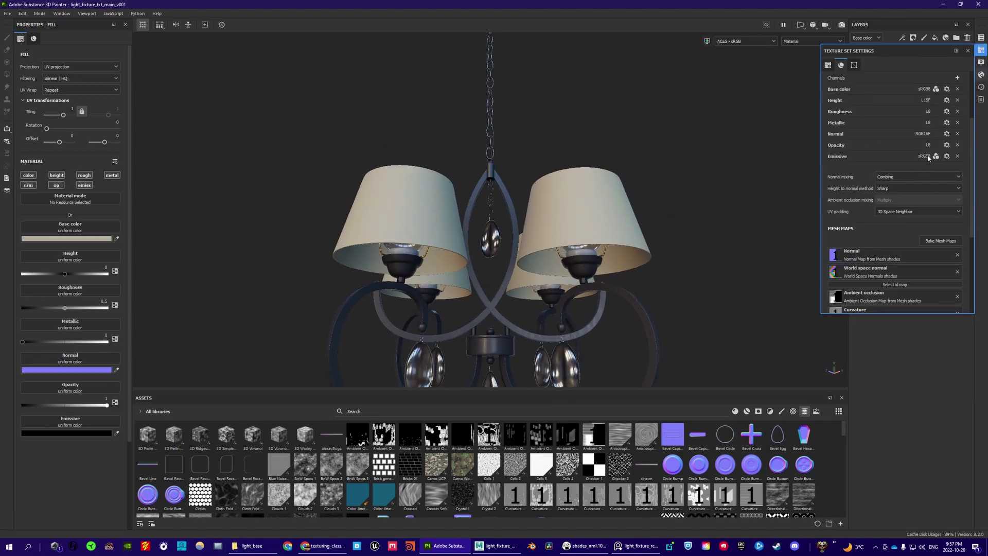
{"action": "left_click", "coordinate": [982, 52]}
{"action": "left_click", "coordinate": [980, 61]}
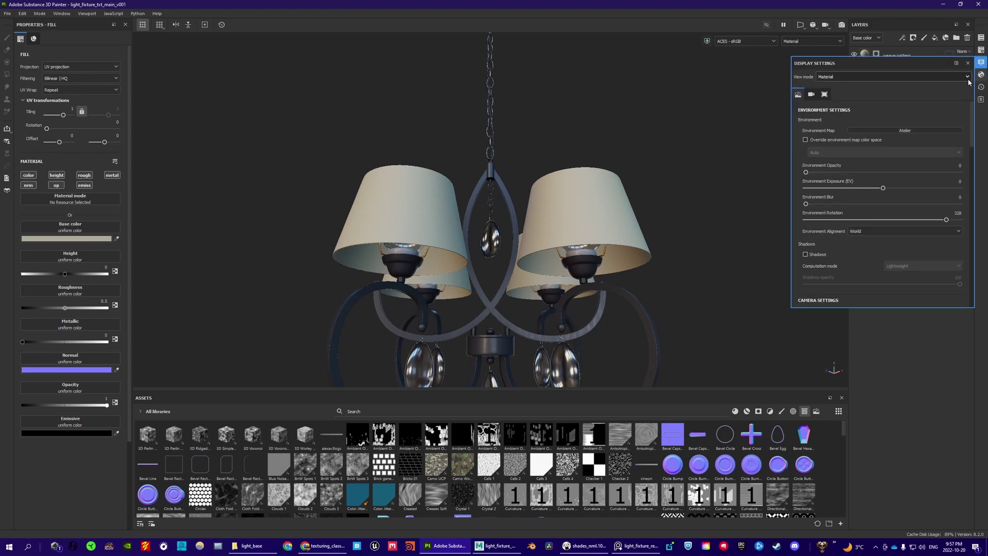
{"action": "left_click", "coordinate": [904, 131]}
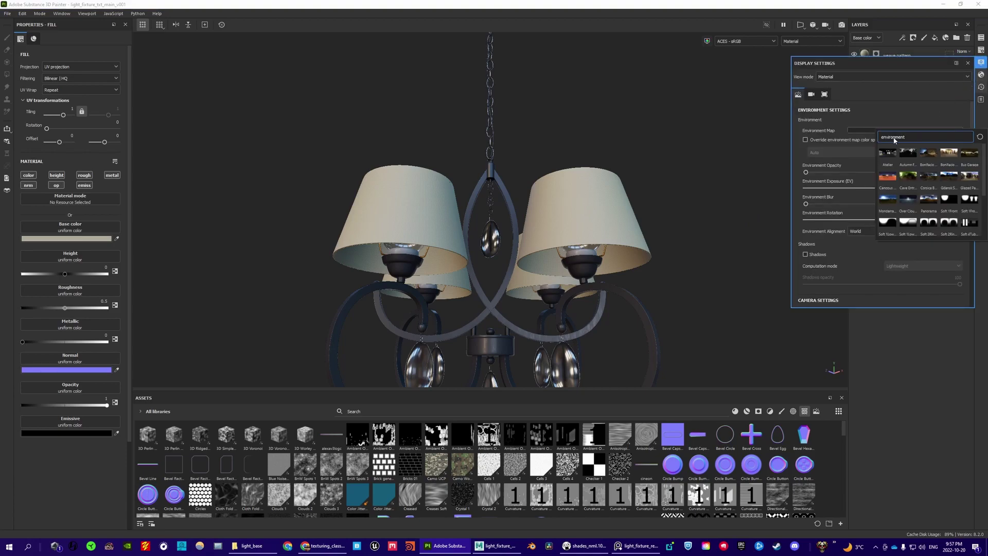
{"action": "left_click", "coordinate": [873, 182]}
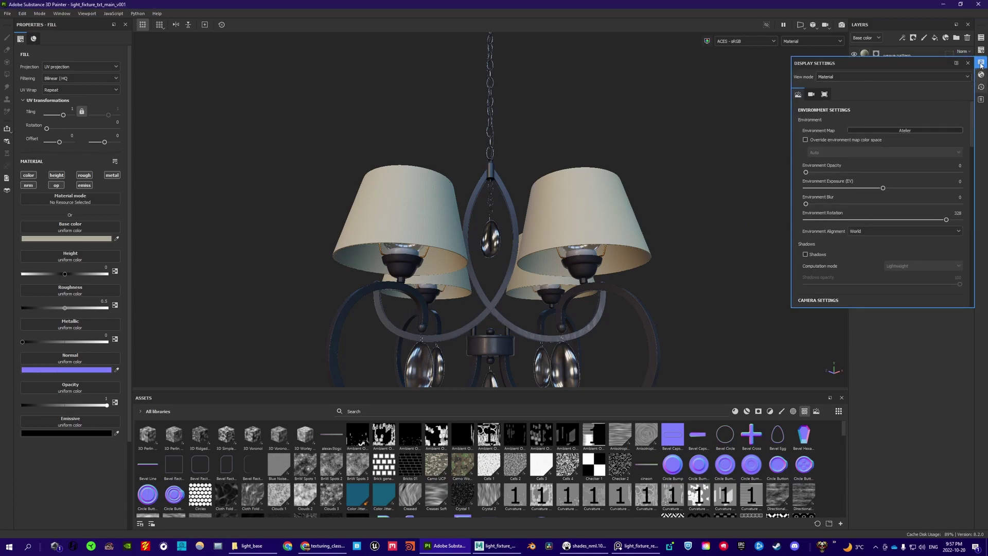
Step: Filter the assets to environment maps and show the Atelier map's file in File Explorer
{"action": "left_click", "coordinate": [816, 411]}
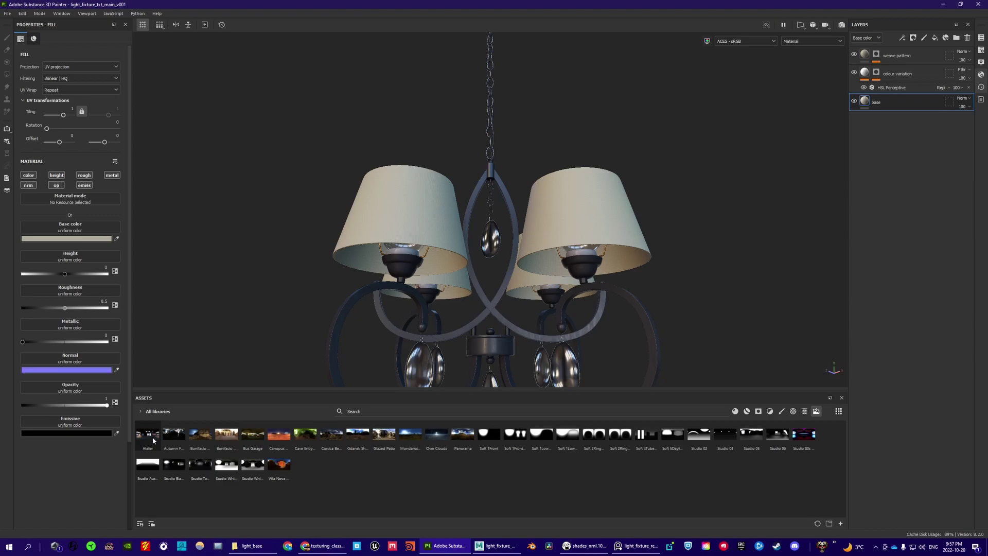
{"action": "mouse_move", "coordinate": [153, 440]}
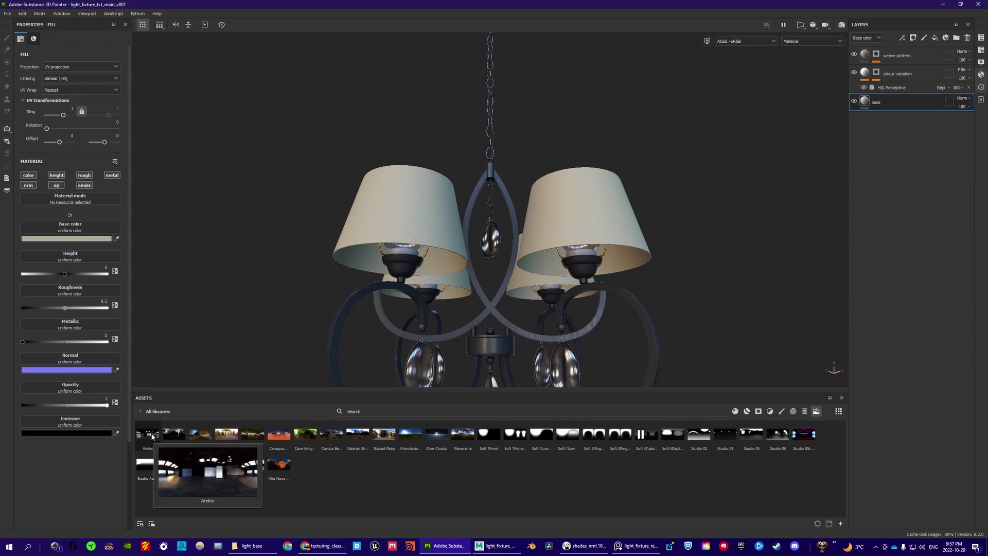
{"action": "right_click", "coordinate": [152, 435]}
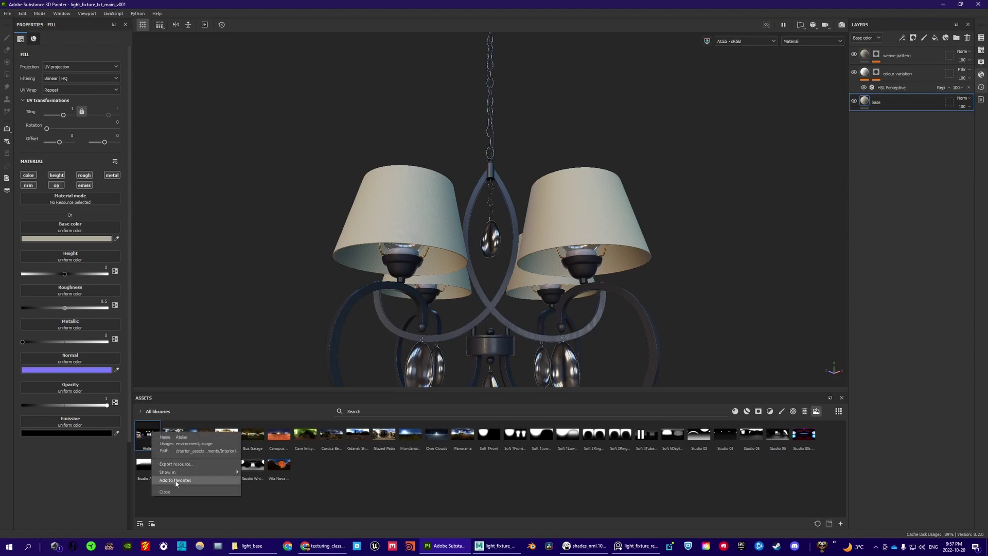
{"action": "mouse_move", "coordinate": [176, 476]}
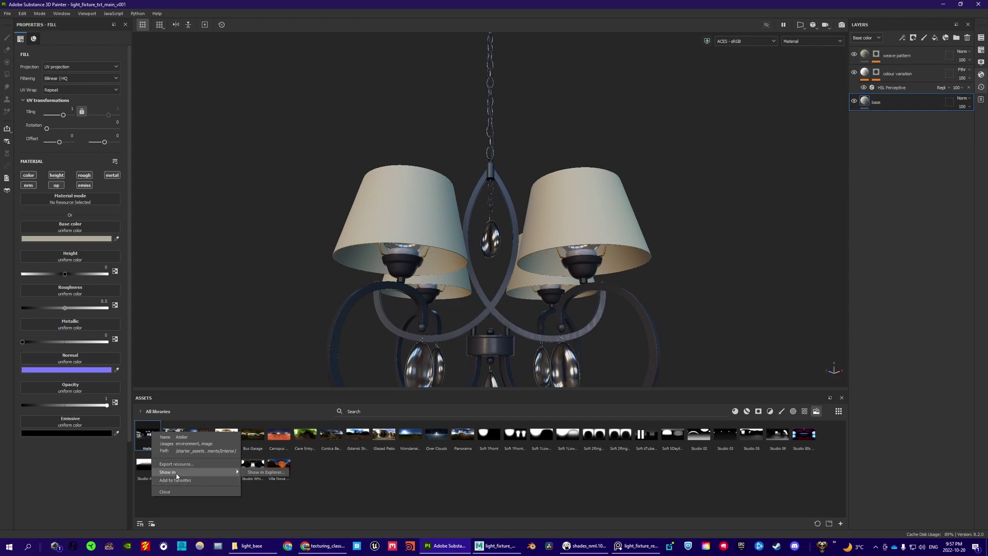
{"action": "left_click", "coordinate": [258, 473]}
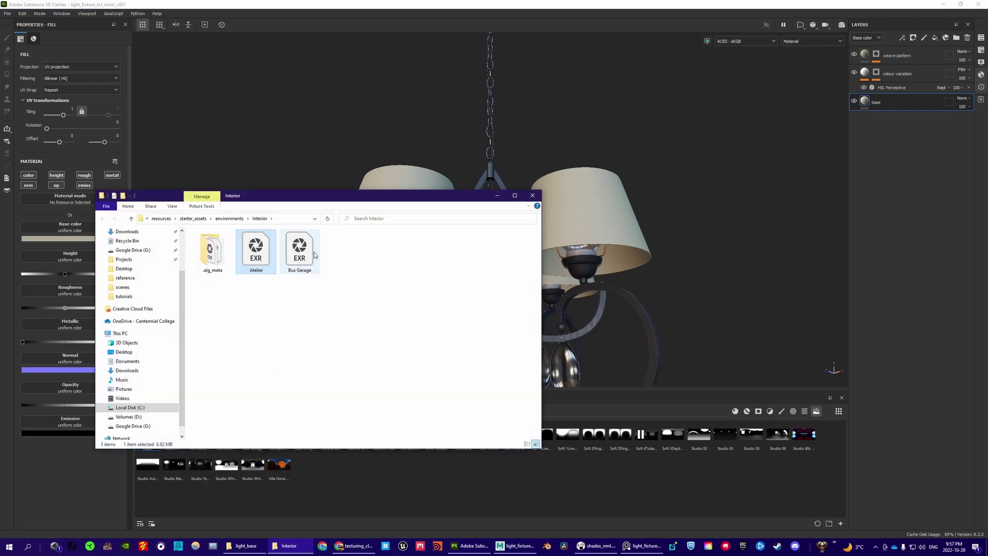
{"action": "left_click_drag", "start_coordinate": [333, 197], "coordinate": [366, 191]}
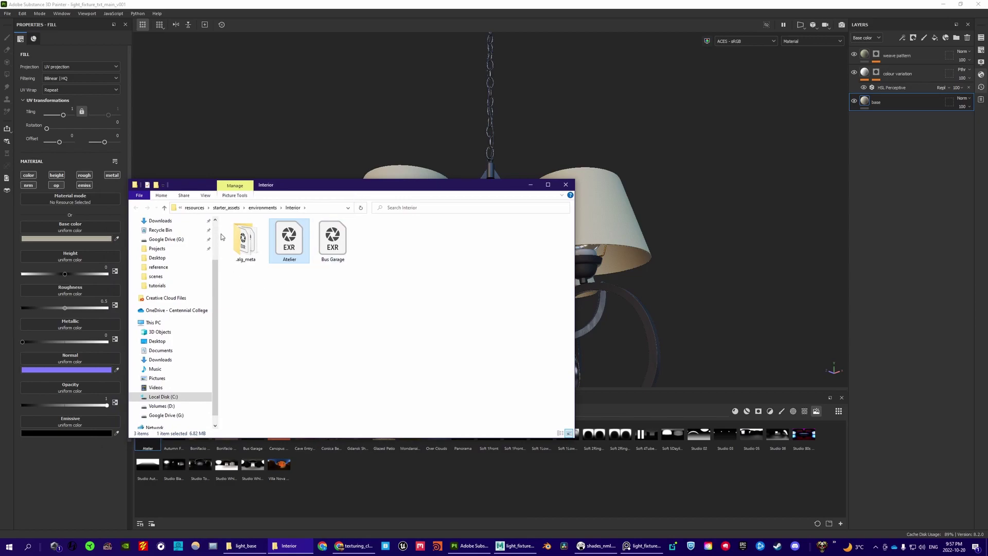
Step: Examine the HDR files in the Exterior, Studio and Interior folders under the starter_assets environments folder
{"action": "left_click", "coordinate": [267, 208]}
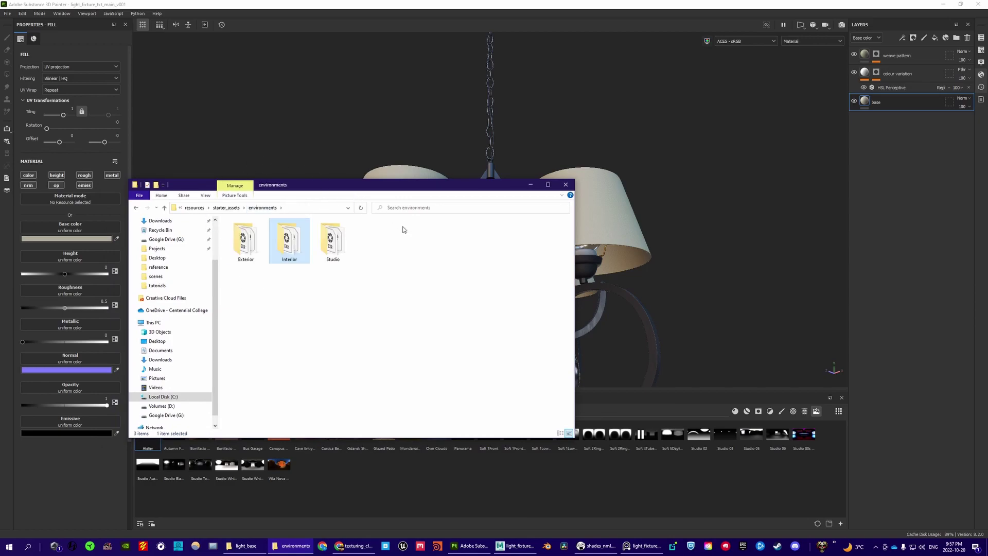
{"action": "double_click", "coordinate": [251, 239]}
{"action": "left_click_drag", "start_coordinate": [418, 181], "coordinate": [482, 106]}
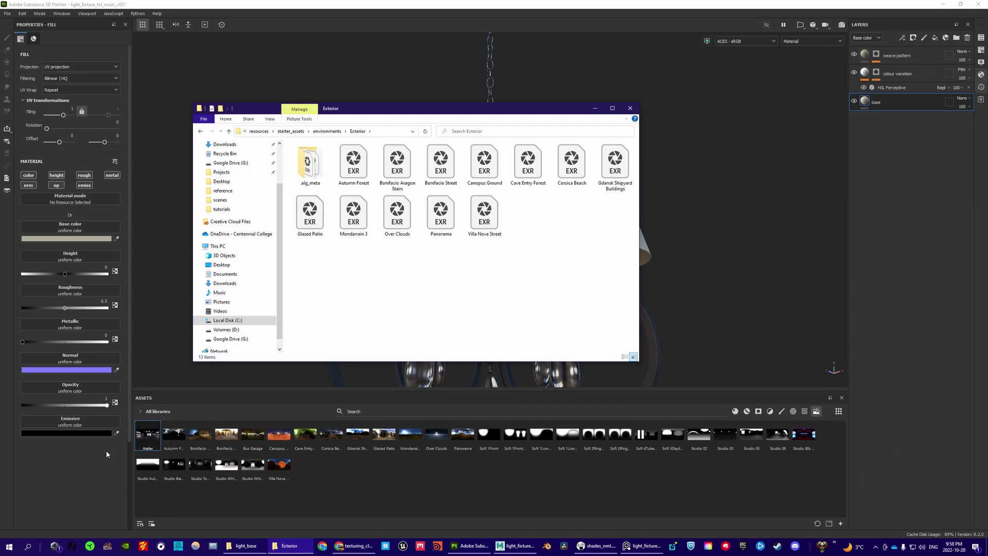
{"action": "left_click", "coordinate": [327, 131]}
{"action": "double_click", "coordinate": [350, 180]}
{"action": "key", "text": "alt+Left"}
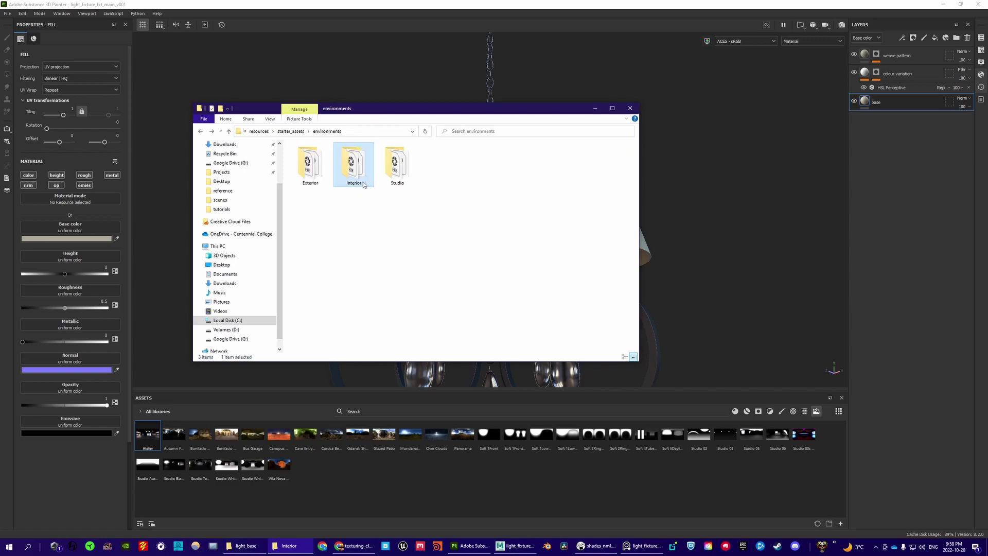
{"action": "double_click", "coordinate": [394, 170]}
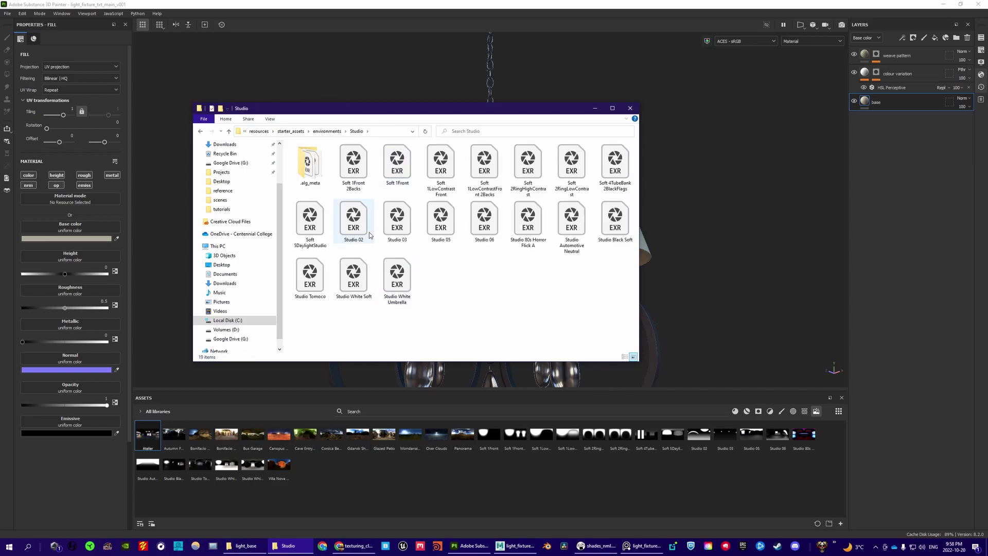
{"action": "key", "text": "alt+Left"}
{"action": "double_click", "coordinate": [353, 165]}
{"action": "left_click", "coordinate": [355, 173]}
{"action": "left_click", "coordinate": [372, 214]}
{"action": "left_click_drag", "start_coordinate": [493, 111], "coordinate": [513, 124]}
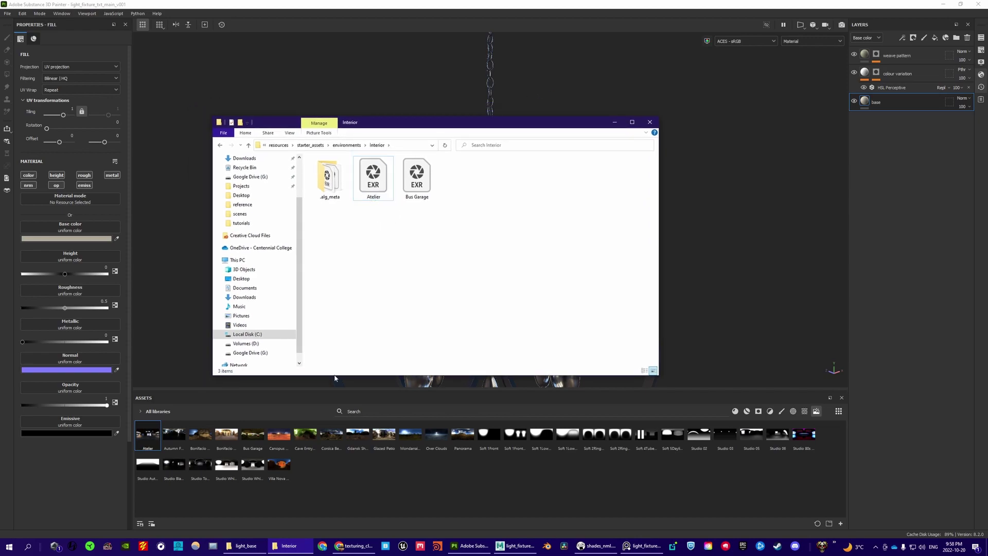
Step: Switch to Maya and connect a new File texture to the color of the aiSkyDomeLight1 light
{"action": "left_click", "coordinate": [514, 545]}
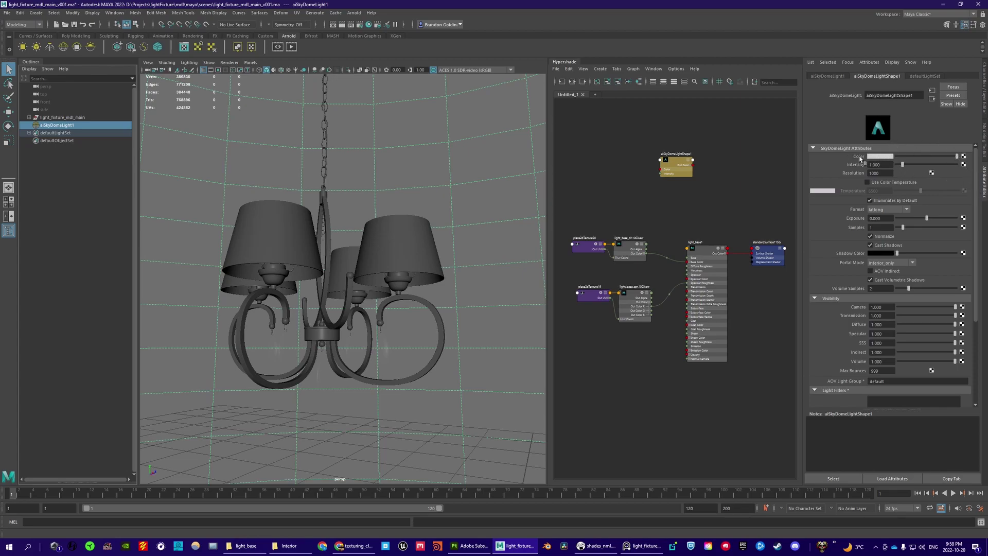
{"action": "left_click", "coordinate": [964, 156]}
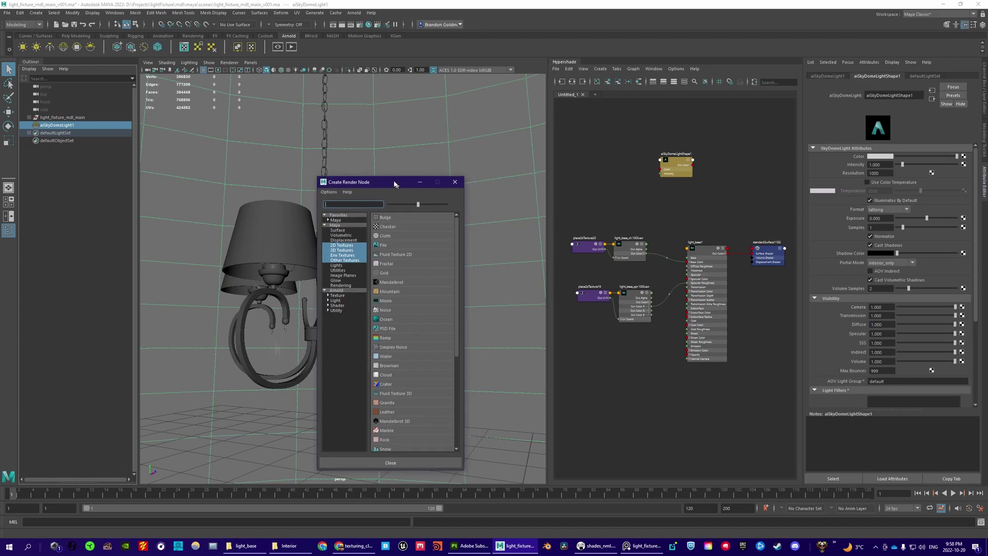
{"action": "left_click", "coordinate": [383, 243]}
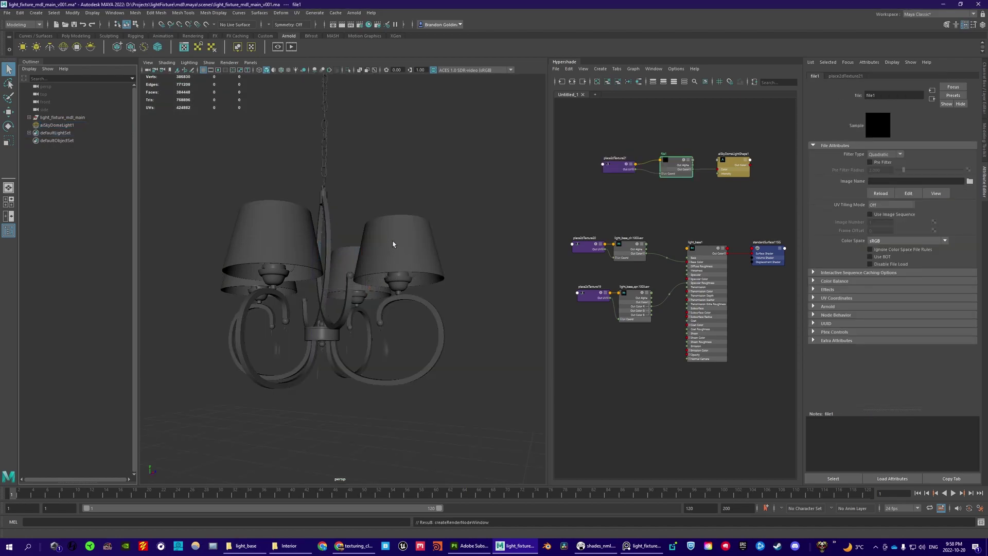
{"action": "scroll", "coordinate": [628, 205], "scroll_direction": "up", "scroll_amount": 4}
{"action": "middle_click_drag", "start_coordinate": [628, 207], "coordinate": [582, 246], "text": "alt"}
{"action": "scroll", "coordinate": [638, 234], "scroll_direction": "down", "scroll_amount": 2}
{"action": "middle_click_drag", "start_coordinate": [641, 236], "coordinate": [638, 239], "text": "alt"}
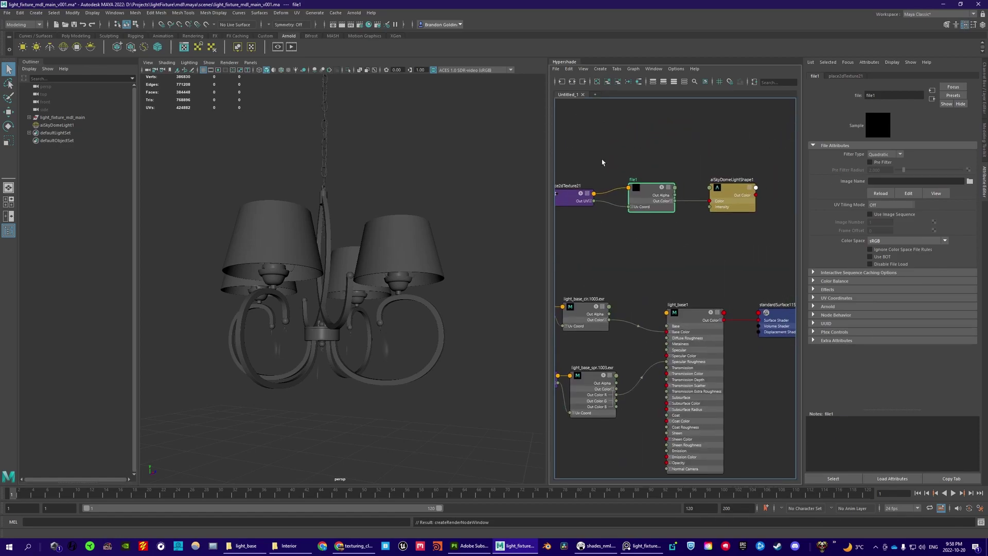
{"action": "middle_click_drag", "start_coordinate": [601, 162], "coordinate": [607, 163], "text": "alt"}
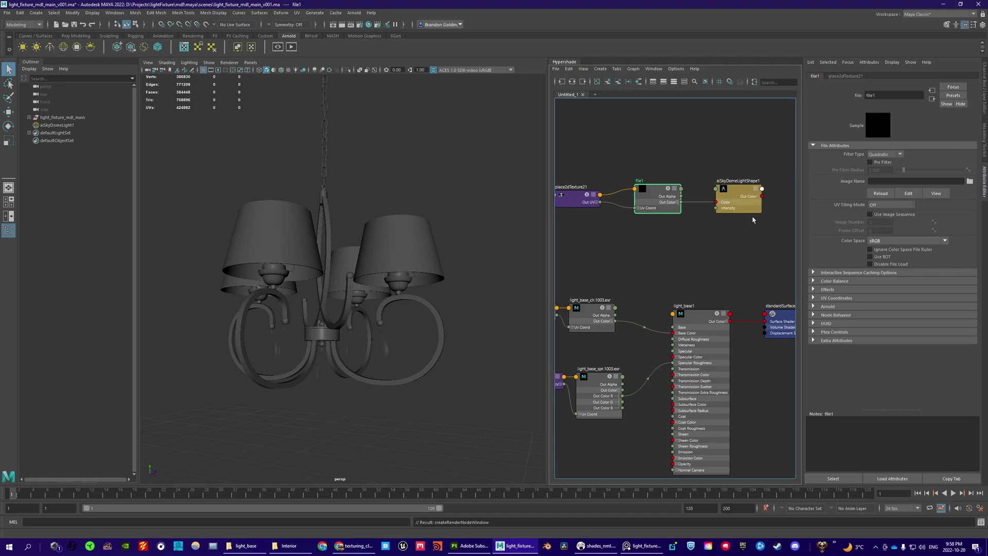
{"action": "middle_click_drag", "start_coordinate": [735, 245], "coordinate": [719, 237], "text": "alt"}
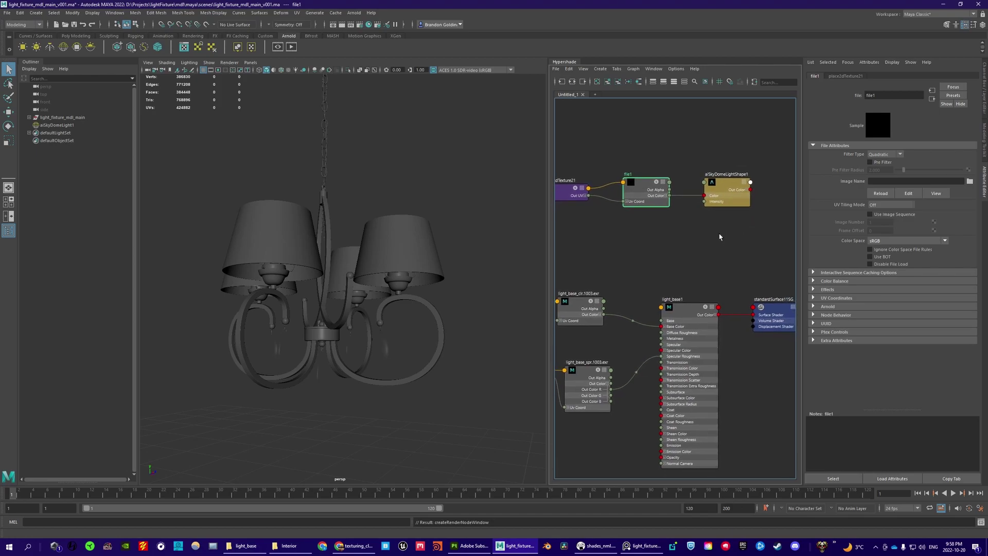
Step: Start choosing the image for the file1 texture and copy the Interior environments folder path from File Explorer
{"action": "left_click", "coordinate": [289, 545]}
{"action": "left_click_drag", "start_coordinate": [477, 124], "coordinate": [434, 133]}
{"action": "left_click", "coordinate": [883, 181]}
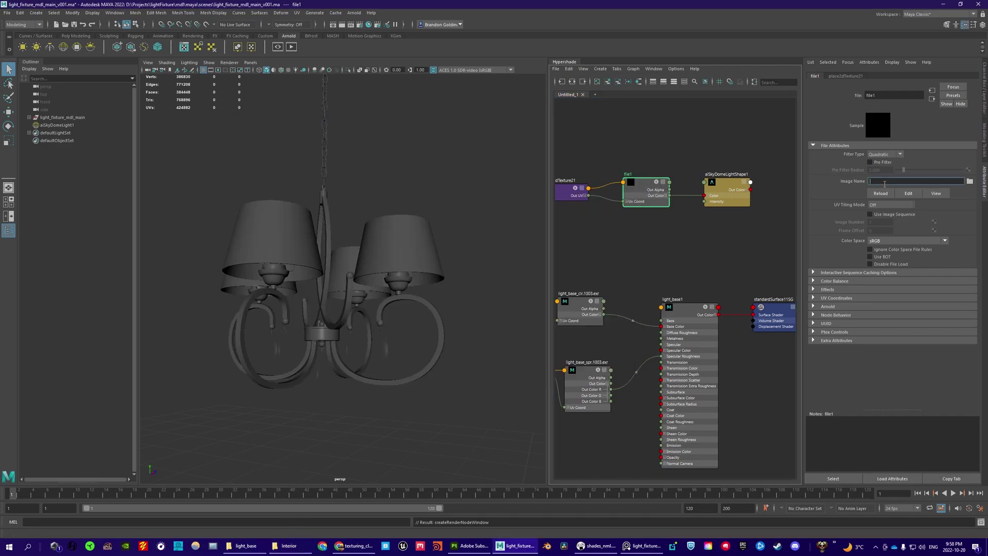
{"action": "left_click", "coordinate": [969, 181]}
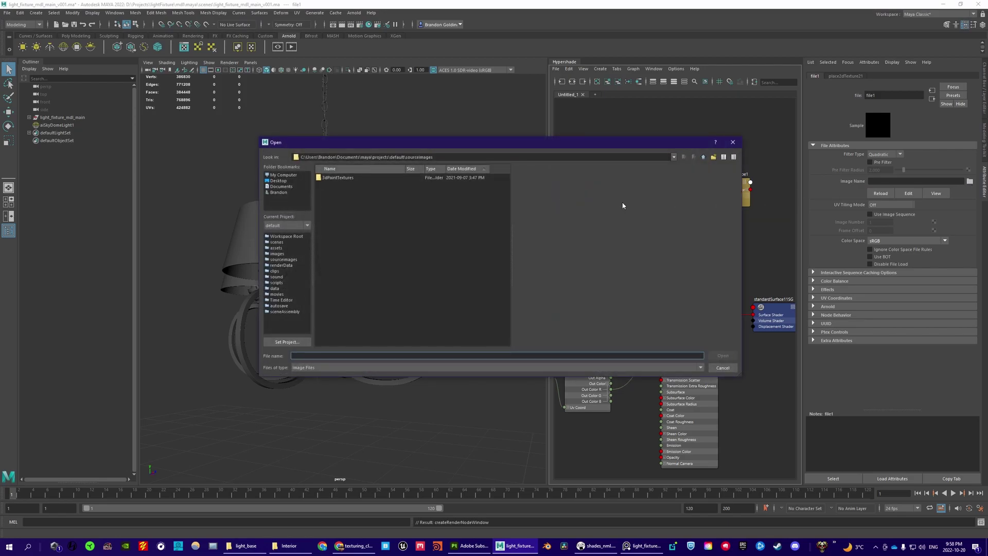
{"action": "key", "text": "alt+Tab"}
{"action": "left_click", "coordinate": [370, 153]}
{"action": "key", "text": "ctrl+c"}
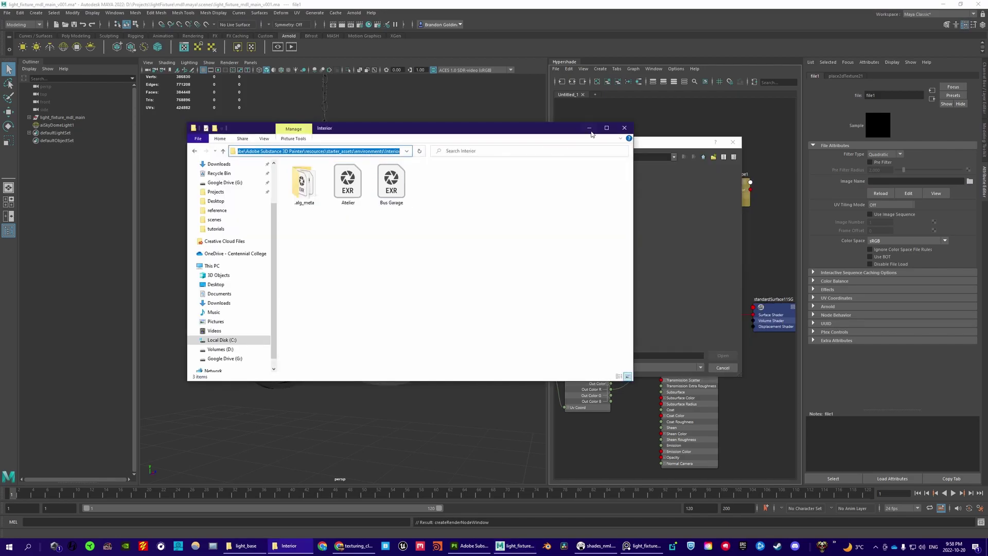
Step: Go to the copied folder path, load Atelier.exr as the skydome texture and check the environment around the chandelier
{"action": "left_click", "coordinate": [589, 129]}
{"action": "left_click", "coordinate": [471, 157]}
{"action": "key", "text": "ctrl+v"}
{"action": "key", "text": "Return"}
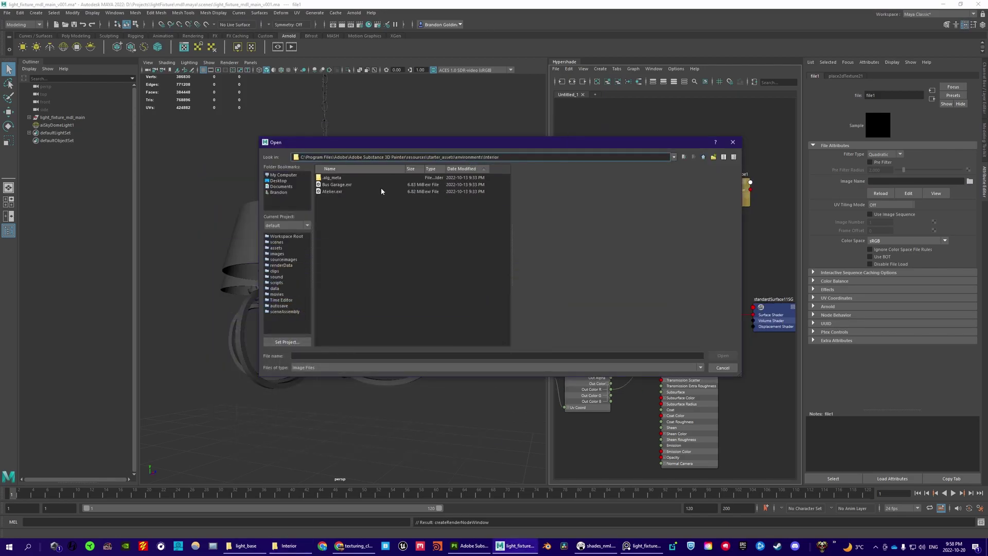
{"action": "left_click", "coordinate": [325, 192]}
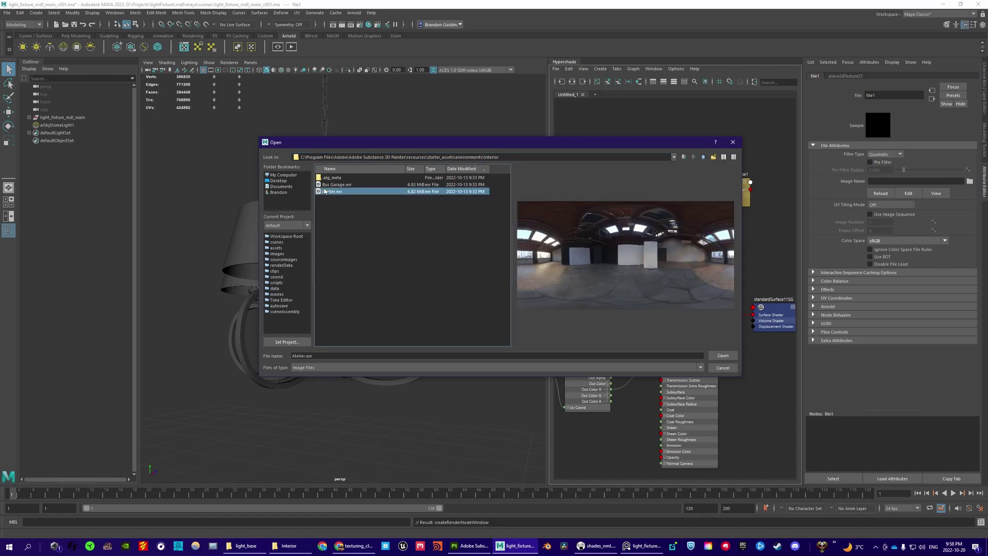
{"action": "left_click", "coordinate": [722, 355]}
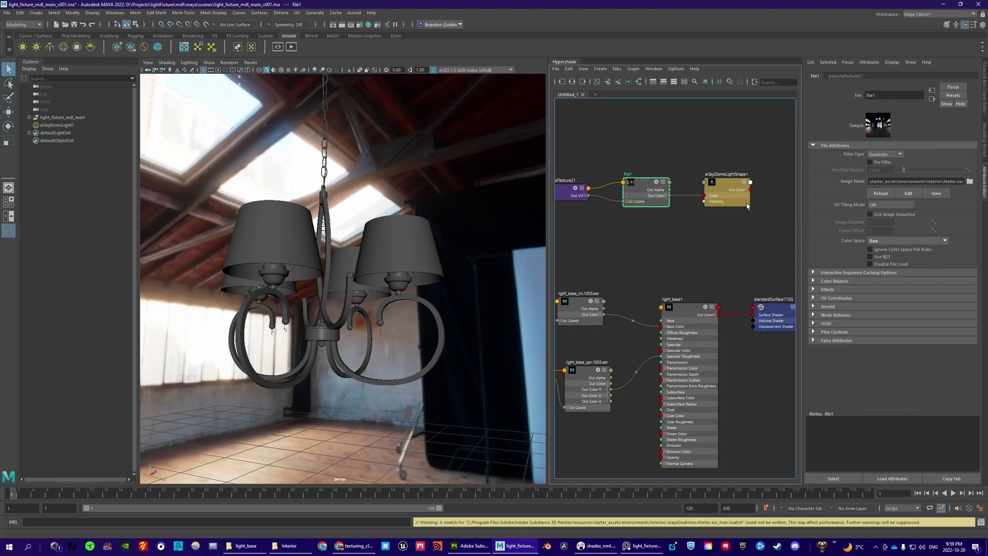
{"action": "left_click_drag", "start_coordinate": [270, 270], "coordinate": [218, 240], "text": "alt"}
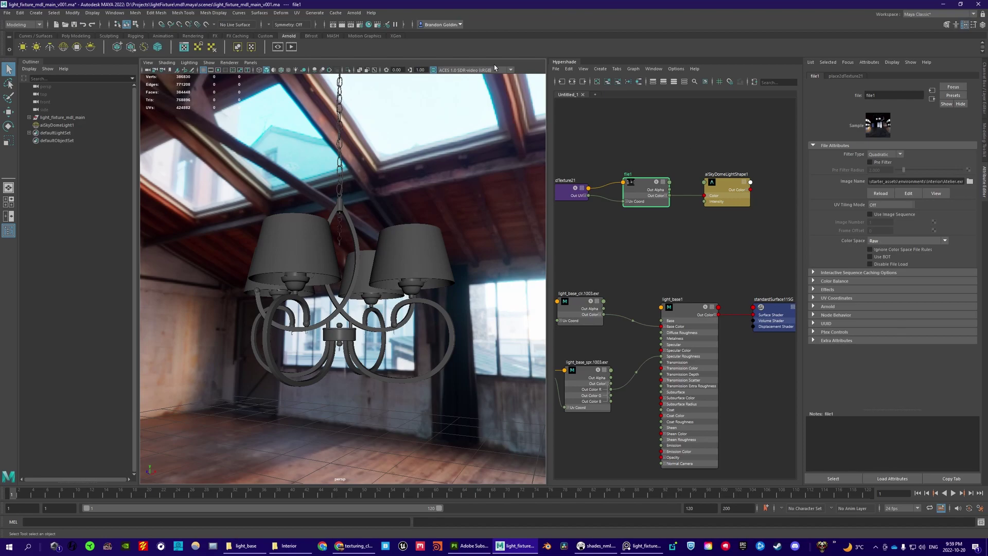
{"action": "mouse_move", "coordinate": [392, 228]}
{"action": "left_mouse_down", "text": "alt"}
{"action": "mouse_move", "coordinate": [435, 246]}
{"action": "mouse_move", "coordinate": [400, 214]}
{"action": "left_mouse_up", "text": "alt"}
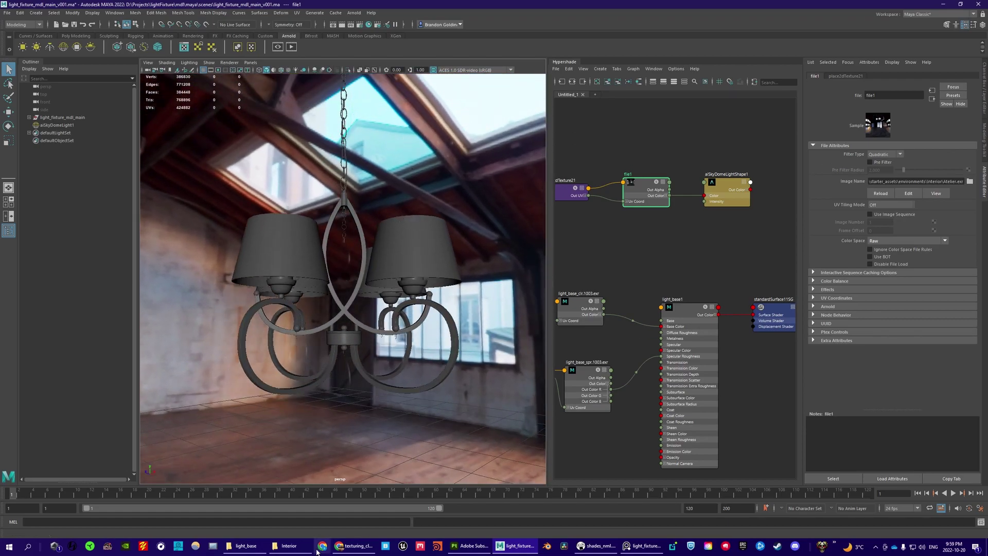
Step: Check the Atelier file's type in File Explorer and review the texturing_class slides for the color space of 16-bit and 32-bit images
{"action": "left_click", "coordinate": [301, 546]}
{"action": "left_click_drag", "start_coordinate": [349, 260], "coordinate": [352, 176]}
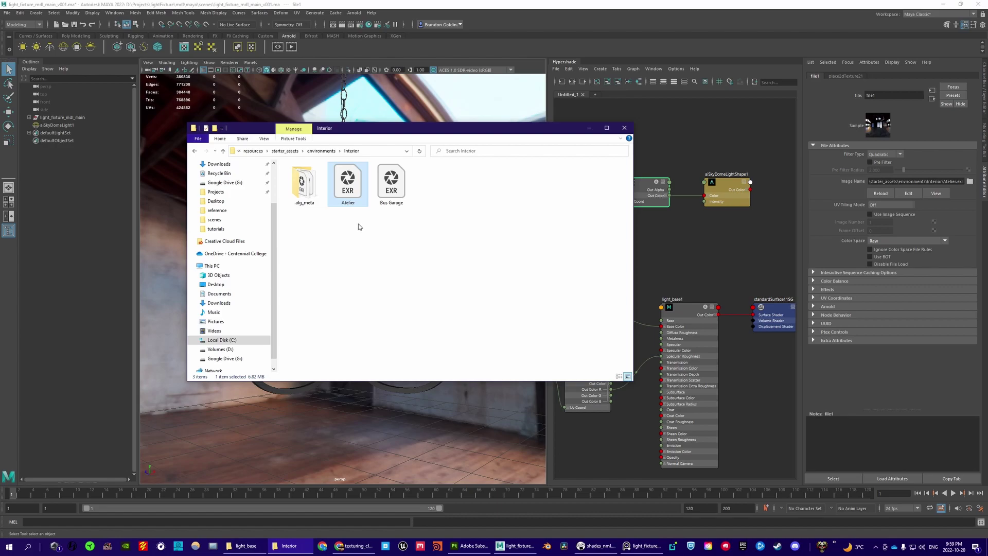
{"action": "key", "text": "alt+Tab"}
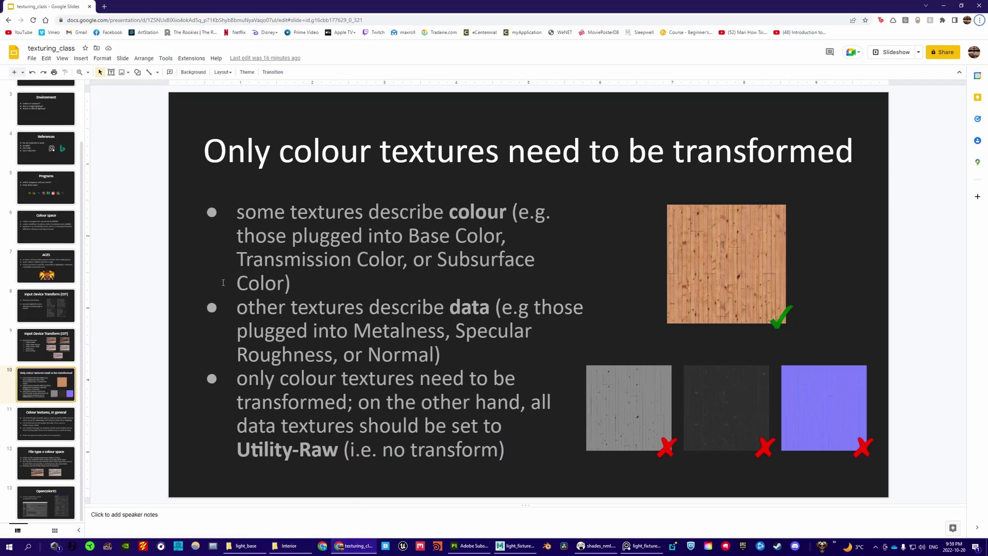
{"action": "left_click", "coordinate": [51, 330]}
{"action": "left_click", "coordinate": [38, 423]}
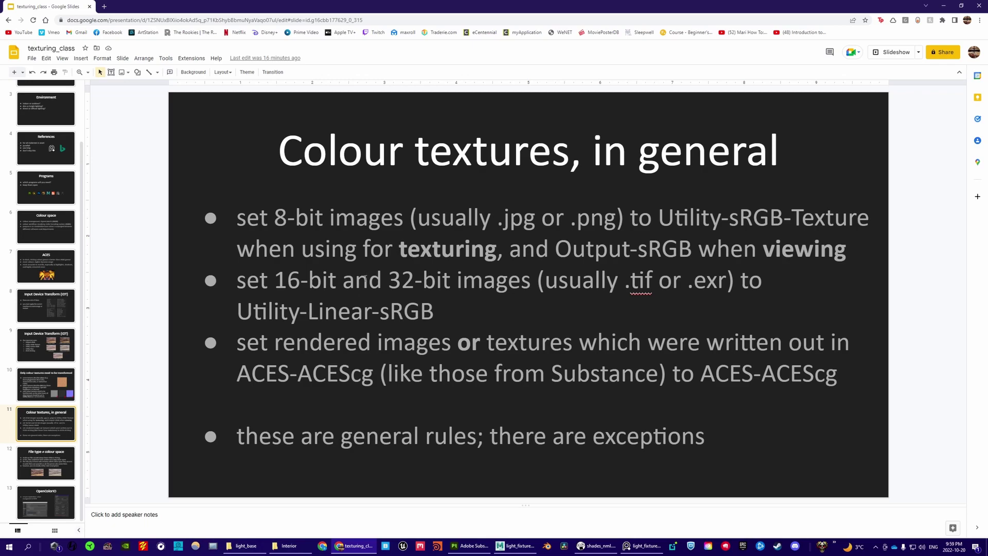
{"action": "left_click", "coordinate": [366, 280]}
{"action": "left_click_drag", "start_coordinate": [449, 308], "coordinate": [235, 282]}
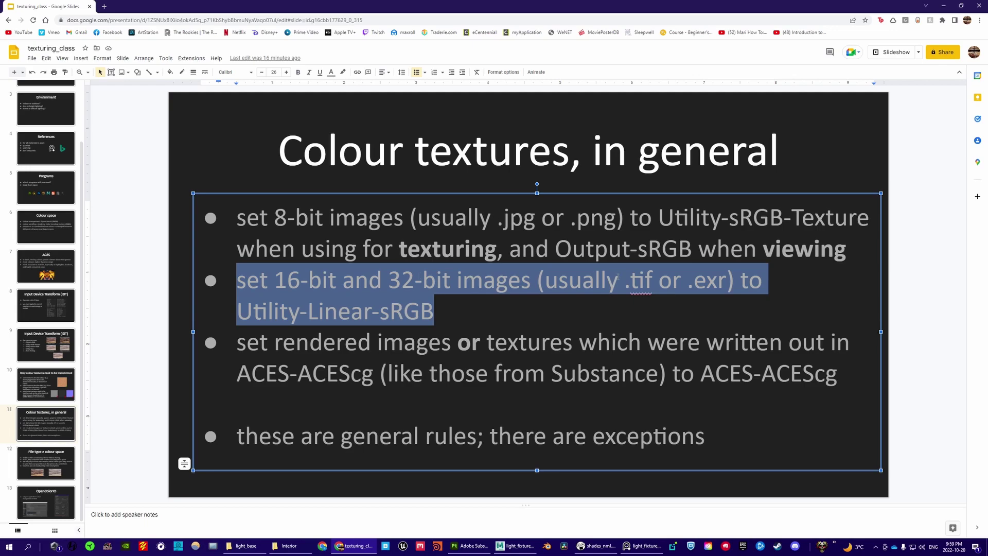
{"action": "left_click_drag", "start_coordinate": [624, 282], "coordinate": [718, 283]}
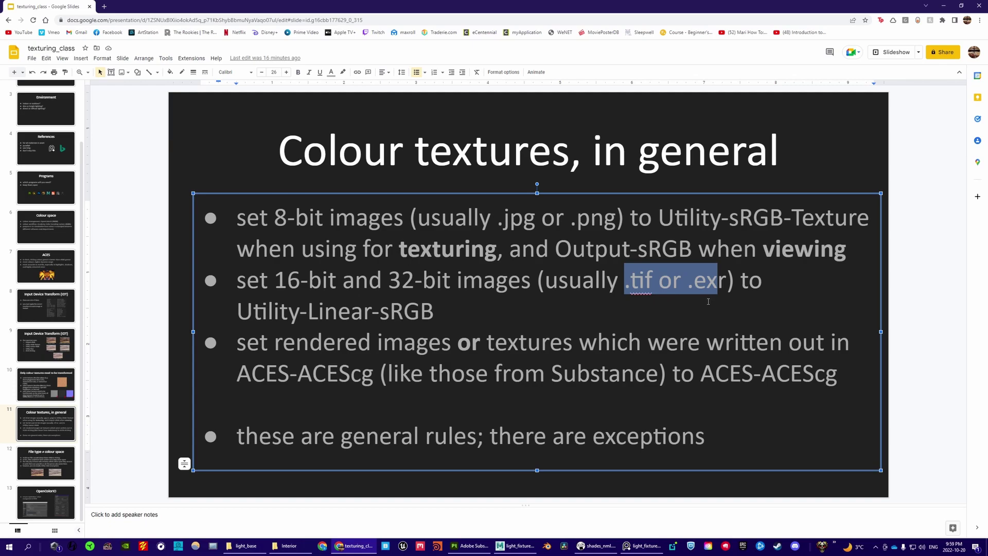
{"action": "left_click", "coordinate": [768, 282]}
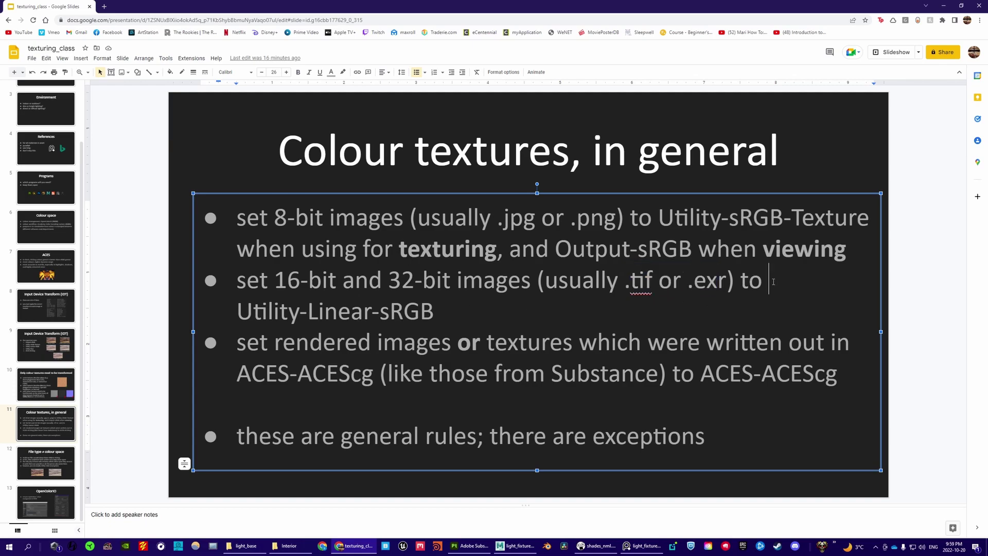
{"action": "left_click_drag", "start_coordinate": [455, 308], "coordinate": [237, 309]}
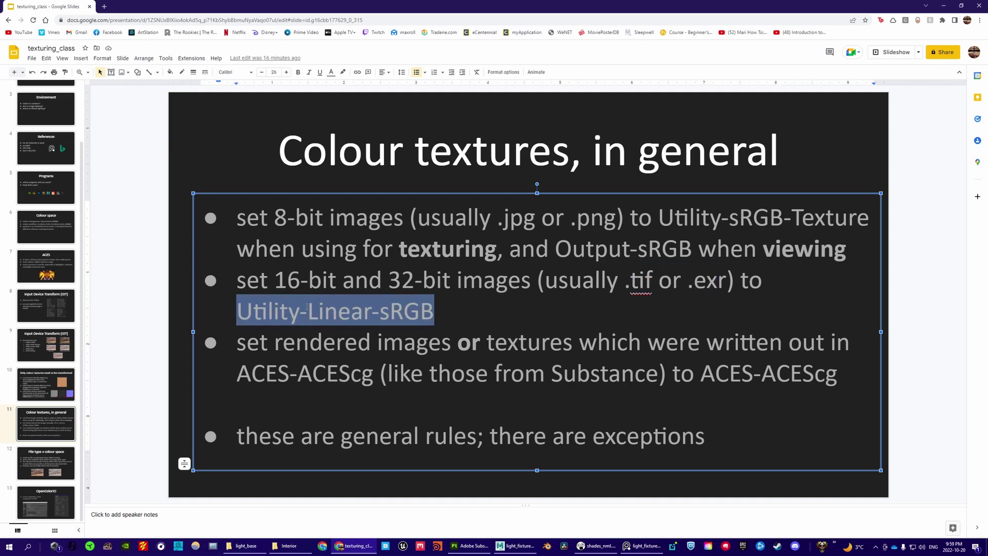
Step: Return to Maya and set the color space of the file1 skydome texture to scene-linear Rec.709-sRGB
{"action": "left_click", "coordinate": [943, 5]}
{"action": "left_click", "coordinate": [844, 255]}
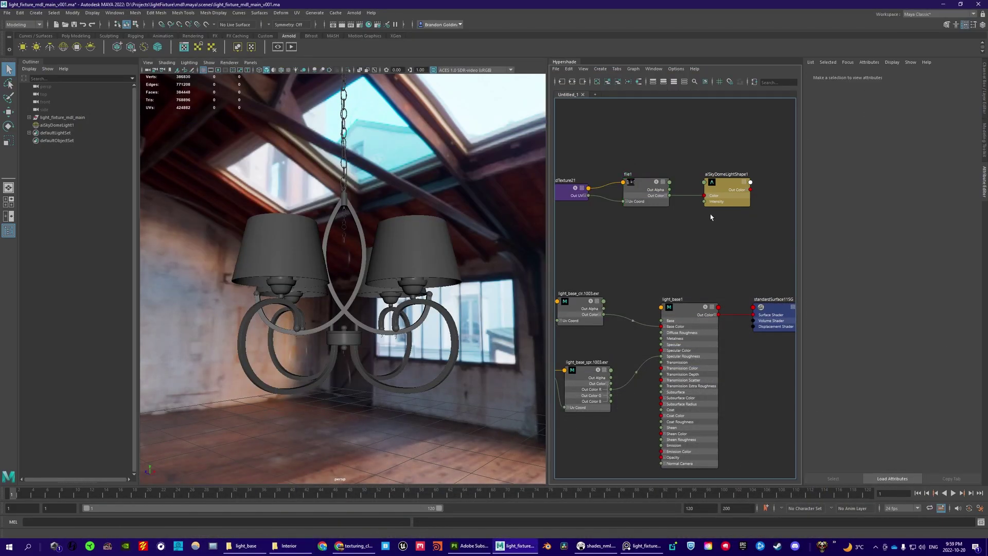
{"action": "left_click", "coordinate": [649, 198]}
{"action": "middle_click_drag", "start_coordinate": [656, 231], "coordinate": [667, 240]}
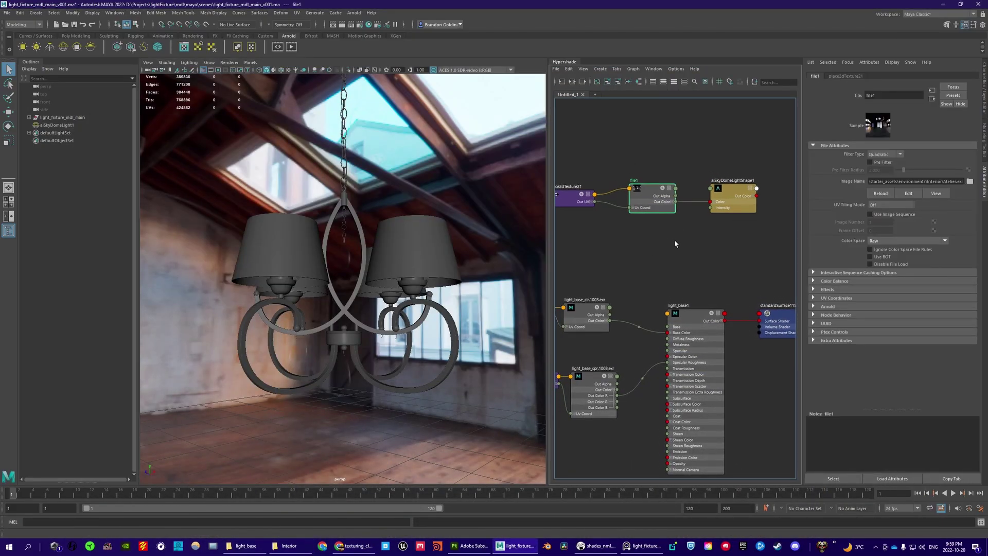
{"action": "left_click", "coordinate": [894, 242]}
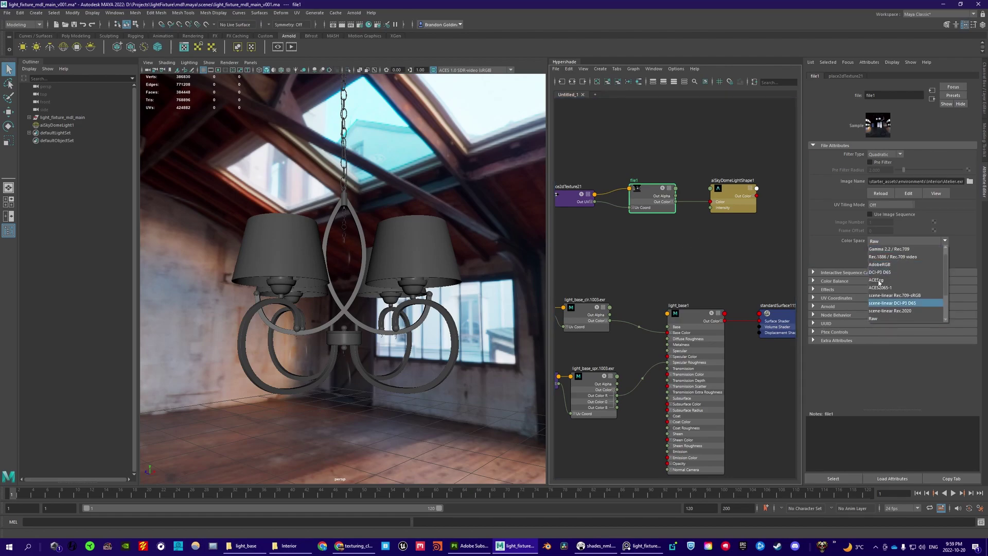
{"action": "scroll", "coordinate": [944, 273], "scroll_direction": "down", "scroll_amount": 1}
{"action": "scroll", "coordinate": [944, 274], "scroll_direction": "down", "scroll_amount": 1}
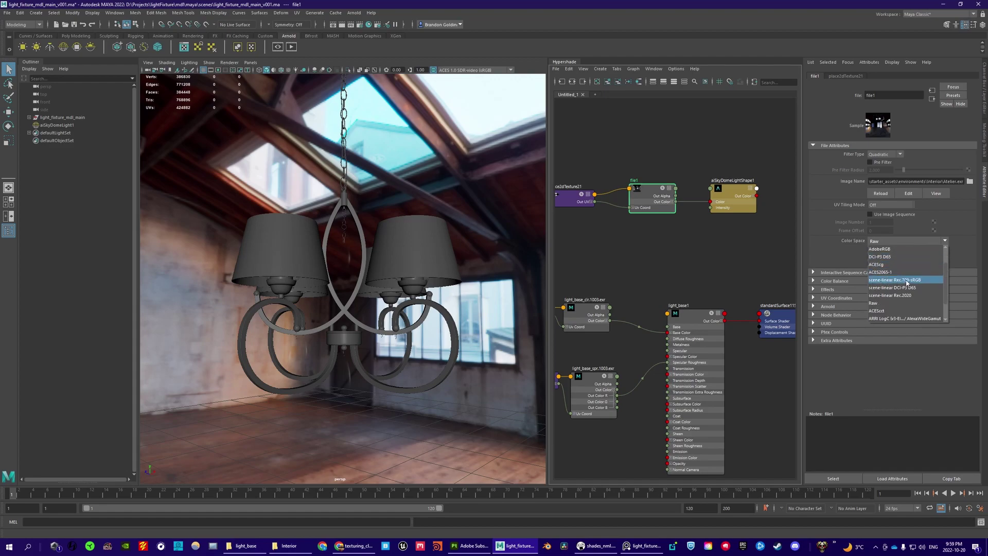
{"action": "left_click", "coordinate": [922, 280]}
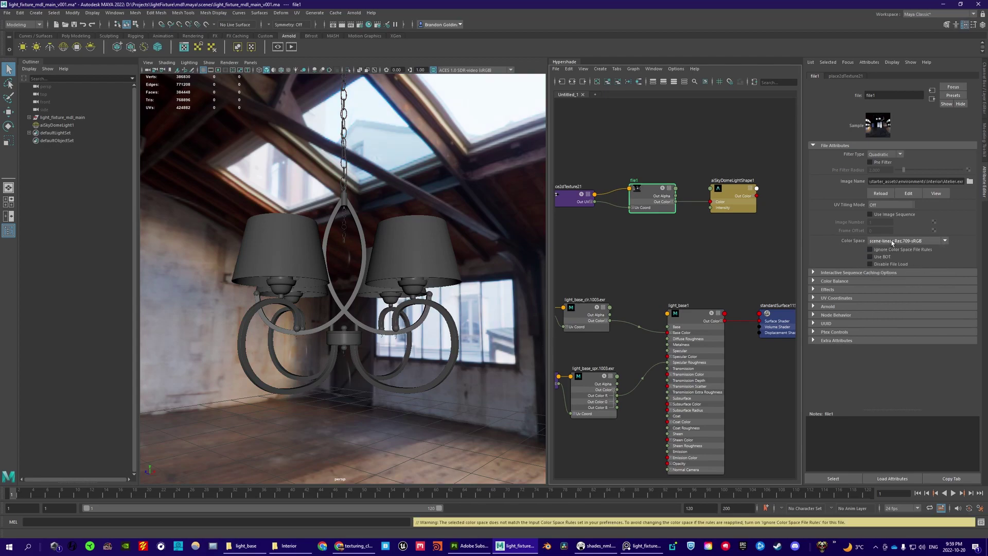
{"action": "scroll", "coordinate": [341, 191], "scroll_direction": "up", "scroll_amount": 2}
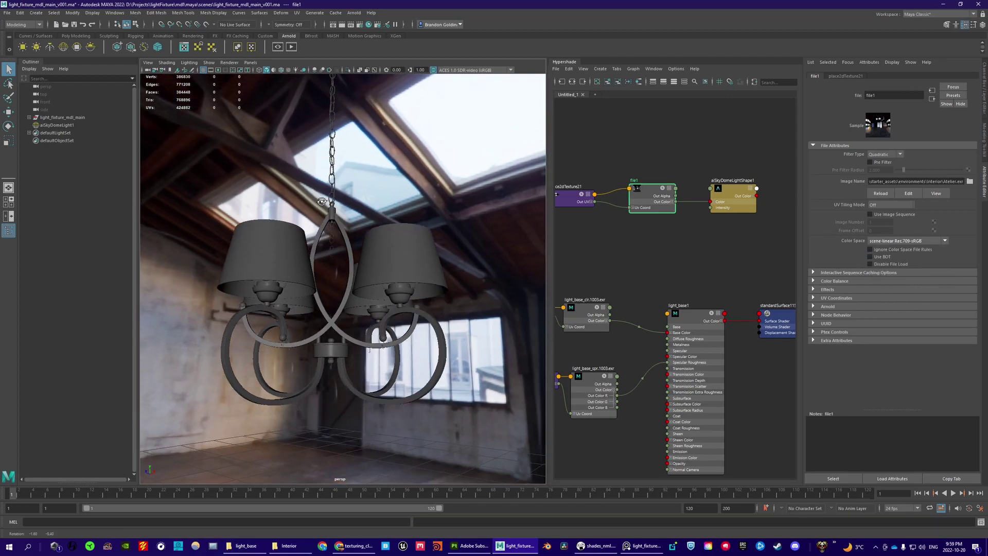
Step: Switch the file1 texture's color space to Raw for comparison and look around the environment
{"action": "left_click", "coordinate": [902, 246]}
{"action": "scroll", "coordinate": [890, 273], "scroll_direction": "down", "scroll_amount": 2}
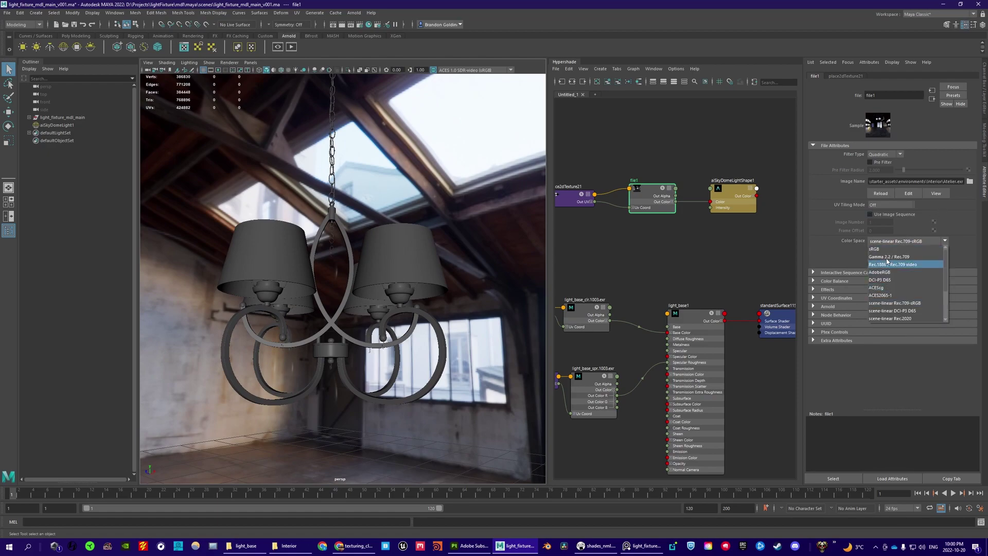
{"action": "left_click", "coordinate": [883, 280]}
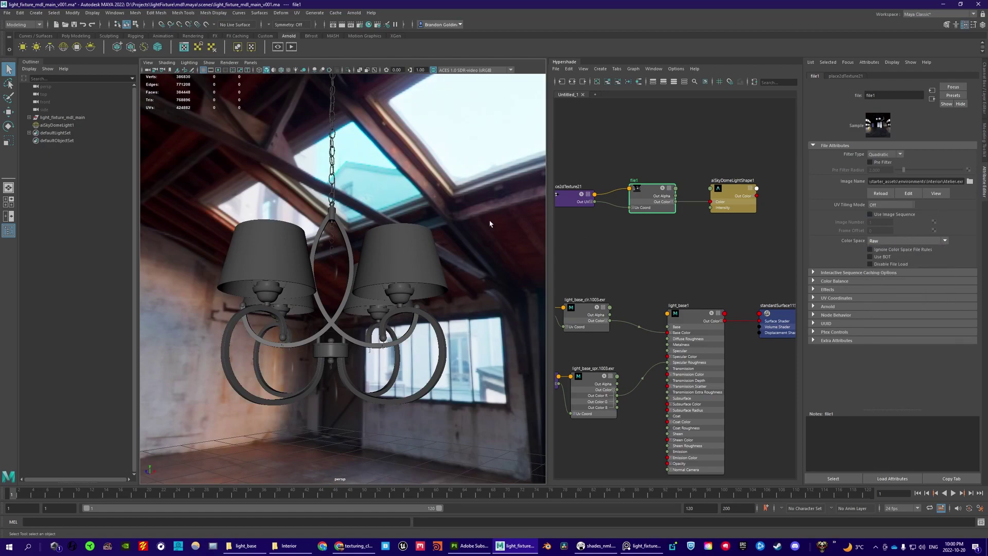
{"action": "left_click_drag", "start_coordinate": [337, 175], "coordinate": [360, 339], "text": "alt"}
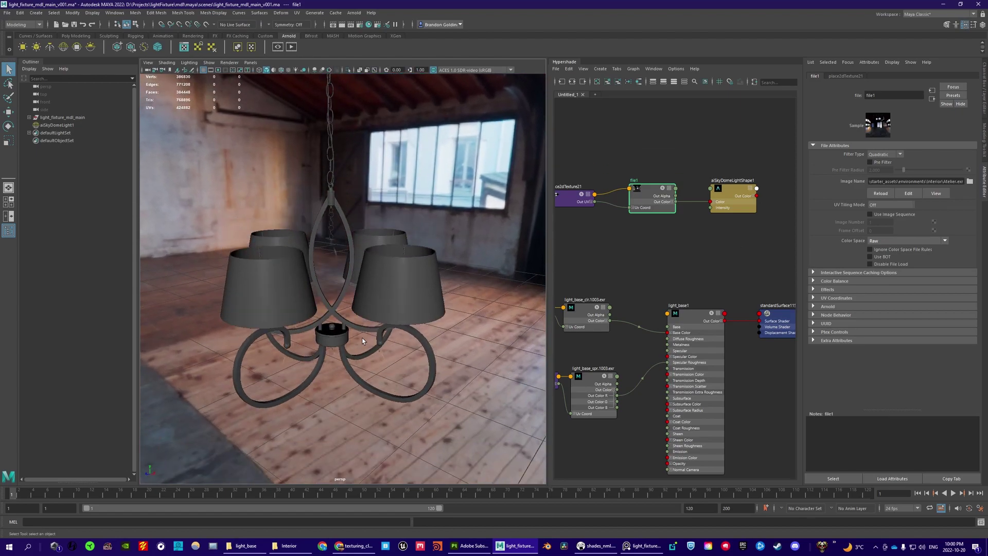
{"action": "middle_click_drag", "start_coordinate": [360, 338], "coordinate": [533, 301], "text": "alt"}
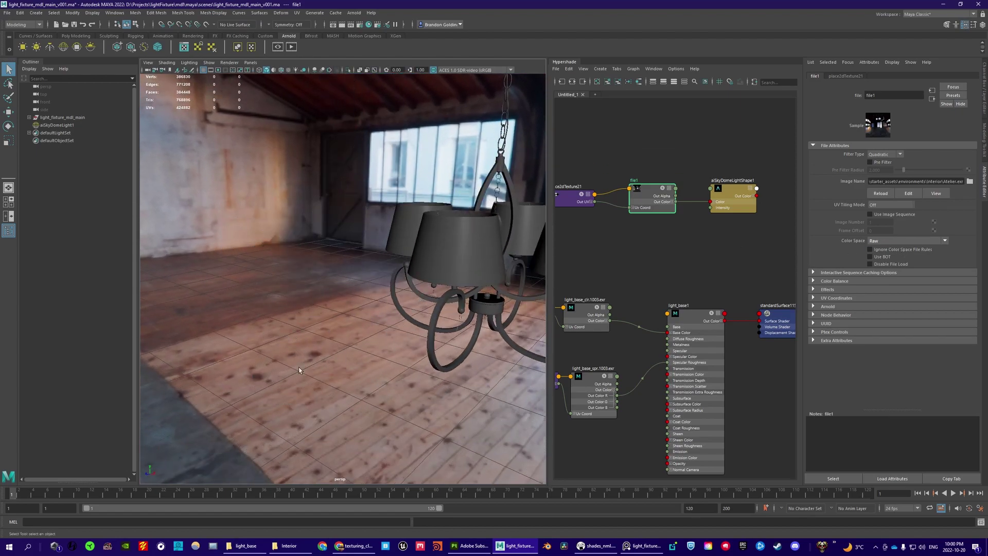
Step: Set the file1 texture's color space back to scene-linear Rec.709-sRGB
{"action": "left_click", "coordinate": [906, 241]}
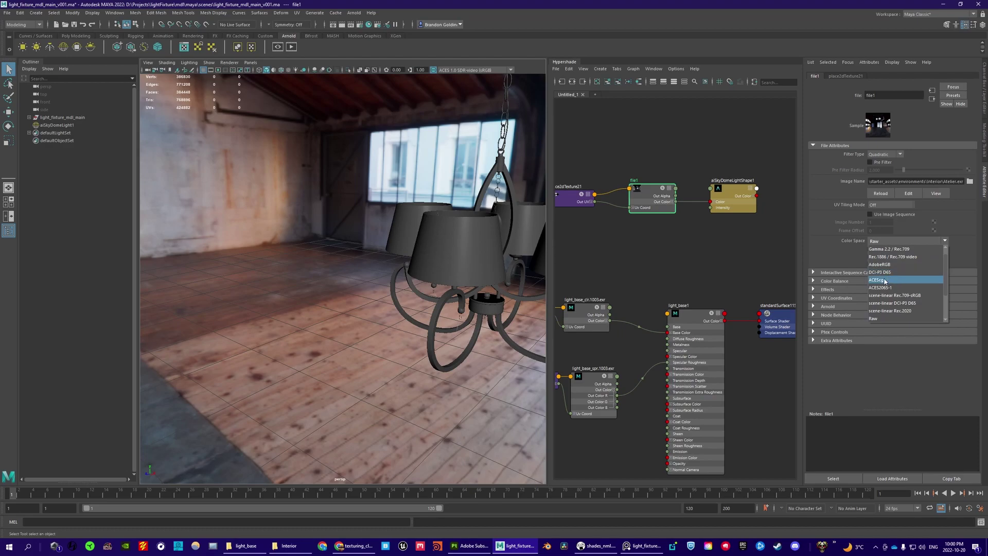
{"action": "scroll", "coordinate": [884, 281], "scroll_direction": "up", "scroll_amount": 1}
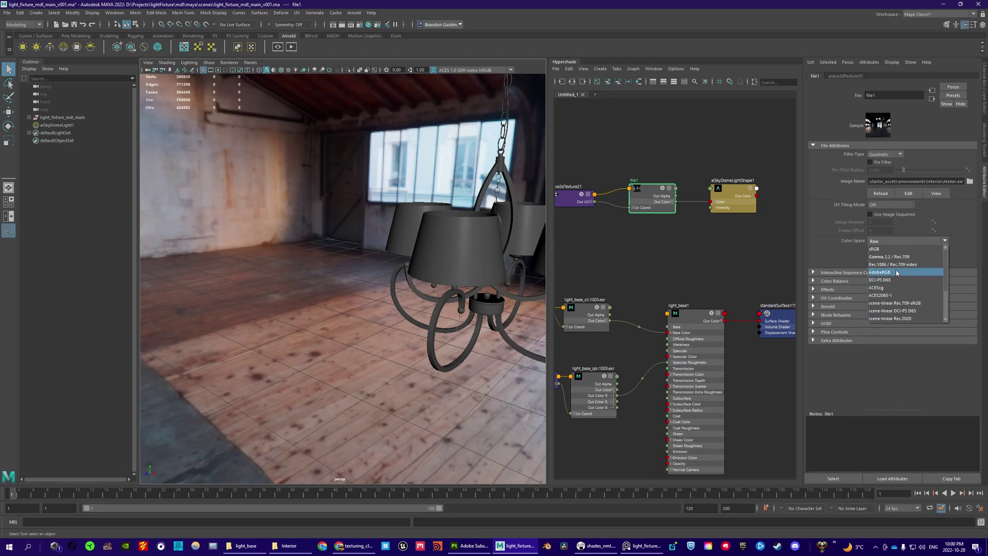
{"action": "left_click", "coordinate": [906, 304]}
Step: Frame the chandelier from a low angle against the skylights and windows and create a camera from that view
{"action": "middle_click_drag", "start_coordinate": [364, 357], "coordinate": [386, 344], "text": "alt"}
{"action": "left_click_drag", "start_coordinate": [366, 342], "coordinate": [373, 317], "text": "alt"}
{"action": "middle_click_drag", "start_coordinate": [374, 317], "coordinate": [381, 304], "text": "alt"}
{"action": "mouse_move", "coordinate": [381, 303]}
{"action": "left_mouse_down", "text": "alt"}
{"action": "mouse_move", "coordinate": [375, 354]}
{"action": "mouse_move", "coordinate": [360, 306]}
{"action": "mouse_move", "coordinate": [368, 287]}
{"action": "mouse_move", "coordinate": [378, 304]}
{"action": "left_mouse_up", "text": "alt"}
{"action": "middle_click_drag", "start_coordinate": [377, 304], "coordinate": [233, 324], "text": "alt"}
{"action": "left_click_drag", "start_coordinate": [242, 367], "coordinate": [320, 274], "text": "alt"}
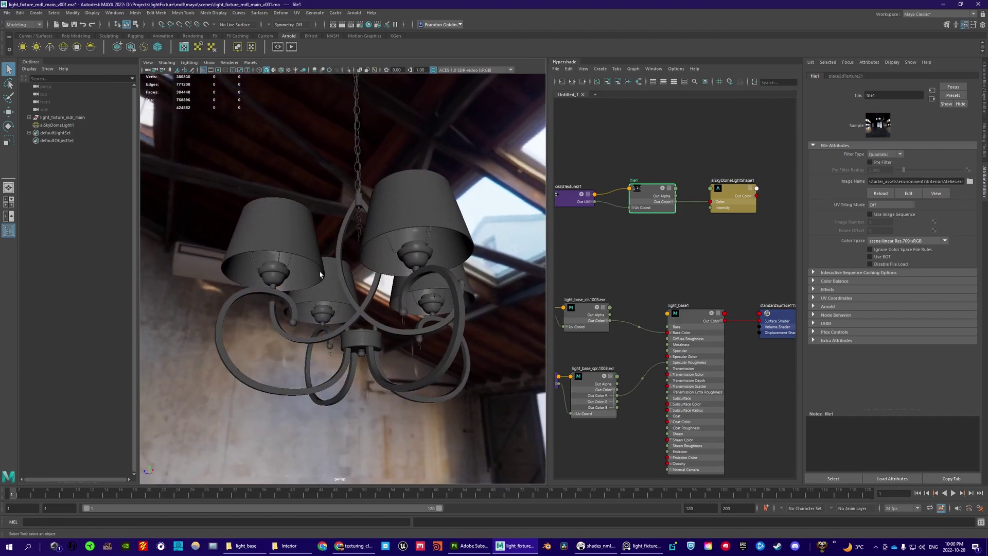
{"action": "right_click_drag", "start_coordinate": [340, 274], "coordinate": [316, 278], "text": "alt"}
{"action": "left_click_drag", "start_coordinate": [315, 278], "coordinate": [314, 303], "text": "alt"}
{"action": "right_click_drag", "start_coordinate": [314, 291], "coordinate": [331, 282], "text": "alt"}
{"action": "left_click_drag", "start_coordinate": [332, 281], "coordinate": [295, 171], "text": "alt"}
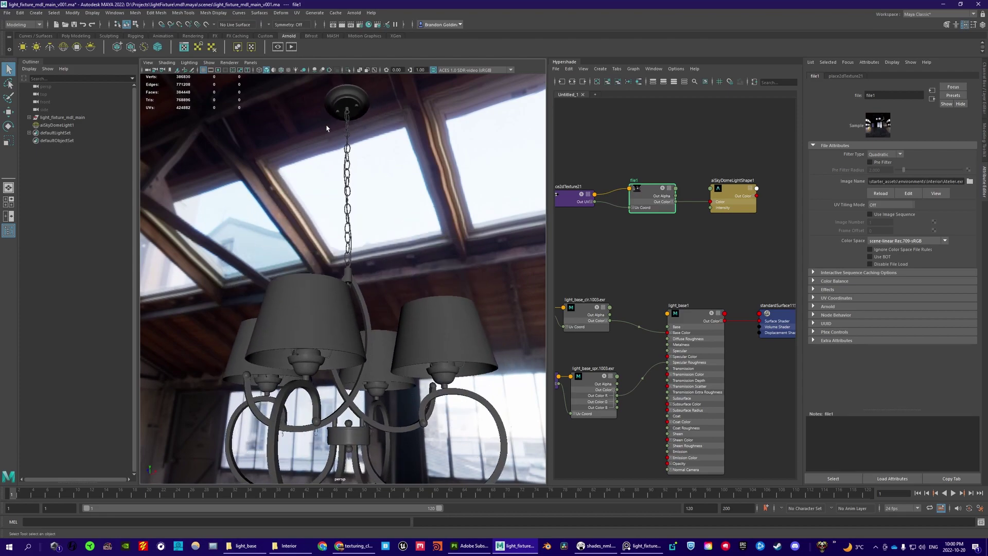
{"action": "middle_click_drag", "start_coordinate": [365, 311], "coordinate": [365, 285], "text": "alt"}
{"action": "left_click_drag", "start_coordinate": [362, 239], "coordinate": [357, 291], "text": "alt"}
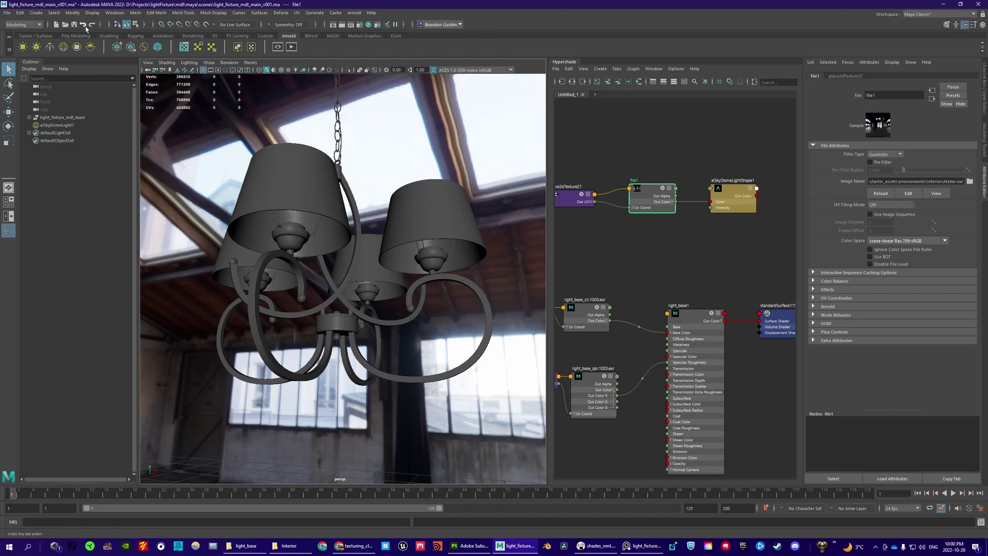
{"action": "left_click", "coordinate": [151, 64]}
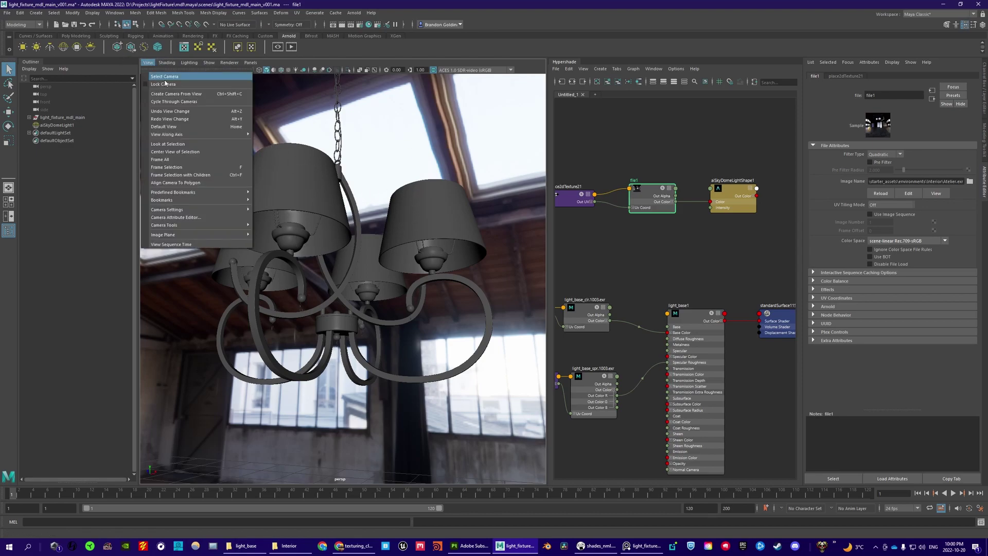
{"action": "left_click", "coordinate": [192, 95]}
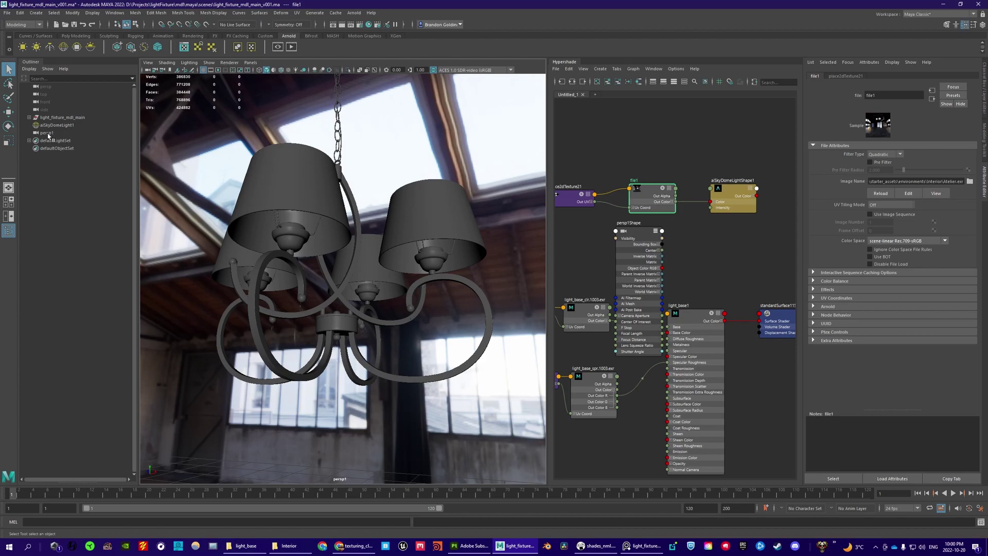
Step: Rename the new camera to cam01 and look through it in the viewport
{"action": "left_click", "coordinate": [49, 134]}
{"action": "double_click", "coordinate": [52, 134]}
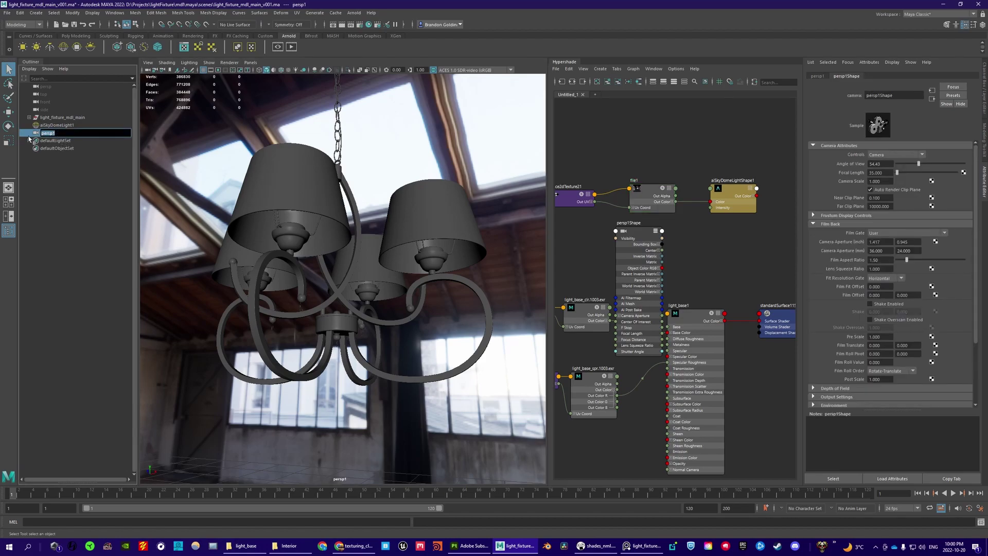
{"action": "type", "text": "dam01"}
{"action": "key", "text": "Return"}
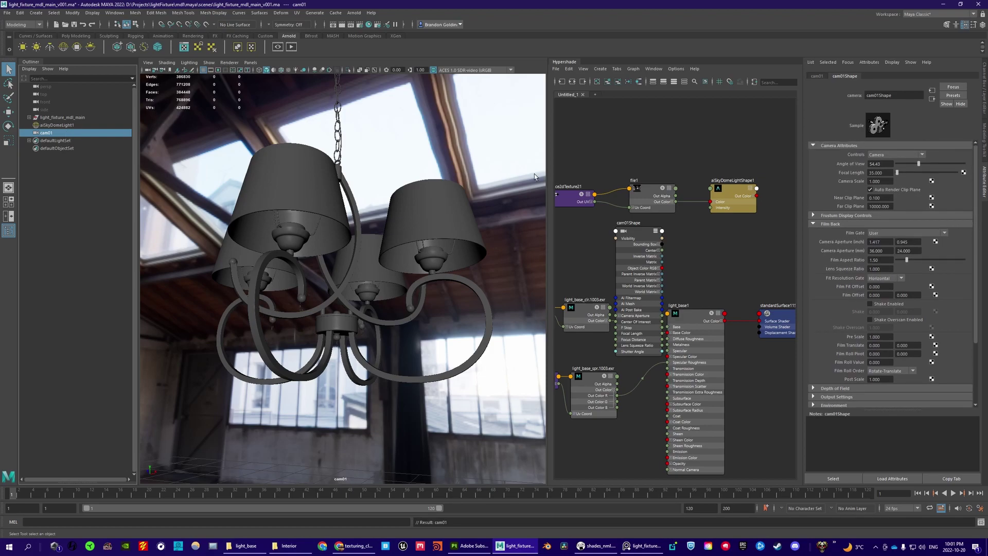
{"action": "left_click", "coordinate": [251, 63]}
{"action": "mouse_move", "coordinate": [271, 72]}
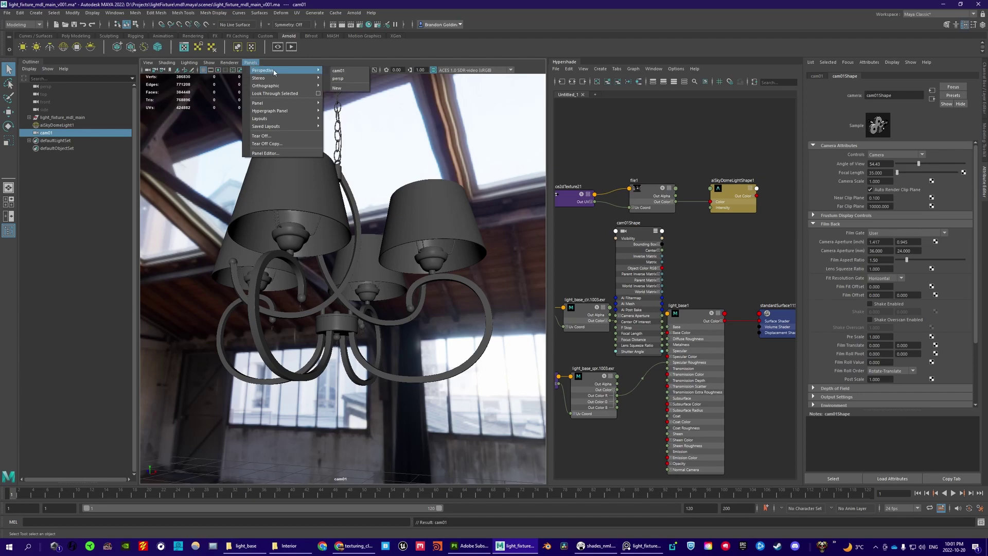
{"action": "left_click", "coordinate": [343, 72]}
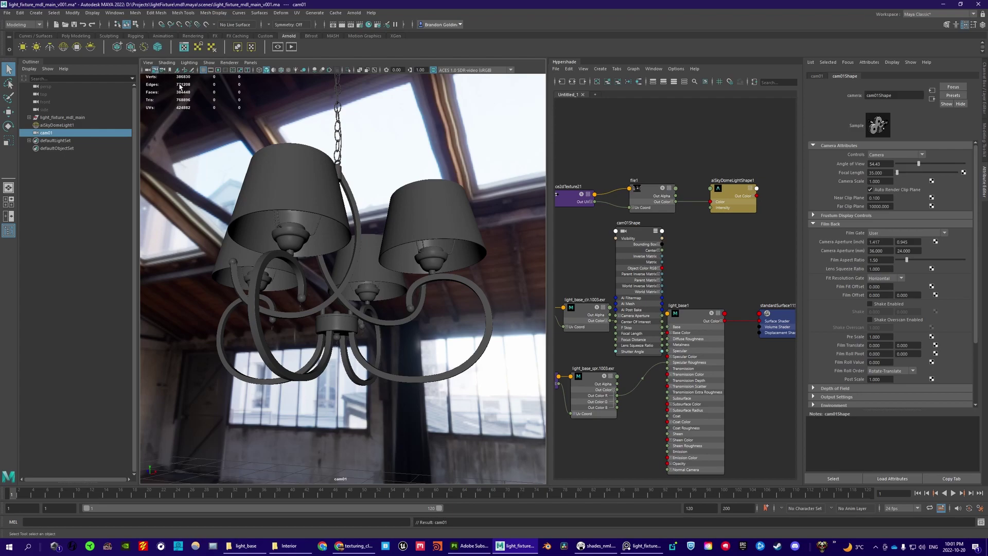
Step: Lock cam01, test moving its view, and unlock it again
{"action": "left_click", "coordinate": [155, 69]}
{"action": "middle_click_drag", "start_coordinate": [383, 179], "coordinate": [326, 212], "text": "alt"}
{"action": "left_click", "coordinate": [155, 70]}
{"action": "middle_click_drag", "start_coordinate": [270, 170], "coordinate": [344, 204], "text": "alt"}
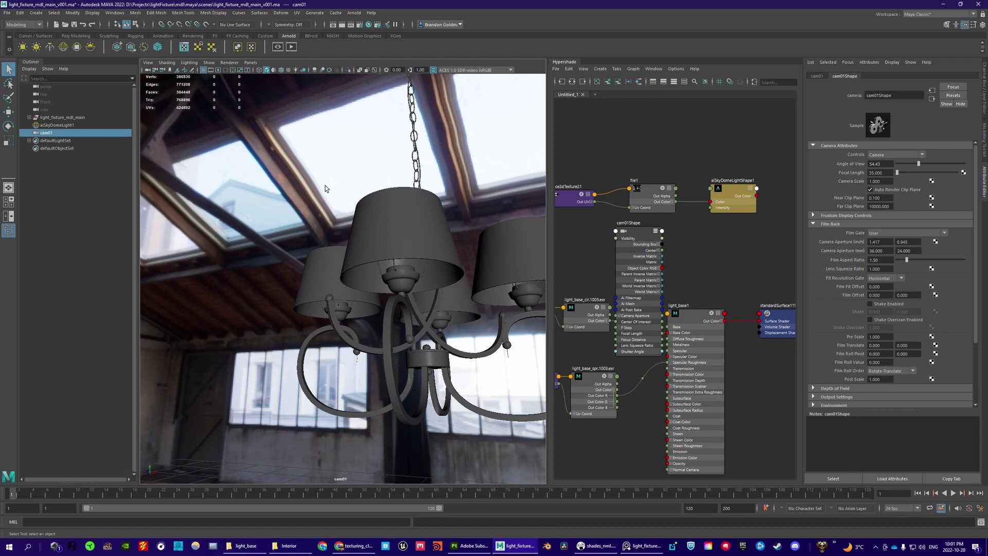
Step: Try to undo the last cam01 view change, and reframe the whole chandelier from below through cam01
{"action": "key", "text": "alt+z"}
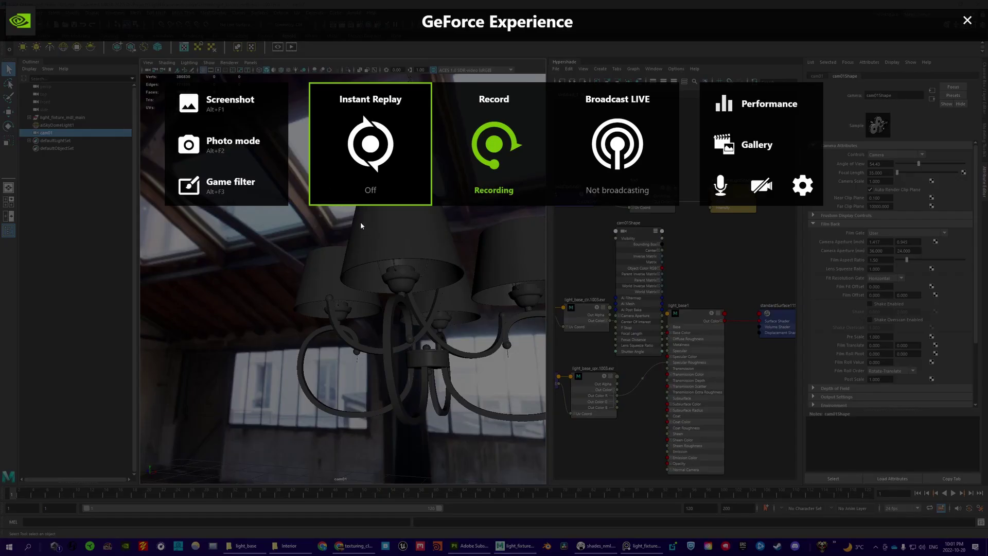
{"action": "key", "text": "alt+z"}
{"action": "key", "text": "alt+z"}
{"action": "key", "text": "alt+z"}
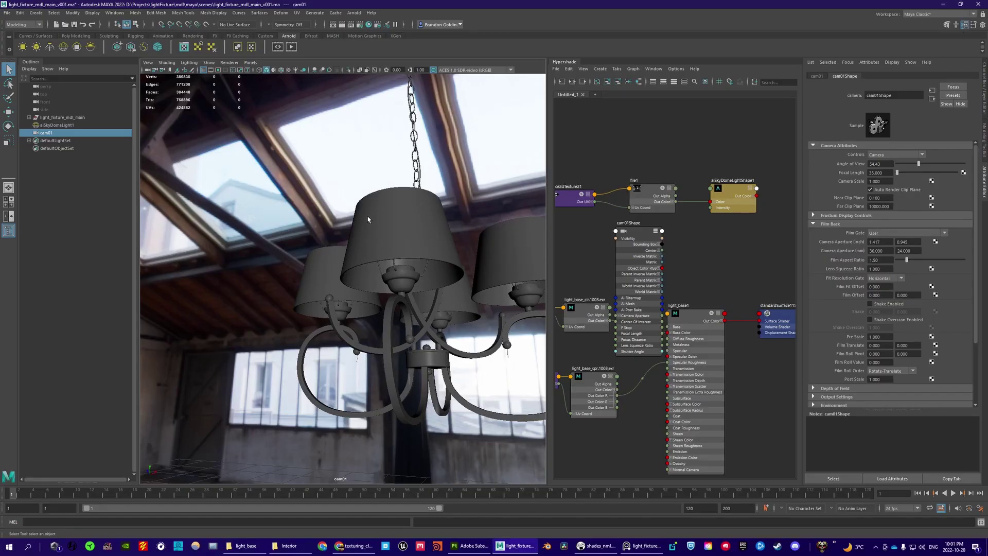
{"action": "key", "text": "alt+z"}
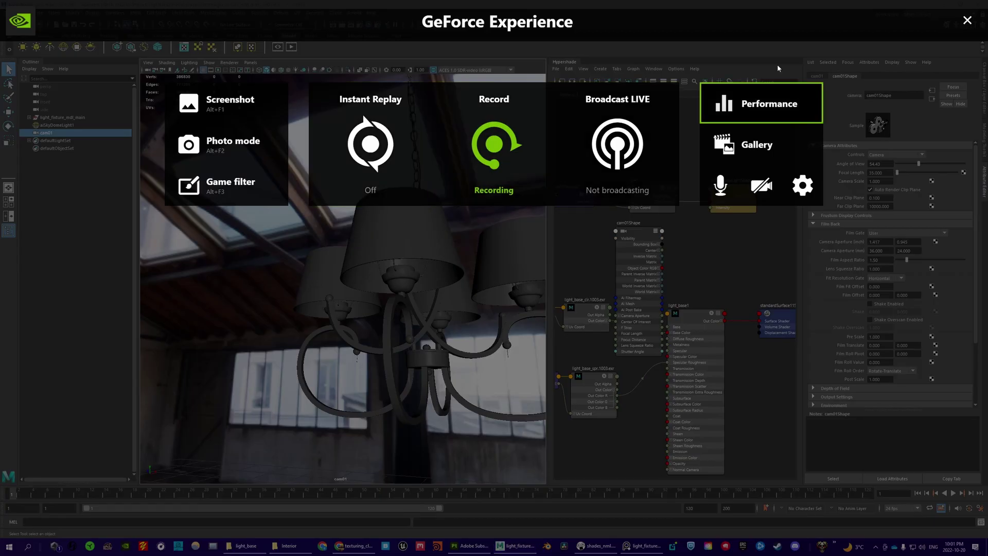
{"action": "key", "text": "alt+z"}
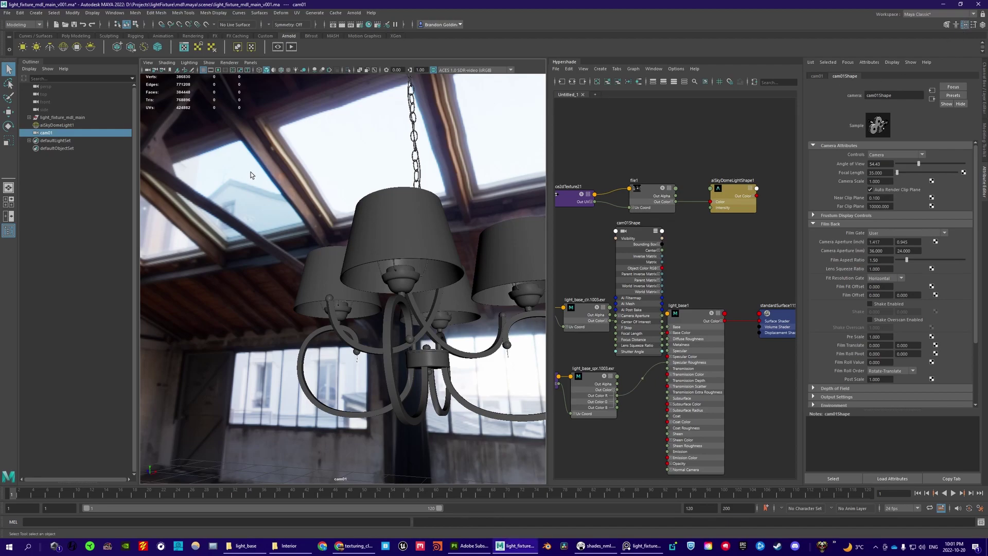
{"action": "left_click_drag", "start_coordinate": [383, 219], "coordinate": [358, 230], "text": "alt"}
{"action": "middle_click_drag", "start_coordinate": [357, 230], "coordinate": [352, 232], "text": "alt"}
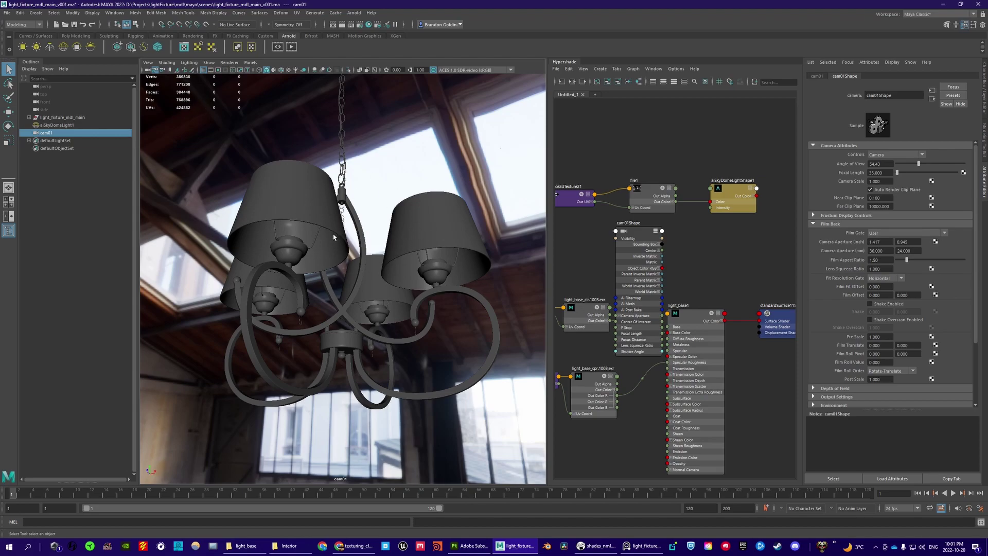
Step: Switch the viewport to the perspective view, hide the grid and examine where cam01 sits relative to the chandelier
{"action": "key", "text": "space"}
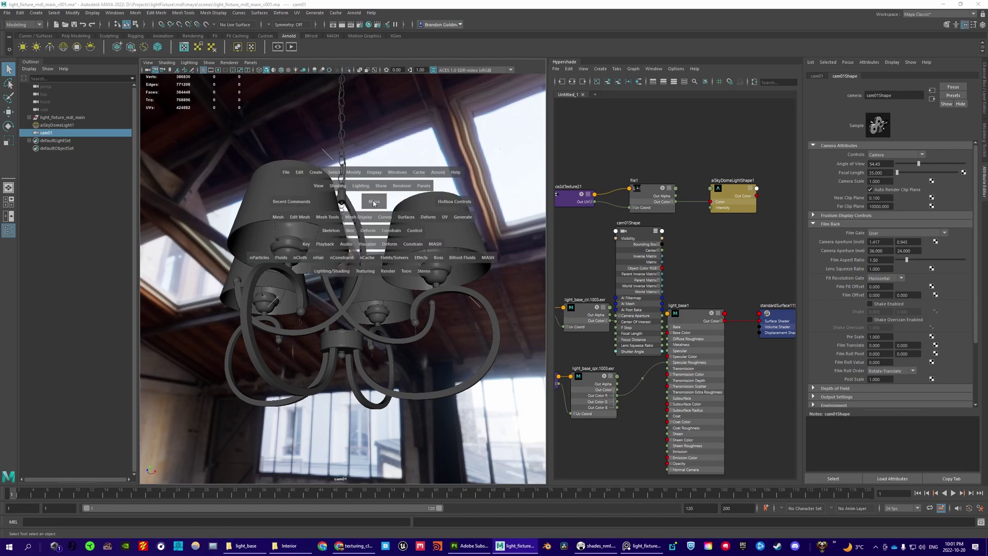
{"action": "left_click", "coordinate": [378, 205]}
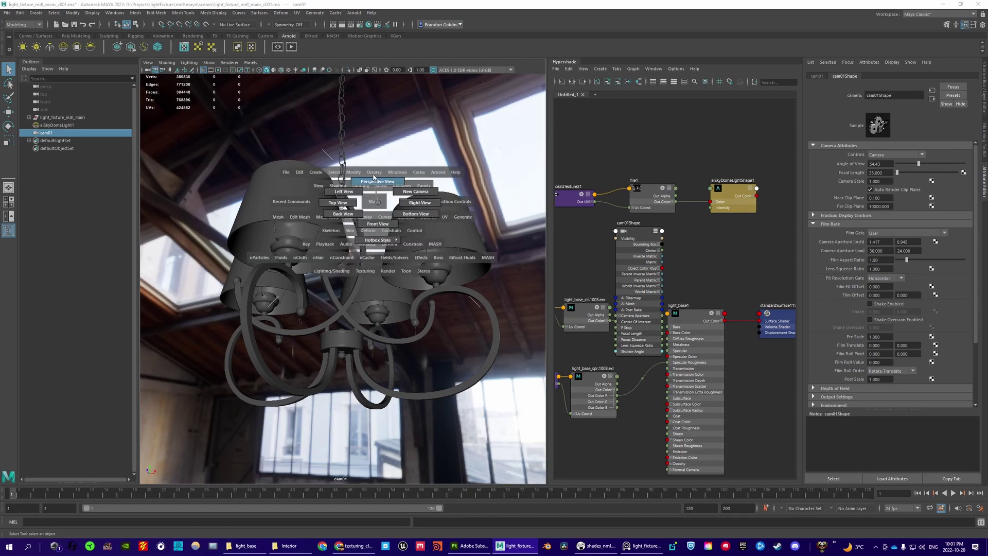
{"action": "left_click", "coordinate": [375, 180]}
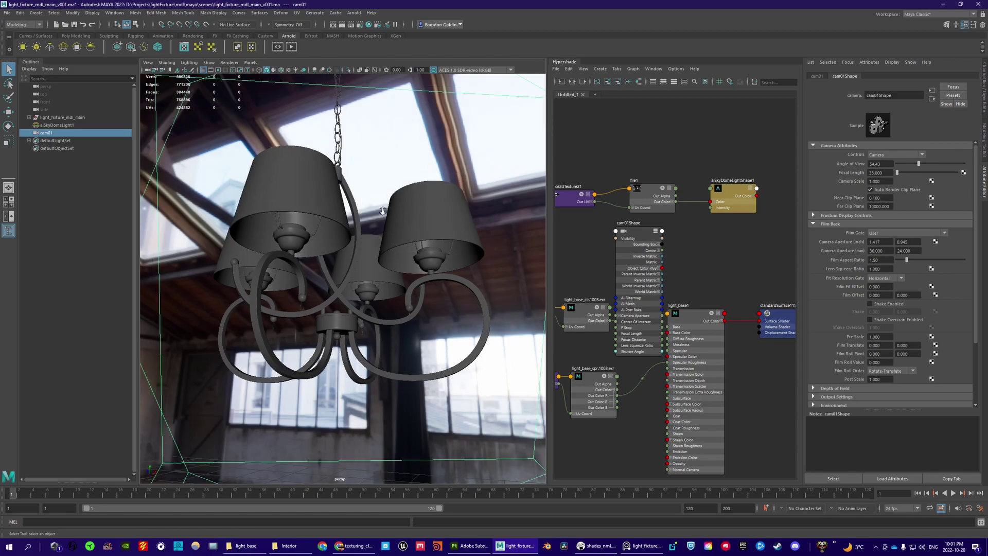
{"action": "left_click_drag", "start_coordinate": [231, 210], "coordinate": [405, 231], "text": "alt"}
{"action": "right_click_drag", "start_coordinate": [405, 232], "coordinate": [285, 223], "text": "alt"}
{"action": "left_click_drag", "start_coordinate": [285, 223], "coordinate": [409, 256], "text": "alt"}
{"action": "left_click_drag", "start_coordinate": [358, 280], "coordinate": [247, 242], "text": "alt"}
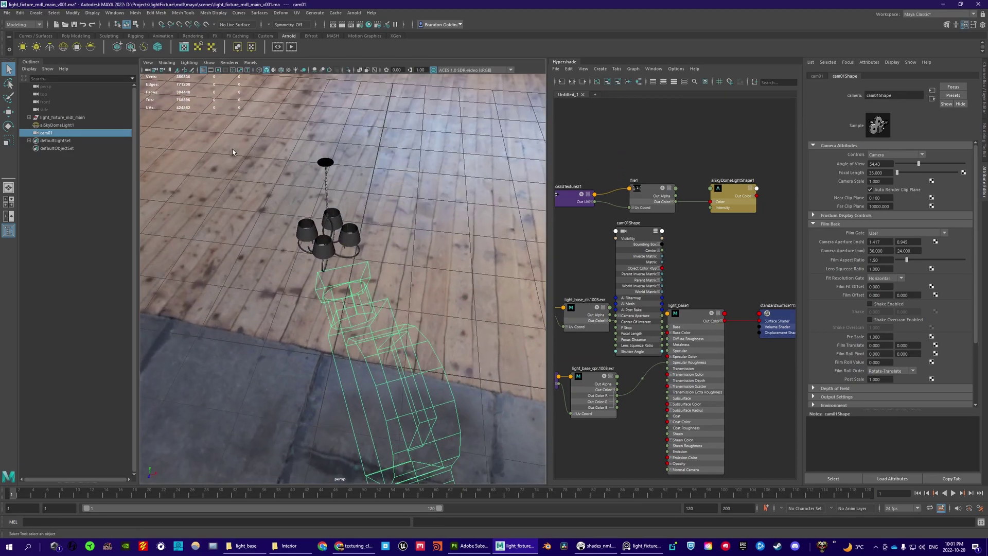
{"action": "left_click", "coordinate": [203, 70]}
{"action": "right_click_drag", "start_coordinate": [334, 267], "coordinate": [295, 288], "text": "alt"}
{"action": "left_click_drag", "start_coordinate": [295, 288], "coordinate": [288, 242], "text": "alt"}
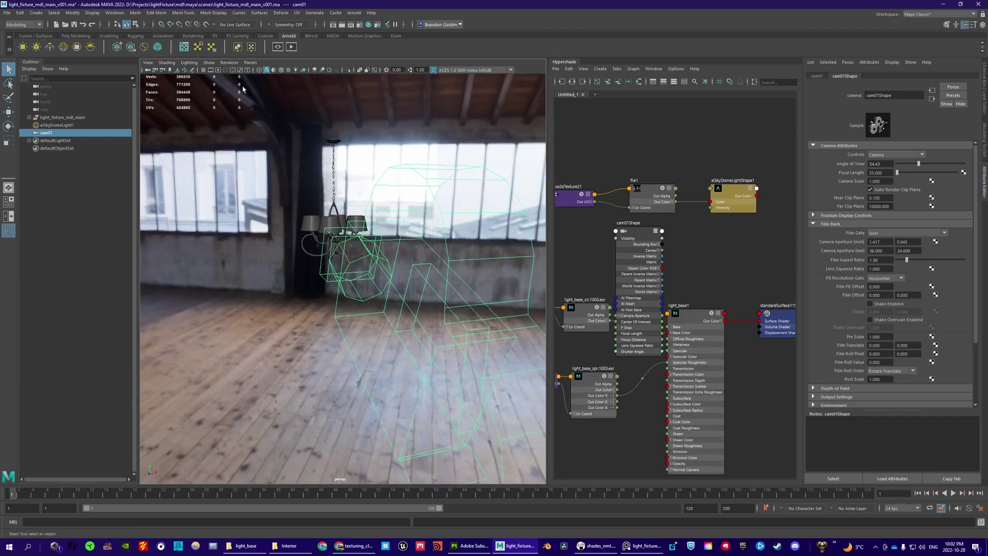
Step: Switch the viewport from the perspective view back to the cam01 view
{"action": "left_click", "coordinate": [250, 62]}
{"action": "mouse_move", "coordinate": [263, 72]}
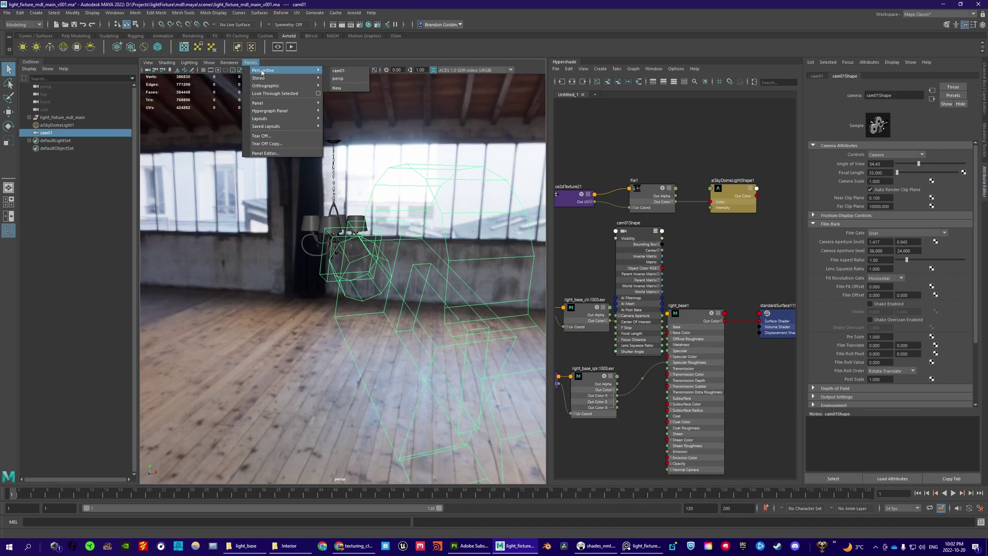
{"action": "left_click", "coordinate": [253, 63]}
{"action": "scroll", "coordinate": [363, 189], "scroll_direction": "down", "scroll_amount": 3}
{"action": "left_click_drag", "start_coordinate": [344, 201], "coordinate": [371, 211], "text": "alt"}
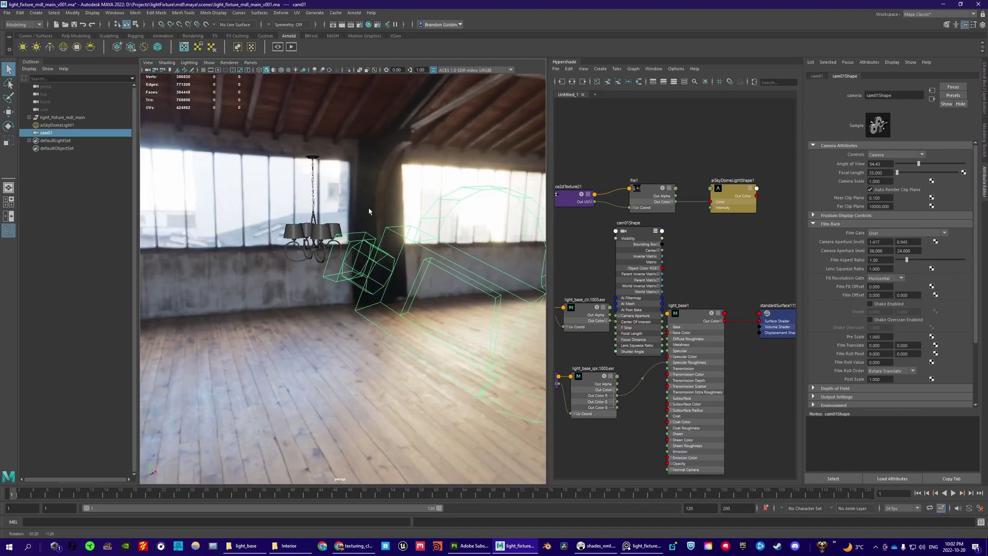
{"action": "left_click", "coordinate": [250, 63]}
{"action": "mouse_move", "coordinate": [264, 70]}
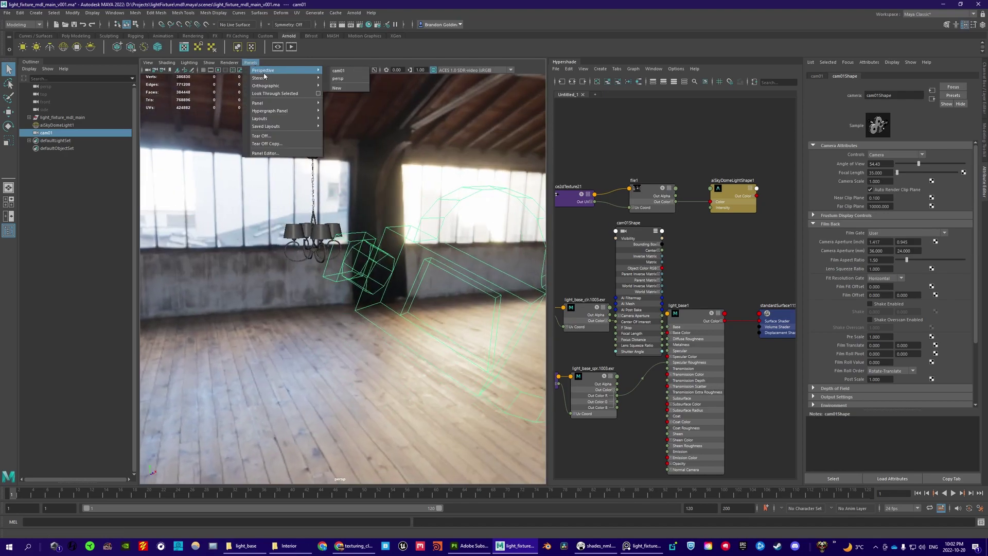
{"action": "left_click", "coordinate": [344, 71]}
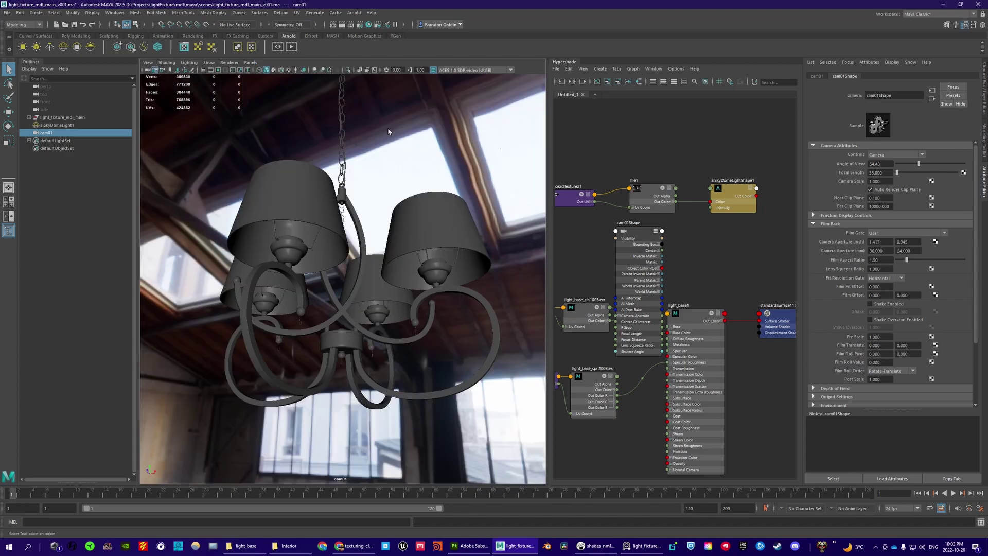
Step: Show cam01's resolution gate, reframe the chandelier so it fits inside the gate, and lock the camera
{"action": "left_click", "coordinate": [218, 70]}
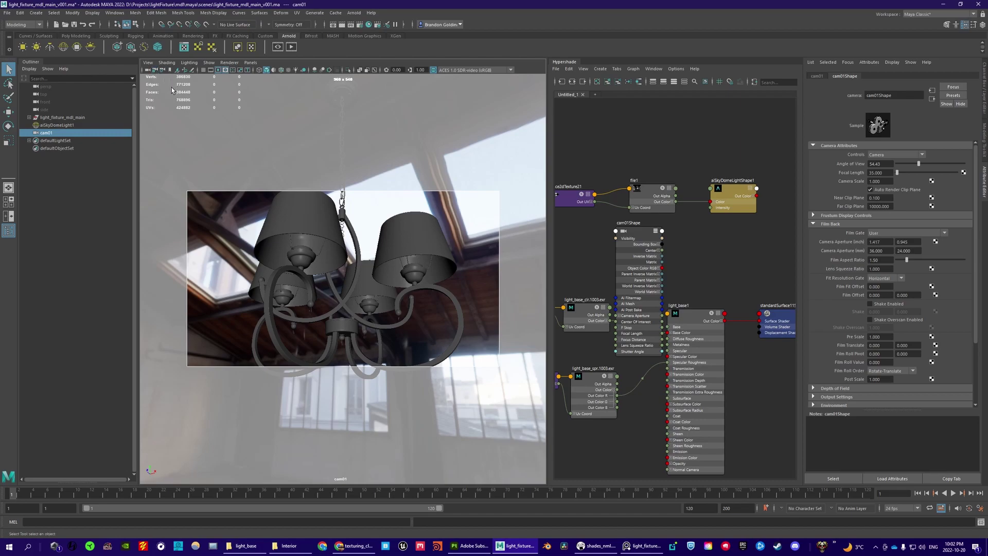
{"action": "right_click_drag", "start_coordinate": [389, 258], "coordinate": [355, 266], "text": "alt"}
{"action": "middle_click_drag", "start_coordinate": [355, 265], "coordinate": [353, 262], "text": "alt"}
{"action": "right_click_drag", "start_coordinate": [353, 262], "coordinate": [359, 263], "text": "alt"}
{"action": "middle_click_drag", "start_coordinate": [359, 263], "coordinate": [360, 264], "text": "alt"}
{"action": "left_click", "coordinate": [155, 70]}
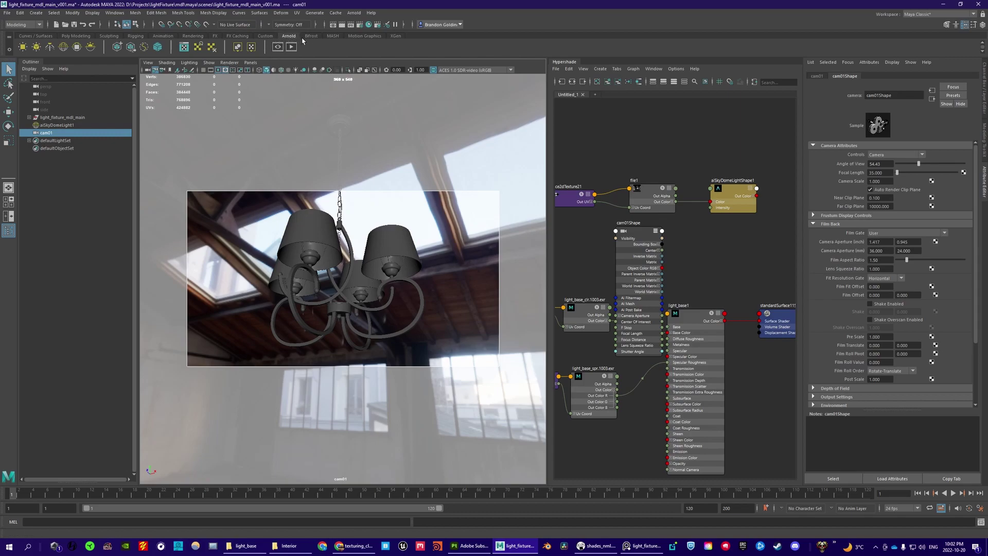
Step: Open the Arnold RenderView, shrink its window so the scene stays reachable around it, and close it
{"action": "left_click", "coordinate": [280, 48]}
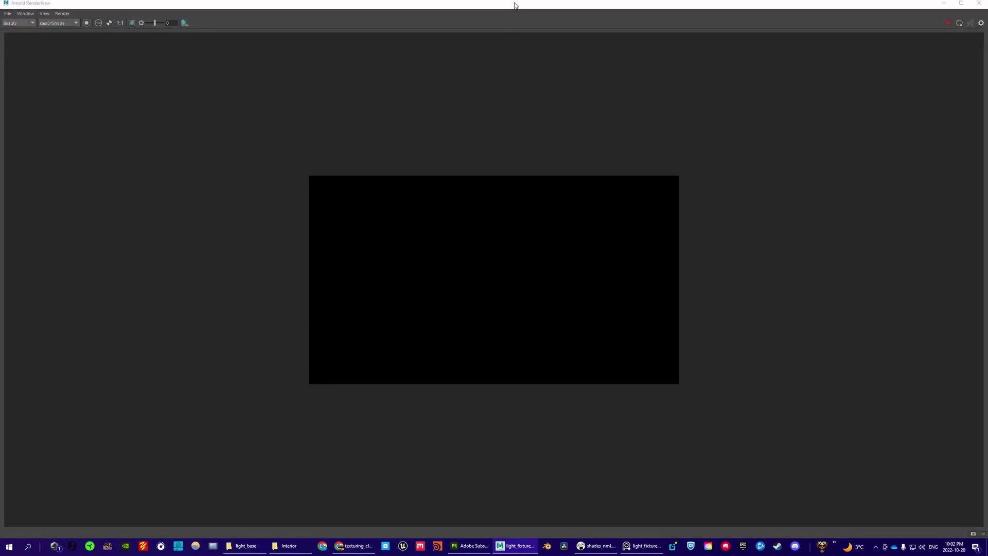
{"action": "left_click_drag", "start_coordinate": [514, 6], "coordinate": [542, 73]}
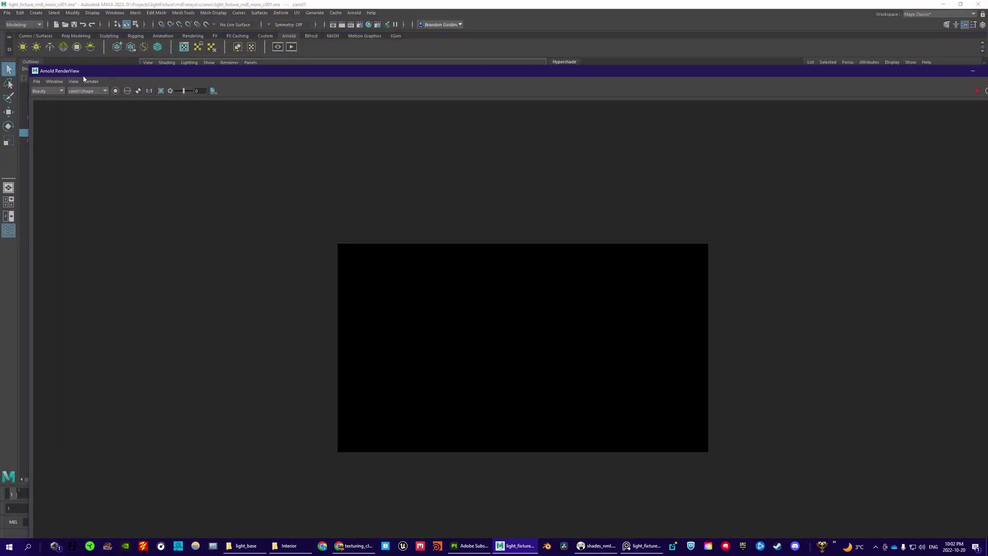
{"action": "left_click_drag", "start_coordinate": [34, 71], "coordinate": [350, 94]}
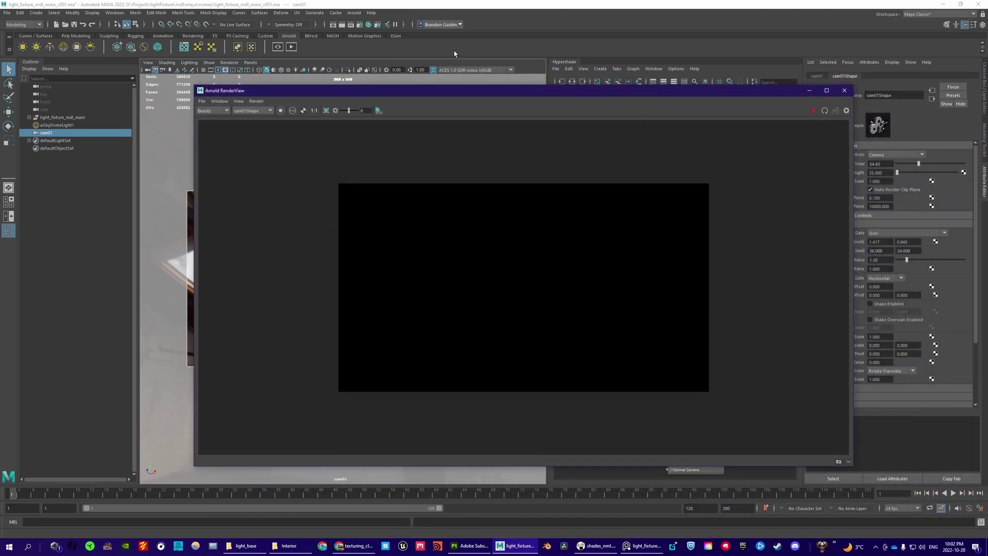
{"action": "left_click", "coordinate": [844, 90]}
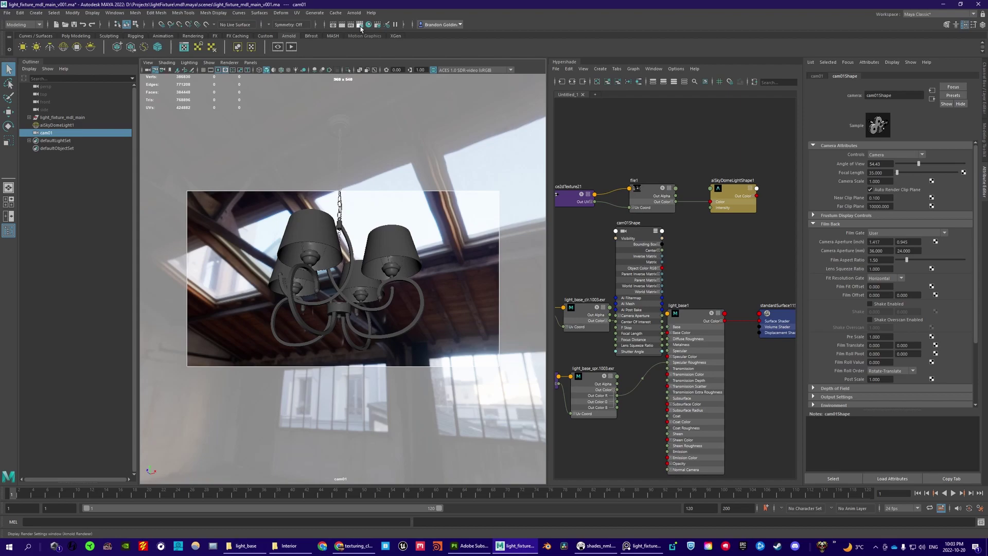
Step: Remove persp from the renderable cameras in the render settings, leaving only cam01
{"action": "left_click", "coordinate": [361, 25]}
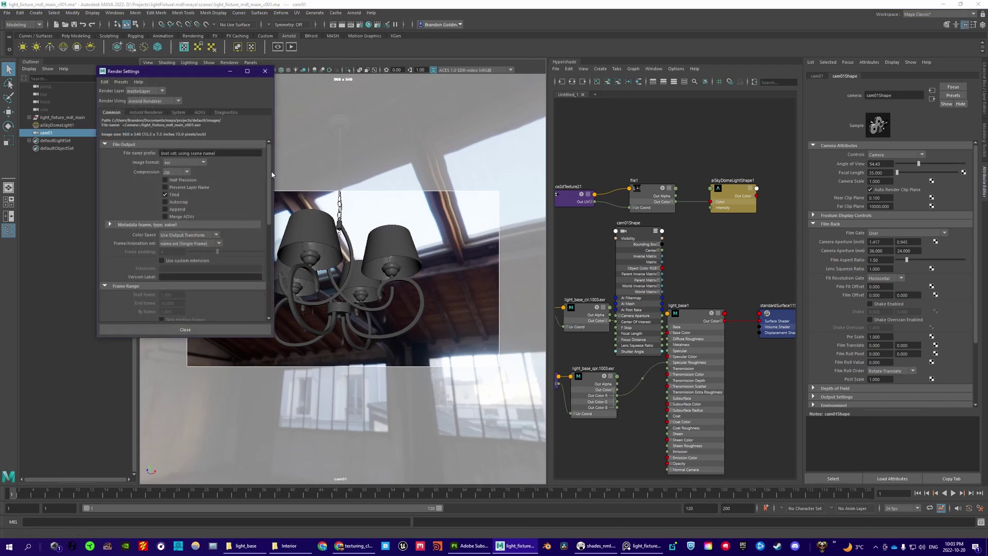
{"action": "left_click_drag", "start_coordinate": [272, 174], "coordinate": [273, 257]}
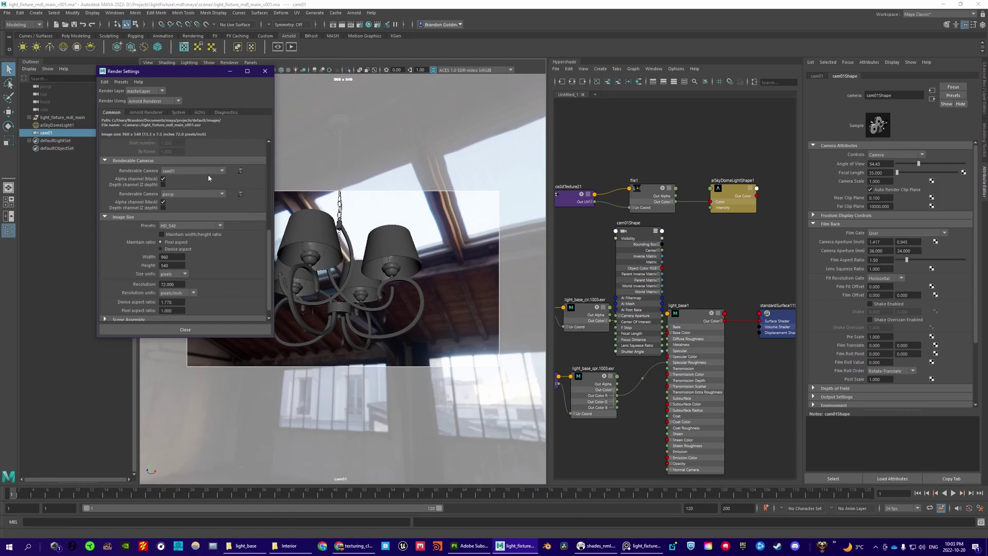
{"action": "left_click", "coordinate": [240, 194]}
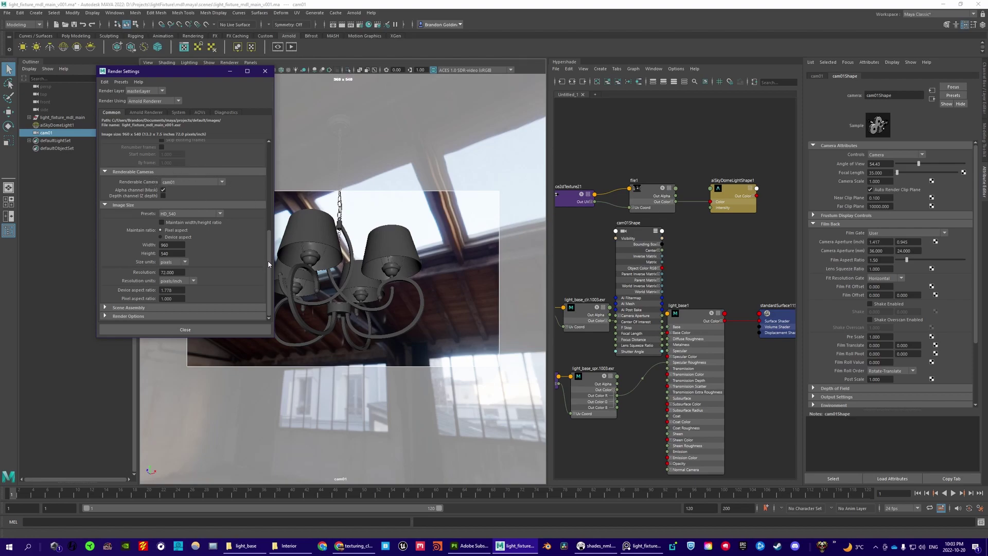
{"action": "left_click_drag", "start_coordinate": [268, 260], "coordinate": [267, 154]}
Step: Set Arnold's Camera (AA) samples to 5 and the diffuse, specular, transmission, SSS and volume indirect samples to 1
{"action": "left_click", "coordinate": [146, 113]}
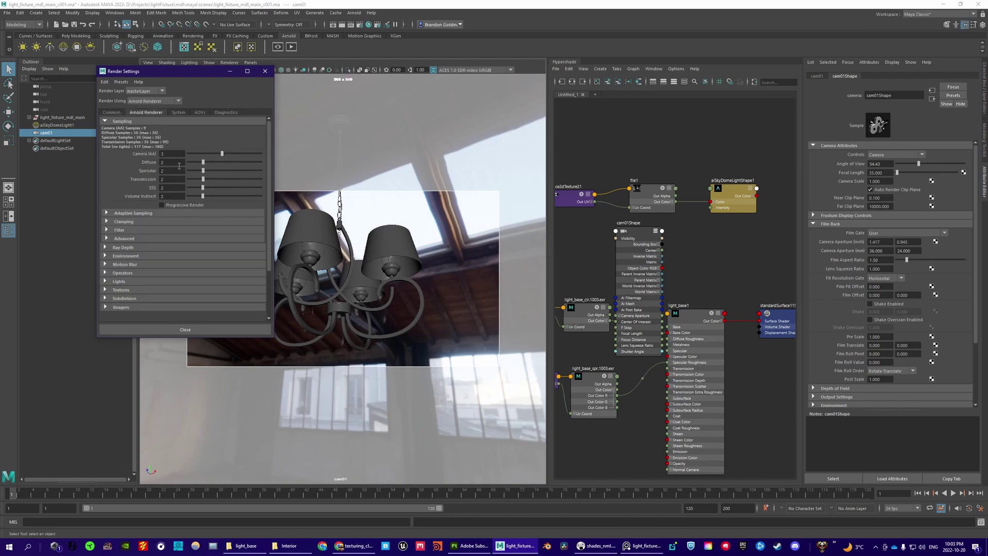
{"action": "left_click", "coordinate": [195, 162]}
{"action": "left_click", "coordinate": [196, 170]}
{"action": "left_click", "coordinate": [196, 179]}
{"action": "left_click", "coordinate": [196, 188]}
{"action": "left_click", "coordinate": [196, 196]}
{"action": "left_click", "coordinate": [234, 154]}
Step: Disable Auto-convert Textures to TX and Use Existing TX Textures in the Arnold texture settings
{"action": "left_click_drag", "start_coordinate": [271, 187], "coordinate": [269, 204]}
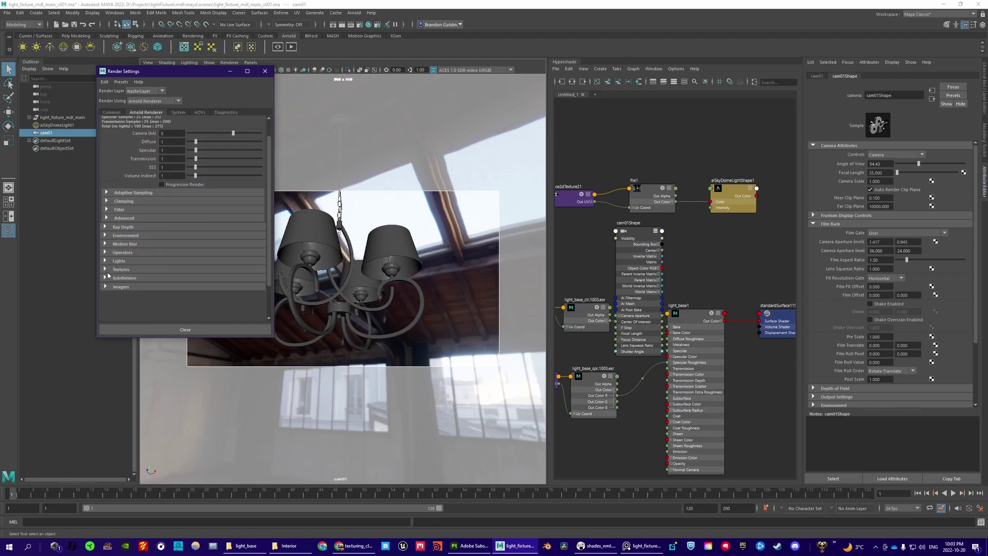
{"action": "left_click", "coordinate": [107, 269]}
{"action": "scroll", "coordinate": [189, 237], "scroll_direction": "down", "scroll_amount": 4}
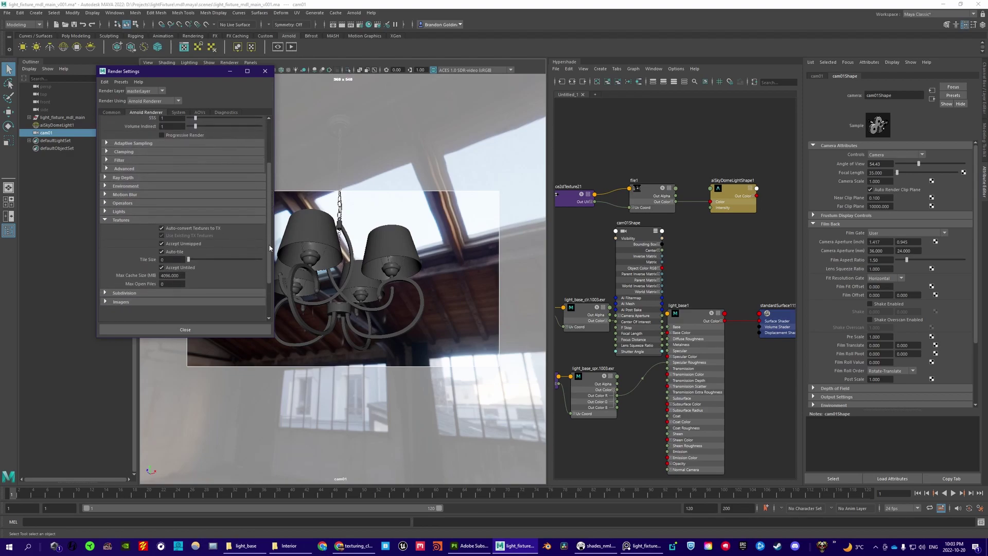
{"action": "left_click", "coordinate": [178, 227]}
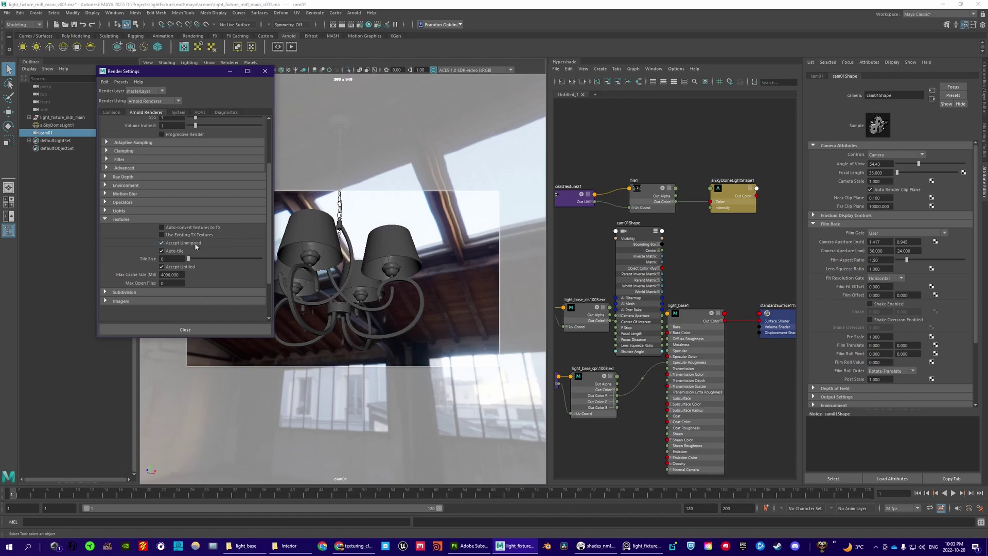
Step: Review the System, AOVs and Common render settings, and close the render settings
{"action": "left_click_drag", "start_coordinate": [269, 214], "coordinate": [278, 128]}
{"action": "left_click", "coordinate": [178, 112]}
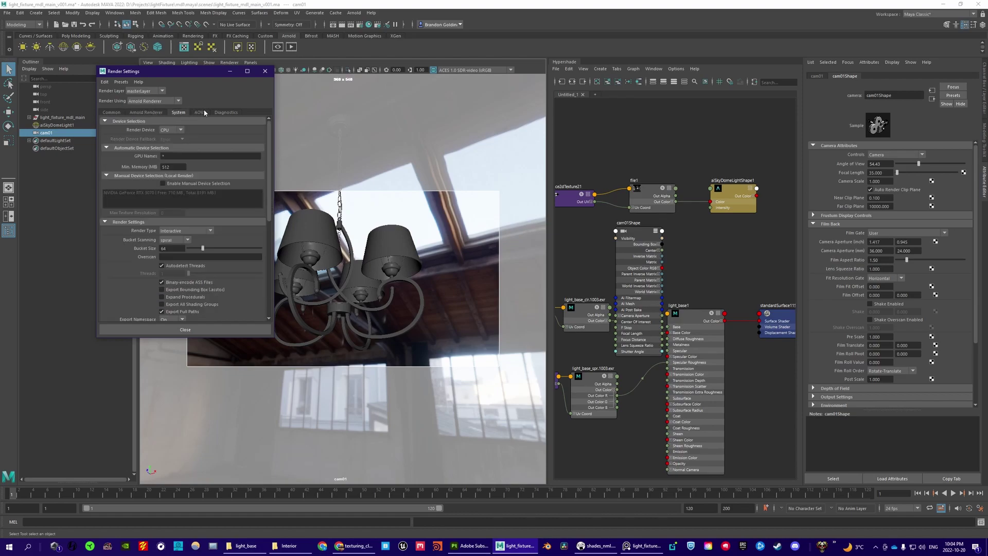
{"action": "left_click", "coordinate": [201, 113]}
{"action": "left_click", "coordinate": [111, 113]}
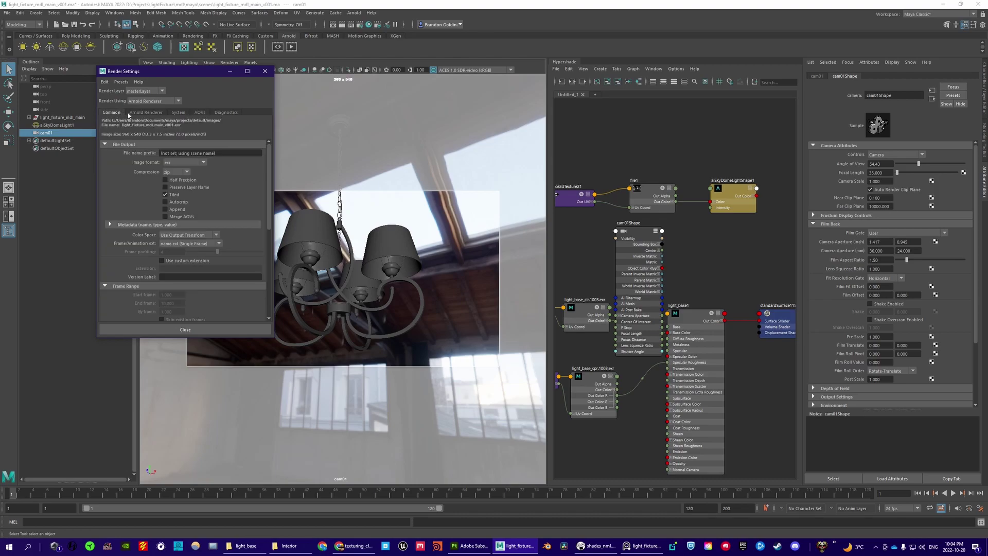
{"action": "left_click", "coordinate": [213, 330]}
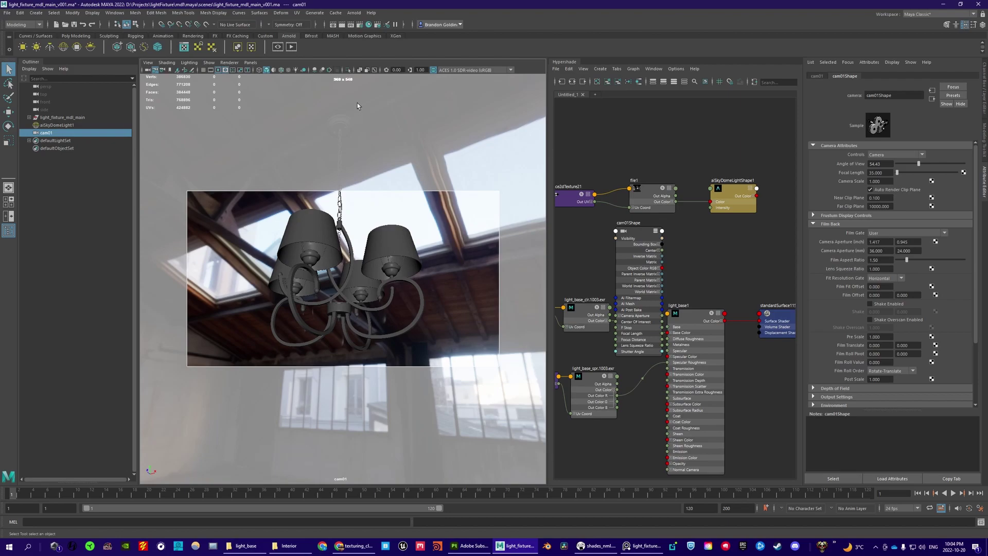
Step: Render cam01 in the Arnold RenderView and inspect the chandelier's shades, arms and crystals up close
{"action": "left_click", "coordinate": [277, 47]}
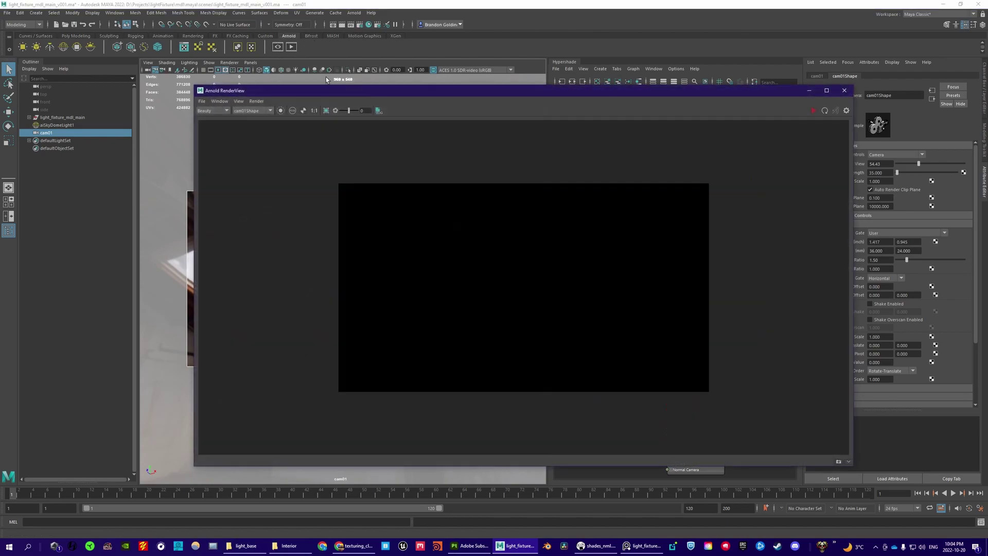
{"action": "left_click", "coordinate": [188, 116]}
{"action": "left_click", "coordinate": [221, 116]}
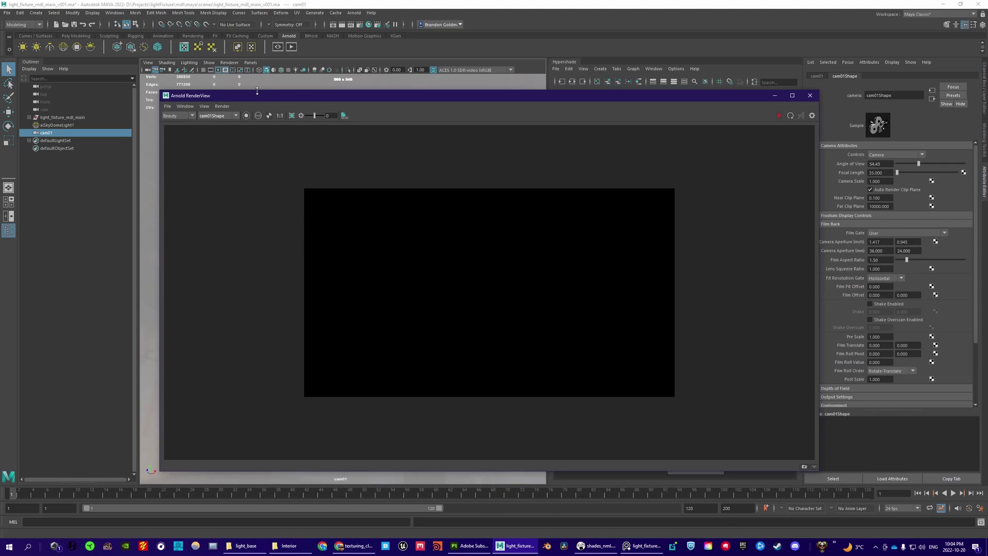
{"action": "left_click_drag", "start_coordinate": [251, 96], "coordinate": [568, 127]}
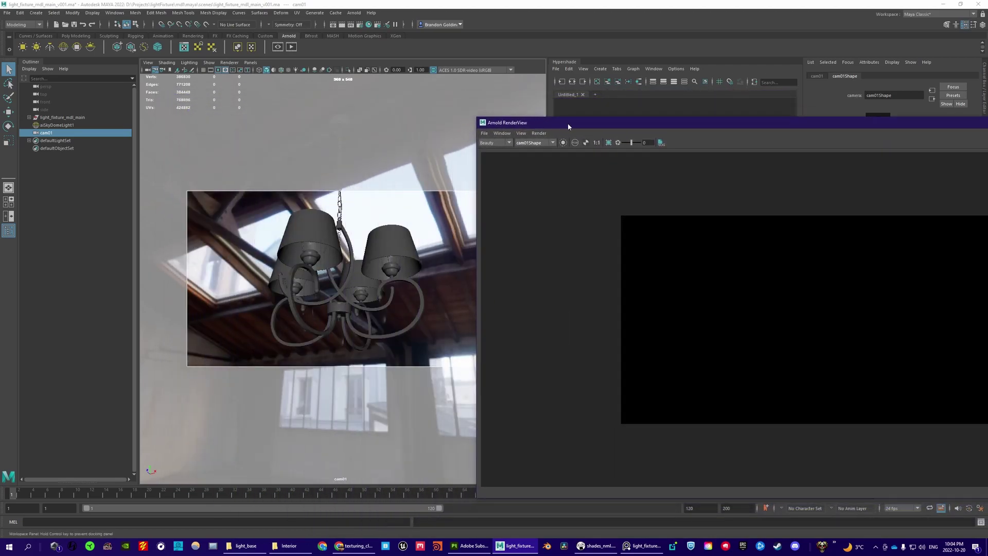
{"action": "left_click_drag", "start_coordinate": [647, 123], "coordinate": [324, 99]}
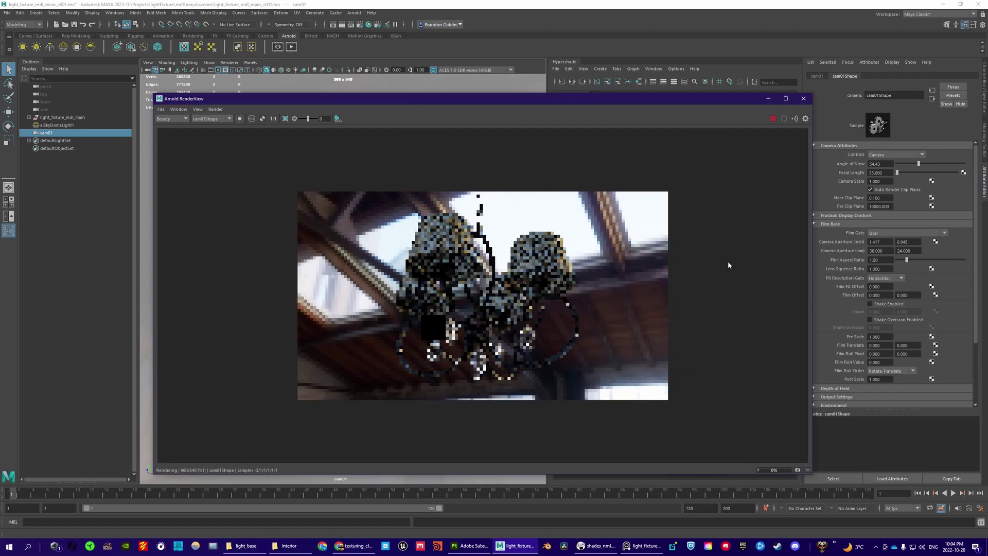
{"action": "scroll", "coordinate": [552, 313], "scroll_direction": "up", "scroll_amount": 5}
{"action": "scroll", "coordinate": [560, 307], "scroll_direction": "down", "scroll_amount": 5}
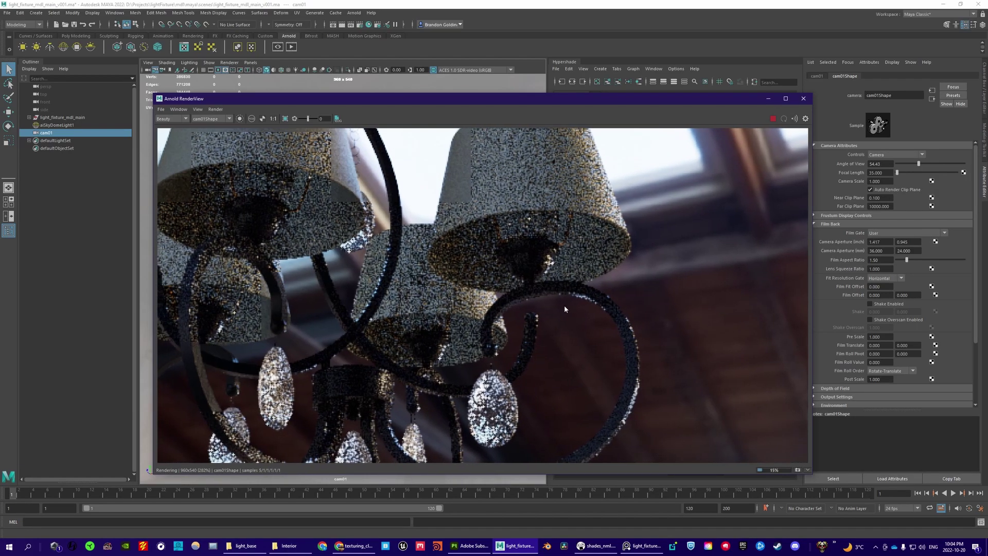
{"action": "scroll", "coordinate": [564, 306], "scroll_direction": "up", "scroll_amount": 2}
{"action": "scroll", "coordinate": [562, 306], "scroll_direction": "down", "scroll_amount": 3}
{"action": "scroll", "coordinate": [566, 305], "scroll_direction": "up", "scroll_amount": 5}
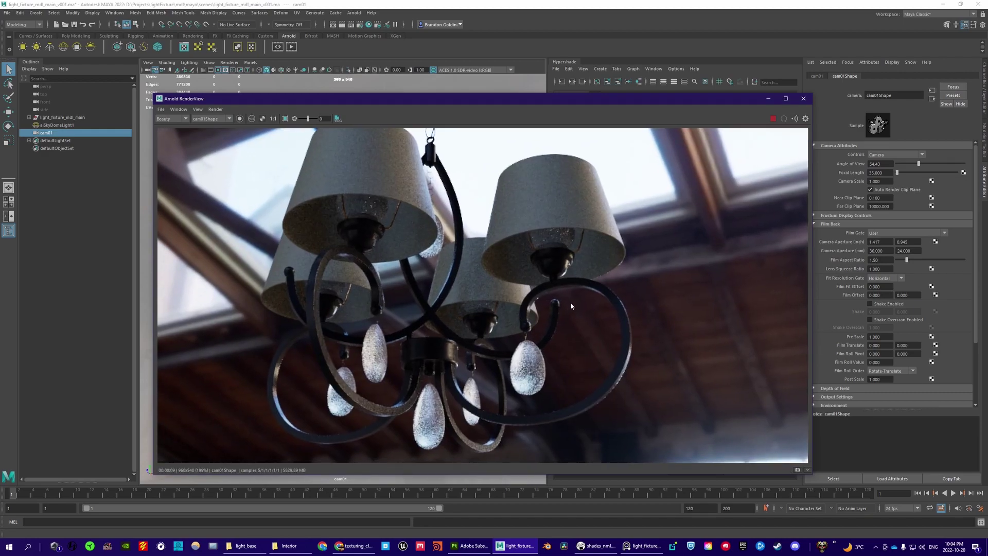
{"action": "scroll", "coordinate": [570, 302], "scroll_direction": "down", "scroll_amount": 1}
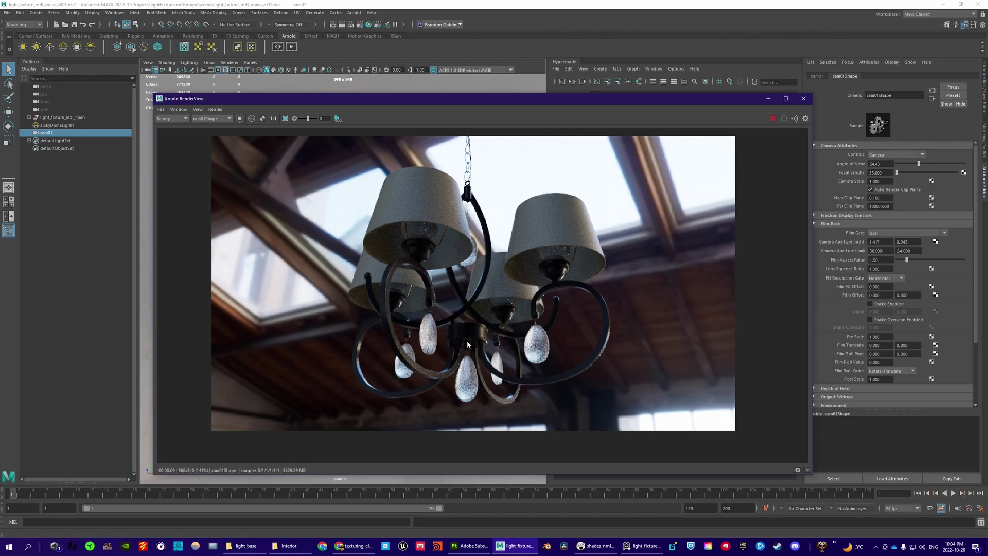
Step: Store a snapshot of the finished cam01 render and close the Arnold RenderView
{"action": "left_click", "coordinate": [798, 470]}
{"action": "left_click_drag", "start_coordinate": [245, 371], "coordinate": [246, 420]}
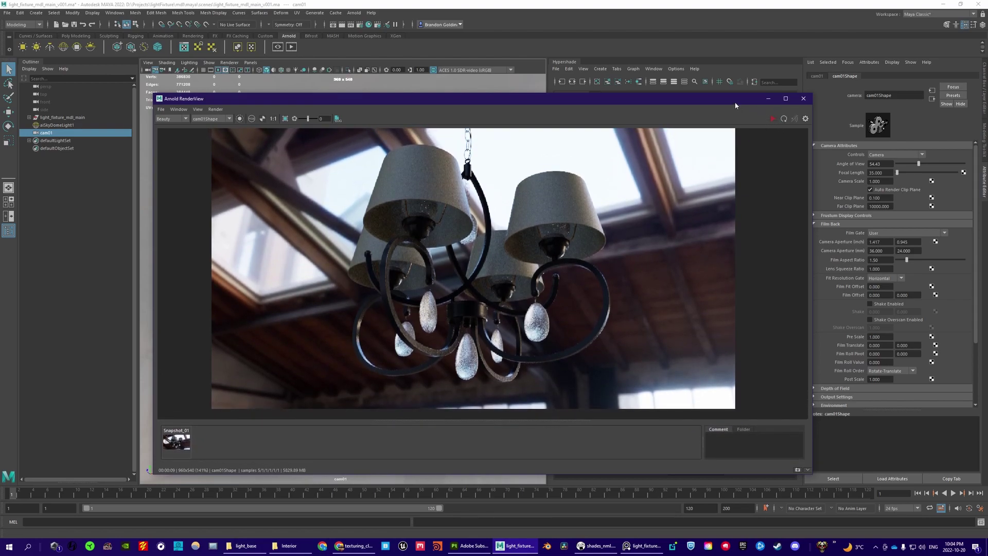
{"action": "left_click_drag", "start_coordinate": [735, 105], "coordinate": [749, 97]}
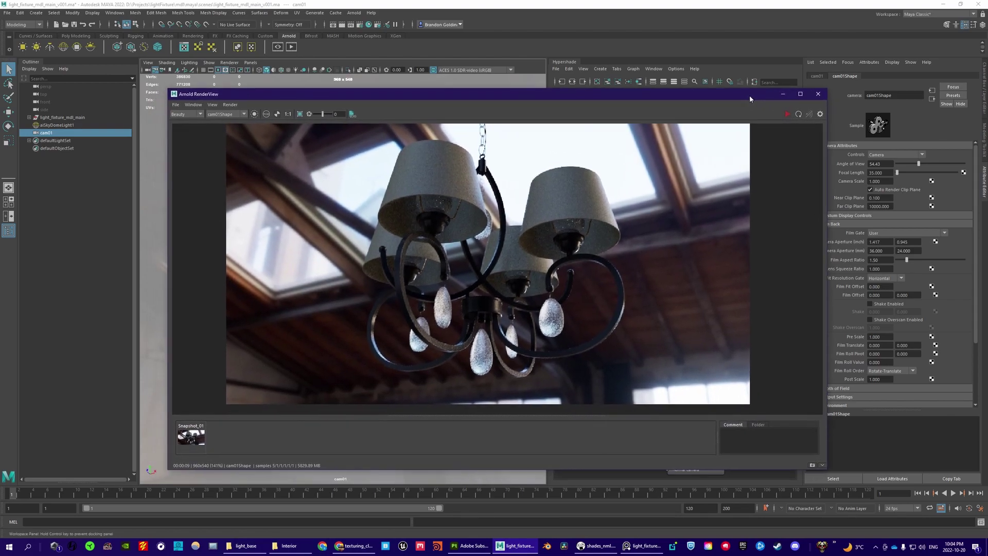
{"action": "left_click", "coordinate": [817, 95]}
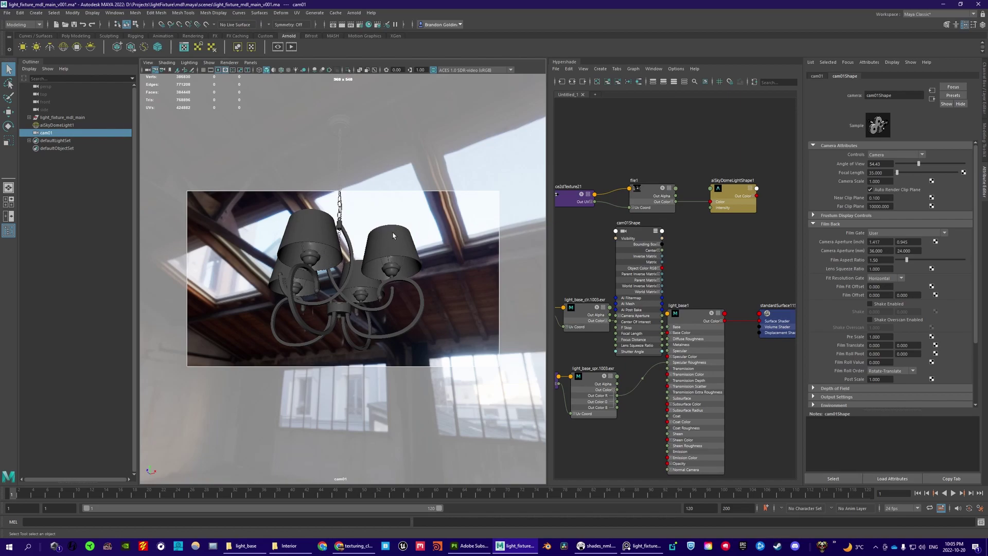
Step: Switch the viewport to the perspective view and bring the chandelier closer from a new angle
{"action": "left_click", "coordinate": [360, 239]}
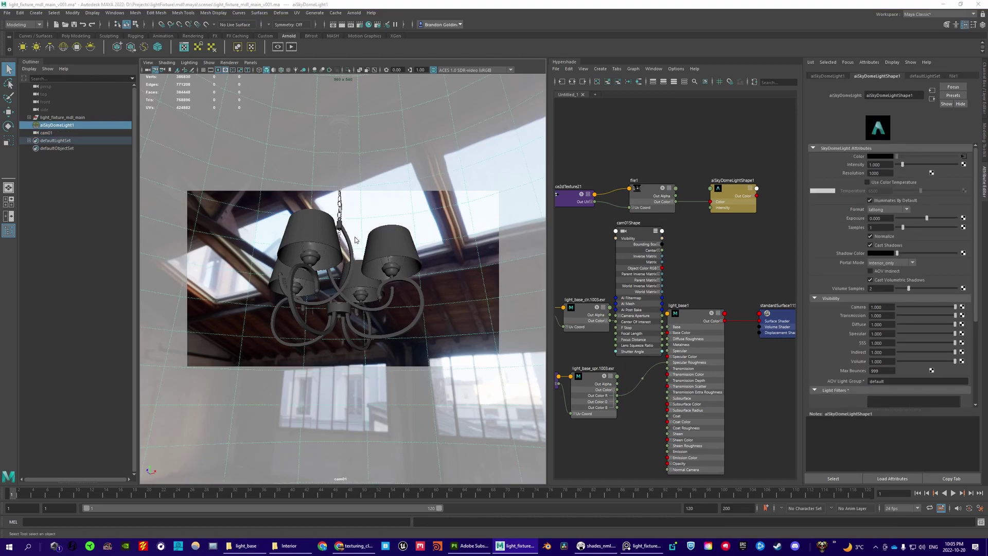
{"action": "key", "text": "space"}
{"action": "left_click_drag", "start_coordinate": [358, 240], "coordinate": [355, 215]}
{"action": "left_click", "coordinate": [384, 263]}
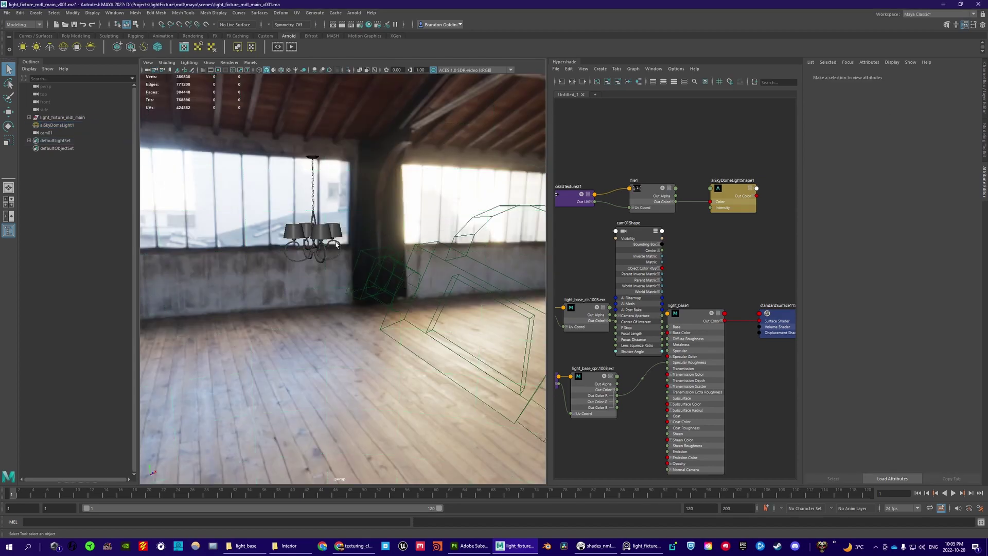
{"action": "middle_click_drag", "start_coordinate": [384, 263], "coordinate": [381, 257], "text": "alt"}
{"action": "right_click_drag", "start_coordinate": [381, 256], "coordinate": [386, 277], "text": "alt"}
{"action": "left_click_drag", "start_coordinate": [386, 277], "coordinate": [401, 261], "text": "alt"}
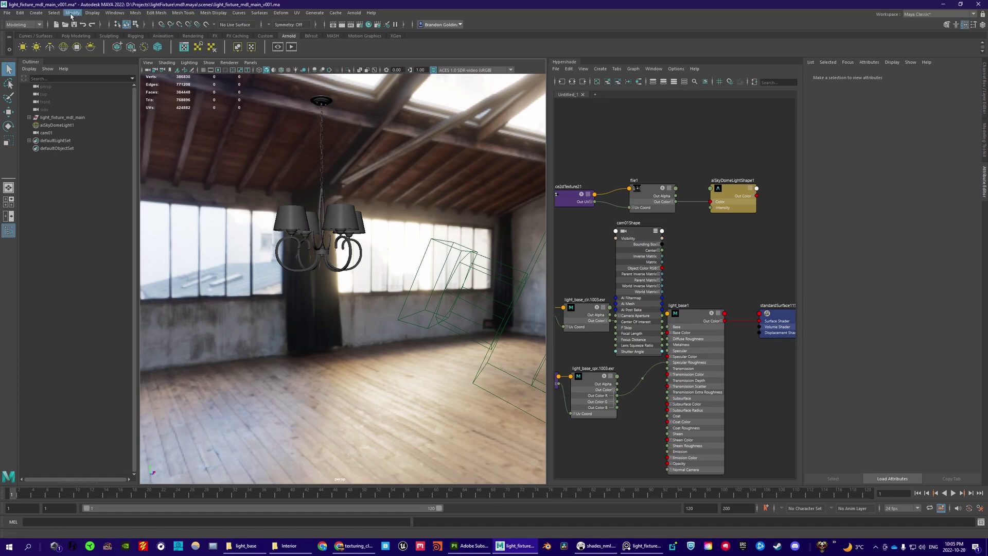
Step: Create a point light in the scene
{"action": "left_click", "coordinate": [36, 13]}
{"action": "mouse_move", "coordinate": [55, 57]}
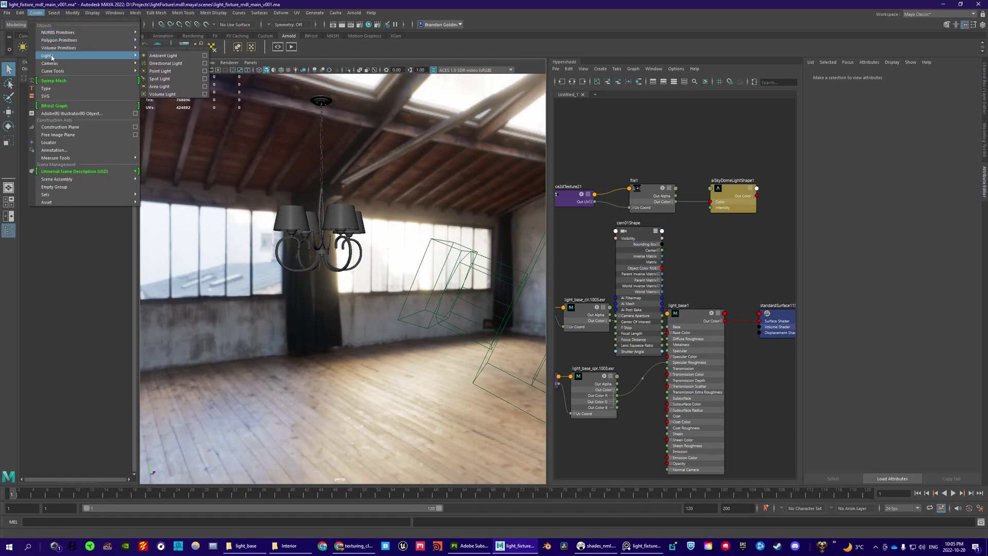
{"action": "left_click", "coordinate": [160, 71]}
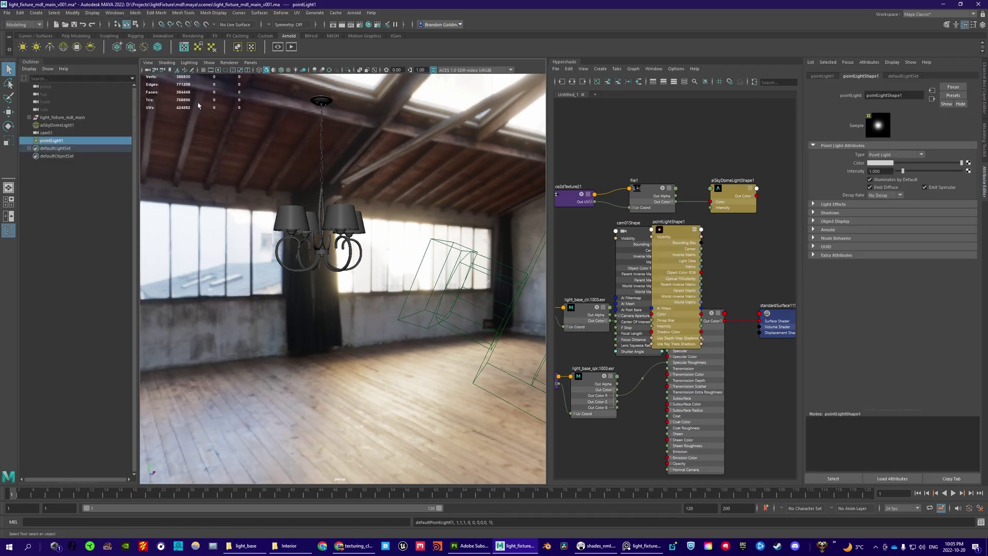
Step: Raise the point light from the floor up into one of the chandelier's lampshades
{"action": "scroll", "coordinate": [318, 216], "scroll_direction": "down", "scroll_amount": 5}
{"action": "middle_click_drag", "start_coordinate": [319, 216], "coordinate": [342, 227], "text": "alt"}
{"action": "left_click_drag", "start_coordinate": [342, 226], "coordinate": [340, 316], "text": "alt"}
{"action": "key", "text": "w"}
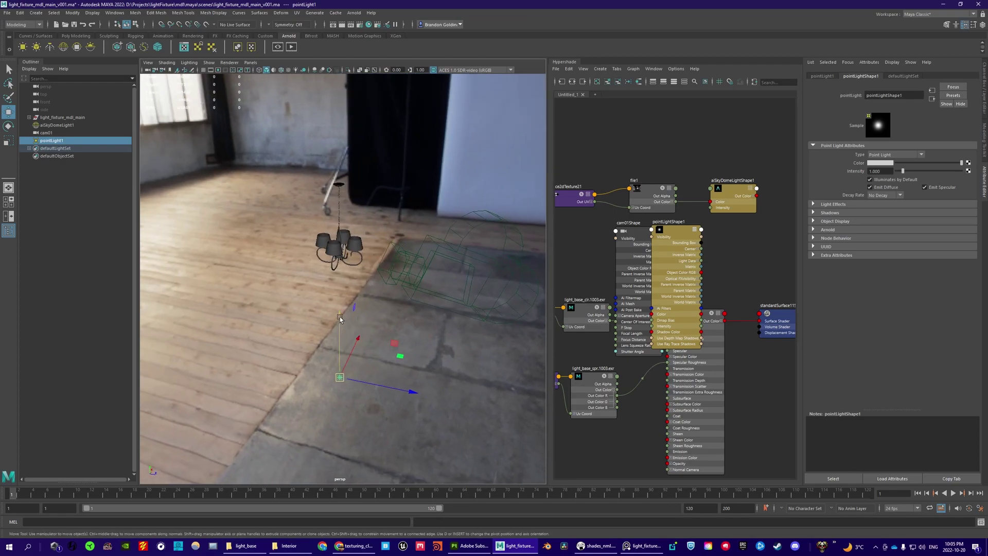
{"action": "left_click_drag", "start_coordinate": [340, 317], "coordinate": [333, 175]}
{"action": "key", "text": "f"}
{"action": "scroll", "coordinate": [325, 274], "scroll_direction": "up", "scroll_amount": 4}
{"action": "scroll", "coordinate": [325, 274], "scroll_direction": "up", "scroll_amount": 5}
{"action": "left_click_drag", "start_coordinate": [325, 274], "coordinate": [277, 375], "text": "alt"}
{"action": "scroll", "coordinate": [404, 300], "scroll_direction": "down", "scroll_amount": 2}
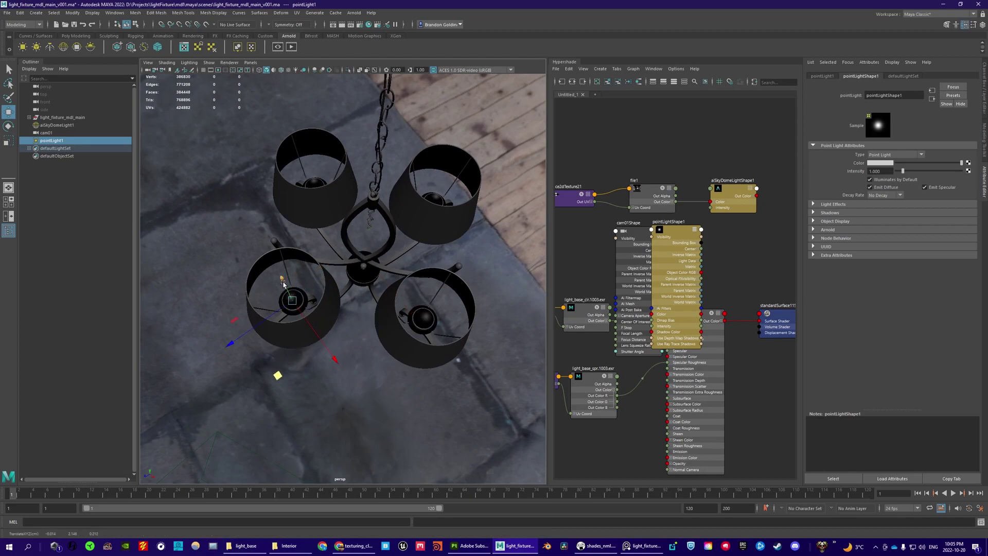
Step: Fine-tune the point light's height so it sits just above the bulb socket inside the shade, and deselect it
{"action": "left_click_drag", "start_coordinate": [279, 274], "coordinate": [278, 272]}
{"action": "left_click_drag", "start_coordinate": [319, 309], "coordinate": [422, 252], "text": "alt"}
{"action": "scroll", "coordinate": [368, 261], "scroll_direction": "up", "scroll_amount": 5}
{"action": "left_click_drag", "start_coordinate": [369, 221], "coordinate": [368, 193]}
{"action": "middle_click_drag", "start_coordinate": [383, 221], "coordinate": [367, 271], "text": "alt"}
{"action": "left_click_drag", "start_coordinate": [368, 271], "coordinate": [453, 249], "text": "alt"}
{"action": "middle_click_drag", "start_coordinate": [453, 249], "coordinate": [372, 242], "text": "alt"}
{"action": "left_click_drag", "start_coordinate": [373, 242], "coordinate": [247, 260], "text": "alt"}
{"action": "scroll", "coordinate": [316, 253], "scroll_direction": "down", "scroll_amount": 2}
{"action": "left_click", "coordinate": [411, 319]}
{"action": "key", "text": "q"}
{"action": "scroll", "coordinate": [391, 278], "scroll_direction": "down", "scroll_amount": 4}
{"action": "left_click_drag", "start_coordinate": [391, 267], "coordinate": [345, 259], "text": "alt"}
{"action": "middle_click_drag", "start_coordinate": [344, 259], "coordinate": [333, 266], "text": "alt"}
{"action": "left_click", "coordinate": [278, 48]}
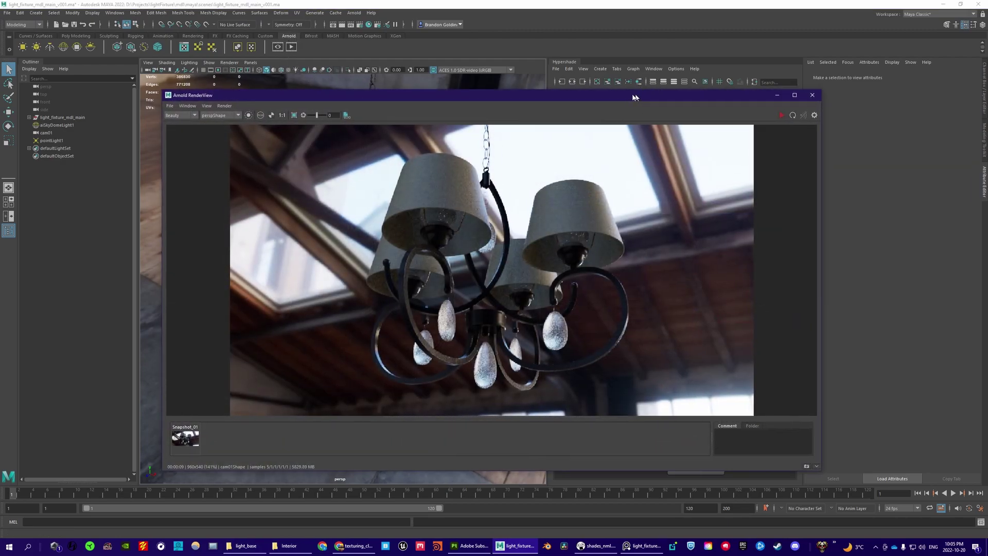
{"action": "left_click_drag", "start_coordinate": [633, 97], "coordinate": [561, 114]}
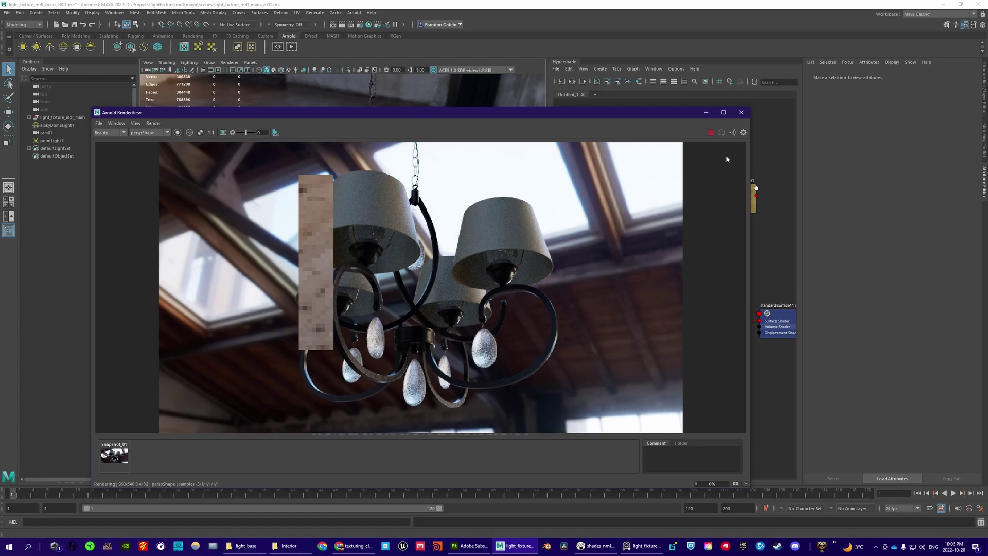
{"action": "left_click_drag", "start_coordinate": [586, 113], "coordinate": [747, 127]}
{"action": "left_click", "coordinate": [744, 132]}
{"action": "left_click", "coordinate": [119, 170]}
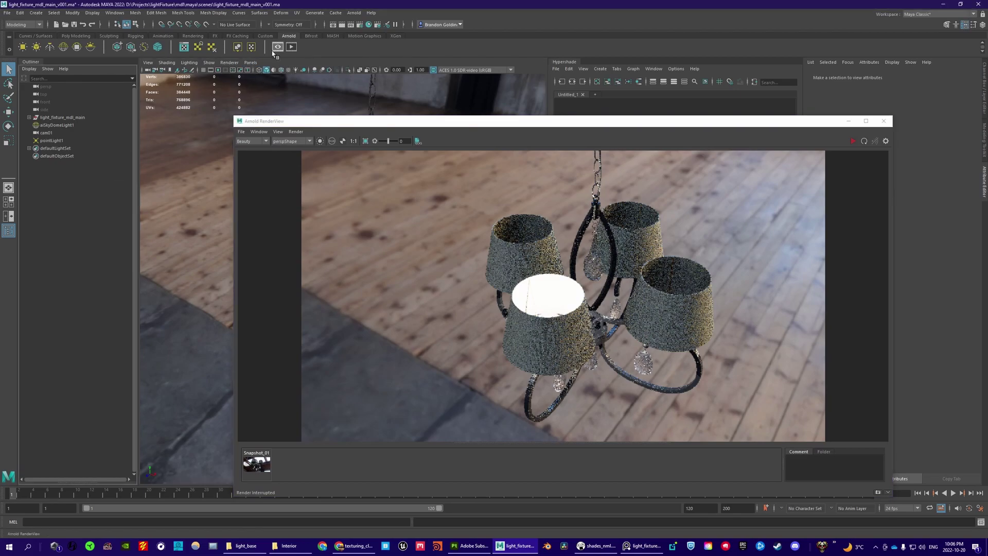
{"action": "left_click", "coordinate": [251, 62]}
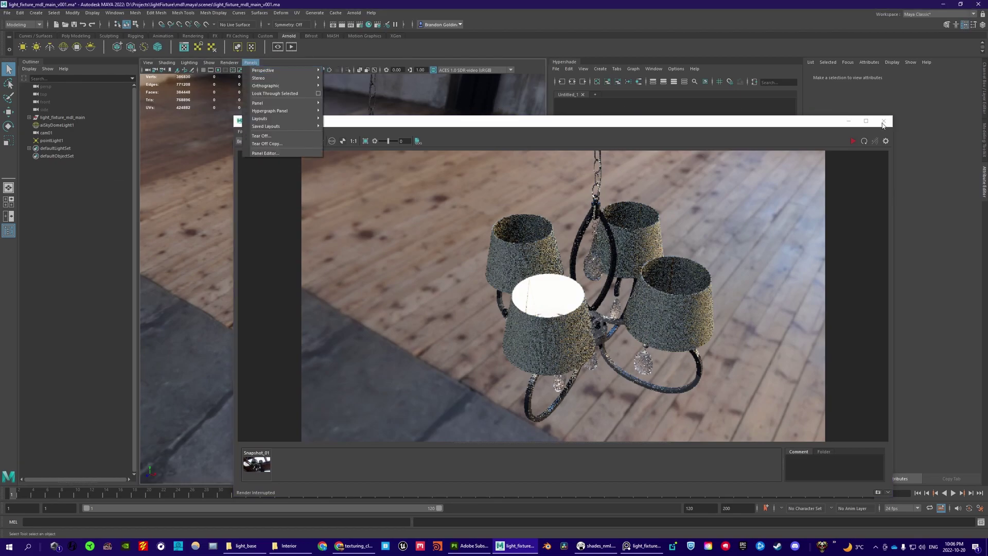
{"action": "left_click", "coordinate": [883, 123]}
{"action": "left_click", "coordinate": [882, 122]}
Step: Switch the viewport to cam01 and render the chandelier with its single point light in the Arnold RenderView
{"action": "left_click", "coordinate": [250, 62]}
{"action": "mouse_move", "coordinate": [282, 70]}
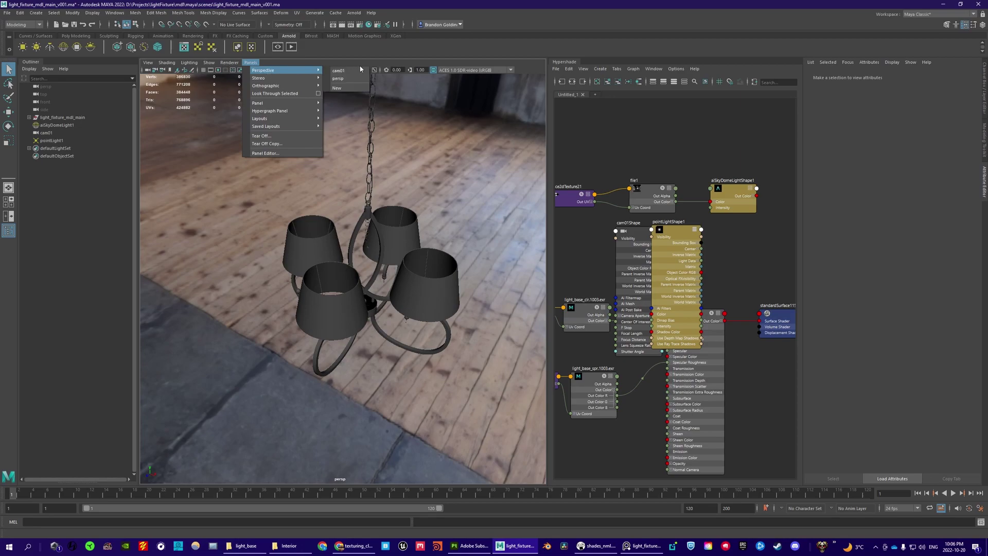
{"action": "left_click", "coordinate": [357, 70]}
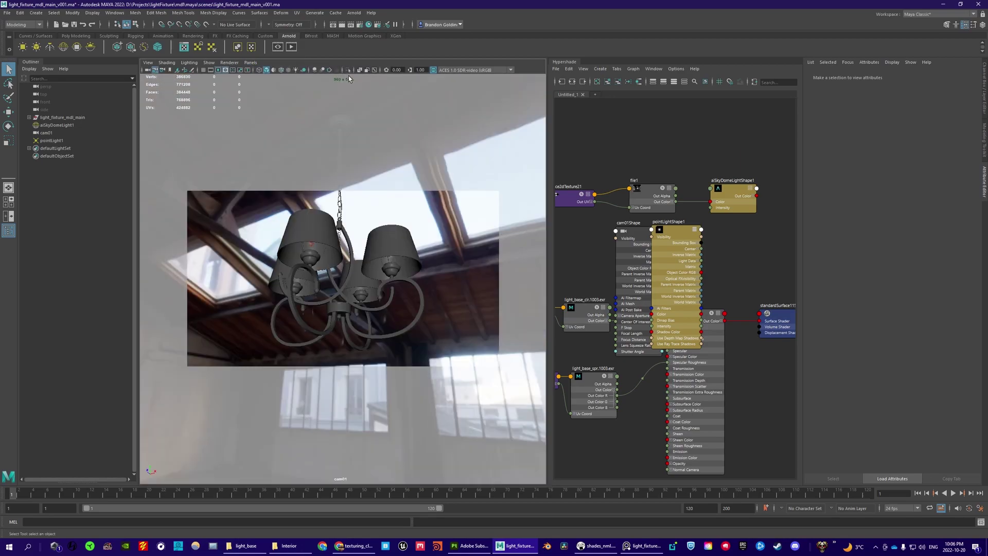
{"action": "left_click", "coordinate": [276, 47]}
{"action": "left_click_drag", "start_coordinate": [536, 117], "coordinate": [518, 101]}
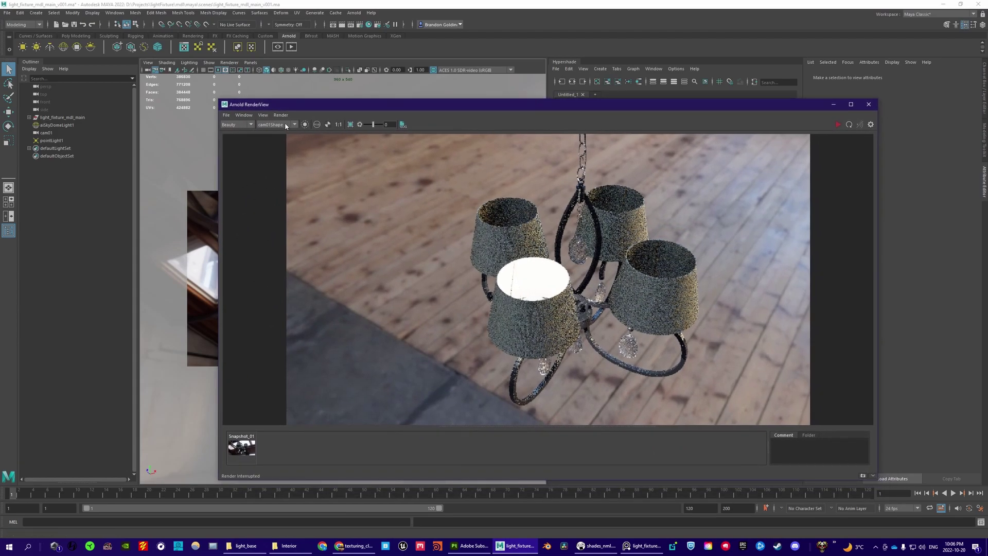
{"action": "left_click", "coordinate": [275, 132]}
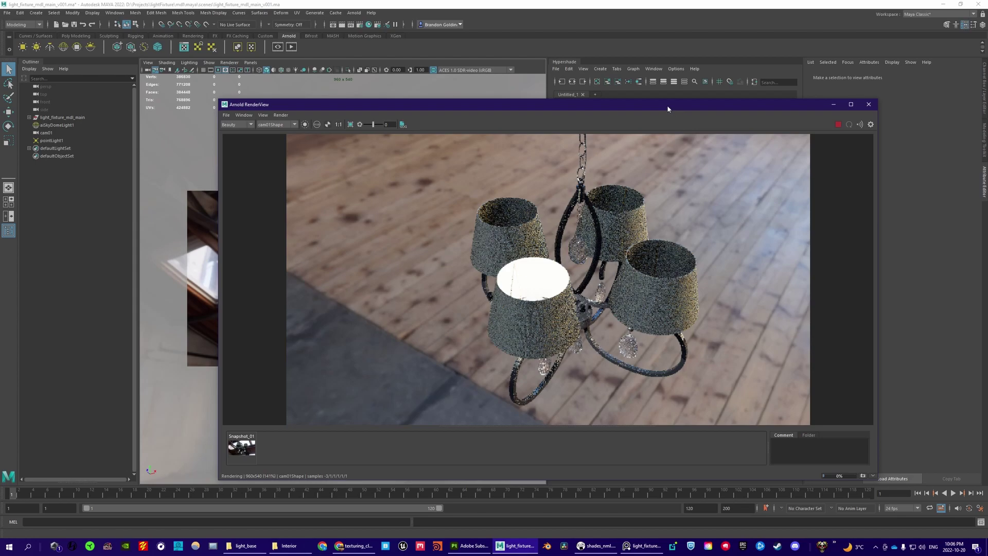
{"action": "left_click_drag", "start_coordinate": [668, 107], "coordinate": [591, 101]}
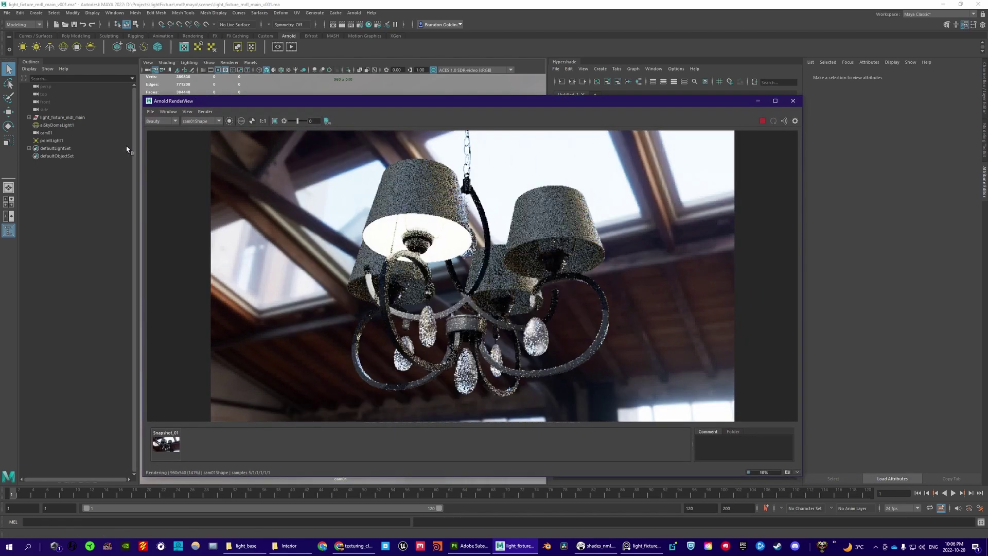
Step: Enable Use Color Temperature in pointLight1's Arnold attributes and warm the temperature to about 4874
{"action": "left_click", "coordinate": [54, 141]}
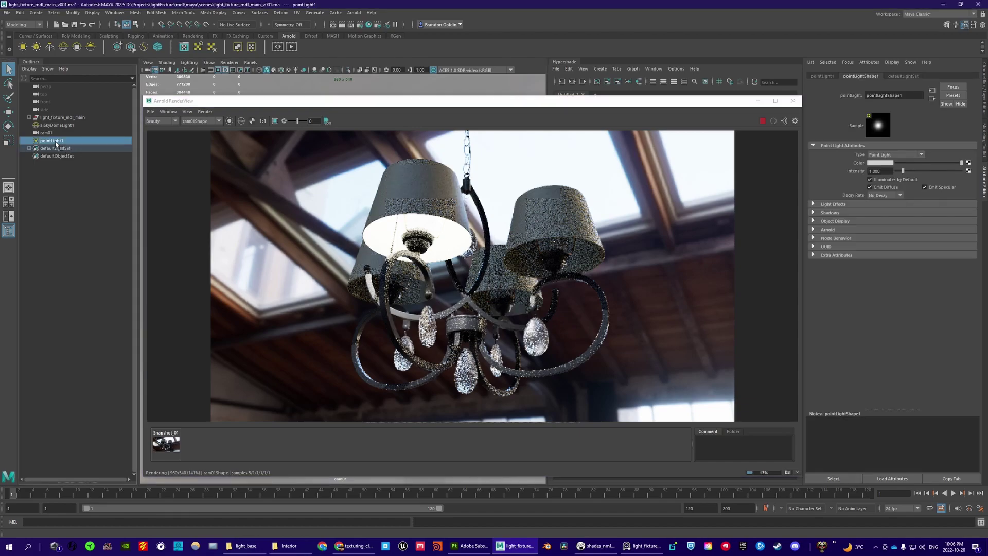
{"action": "left_click_drag", "start_coordinate": [249, 103], "coordinate": [198, 121]}
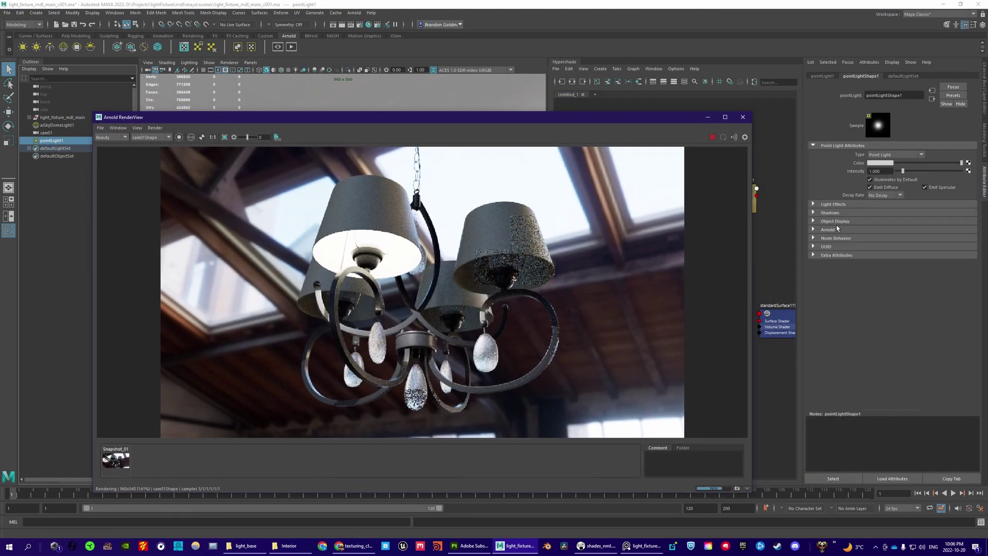
{"action": "left_click", "coordinate": [822, 204]}
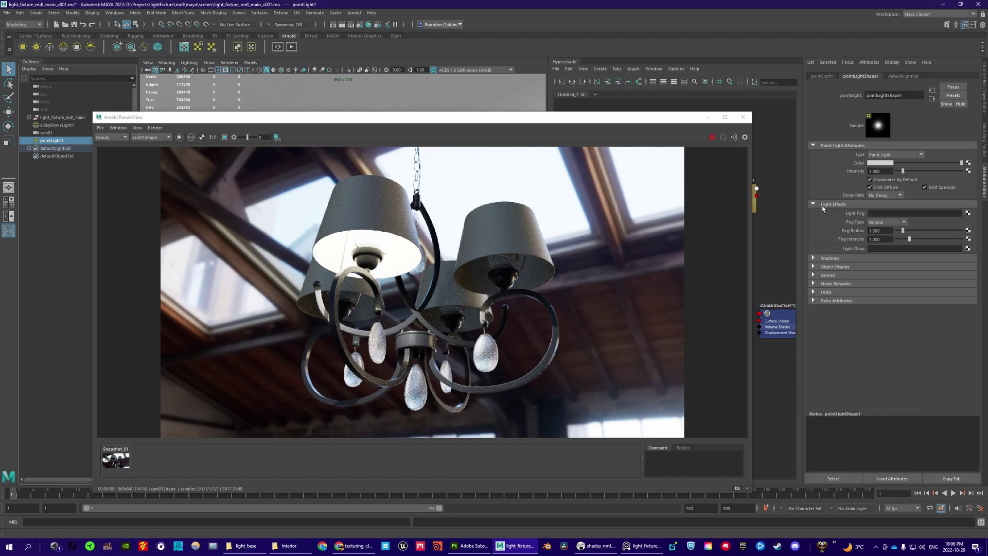
{"action": "left_click", "coordinate": [819, 205]}
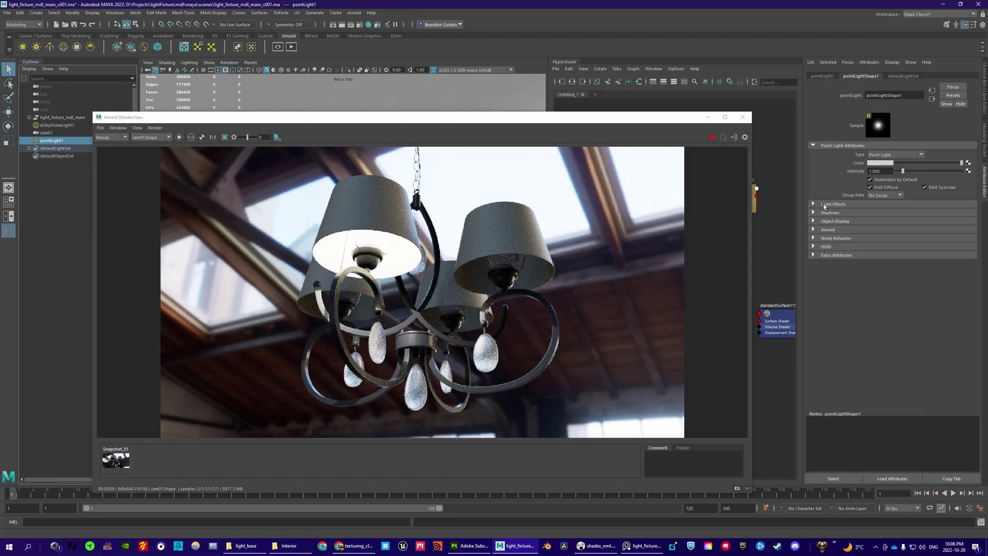
{"action": "left_click", "coordinate": [815, 231]}
{"action": "scroll", "coordinate": [926, 213], "scroll_direction": "down", "scroll_amount": 2}
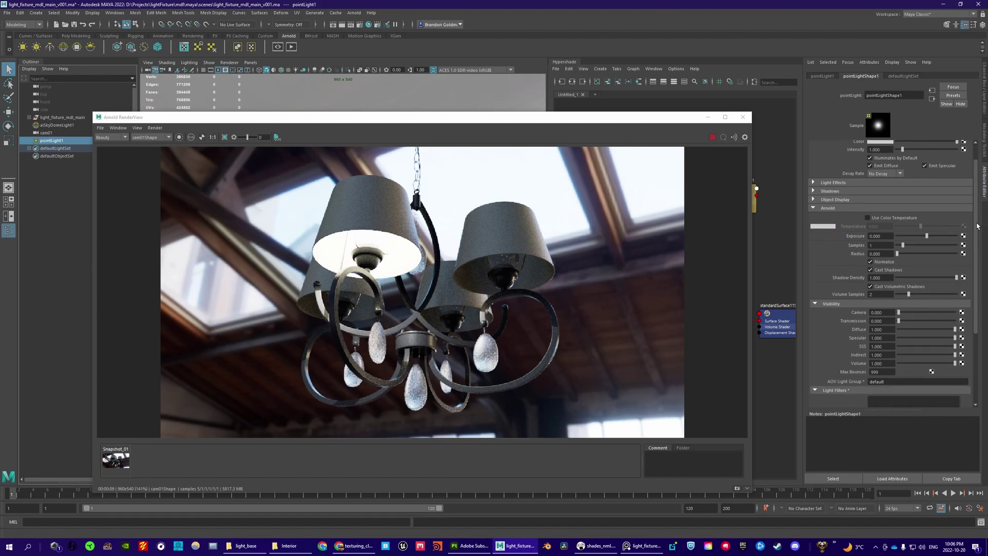
{"action": "left_click", "coordinate": [868, 213]}
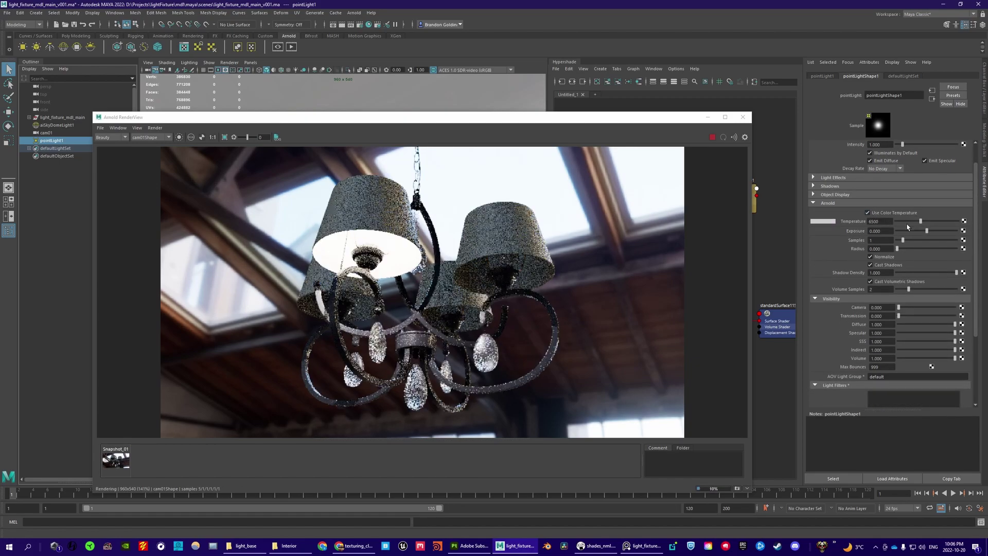
{"action": "left_click_drag", "start_coordinate": [920, 222], "coordinate": [914, 223]}
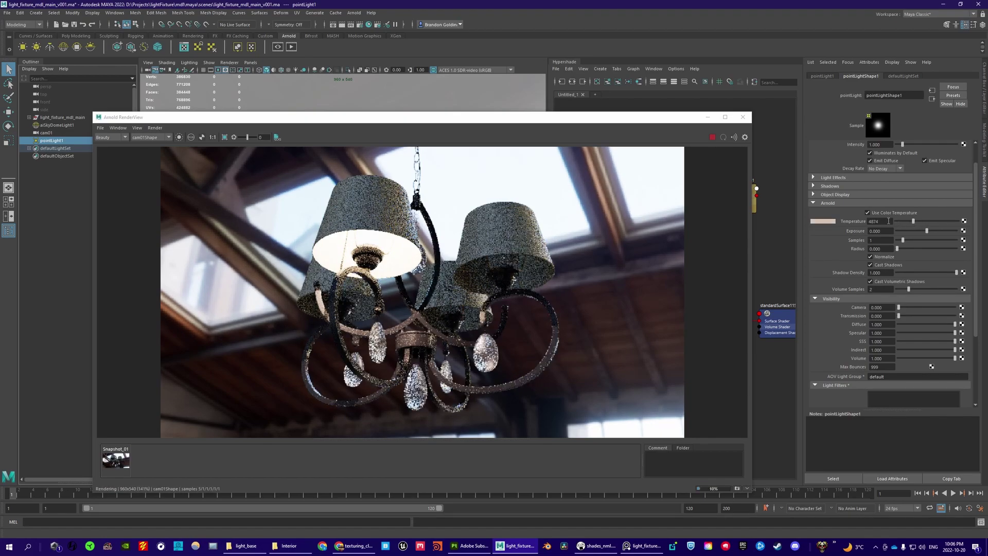
Step: Set pointLight1's exposure to -3.5 and lower its color temperature to about 4522
{"action": "double_click", "coordinate": [877, 231]}
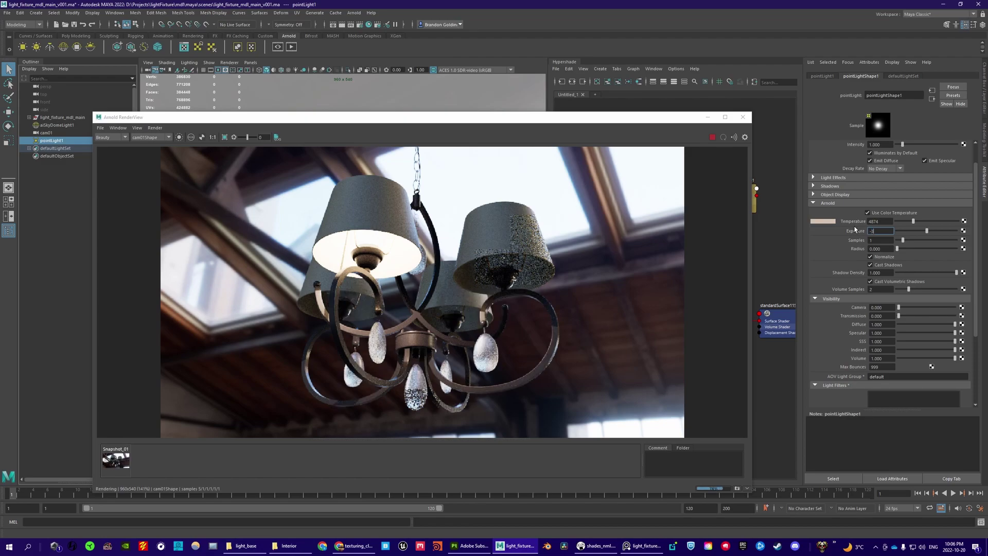
{"action": "type", "text": "-3"}
{"action": "key", "text": "Return"}
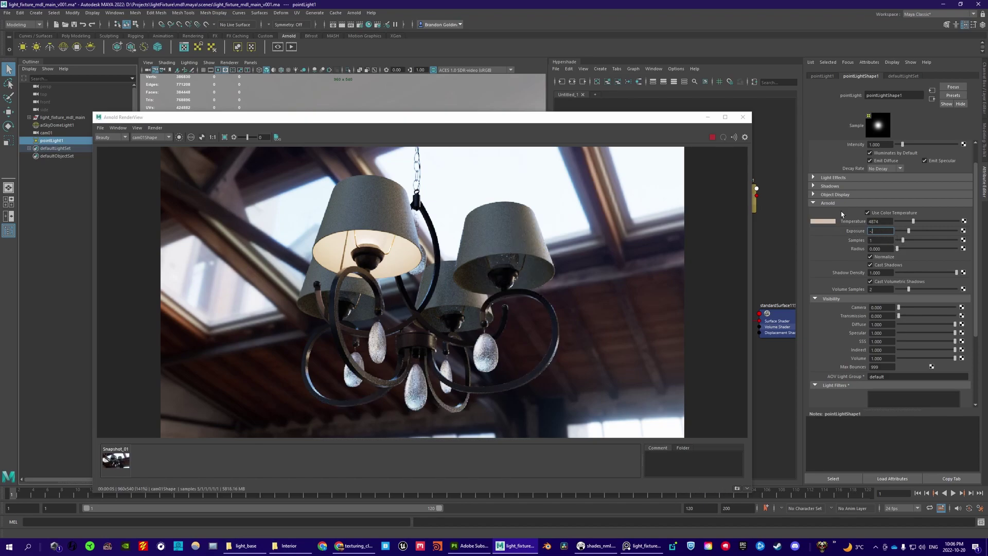
{"action": "type", "text": ".5"}
{"action": "key", "text": "Return"}
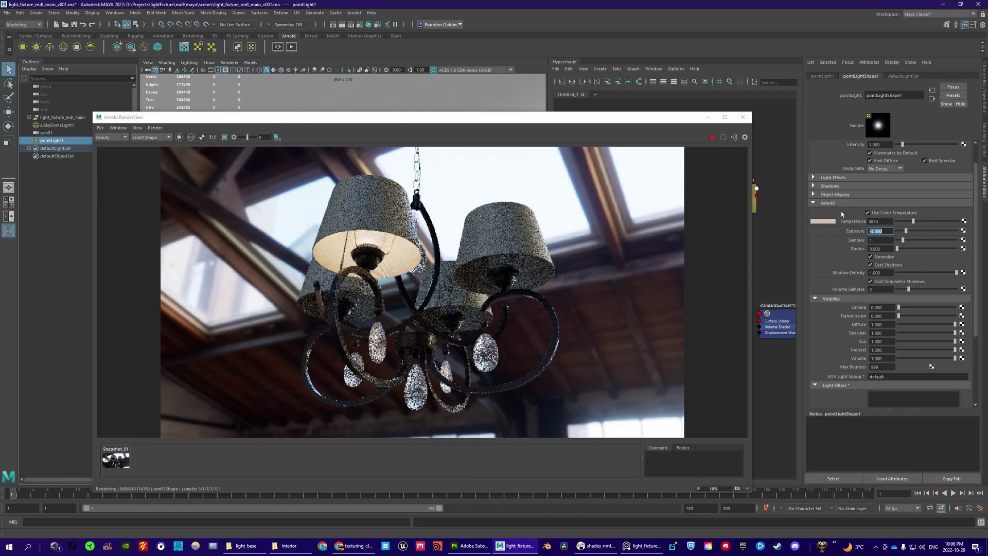
{"action": "left_click_drag", "start_coordinate": [913, 221], "coordinate": [913, 226]}
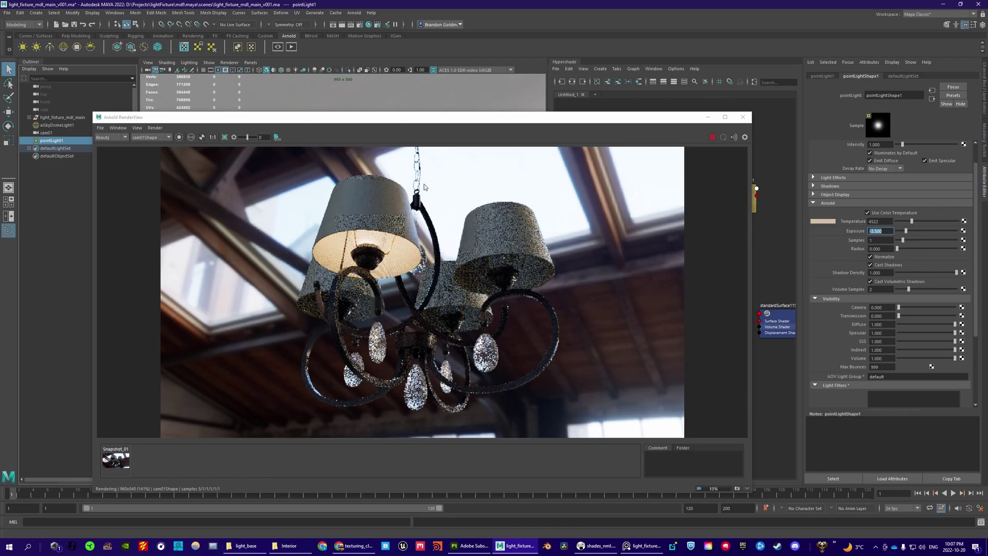
Step: Stop the render, close the Arnold RenderView and return the viewport to the perspective view
{"action": "left_click", "coordinate": [712, 136]}
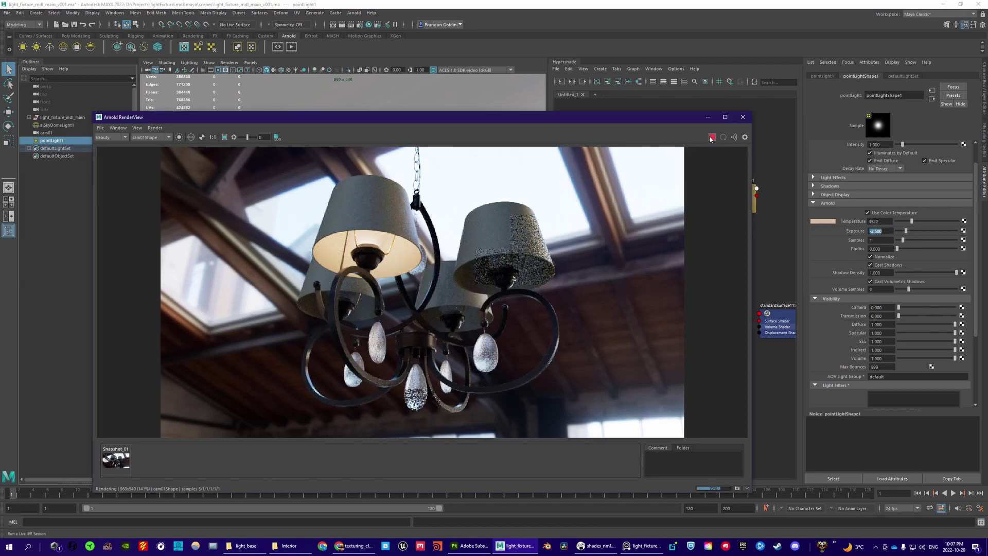
{"action": "left_click", "coordinate": [743, 118]}
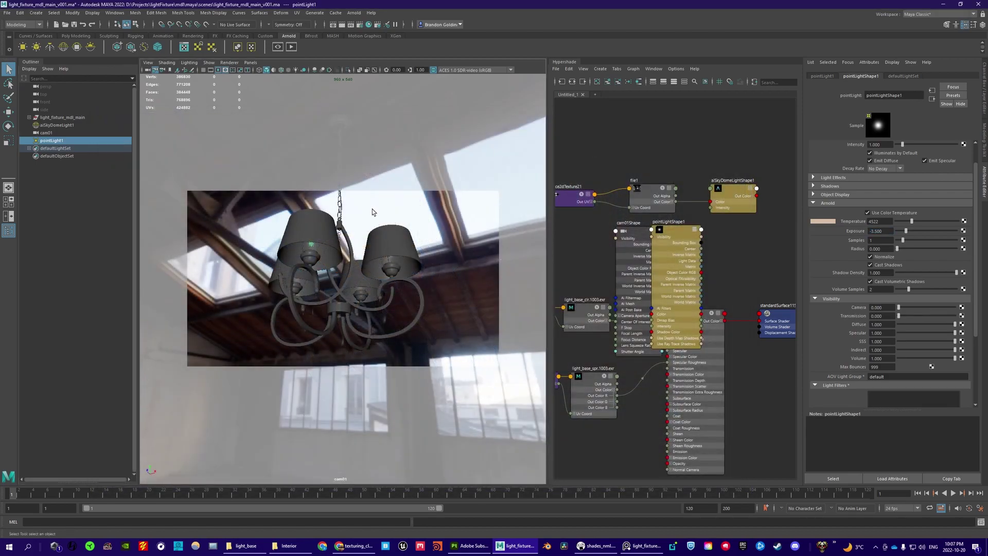
{"action": "key", "text": "space"}
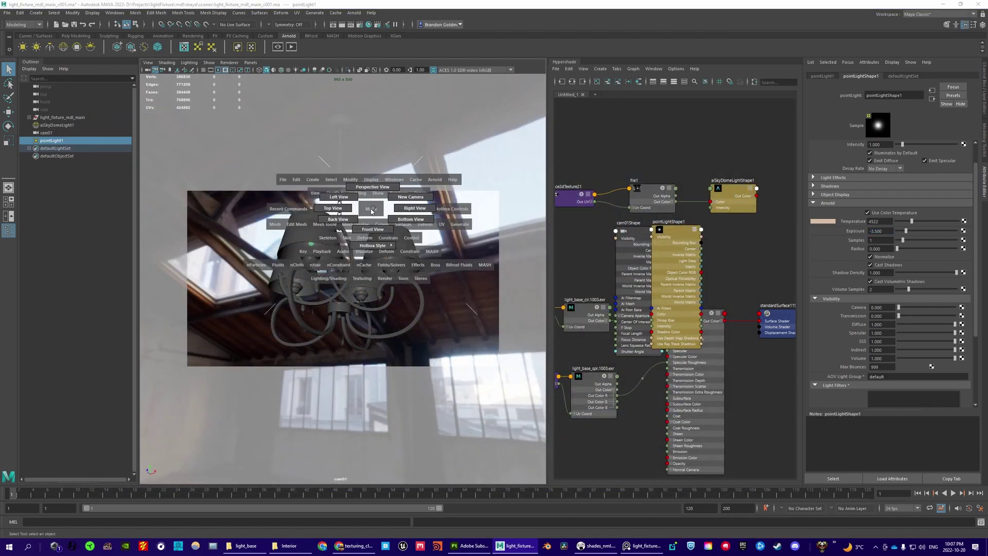
{"action": "left_click_drag", "start_coordinate": [365, 181], "coordinate": [159, 206]}
{"action": "scroll", "coordinate": [365, 181], "scroll_direction": "down", "scroll_amount": 3}
{"action": "scroll", "coordinate": [372, 287], "scroll_direction": "up", "scroll_amount": 6}
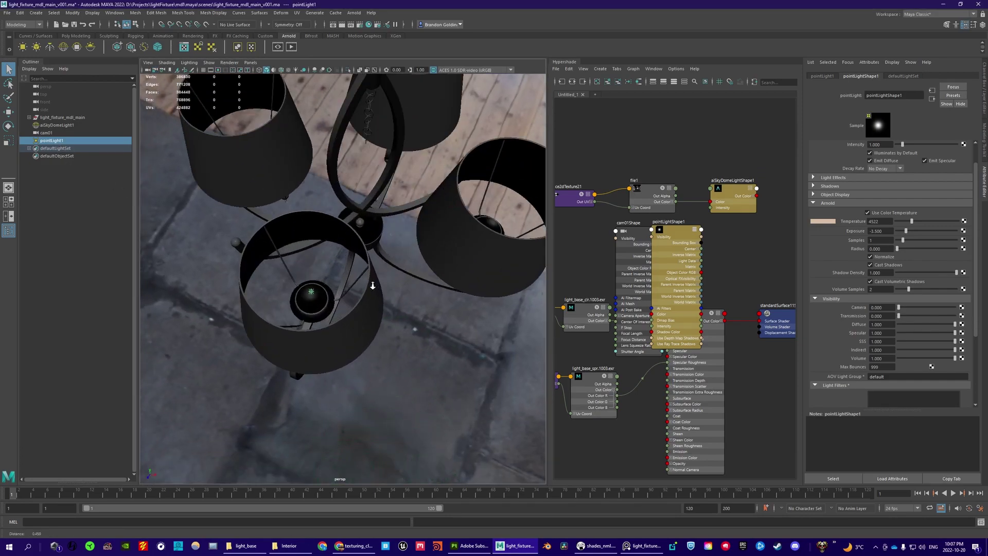
Step: Duplicate the point light into the chandelier's other three shades, placing each copy over its bulb socket, and clear the selection
{"action": "scroll", "coordinate": [351, 272], "scroll_direction": "down", "scroll_amount": 4}
{"action": "left_click_drag", "start_coordinate": [350, 273], "coordinate": [341, 286], "text": "alt"}
{"action": "key", "text": "w"}
{"action": "middle_click_drag", "start_coordinate": [396, 302], "coordinate": [399, 309], "text": "alt"}
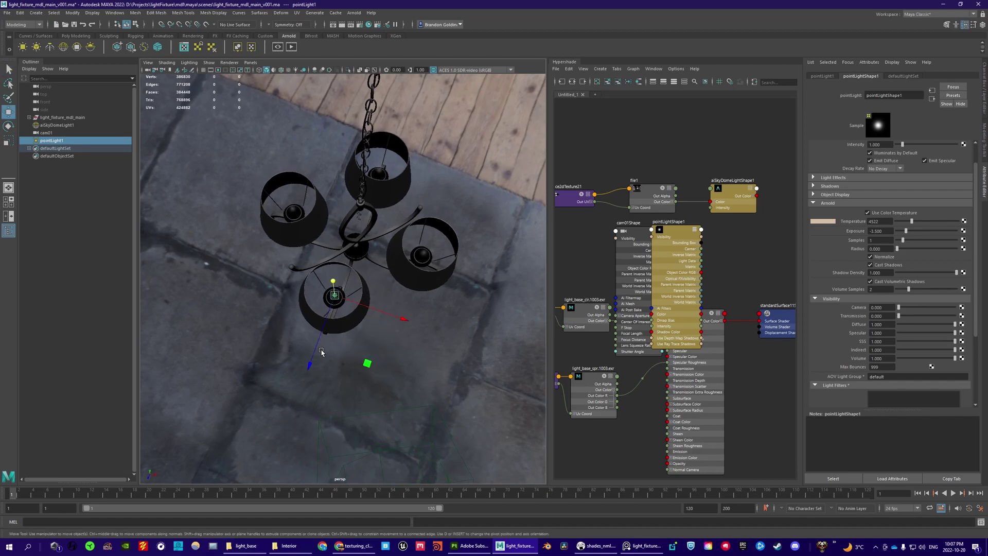
{"action": "mouse_move", "coordinate": [367, 365]}
{"action": "left_mouse_down", "text": "shift"}
{"action": "mouse_move", "coordinate": [454, 320]}
{"action": "mouse_move", "coordinate": [404, 340]}
{"action": "mouse_move", "coordinate": [253, 355]}
{"action": "mouse_move", "coordinate": [335, 339]}
{"action": "mouse_move", "coordinate": [349, 325]}
{"action": "left_mouse_up", "text": "shift"}
{"action": "mouse_move", "coordinate": [359, 322]}
{"action": "left_mouse_down", "text": "alt"}
{"action": "mouse_move", "coordinate": [351, 345]}
{"action": "mouse_move", "coordinate": [300, 318]}
{"action": "mouse_move", "coordinate": [291, 325]}
{"action": "mouse_move", "coordinate": [279, 311]}
{"action": "mouse_move", "coordinate": [299, 317]}
{"action": "mouse_move", "coordinate": [277, 226]}
{"action": "left_mouse_up", "text": "alt"}
{"action": "mouse_move", "coordinate": [300, 257]}
{"action": "left_mouse_down", "text": "alt"}
{"action": "mouse_move", "coordinate": [311, 292]}
{"action": "mouse_move", "coordinate": [329, 260]}
{"action": "mouse_move", "coordinate": [348, 268]}
{"action": "mouse_move", "coordinate": [285, 251]}
{"action": "mouse_move", "coordinate": [288, 288]}
{"action": "left_mouse_up", "text": "alt"}
{"action": "key", "text": "q"}
{"action": "left_click", "coordinate": [284, 250]}
{"action": "left_click", "coordinate": [277, 47]}
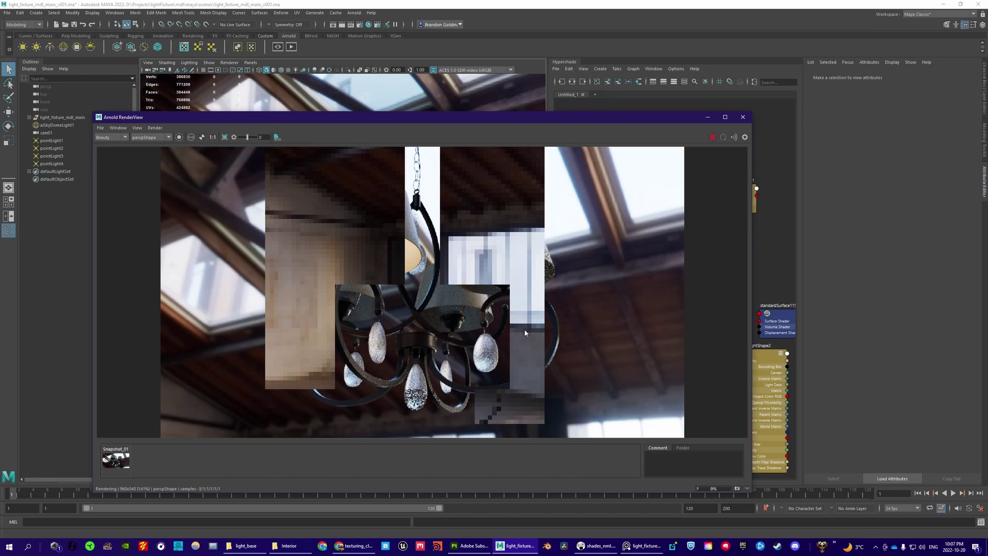
{"action": "left_click", "coordinate": [712, 138]}
{"action": "left_click", "coordinate": [742, 119]}
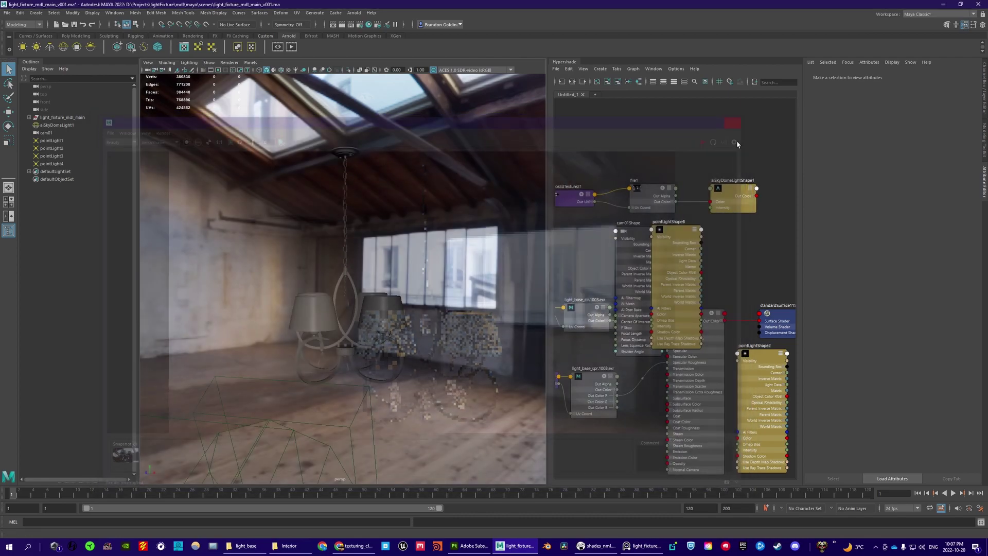
Step: Return the viewport to cam01 and render the chandelier with all four point lights in the Arnold RenderView
{"action": "left_click", "coordinate": [250, 62]}
{"action": "mouse_move", "coordinate": [289, 70]}
{"action": "left_click", "coordinate": [338, 70]}
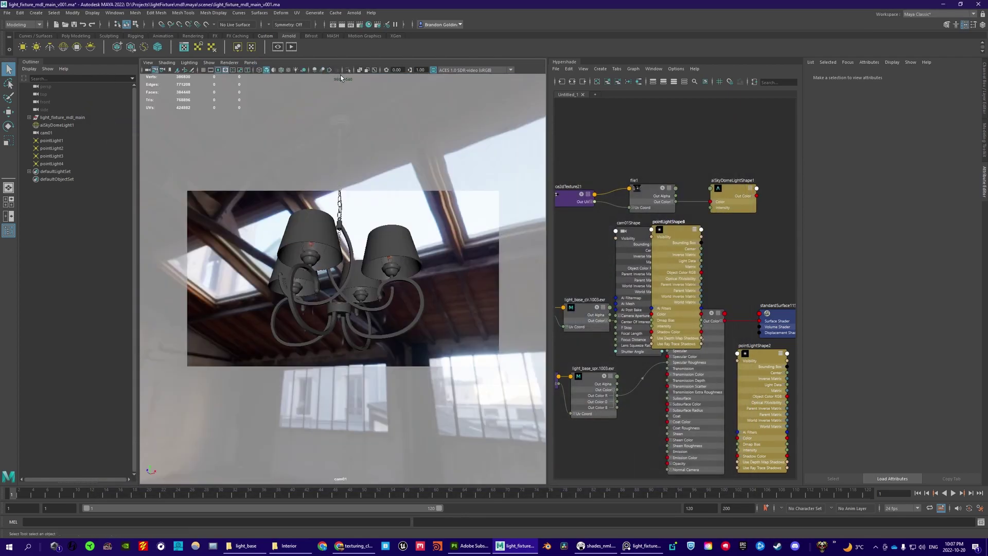
{"action": "left_click", "coordinate": [278, 50]}
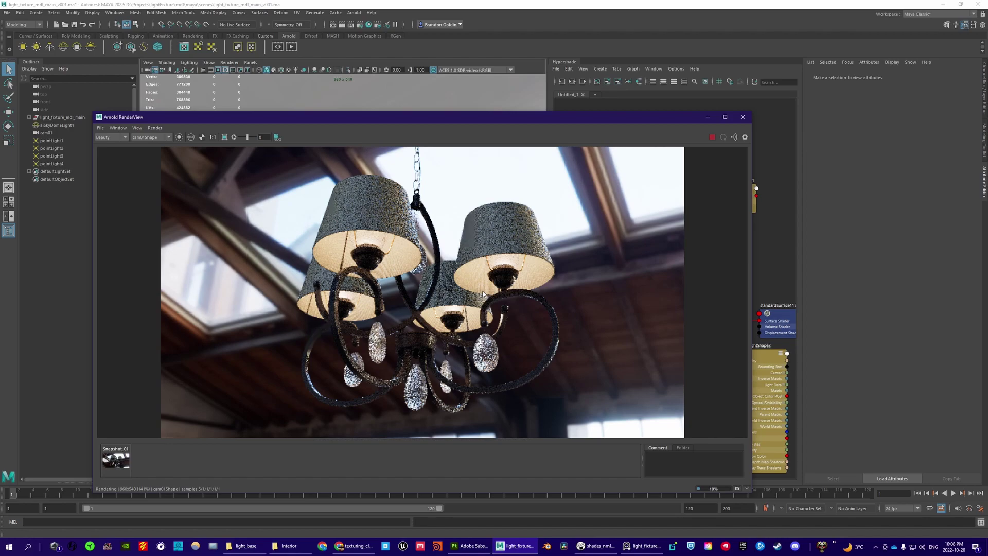
{"action": "scroll", "coordinate": [485, 294], "scroll_direction": "down", "scroll_amount": 2}
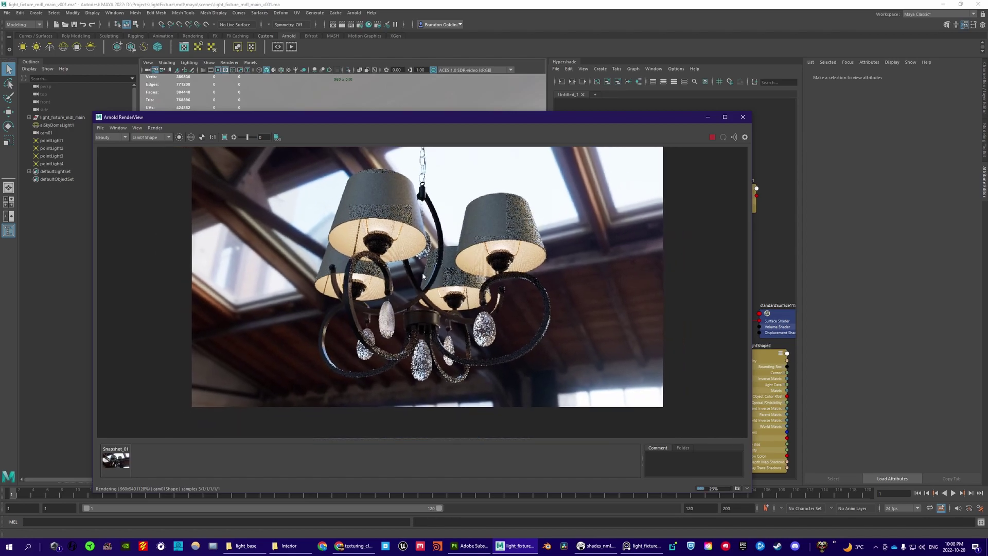
{"action": "left_click", "coordinate": [712, 137]}
{"action": "left_click_drag", "start_coordinate": [598, 119], "coordinate": [672, 117]}
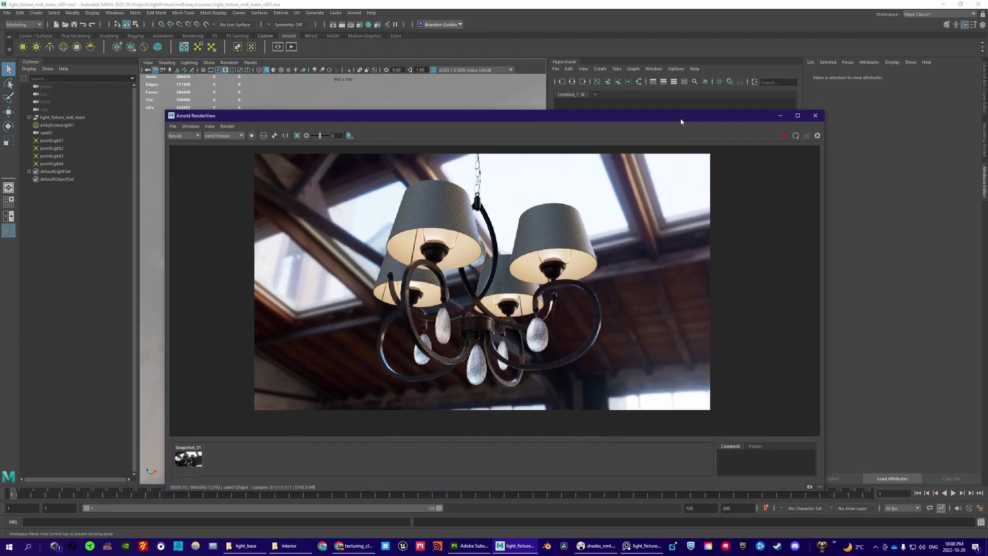
Step: Close the Arnold RenderView and orbit cam01 to frame the chandelier from a new angle against the concrete wall and skylight
{"action": "left_click", "coordinate": [818, 116]}
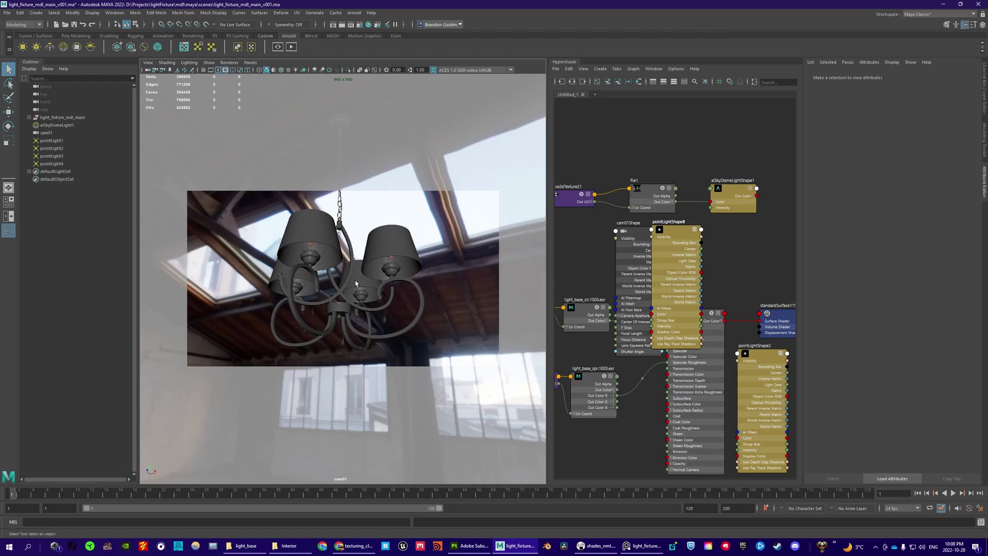
{"action": "mouse_move", "coordinate": [353, 279]}
{"action": "left_mouse_down", "text": "alt"}
{"action": "mouse_move", "coordinate": [327, 277]}
{"action": "mouse_move", "coordinate": [323, 289]}
{"action": "mouse_move", "coordinate": [332, 289]}
{"action": "mouse_move", "coordinate": [325, 273]}
{"action": "mouse_move", "coordinate": [343, 281]}
{"action": "left_mouse_up", "text": "alt"}
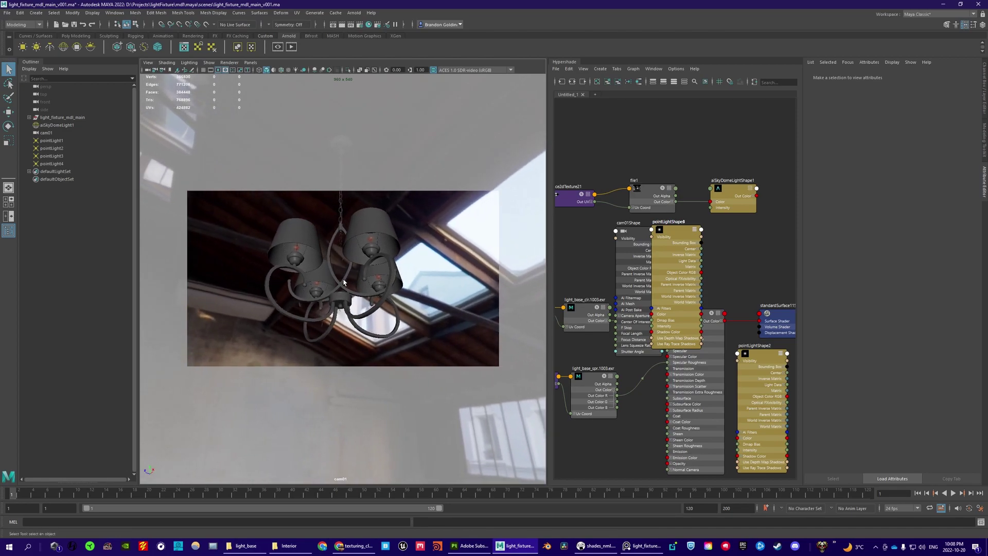
{"action": "left_click_drag", "start_coordinate": [364, 289], "coordinate": [356, 291], "text": "alt"}
{"action": "middle_click_drag", "start_coordinate": [356, 291], "coordinate": [356, 291], "text": "alt"}
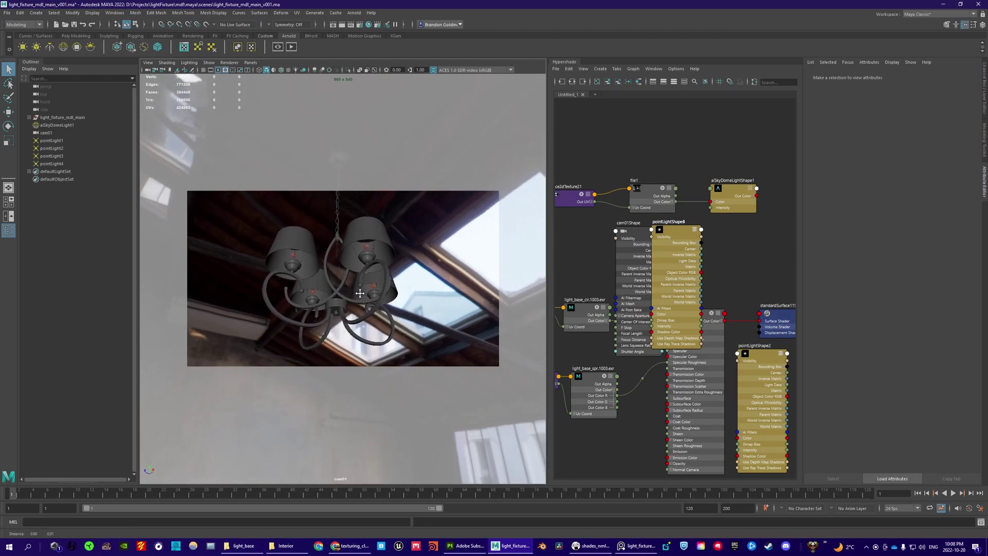
{"action": "mouse_move", "coordinate": [366, 290]}
{"action": "left_mouse_down", "text": "alt"}
{"action": "mouse_move", "coordinate": [370, 298]}
{"action": "mouse_move", "coordinate": [351, 299]}
{"action": "mouse_move", "coordinate": [361, 303]}
{"action": "left_mouse_up", "text": "alt"}
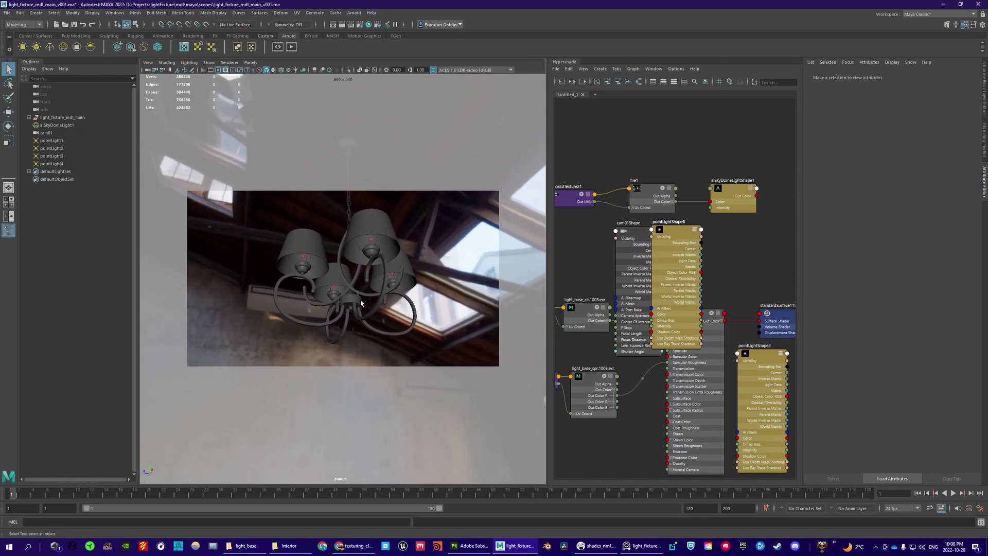
{"action": "mouse_move", "coordinate": [360, 302]}
{"action": "middle_mouse_down", "text": "alt"}
{"action": "mouse_move", "coordinate": [344, 297]}
{"action": "mouse_move", "coordinate": [352, 298]}
{"action": "middle_mouse_up", "text": "alt"}
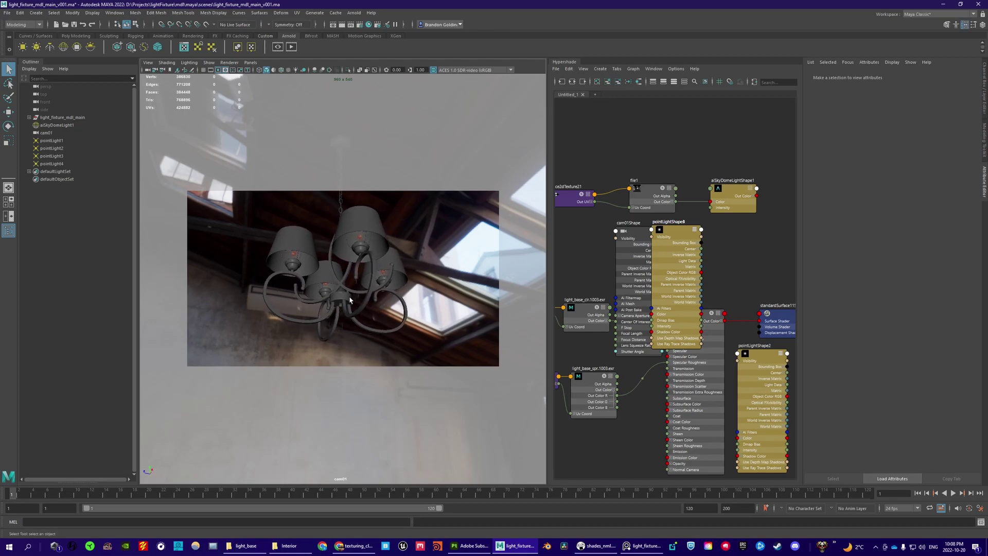
{"action": "left_click_drag", "start_coordinate": [354, 301], "coordinate": [343, 301], "text": "alt"}
{"action": "middle_click_drag", "start_coordinate": [350, 302], "coordinate": [362, 305], "text": "alt"}
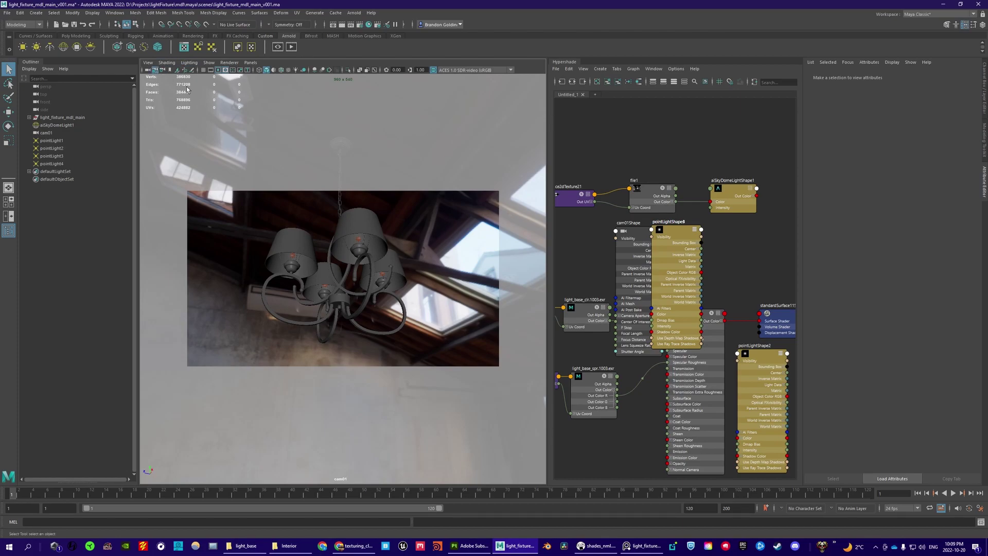
Step: Reopen the Arnold RenderView and store a snapshot of the finished four-light render
{"action": "left_click", "coordinate": [277, 47]}
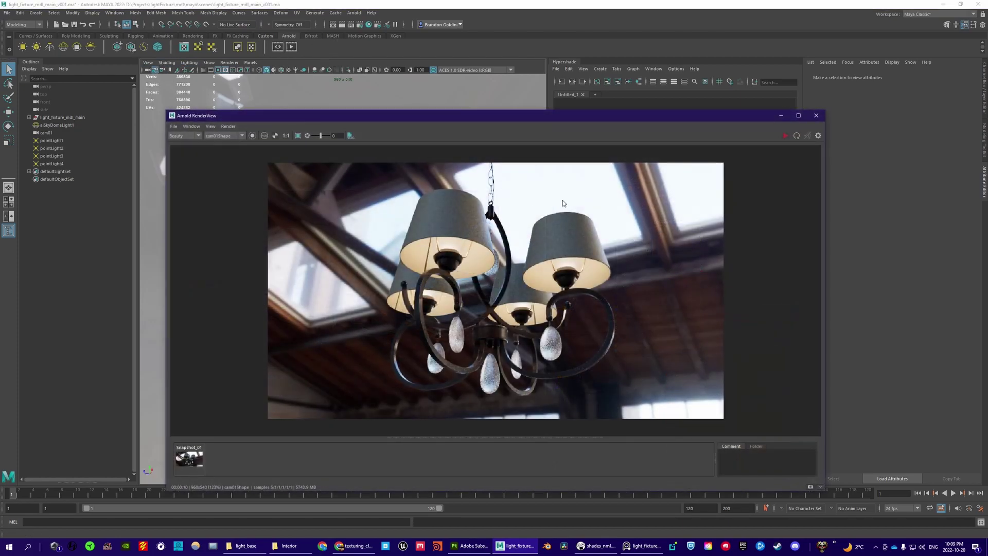
{"action": "left_click_drag", "start_coordinate": [378, 116], "coordinate": [360, 91]}
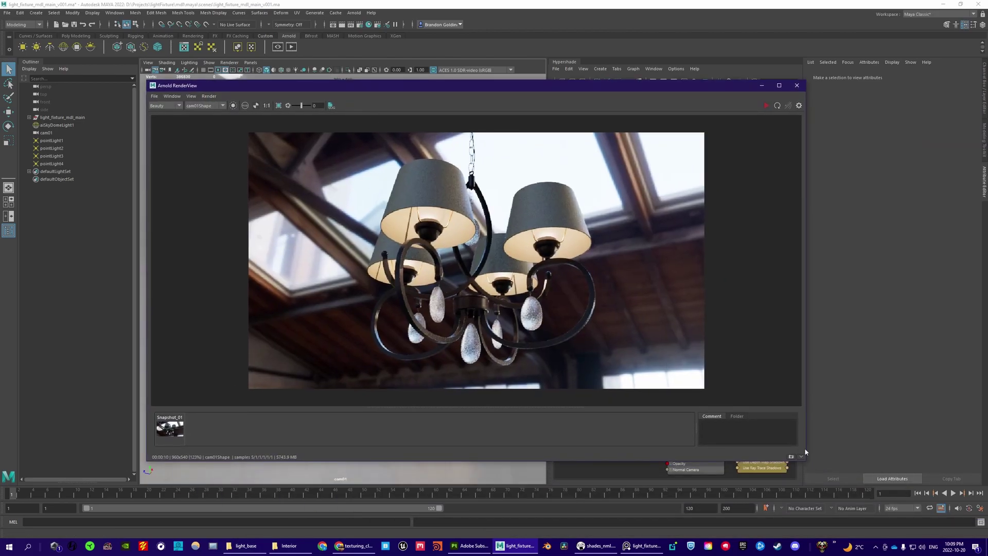
{"action": "left_click", "coordinate": [791, 456]}
Step: Compare the first snapshot with the current render by repeatedly switching it on and off
{"action": "left_click", "coordinate": [177, 431]}
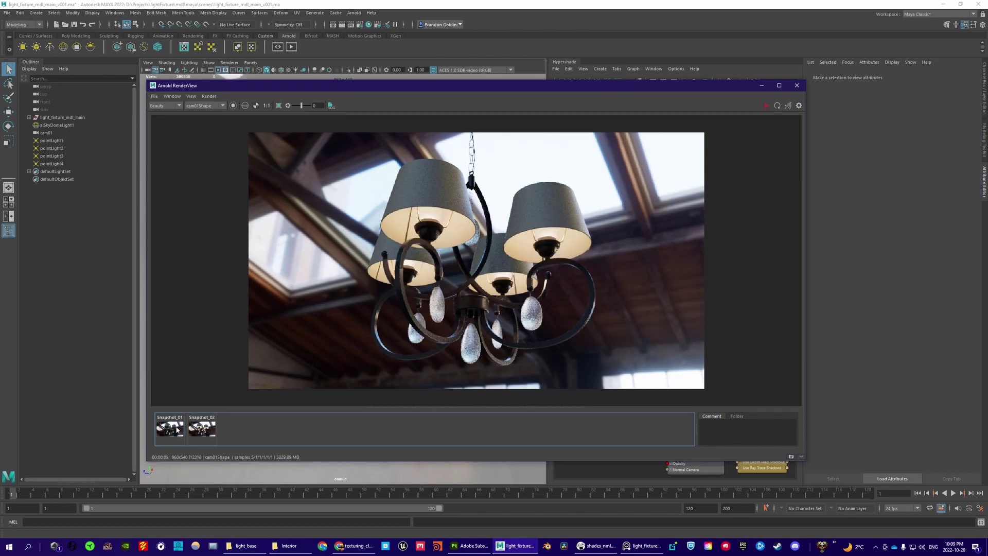
{"action": "left_click", "coordinate": [176, 430]}
{"action": "left_click", "coordinate": [176, 431]}
{"action": "left_click", "coordinate": [176, 430]}
{"action": "left_click", "coordinate": [175, 431]}
{"action": "left_click", "coordinate": [174, 430]}
{"action": "left_click", "coordinate": [174, 430]}
{"action": "left_click", "coordinate": [174, 430]}
{"action": "left_click", "coordinate": [175, 430]}
{"action": "left_click", "coordinate": [174, 430]}
{"action": "left_click", "coordinate": [174, 430]}
Step: Render the new cam01 angle in the Arnold RenderView and orbit the camera slightly to refine the chandelier's framing
{"action": "left_click", "coordinate": [766, 105]}
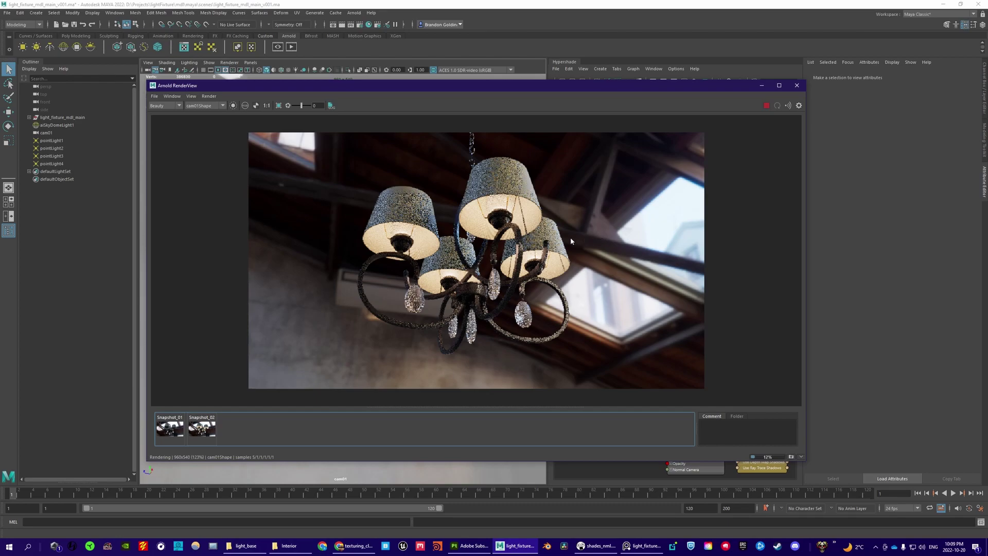
{"action": "left_click_drag", "start_coordinate": [509, 87], "coordinate": [754, 98]}
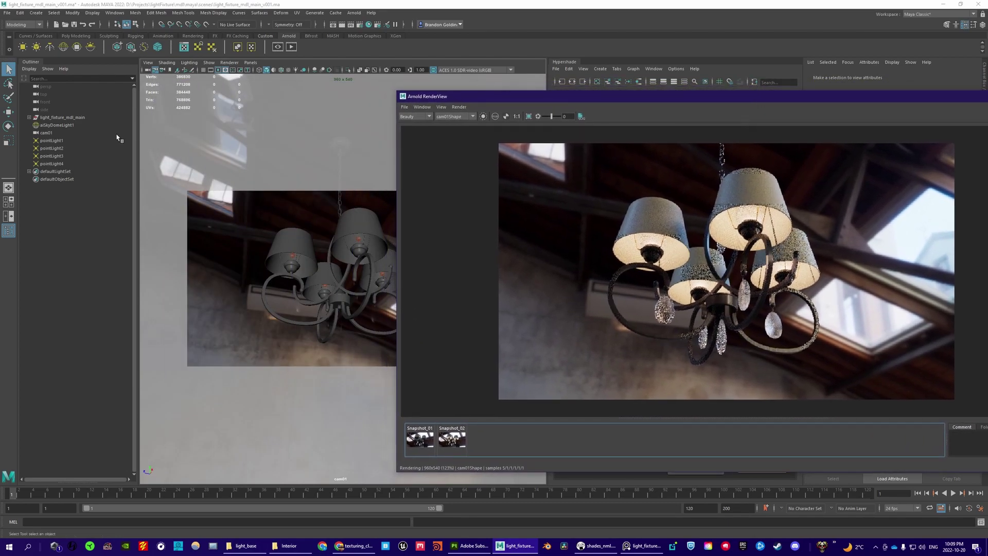
{"action": "left_click_drag", "start_coordinate": [583, 97], "coordinate": [610, 103]}
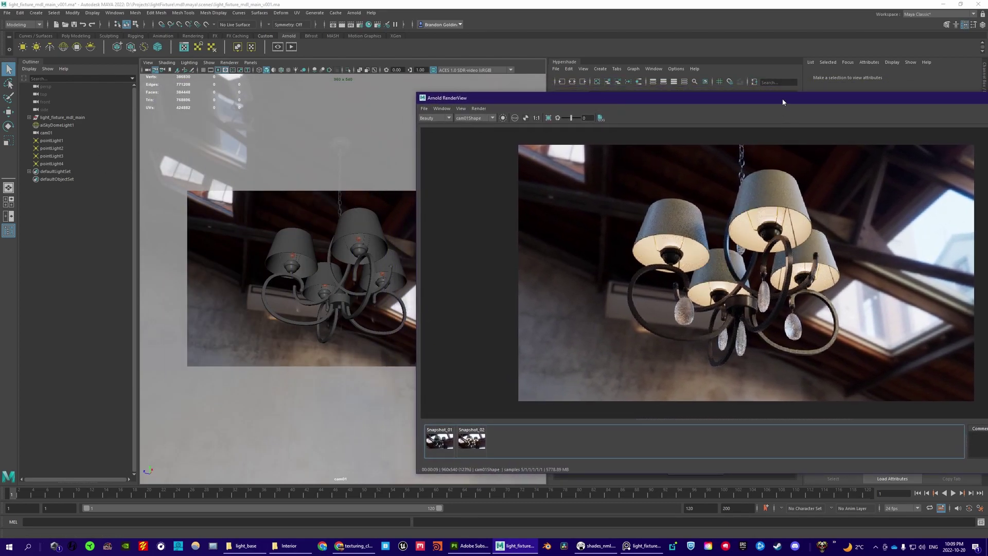
{"action": "left_click", "coordinate": [156, 71]}
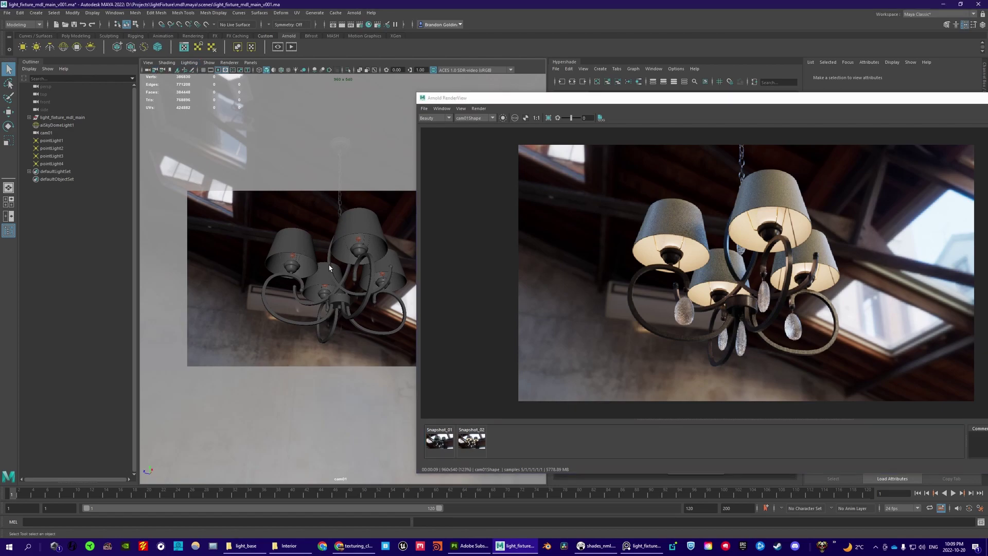
{"action": "mouse_move", "coordinate": [329, 265]}
{"action": "left_mouse_down", "text": "alt"}
{"action": "mouse_move", "coordinate": [312, 254]}
{"action": "mouse_move", "coordinate": [339, 263]}
{"action": "left_mouse_up", "text": "alt"}
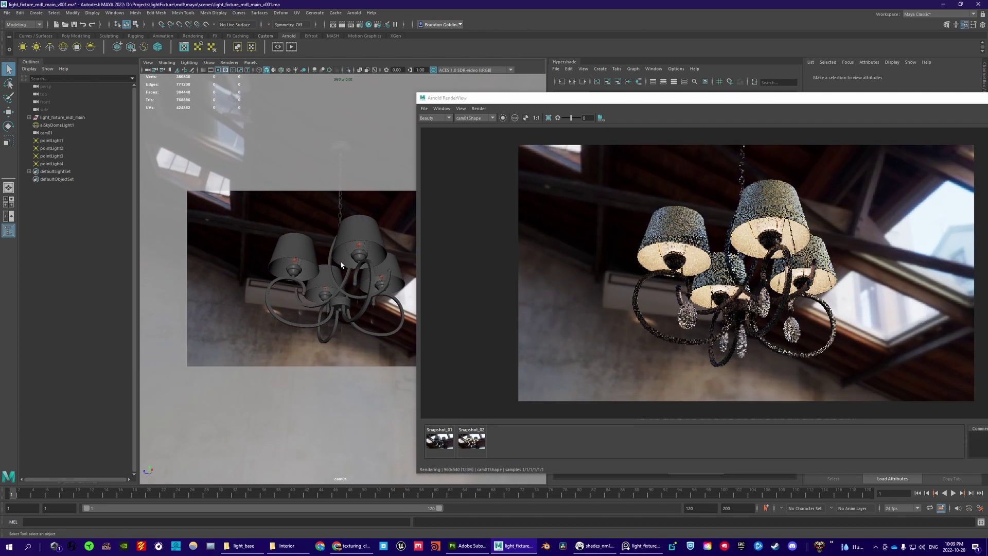
{"action": "left_click_drag", "start_coordinate": [341, 261], "coordinate": [344, 262], "text": "alt"}
{"action": "left_click_drag", "start_coordinate": [729, 101], "coordinate": [557, 90]}
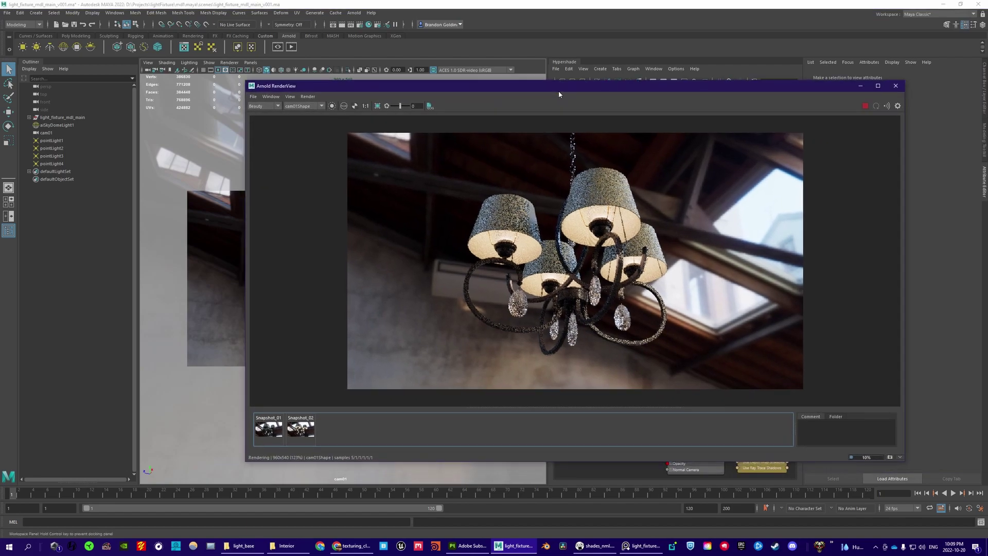
Step: Compare the second snapshot with the new-angle render by switching it on and off
{"action": "left_click", "coordinate": [302, 428]}
{"action": "left_click", "coordinate": [304, 428]}
{"action": "left_click", "coordinate": [305, 428]}
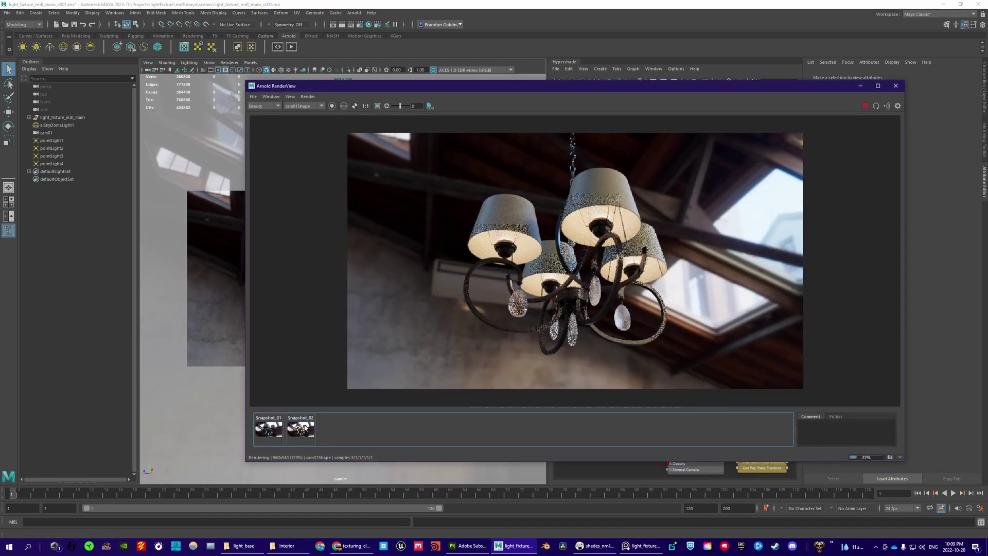
{"action": "left_click", "coordinate": [305, 428]}
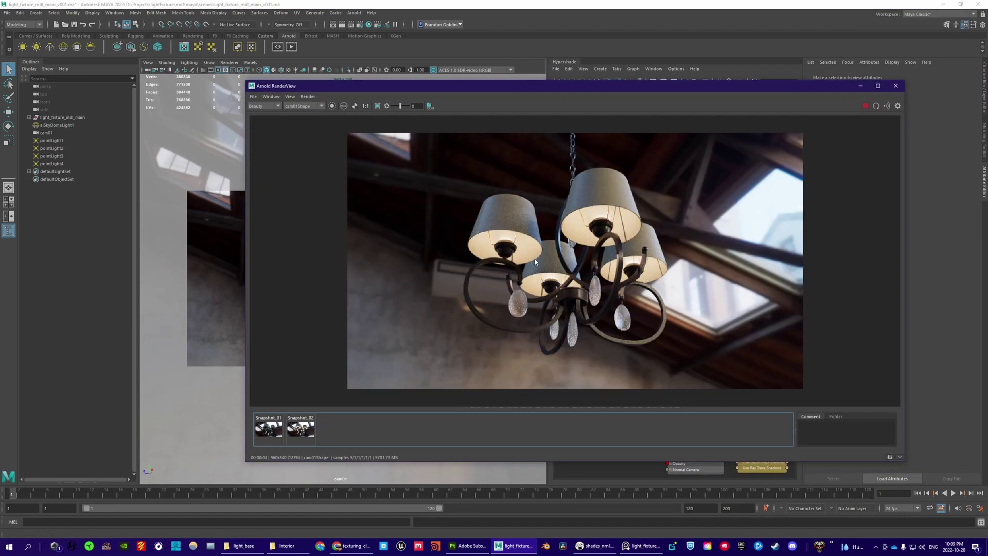
Step: Stop the render of the new angle and close the Arnold RenderView
{"action": "left_click_drag", "start_coordinate": [656, 88], "coordinate": [628, 98]}
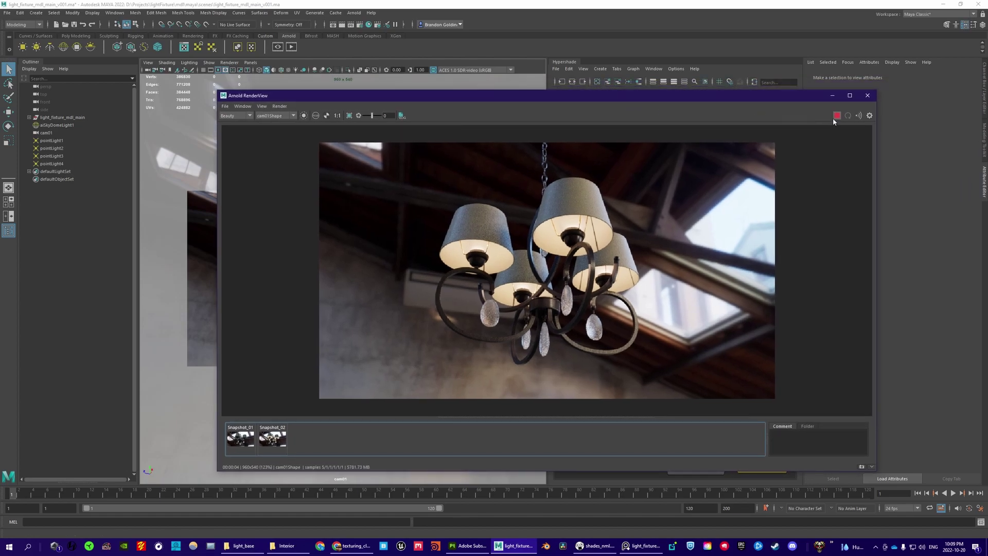
{"action": "left_click_drag", "start_coordinate": [650, 110], "coordinate": [733, 109]}
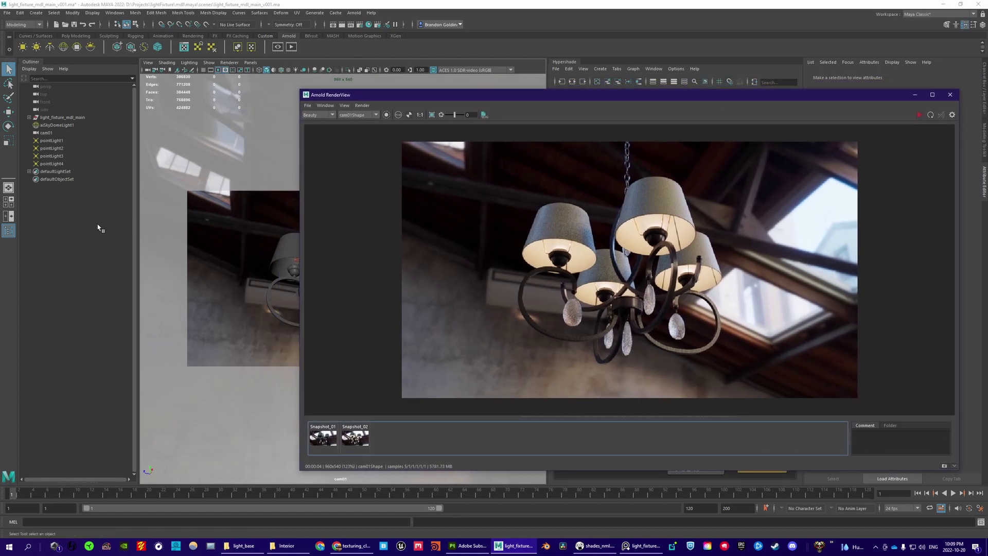
{"action": "left_click", "coordinate": [949, 95]}
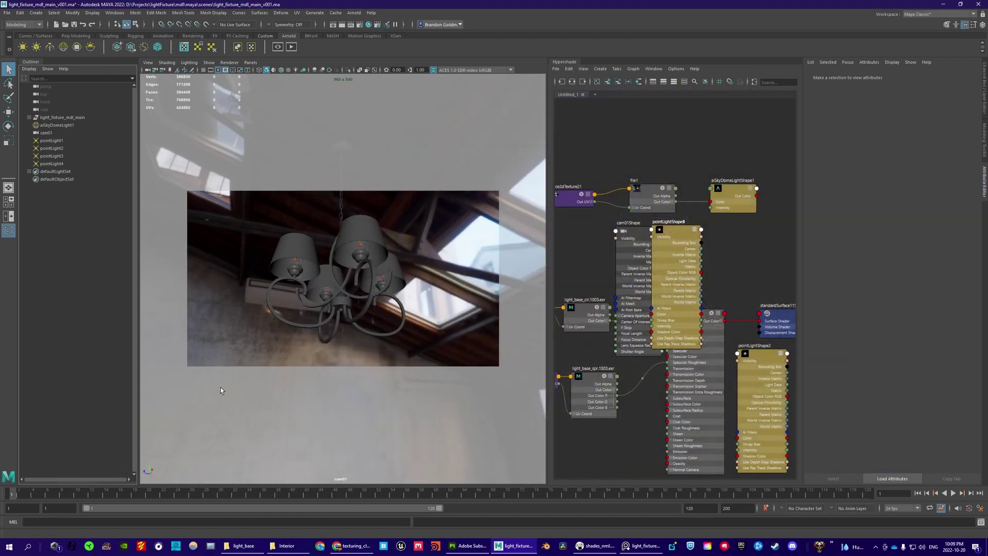
Step: Bring up the light_base texture folder, go up to the v001 folder to review its texture subfolders, and minimize the Interior folder window
{"action": "left_click", "coordinate": [286, 546]}
{"action": "left_click", "coordinate": [239, 545]}
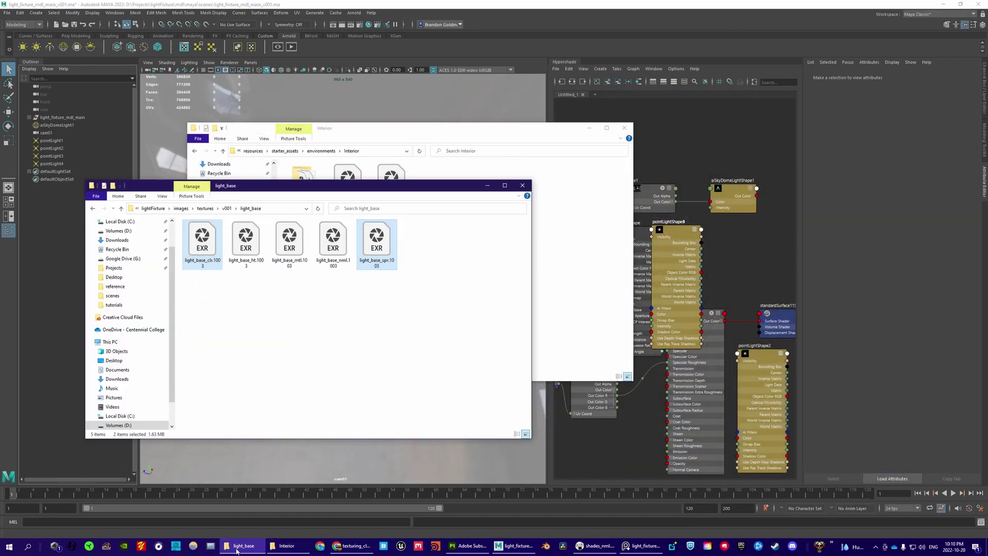
{"action": "left_click", "coordinate": [229, 206]}
{"action": "key", "text": "Return"}
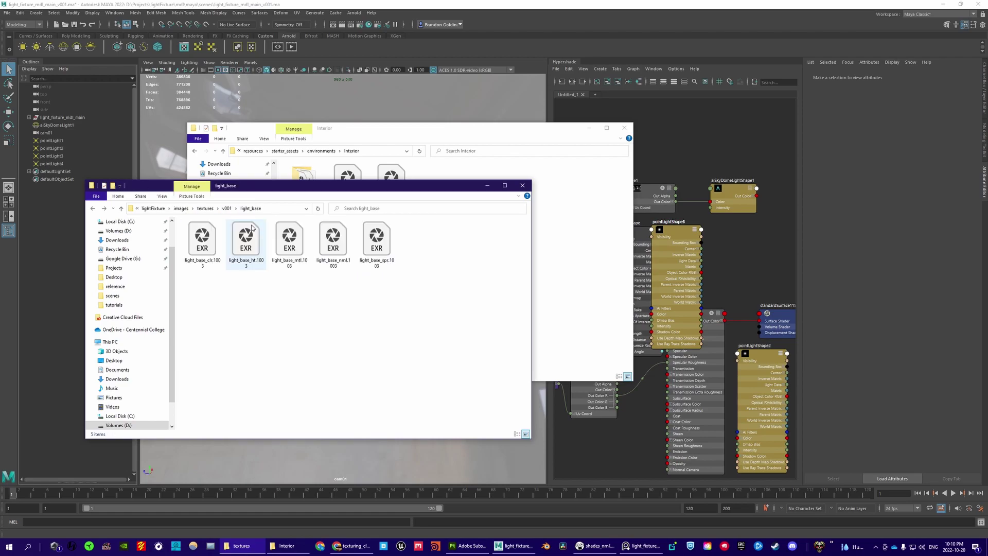
{"action": "left_click", "coordinate": [589, 128]}
{"action": "left_click_drag", "start_coordinate": [438, 190], "coordinate": [440, 169]}
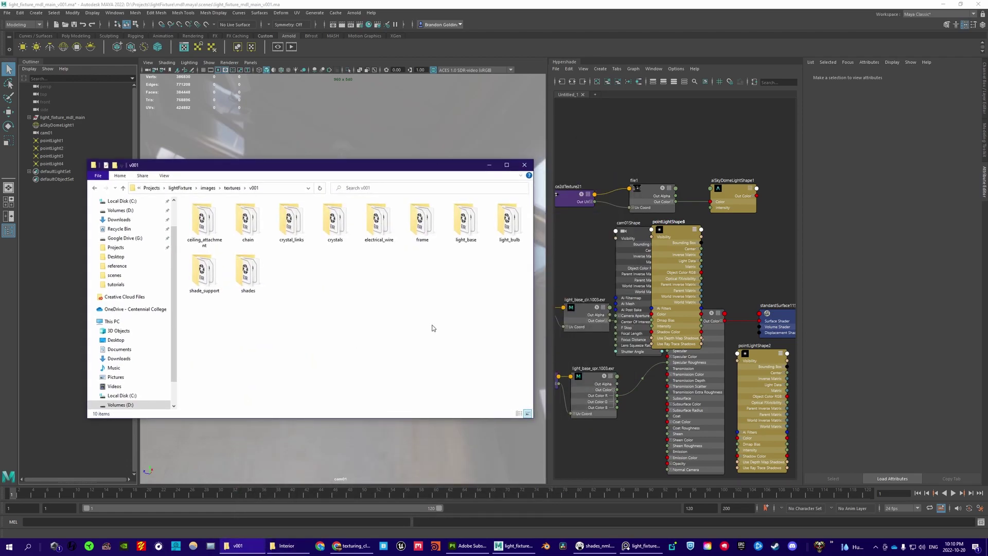
Step: Reopen the Arnold RenderView and switch to Substance 3D Painter to view the whole textured chandelier
{"action": "left_click", "coordinate": [297, 50]}
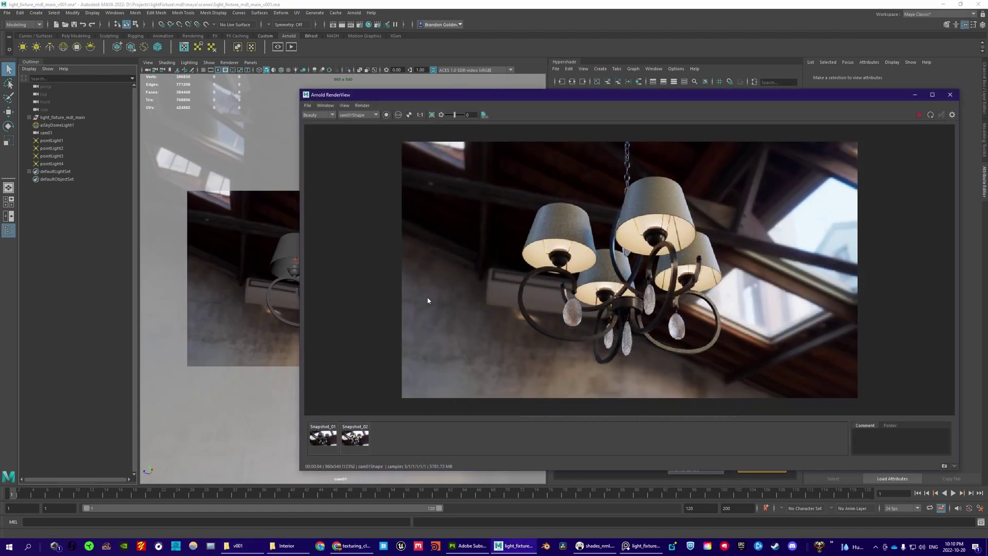
{"action": "left_click", "coordinate": [454, 550]}
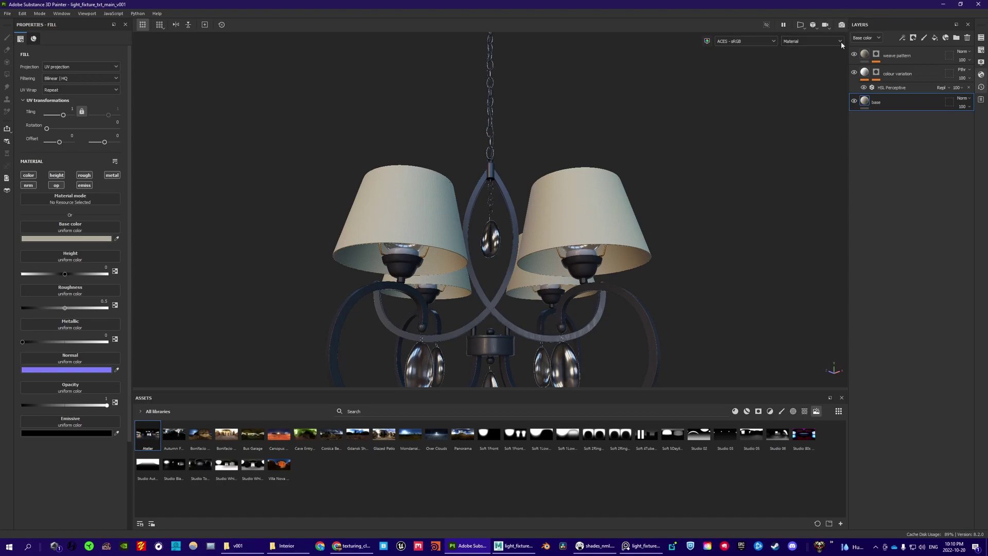
{"action": "right_click_drag", "start_coordinate": [639, 185], "coordinate": [585, 183], "text": "alt"}
{"action": "middle_click_drag", "start_coordinate": [557, 211], "coordinate": [532, 158], "text": "alt"}
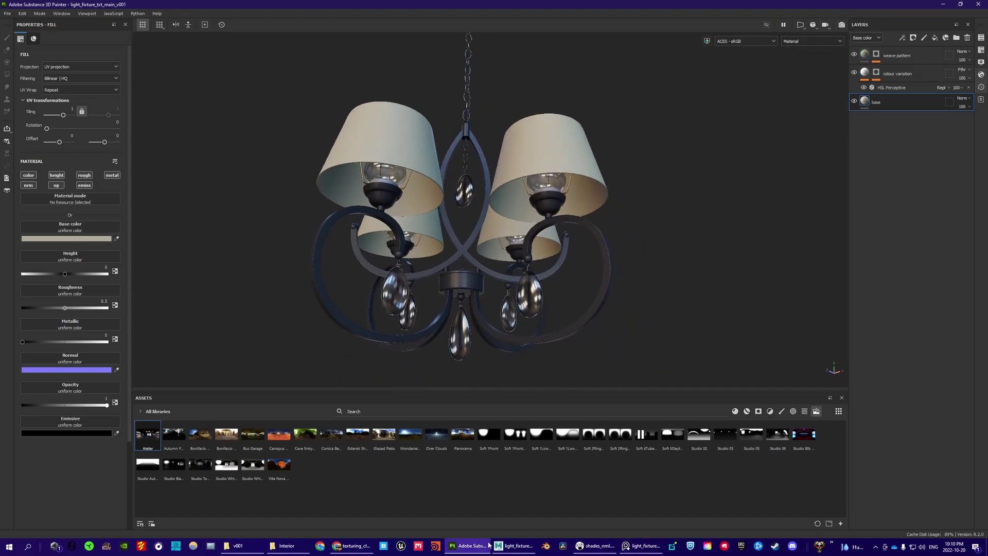
Step: Switch back to Maya and examine the shades, crystals and metal frame up close in the Arnold render
{"action": "left_click", "coordinate": [513, 546]}
{"action": "left_click_drag", "start_coordinate": [641, 96], "coordinate": [535, 120]}
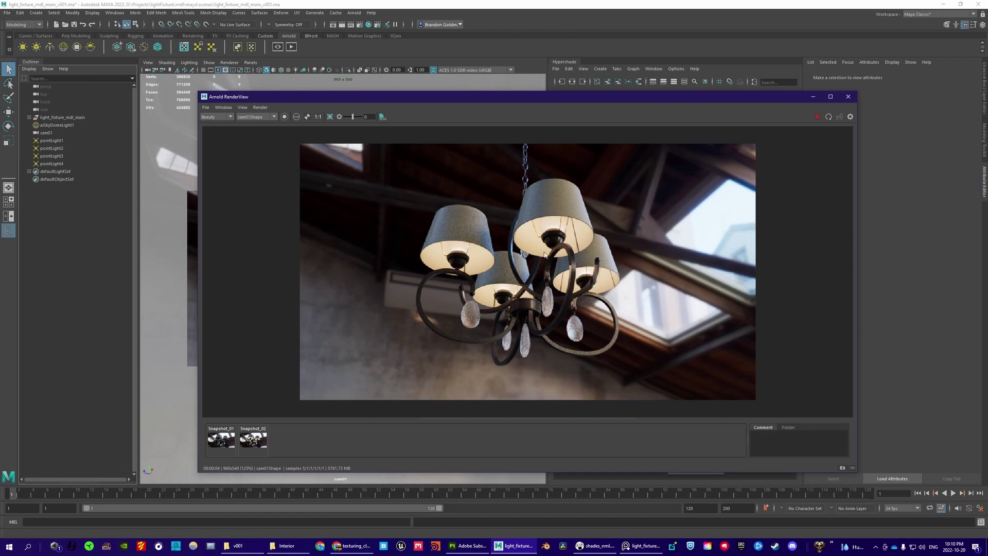
{"action": "left_click_drag", "start_coordinate": [612, 100], "coordinate": [600, 93]}
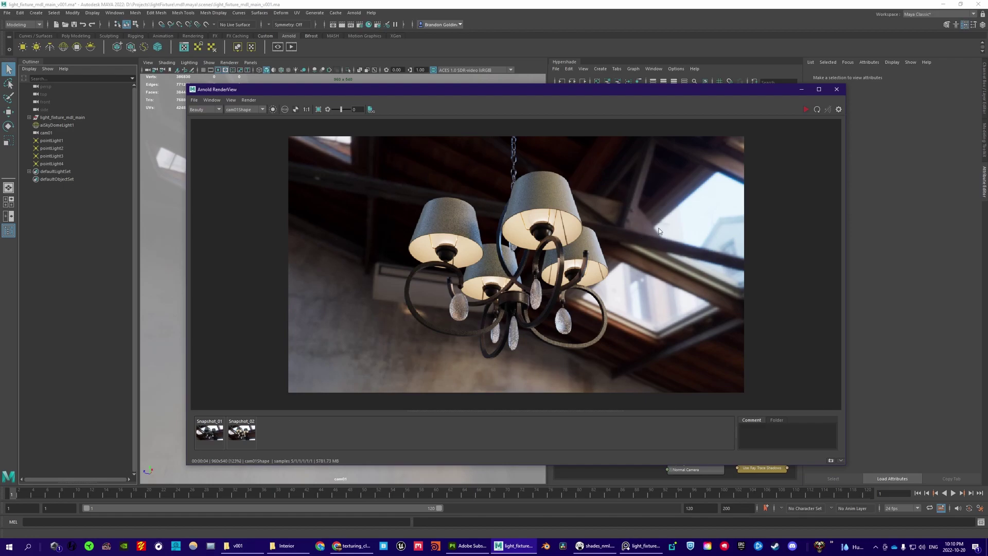
{"action": "scroll", "coordinate": [490, 261], "scroll_direction": "up", "scroll_amount": 8}
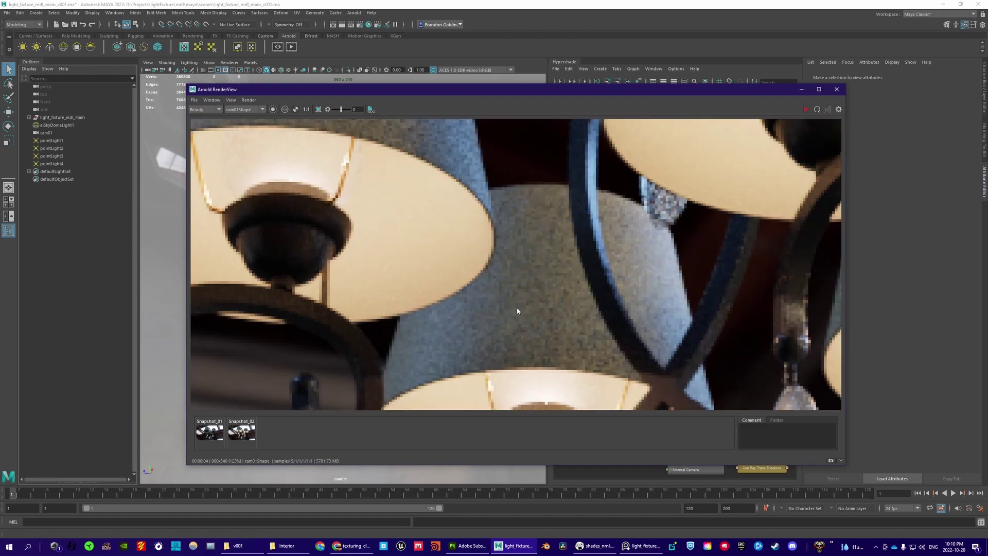
{"action": "scroll", "coordinate": [516, 308], "scroll_direction": "down", "scroll_amount": 4}
{"action": "middle_click_drag", "start_coordinate": [517, 309], "coordinate": [469, 216]}
{"action": "middle_click_drag", "start_coordinate": [551, 237], "coordinate": [434, 288]}
{"action": "middle_click_drag", "start_coordinate": [436, 146], "coordinate": [528, 225]}
{"action": "left_click", "coordinate": [236, 436]}
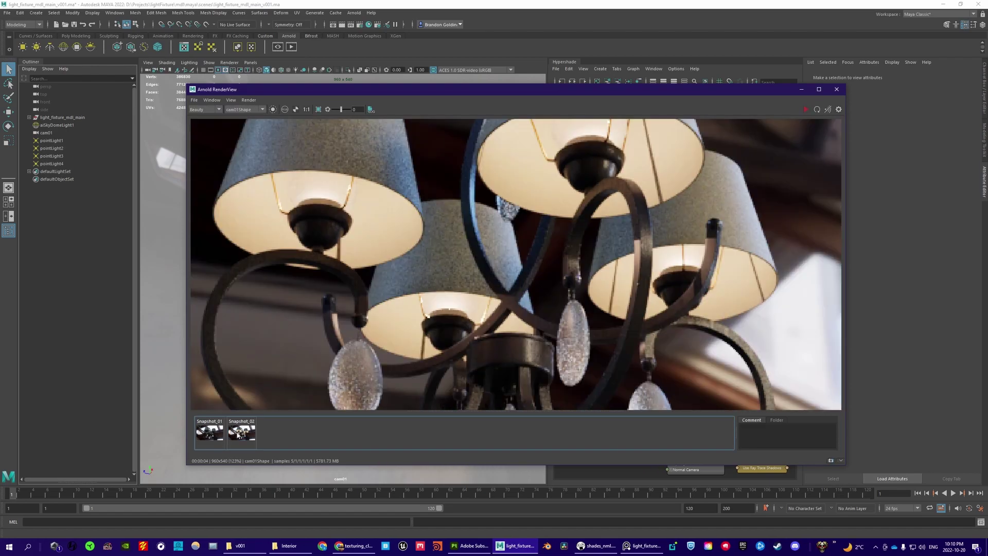
{"action": "scroll", "coordinate": [319, 273], "scroll_direction": "up", "scroll_amount": 3}
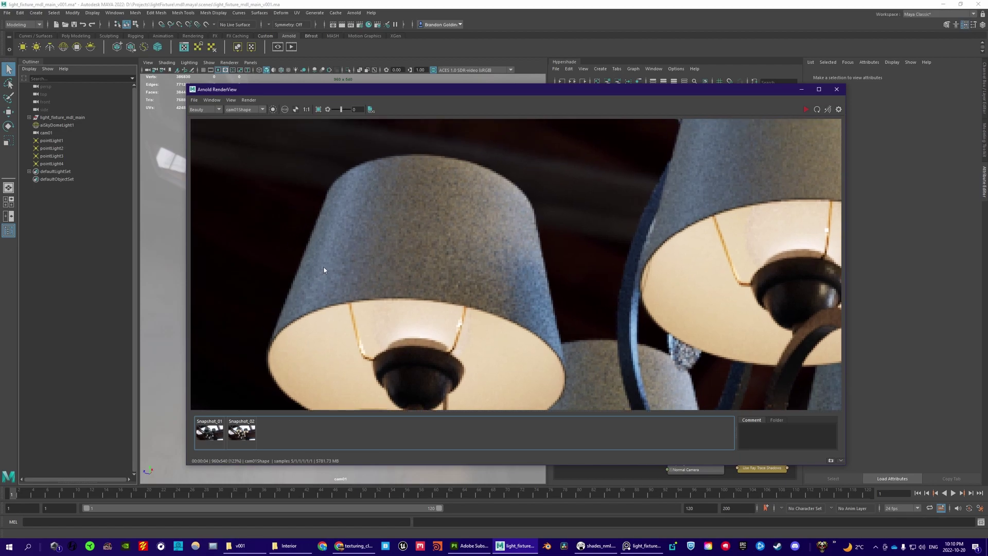
{"action": "scroll", "coordinate": [347, 217], "scroll_direction": "down", "scroll_amount": 5}
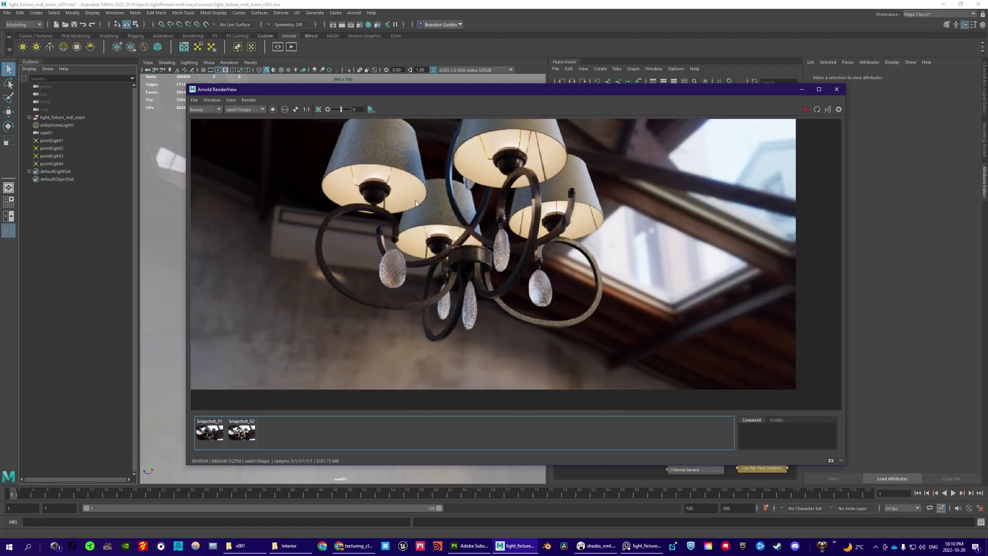
{"action": "scroll", "coordinate": [478, 284], "scroll_direction": "up", "scroll_amount": 2}
{"action": "scroll", "coordinate": [486, 313], "scroll_direction": "down", "scroll_amount": 3}
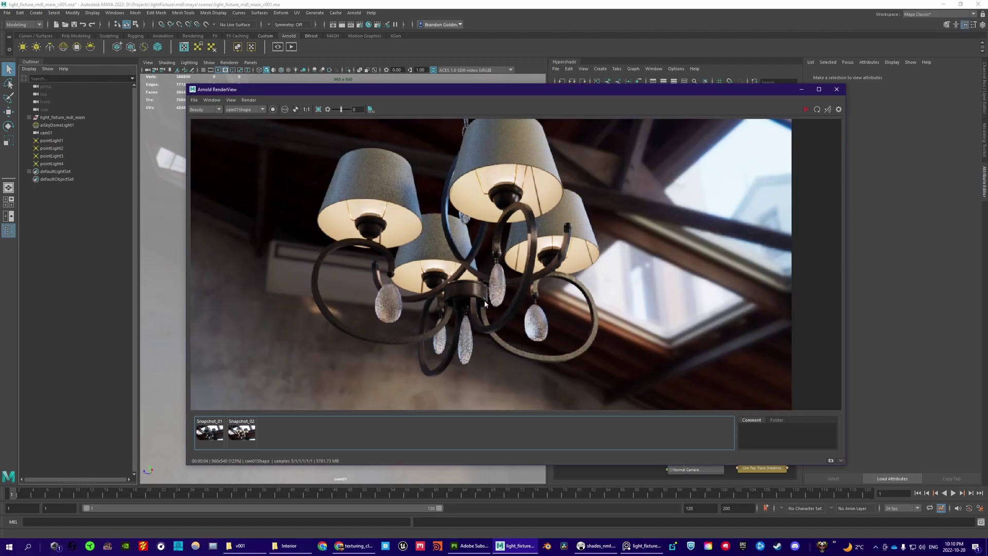
Step: Switch to Substance 3D Painter and view the textured chandelier from below to compare it with the Arnold render
{"action": "left_click", "coordinate": [469, 545]}
{"action": "left_click_drag", "start_coordinate": [573, 208], "coordinate": [446, 114], "text": "alt"}
{"action": "middle_click_drag", "start_coordinate": [327, 199], "coordinate": [346, 205], "text": "alt"}
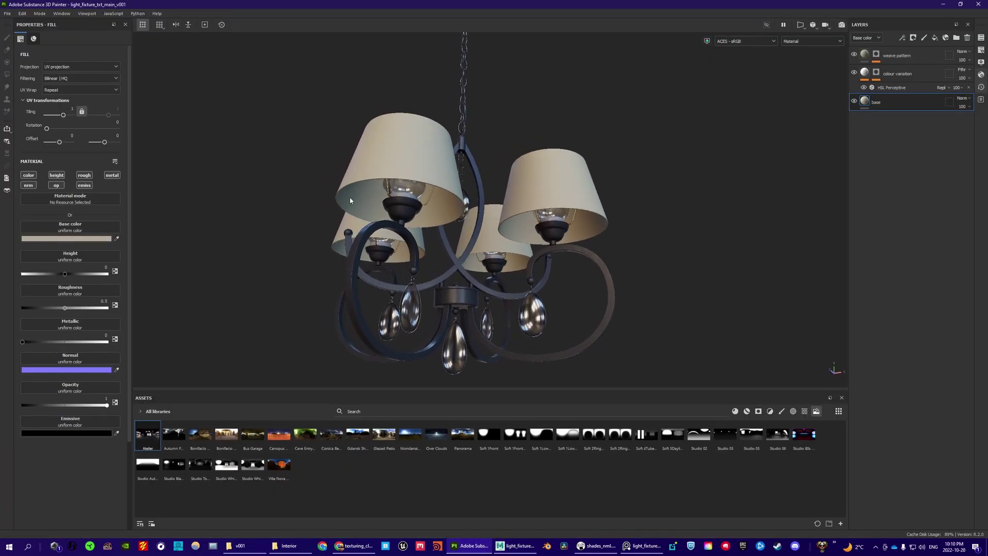
{"action": "left_click_drag", "start_coordinate": [578, 195], "coordinate": [388, 226], "text": "alt"}
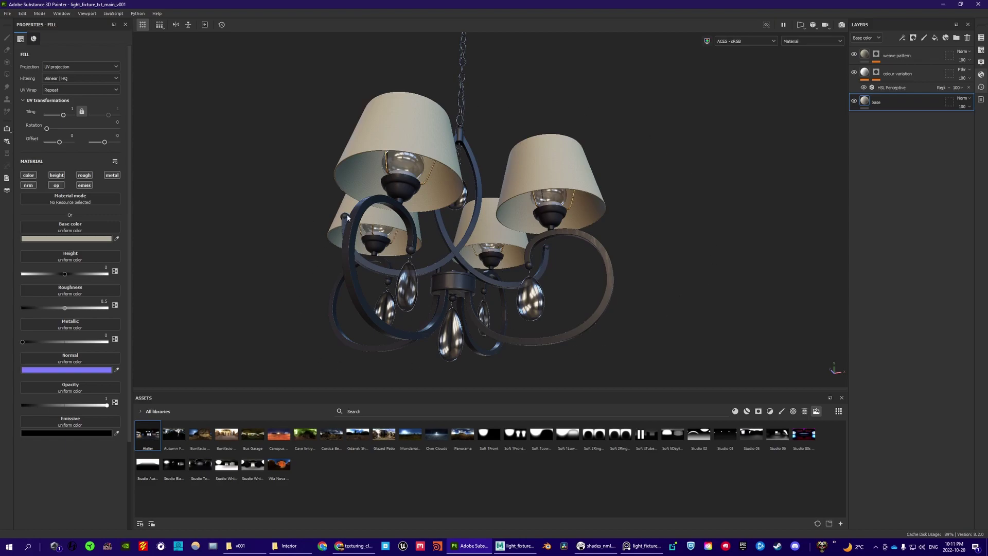
Step: Check the Arnold render in Maya, then return to Substance 3D Painter and examine a lampshade's weave up close
{"action": "left_click", "coordinate": [525, 546]}
{"action": "left_click", "coordinate": [522, 544]}
{"action": "left_click", "coordinate": [516, 545]}
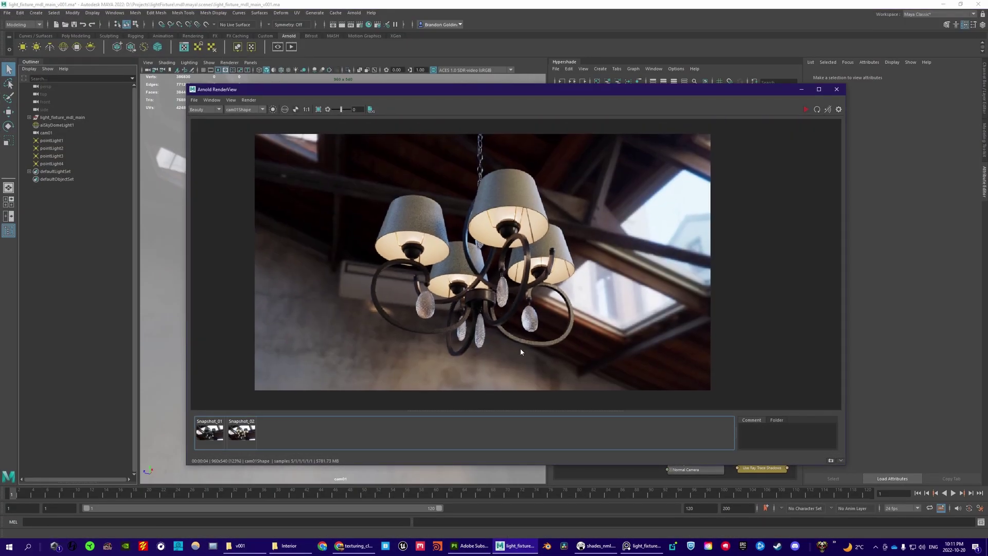
{"action": "left_click", "coordinate": [516, 545]}
{"action": "left_click_drag", "start_coordinate": [561, 250], "coordinate": [543, 177], "text": "alt"}
{"action": "right_click_drag", "start_coordinate": [543, 178], "coordinate": [818, 229], "text": "alt"}
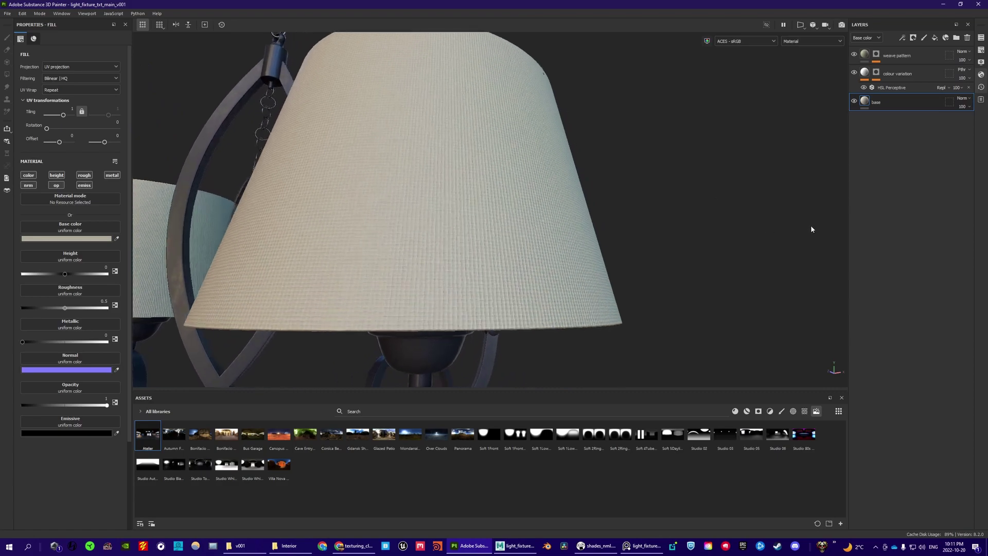
{"action": "middle_click_drag", "start_coordinate": [450, 234], "coordinate": [507, 232], "text": "alt"}
{"action": "right_click_drag", "start_coordinate": [507, 232], "coordinate": [633, 221], "text": "alt"}
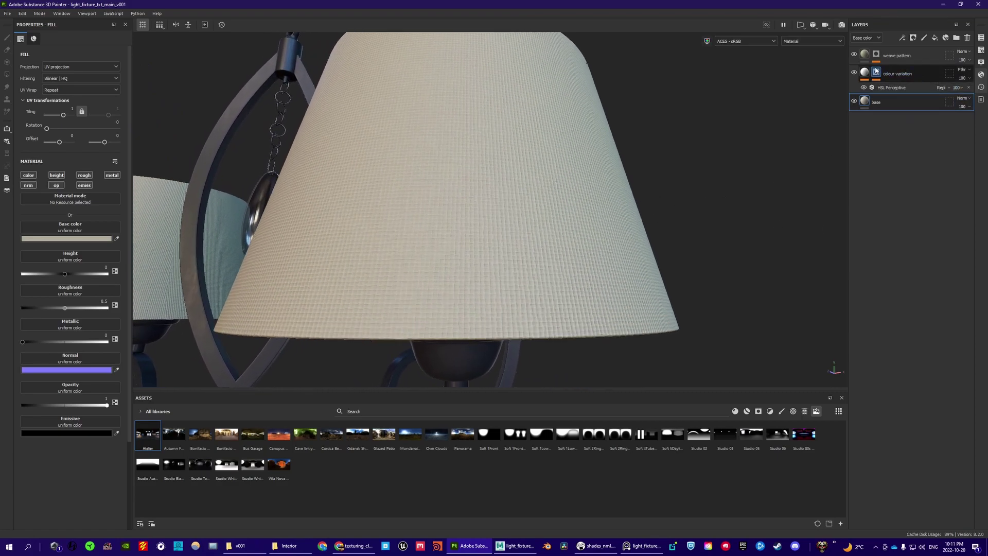
Step: Set the height of the shades' weave pattern layer to -0.1
{"action": "left_click", "coordinate": [864, 55]}
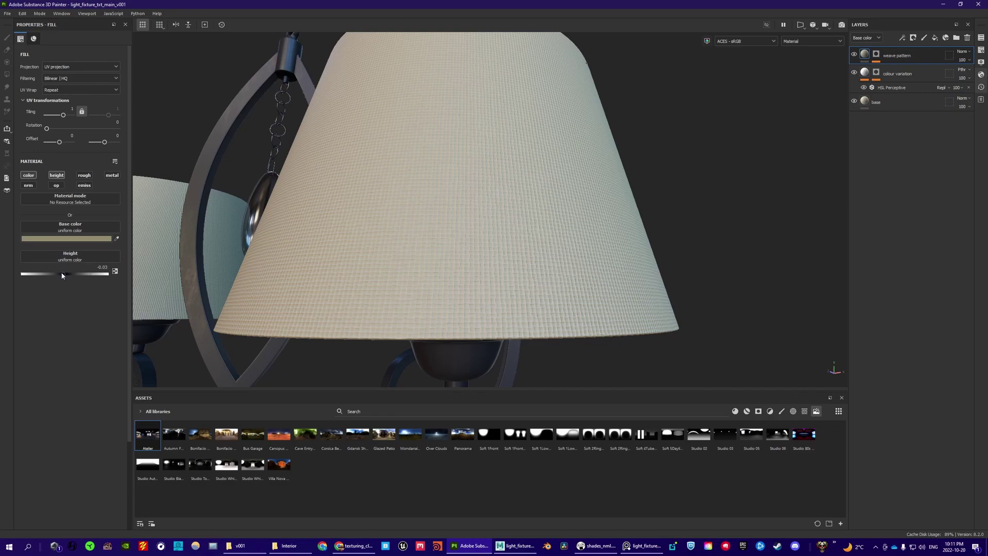
{"action": "left_click_drag", "start_coordinate": [94, 266], "coordinate": [135, 266]}
{"action": "type", "text": "--0."}
{"action": "type", "text": "1"}
{"action": "key", "text": "Return"}
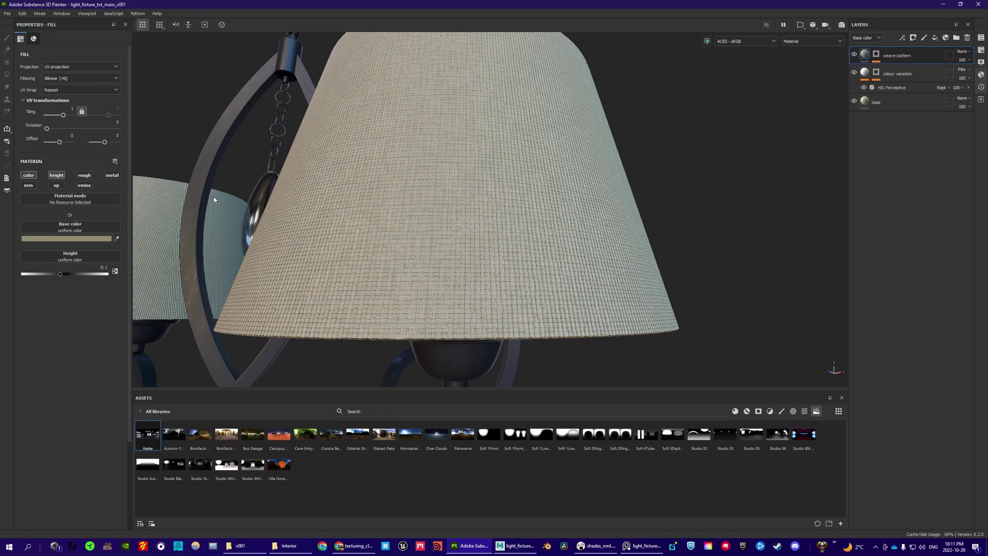
Step: Open the base layer's base color for editing and set its hue to 0.953
{"action": "left_click_drag", "start_coordinate": [214, 200], "coordinate": [715, 156], "text": "alt"}
{"action": "left_click", "coordinate": [865, 104]}
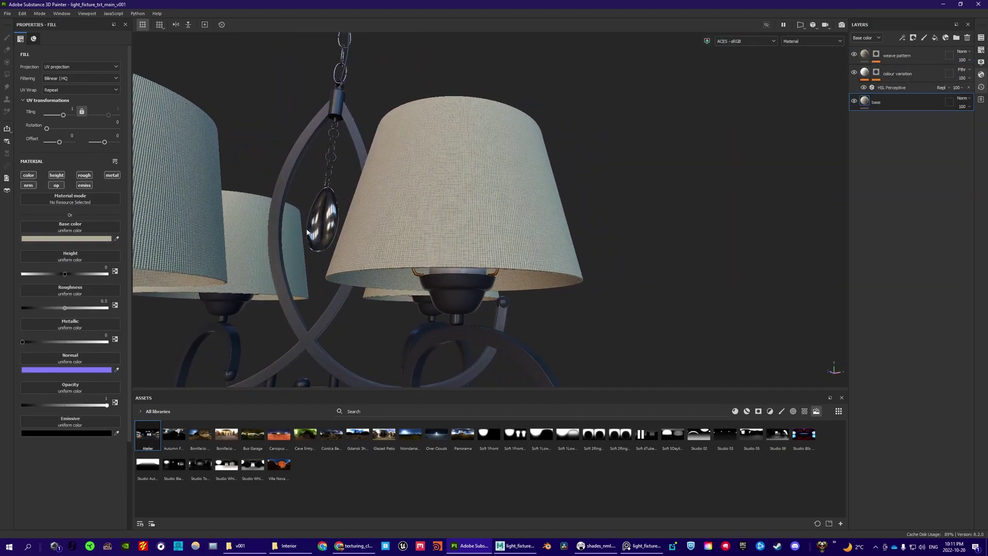
{"action": "left_click_drag", "start_coordinate": [309, 233], "coordinate": [191, 232], "text": "alt"}
{"action": "left_click", "coordinate": [51, 238]}
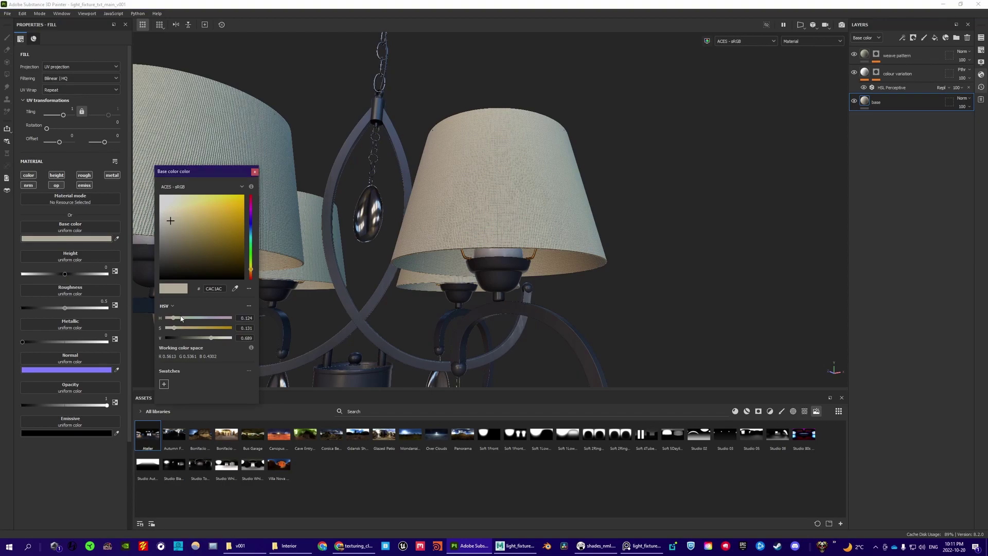
{"action": "left_click_drag", "start_coordinate": [198, 319], "coordinate": [230, 317]}
{"action": "left_click_drag", "start_coordinate": [313, 216], "coordinate": [473, 200], "text": "alt"}
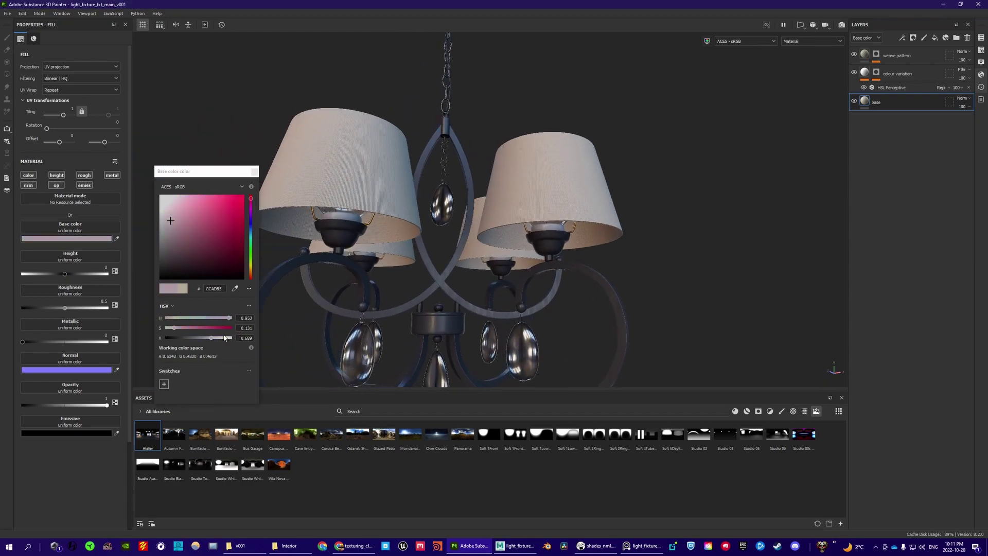
Step: Set the base layer's color saturation to 0.471 and its value to 0.564 for a deeper pink
{"action": "left_click_drag", "start_coordinate": [199, 328], "coordinate": [196, 328]}
{"action": "scroll", "coordinate": [453, 216], "scroll_direction": "down", "scroll_amount": 2}
{"action": "left_click", "coordinate": [202, 334]}
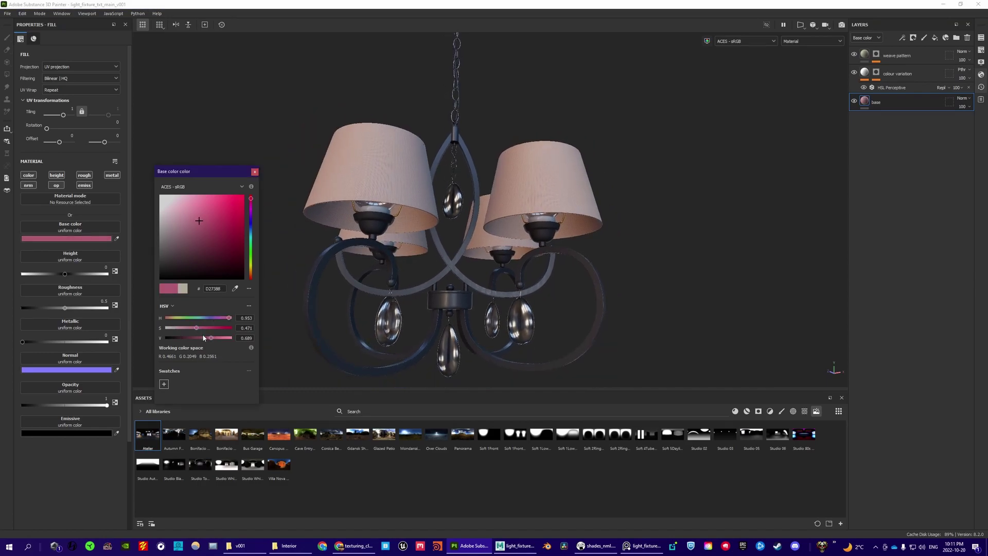
{"action": "left_click", "coordinate": [202, 338]}
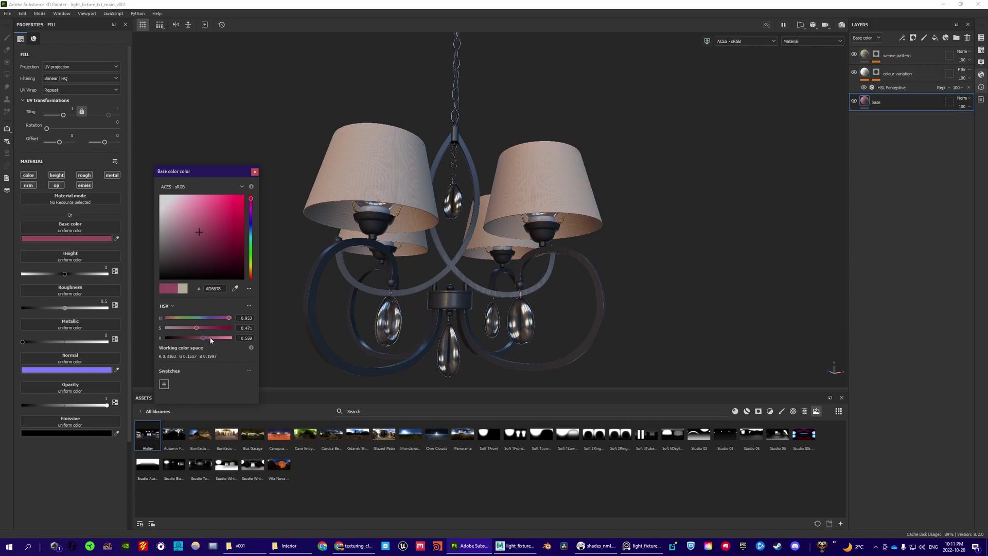
{"action": "left_click", "coordinate": [203, 338]}
{"action": "left_click_drag", "start_coordinate": [221, 338], "coordinate": [203, 339]}
{"action": "middle_click_drag", "start_coordinate": [509, 198], "coordinate": [514, 205], "text": "alt"}
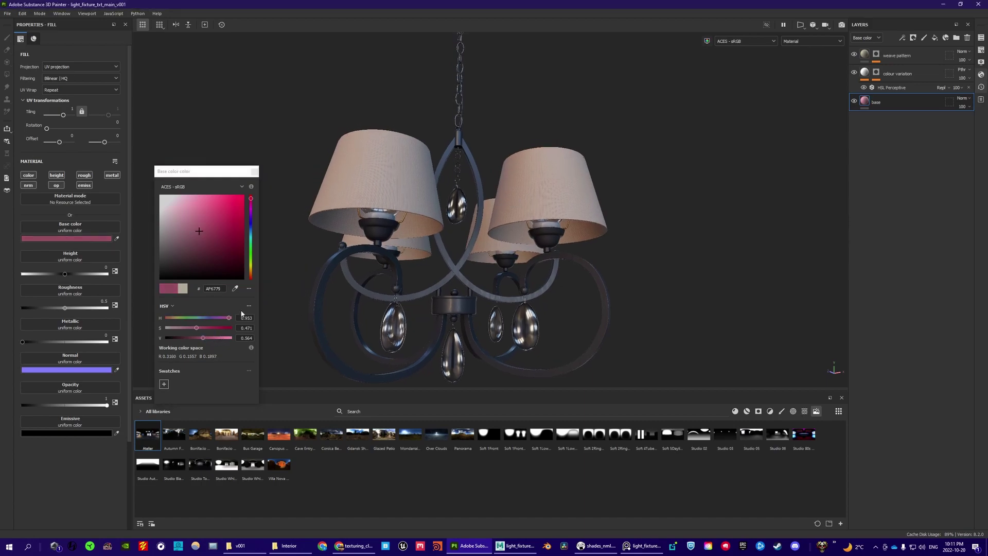
Step: Shift the hue of the weave pattern layer's base color to a warm brownish beige and check the shades up close
{"action": "left_click", "coordinate": [900, 55]}
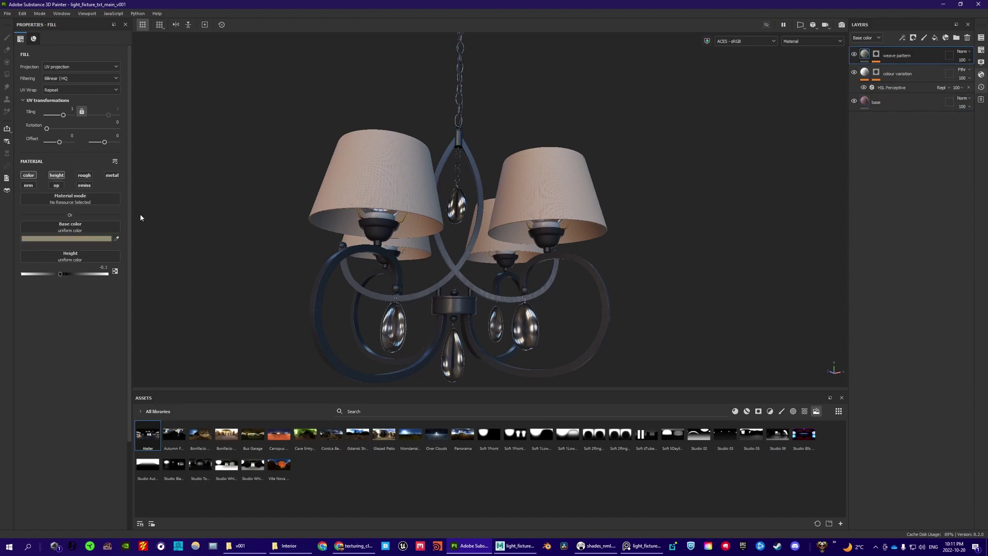
{"action": "left_click", "coordinate": [66, 238]}
{"action": "left_click_drag", "start_coordinate": [185, 318], "coordinate": [192, 317]}
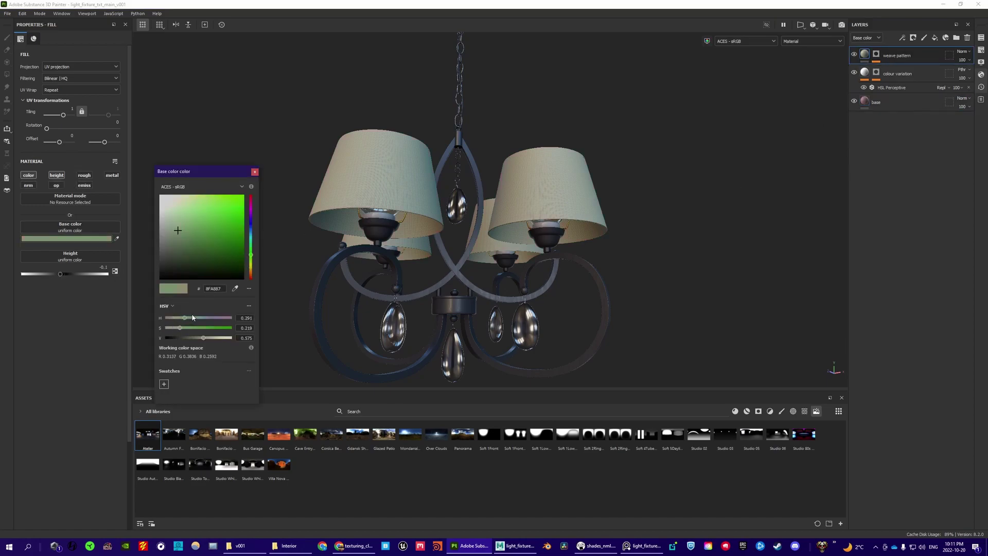
{"action": "left_click", "coordinate": [223, 318]}
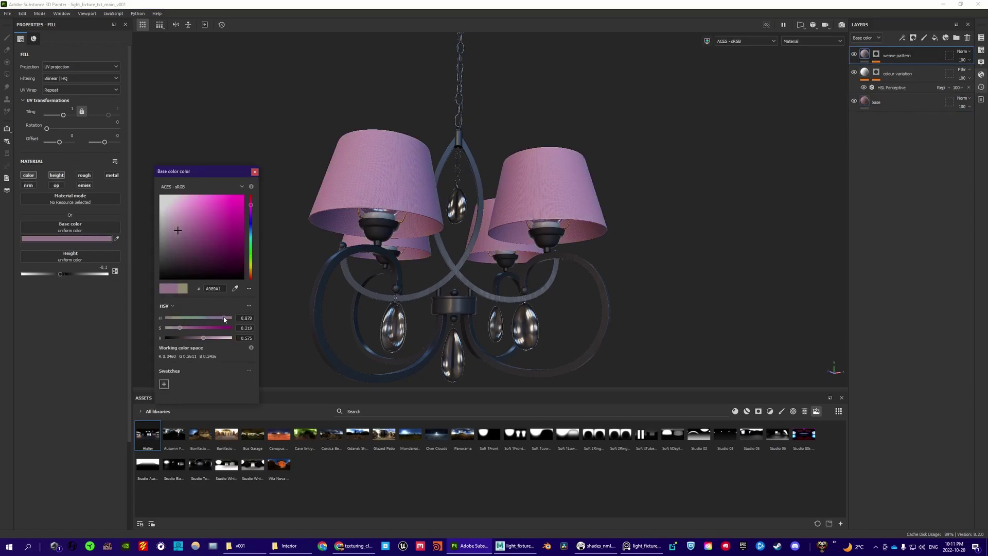
{"action": "left_click", "coordinate": [172, 319]}
{"action": "middle_click_drag", "start_coordinate": [490, 230], "coordinate": [498, 213], "text": "alt"}
{"action": "left_click", "coordinate": [254, 171]}
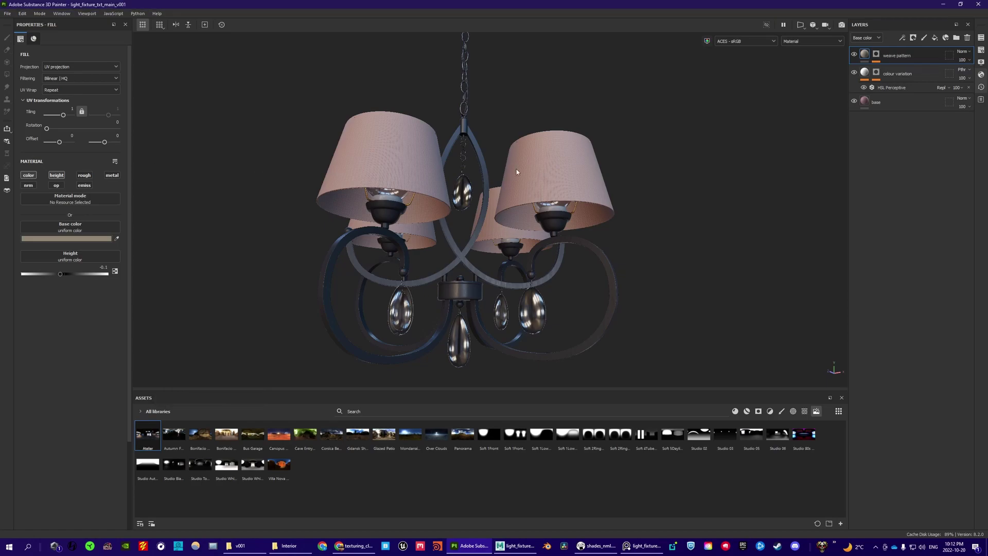
{"action": "right_click_drag", "start_coordinate": [512, 169], "coordinate": [474, 178], "text": "alt"}
{"action": "middle_click_drag", "start_coordinate": [474, 178], "coordinate": [474, 187], "text": "alt"}
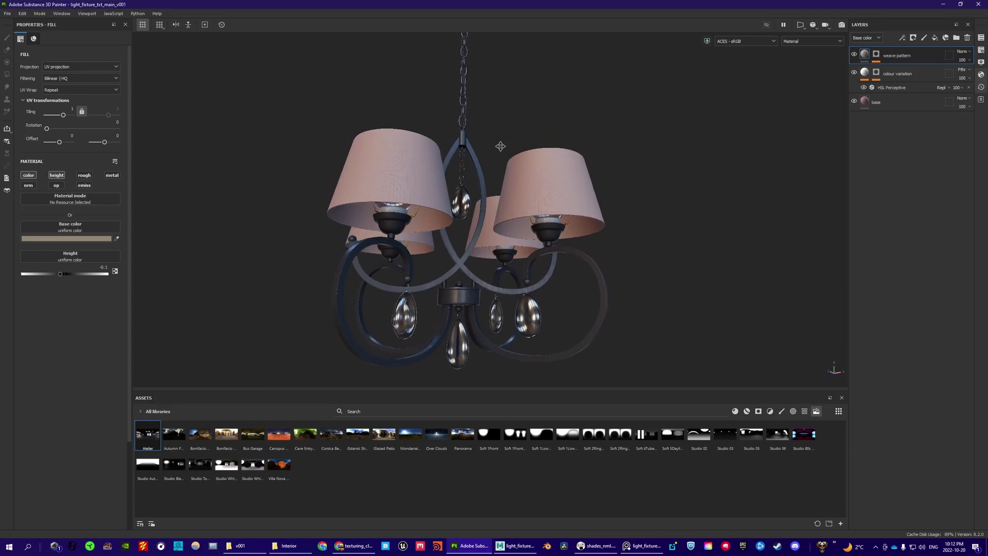
{"action": "scroll", "coordinate": [497, 156], "scroll_direction": "up", "scroll_amount": 5}
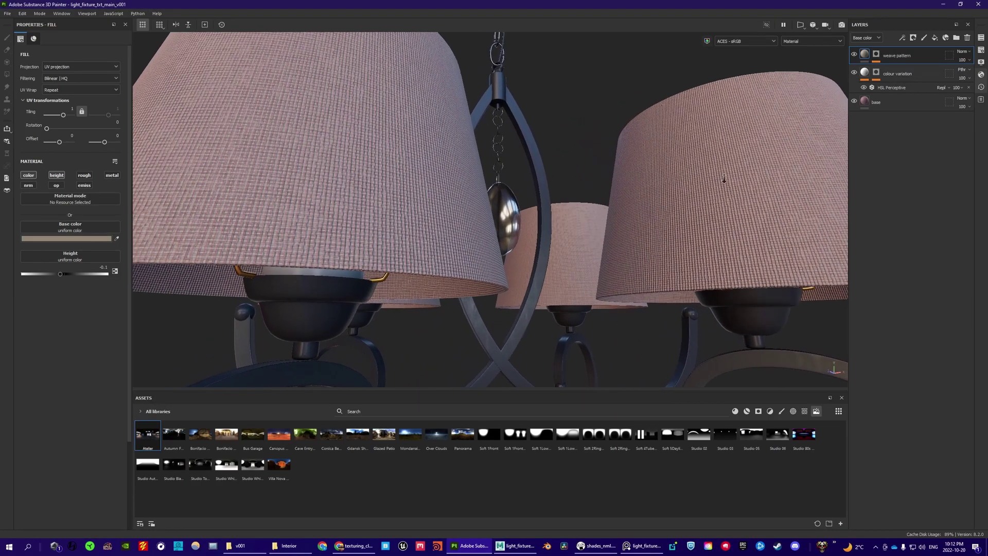
{"action": "scroll", "coordinate": [355, 188], "scroll_direction": "down", "scroll_amount": 5}
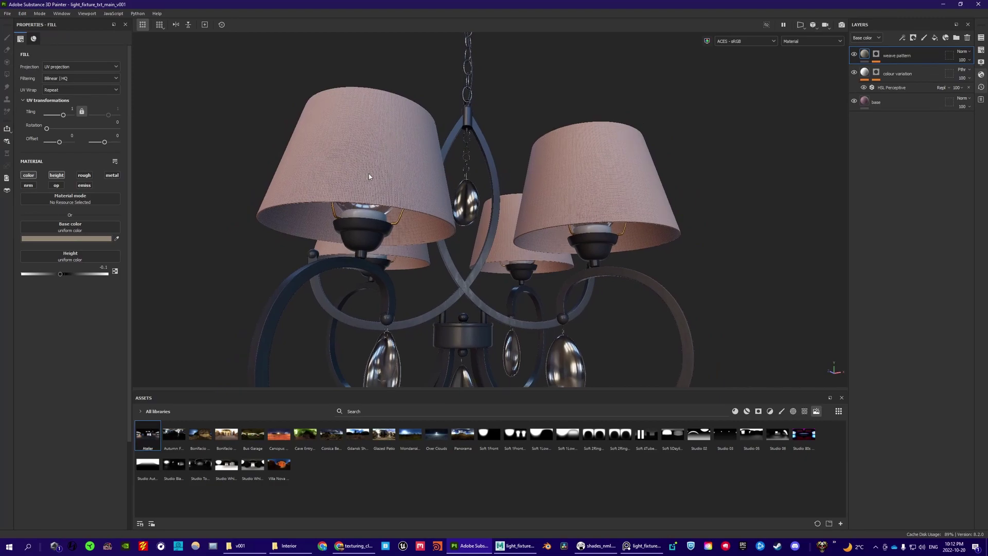
Step: Export only the shades texture set's color (clr) and normal (nml) maps as 32-bit EXR files using the arnold_custom template
{"action": "key", "text": "ctrl+shift+e"}
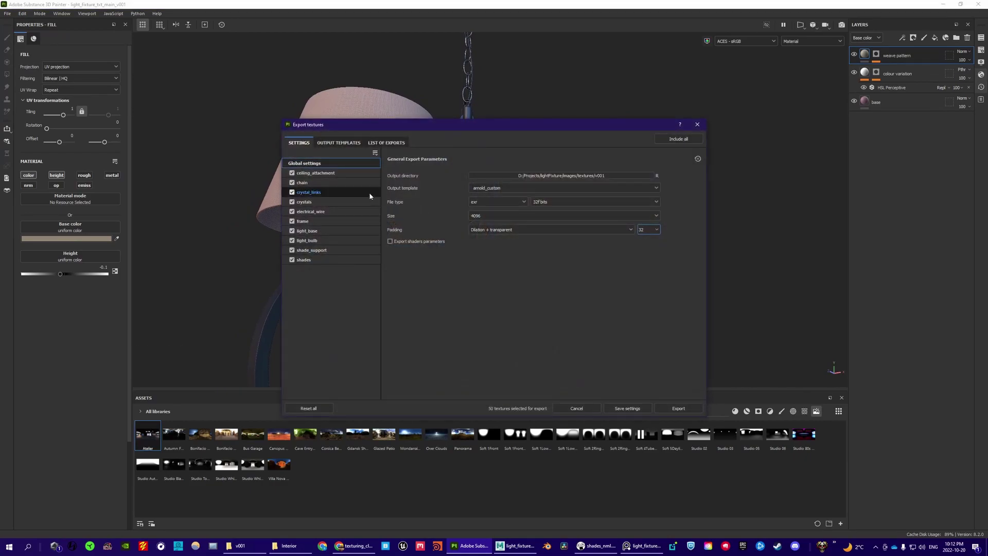
{"action": "left_click", "coordinate": [316, 173]}
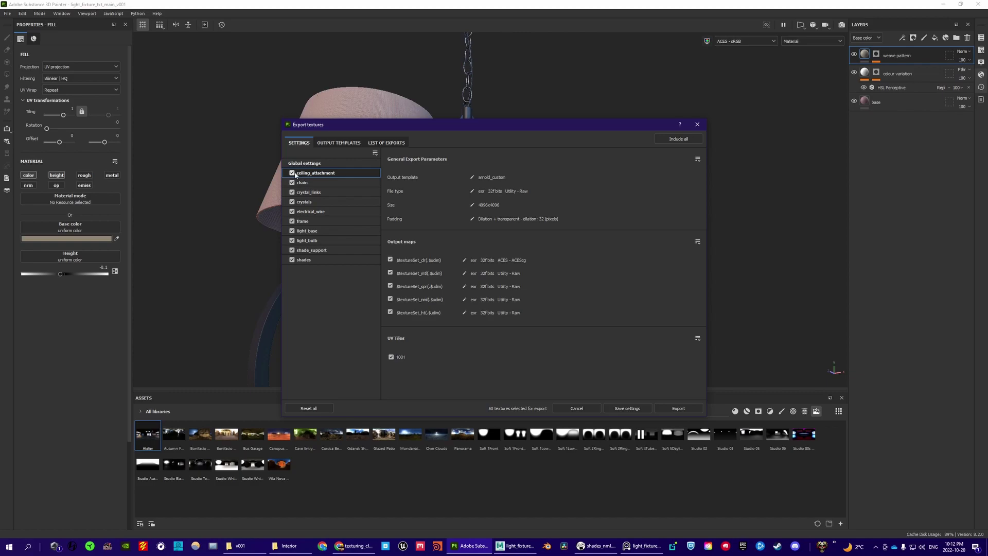
{"action": "left_click_drag", "start_coordinate": [292, 173], "coordinate": [293, 271]}
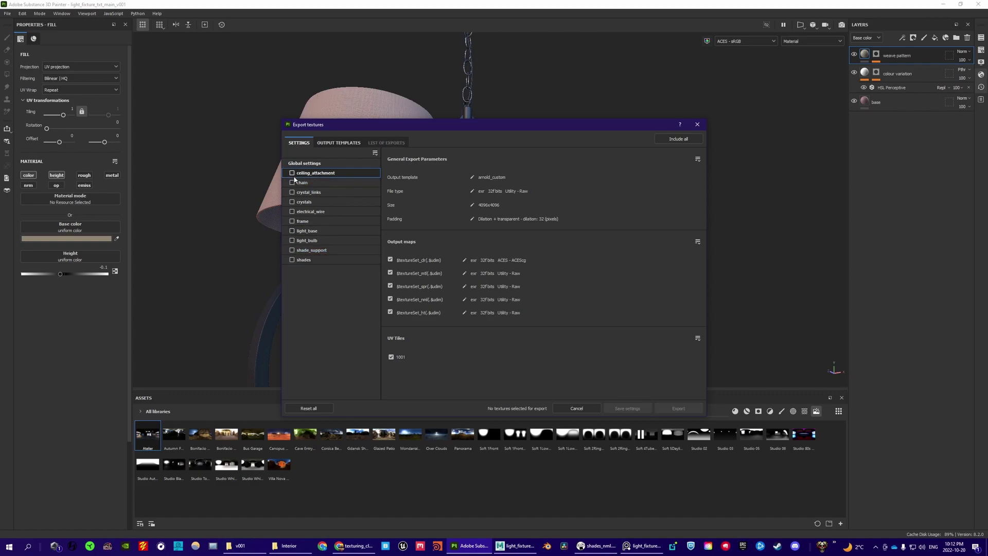
{"action": "left_click", "coordinate": [304, 260]}
{"action": "left_click", "coordinate": [329, 261]}
{"action": "left_click_drag", "start_coordinate": [474, 132], "coordinate": [662, 106]}
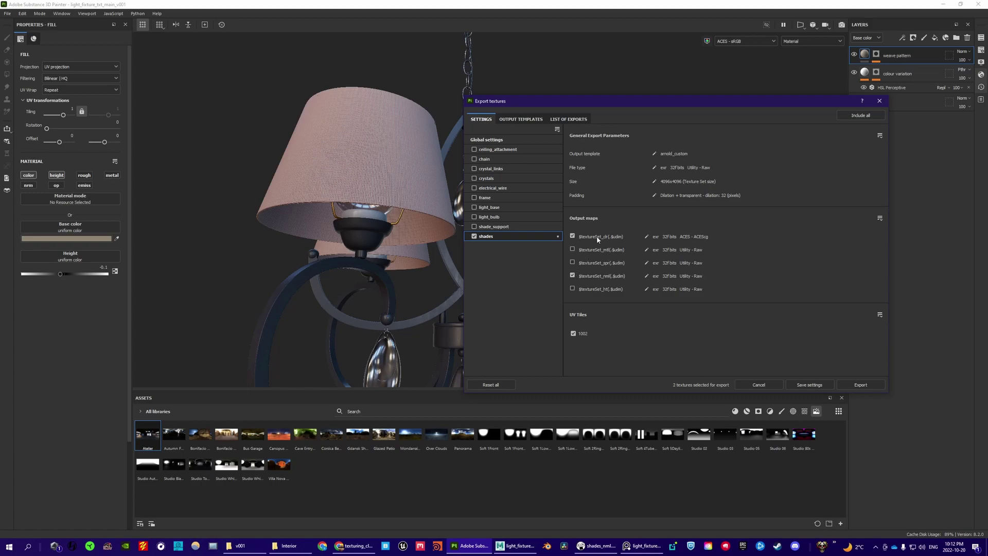
{"action": "left_click", "coordinate": [861, 384]}
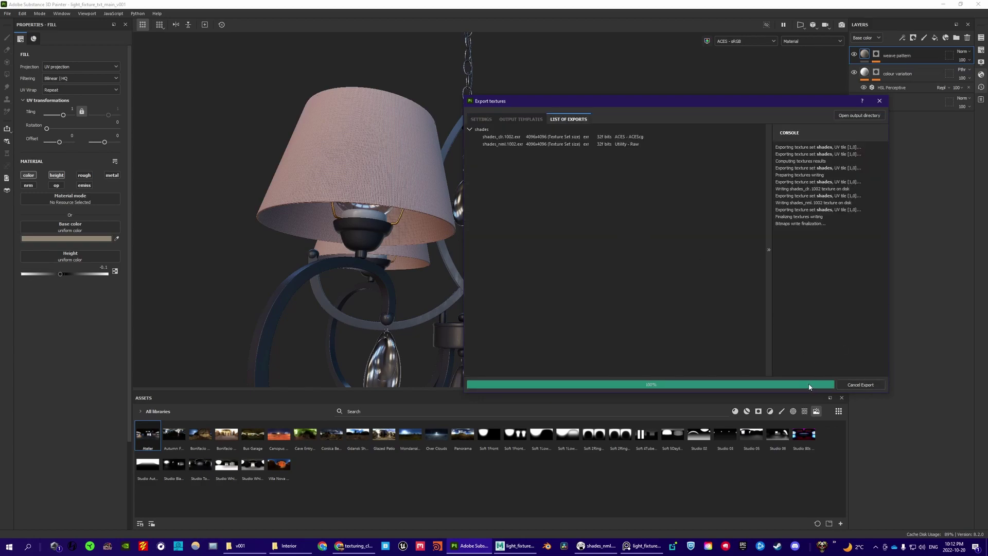
Step: In the v001 texture folder, move shades_clr.1002 and shades_nml.1002 into the shades subfolder, replacing the existing files
{"action": "left_click", "coordinate": [242, 546]}
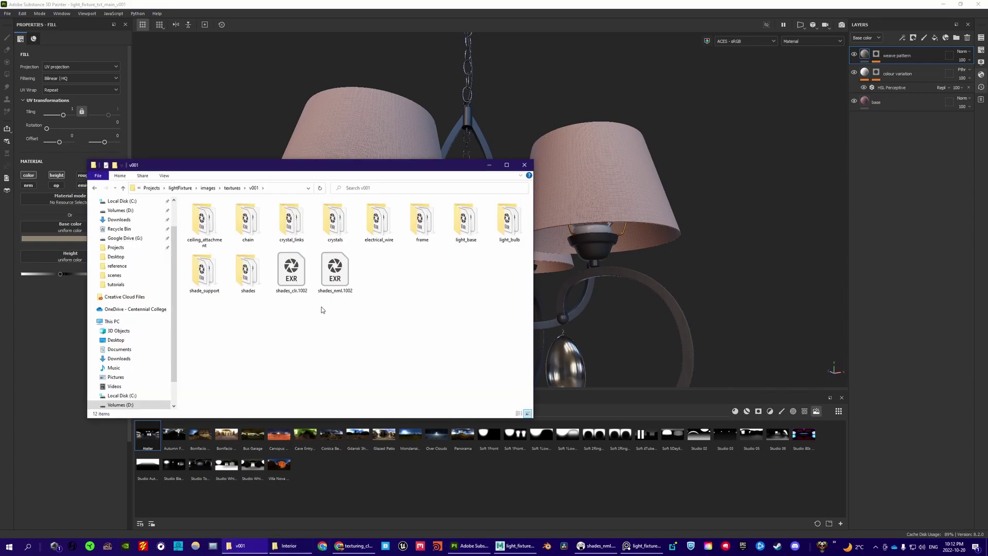
{"action": "left_click_drag", "start_coordinate": [298, 309], "coordinate": [367, 247]}
{"action": "left_click_drag", "start_coordinate": [366, 167], "coordinate": [375, 162]}
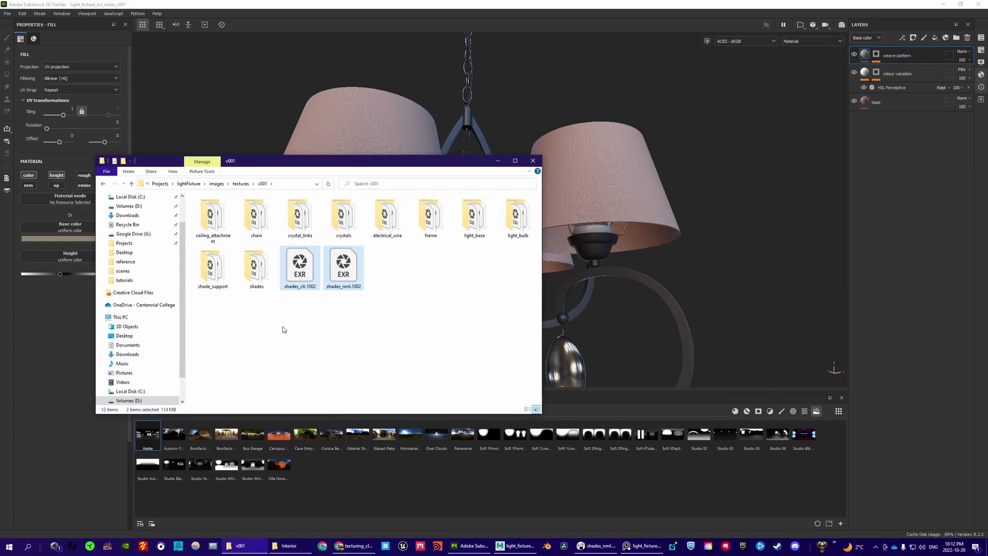
{"action": "left_click_drag", "start_coordinate": [303, 308], "coordinate": [390, 261]}
{"action": "left_click", "coordinate": [301, 314]}
{"action": "left_click", "coordinate": [355, 263]}
{"action": "left_click_drag", "start_coordinate": [381, 315], "coordinate": [303, 270]}
{"action": "left_click_drag", "start_coordinate": [278, 340], "coordinate": [353, 261]}
{"action": "left_click_drag", "start_coordinate": [300, 278], "coordinate": [256, 268]}
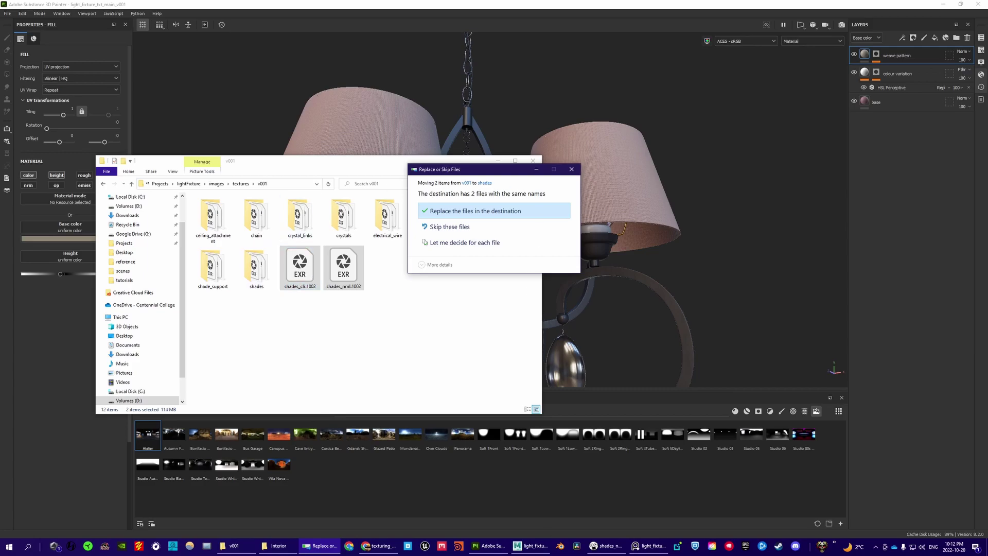
{"action": "left_click", "coordinate": [530, 545]}
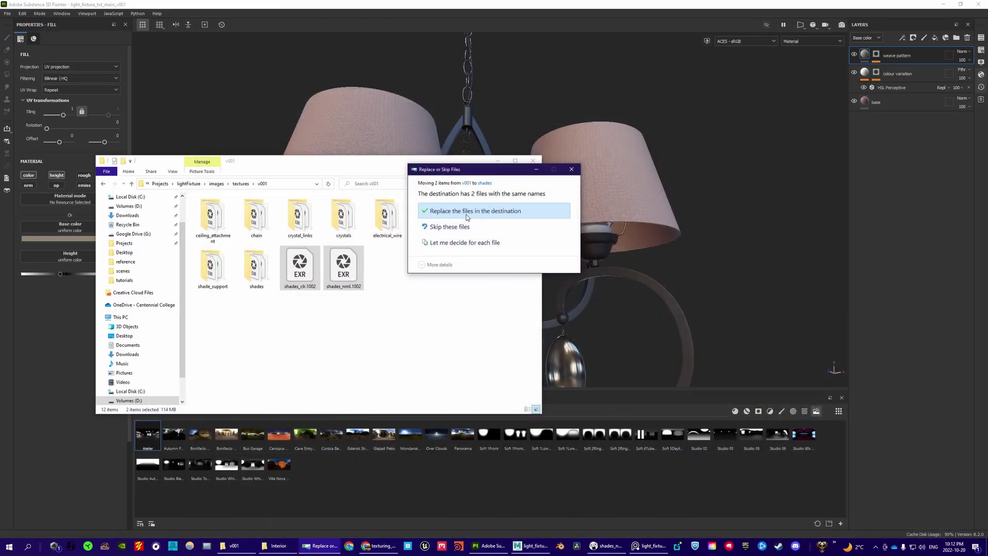
{"action": "left_click", "coordinate": [466, 217]}
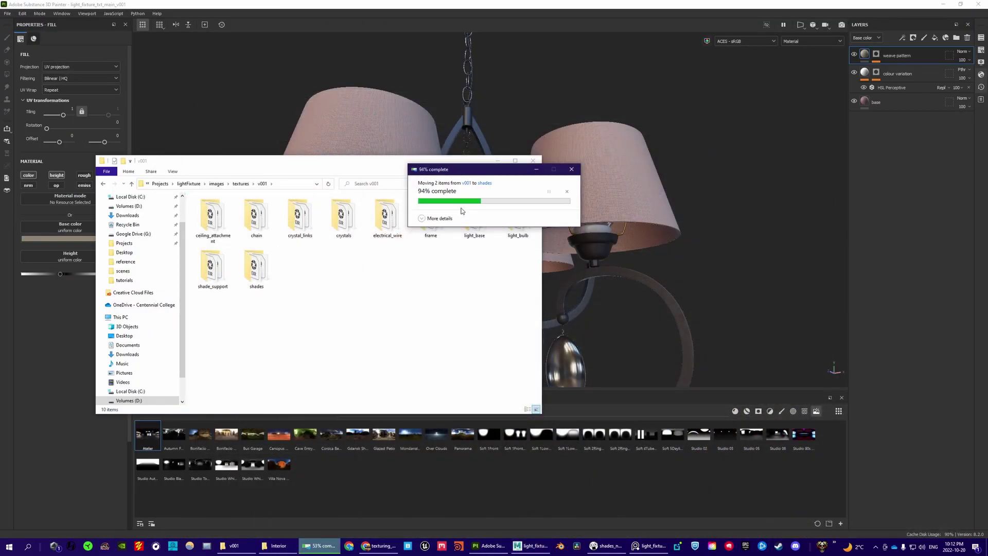
{"action": "left_click_drag", "start_coordinate": [455, 165], "coordinate": [438, 157]}
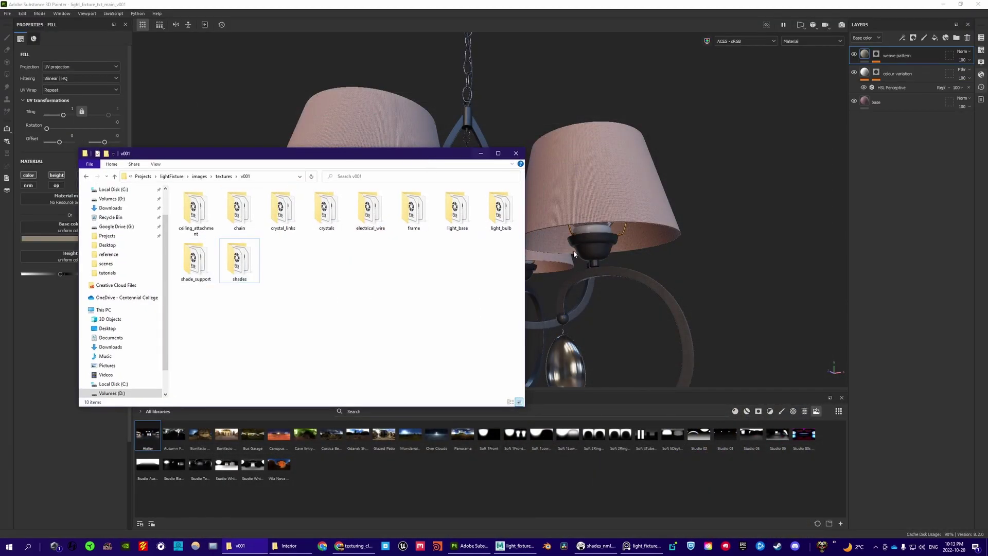
Step: Switch to Maya, graph the lampshade's material in the Hypershade, and show the attributes of its shades_clr file texture
{"action": "left_click", "coordinate": [530, 551]}
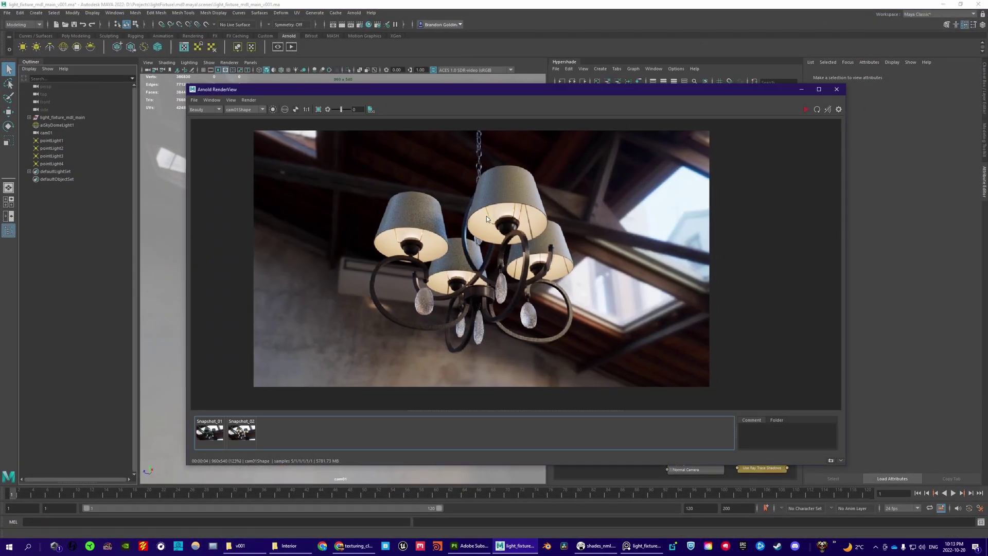
{"action": "left_click_drag", "start_coordinate": [574, 92], "coordinate": [422, 344]}
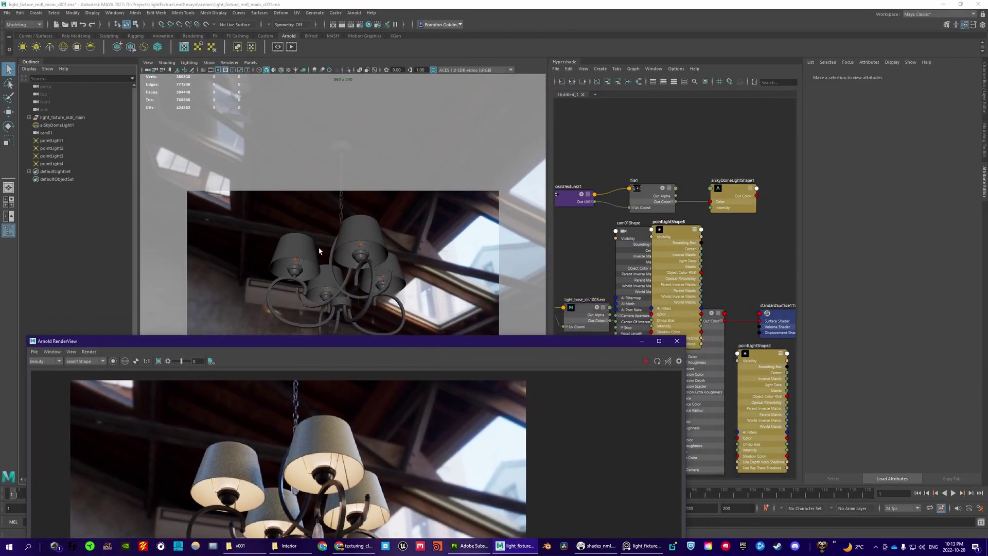
{"action": "left_click", "coordinate": [373, 224]}
{"action": "right_click_drag", "start_coordinate": [650, 128], "coordinate": [653, 150]}
{"action": "scroll", "coordinate": [633, 208], "scroll_direction": "up", "scroll_amount": 5}
{"action": "left_click", "coordinate": [746, 206]}
{"action": "middle_click_drag", "start_coordinate": [725, 150], "coordinate": [637, 138], "text": "alt"}
{"action": "left_click_drag", "start_coordinate": [473, 344], "coordinate": [588, 181]}
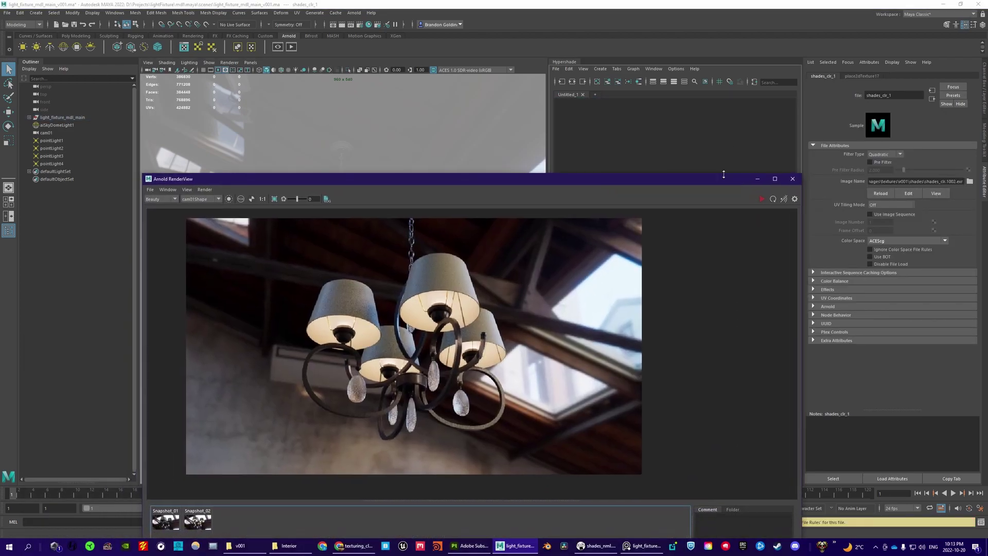
Step: Review the EXR files inside the v001 texture folder's shades subfolder and go back up to v001
{"action": "left_click", "coordinate": [290, 545]}
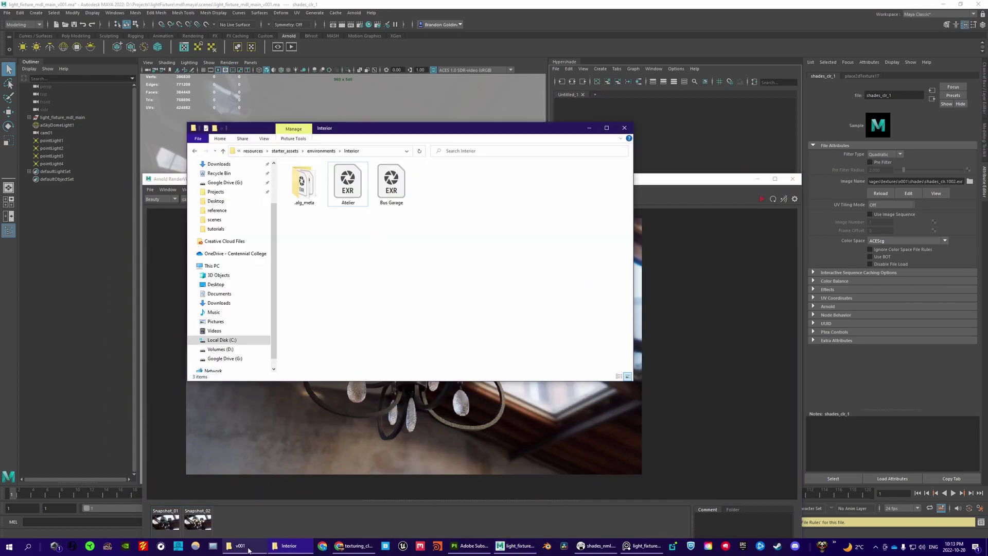
{"action": "left_click", "coordinate": [240, 545]}
{"action": "double_click", "coordinate": [239, 260]}
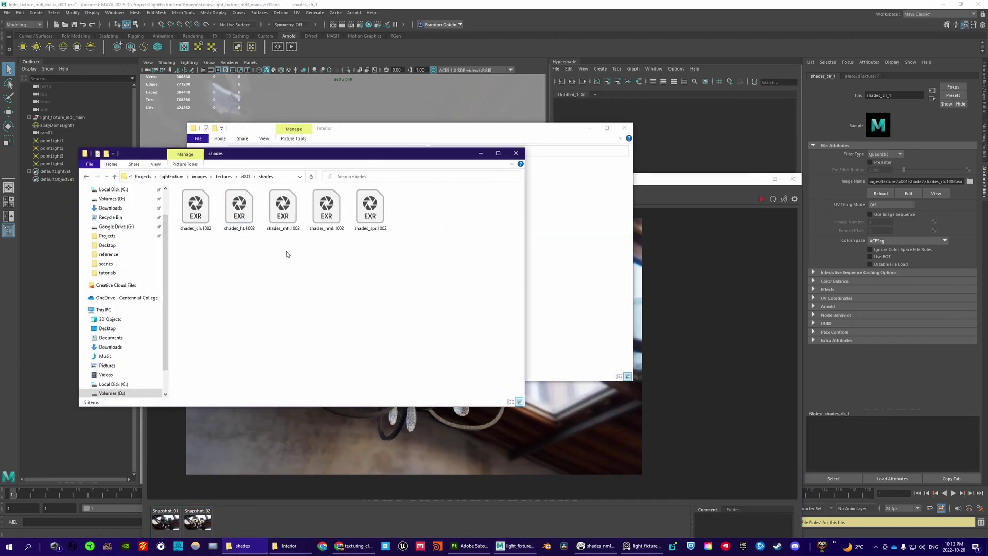
{"action": "key", "text": "alt+Up"}
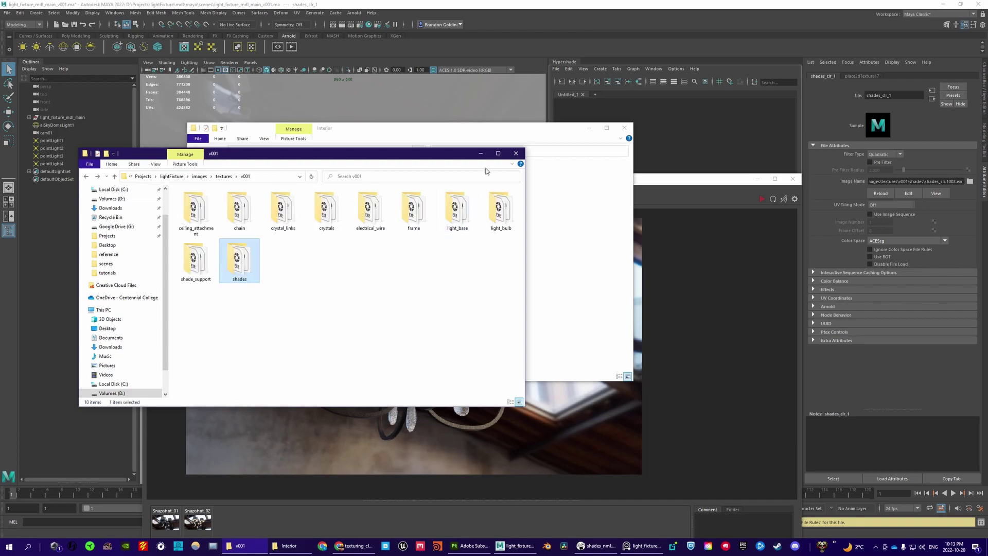
Step: Minimize both File Explorer windows, reposition the Arnold RenderView, and examine the re-textured lampshades in the render up close
{"action": "left_click", "coordinate": [480, 153]}
{"action": "left_click", "coordinate": [589, 128]}
{"action": "left_click_drag", "start_coordinate": [611, 179], "coordinate": [604, 123]}
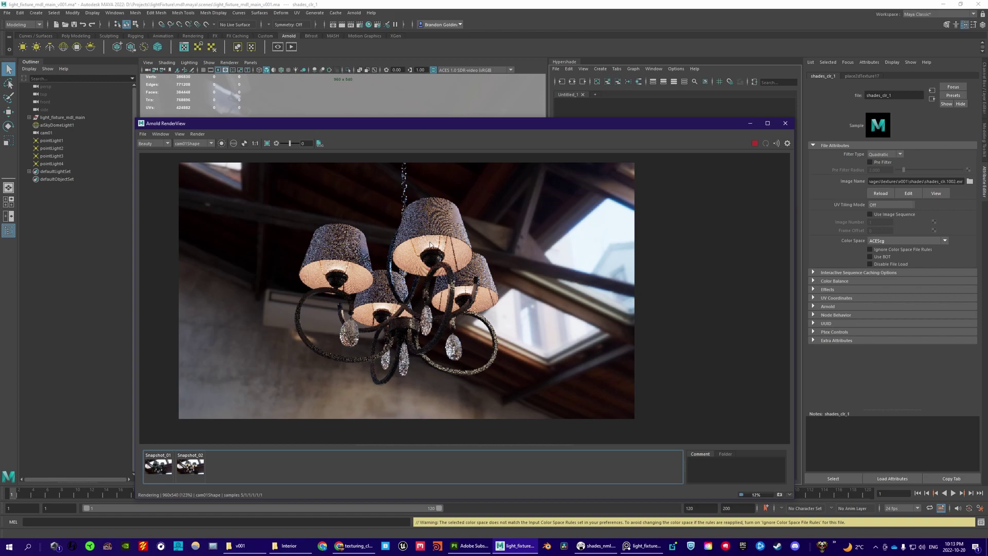
{"action": "scroll", "coordinate": [438, 234], "scroll_direction": "up", "scroll_amount": 4}
{"action": "middle_click_drag", "start_coordinate": [434, 240], "coordinate": [560, 210]}
{"action": "scroll", "coordinate": [656, 188], "scroll_direction": "down", "scroll_amount": 1}
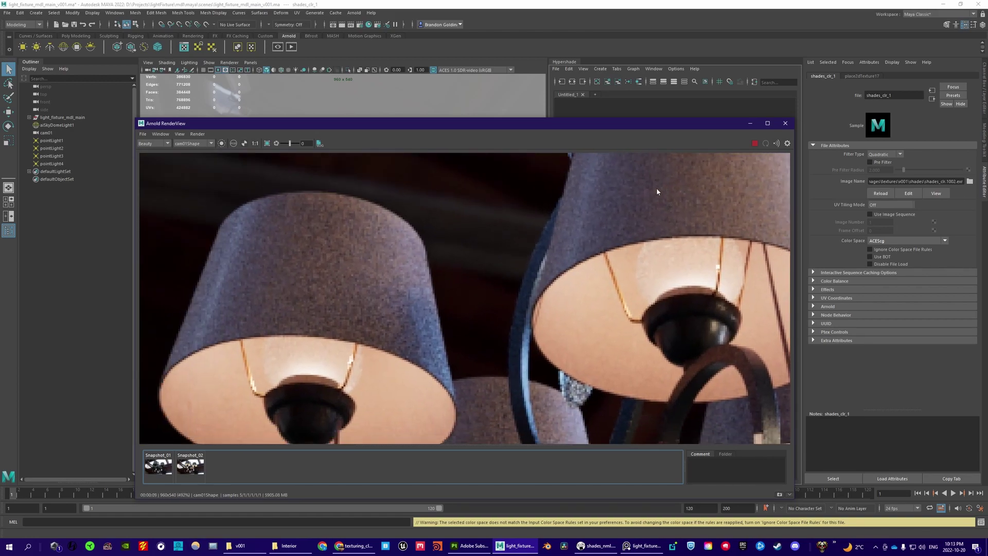
{"action": "scroll", "coordinate": [486, 198], "scroll_direction": "down", "scroll_amount": 4}
{"action": "scroll", "coordinate": [453, 236], "scroll_direction": "up", "scroll_amount": 1}
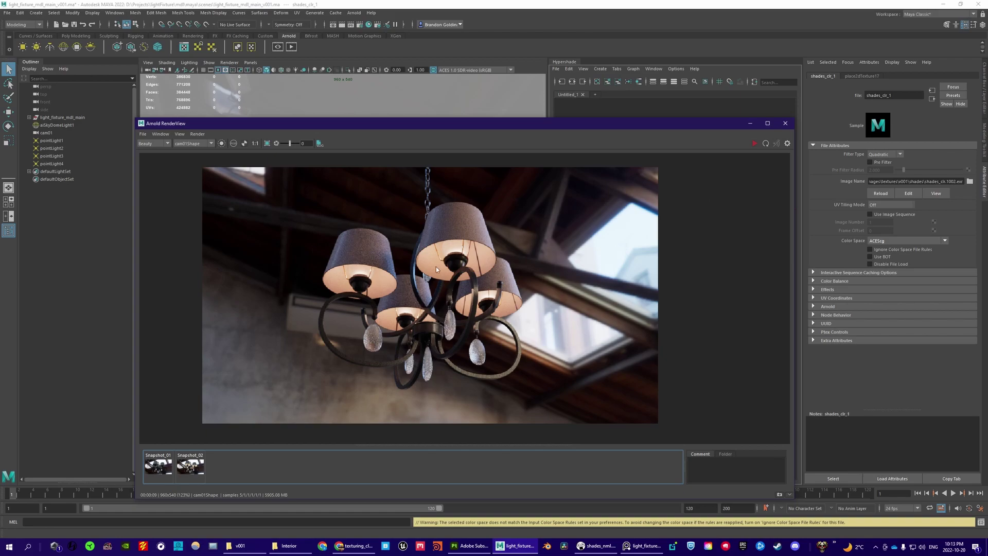
{"action": "scroll", "coordinate": [391, 258], "scroll_direction": "up", "scroll_amount": 4}
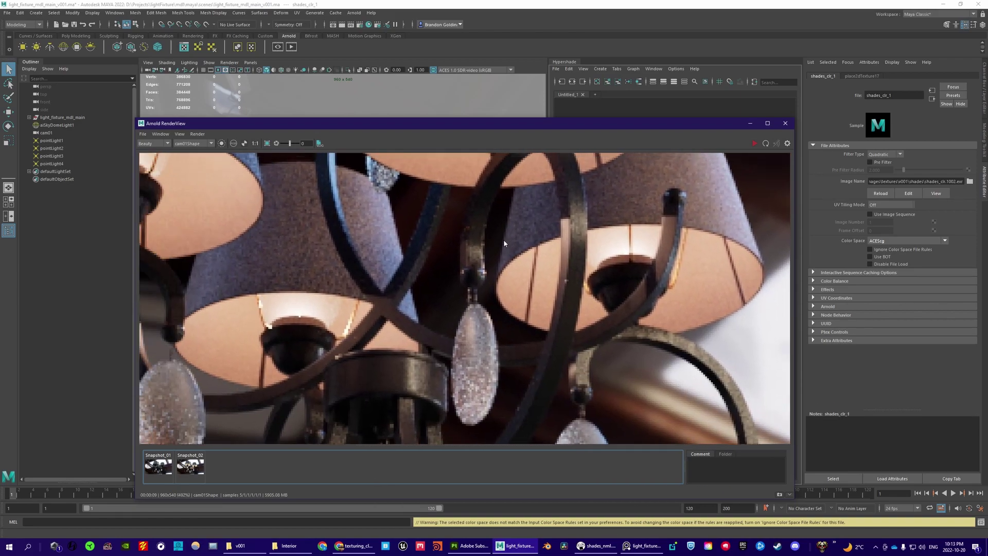
{"action": "scroll", "coordinate": [503, 243], "scroll_direction": "down", "scroll_amount": 5}
{"action": "scroll", "coordinate": [507, 232], "scroll_direction": "up", "scroll_amount": 3}
Step: Switch to Substance 3D Painter to look at the chandelier's shades up close, and return to Maya's Arnold render
{"action": "left_click", "coordinate": [479, 549]}
{"action": "right_click_drag", "start_coordinate": [544, 202], "coordinate": [536, 336], "text": "alt"}
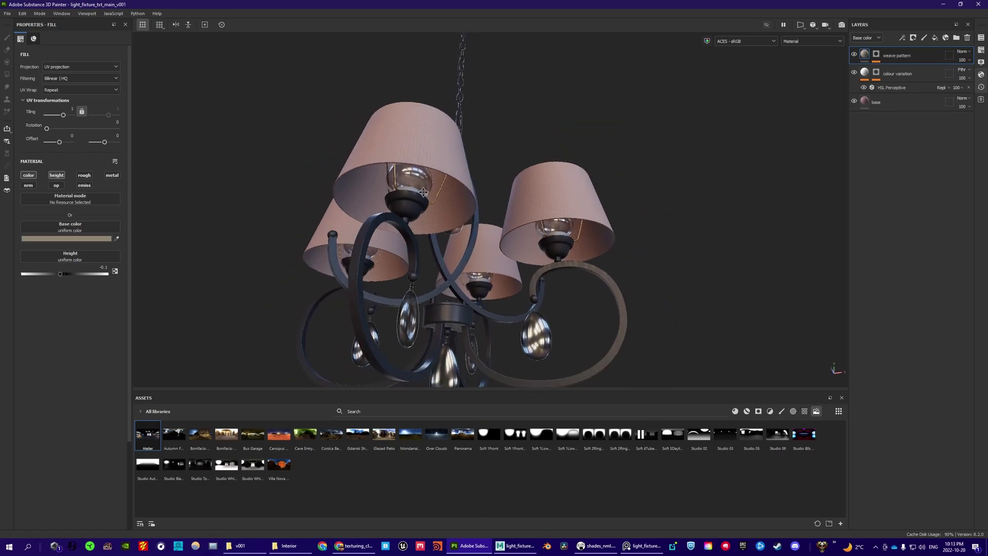
{"action": "left_click", "coordinate": [290, 547]}
{"action": "left_click", "coordinate": [289, 548]}
{"action": "left_click", "coordinate": [517, 546]}
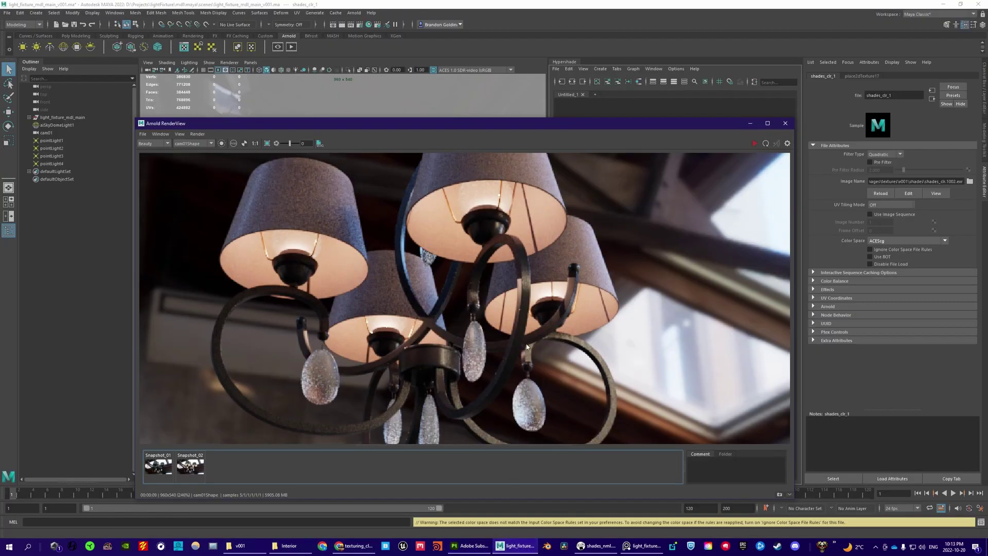
Step: Review the whole chandelier against the background in the Arnold render, and close the RenderView
{"action": "scroll", "coordinate": [454, 266], "scroll_direction": "down", "scroll_amount": 2}
{"action": "middle_click_drag", "start_coordinate": [453, 269], "coordinate": [474, 293]}
{"action": "scroll", "coordinate": [475, 293], "scroll_direction": "up", "scroll_amount": 1}
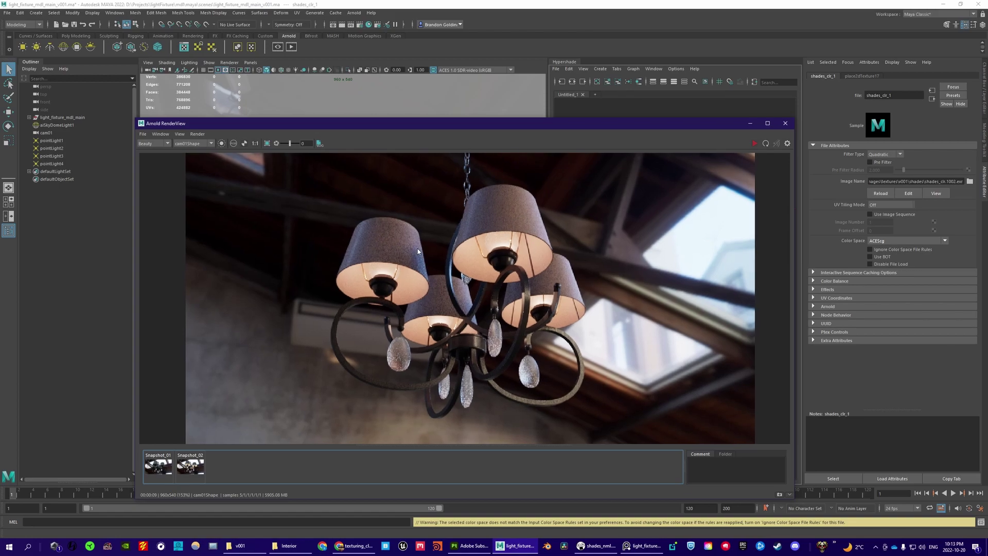
{"action": "scroll", "coordinate": [421, 238], "scroll_direction": "down", "scroll_amount": 1}
{"action": "left_click", "coordinate": [785, 123]}
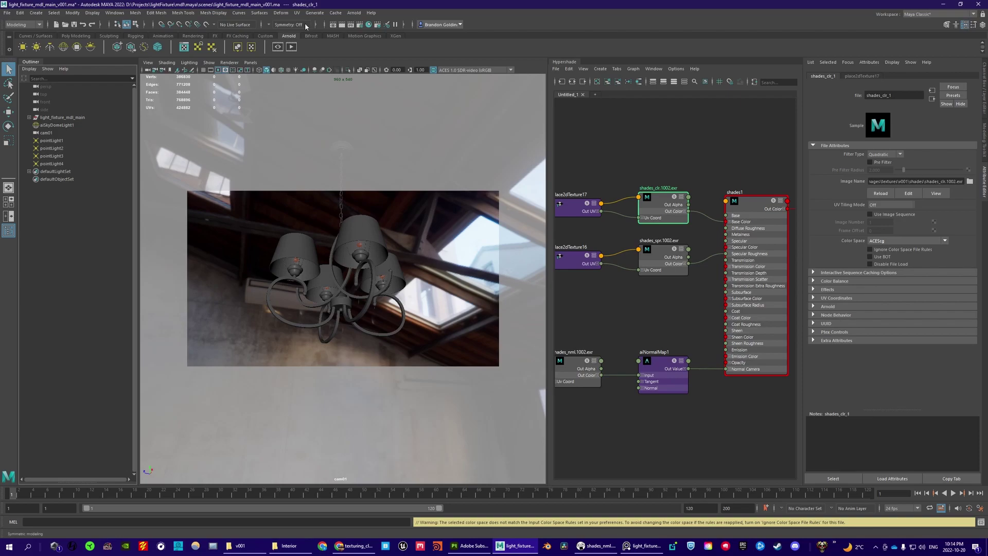
Step: Reopen the Arnold RenderView, examine the chandelier's chain and shades in the render, and close it again
{"action": "left_click", "coordinate": [278, 47]}
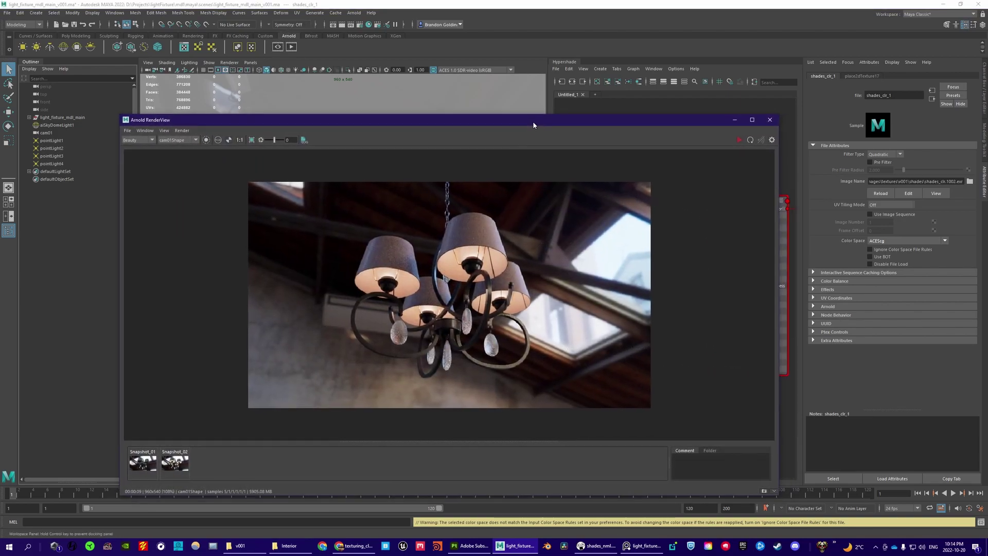
{"action": "scroll", "coordinate": [480, 240], "scroll_direction": "up", "scroll_amount": 1}
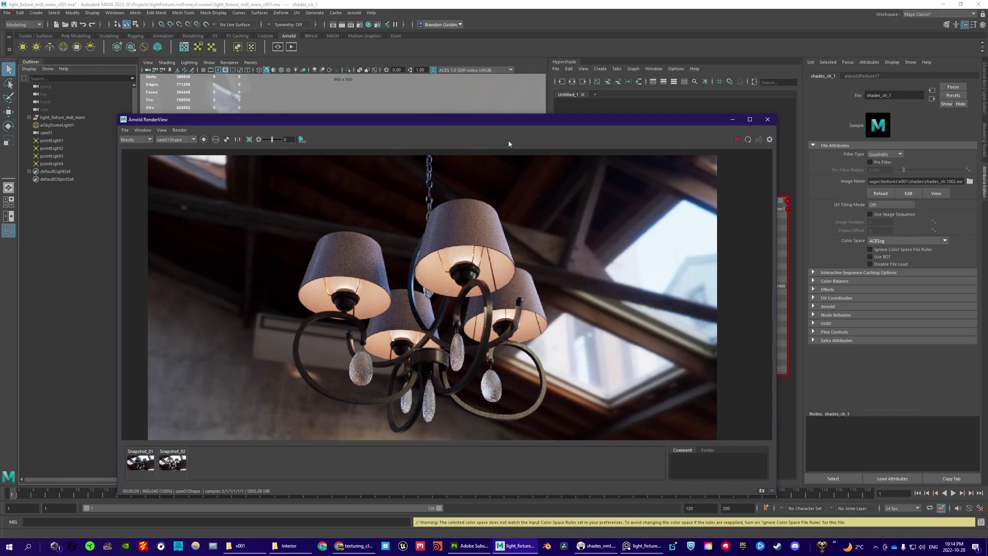
{"action": "left_click_drag", "start_coordinate": [507, 123], "coordinate": [509, 105]}
{"action": "scroll", "coordinate": [486, 253], "scroll_direction": "down", "scroll_amount": 2}
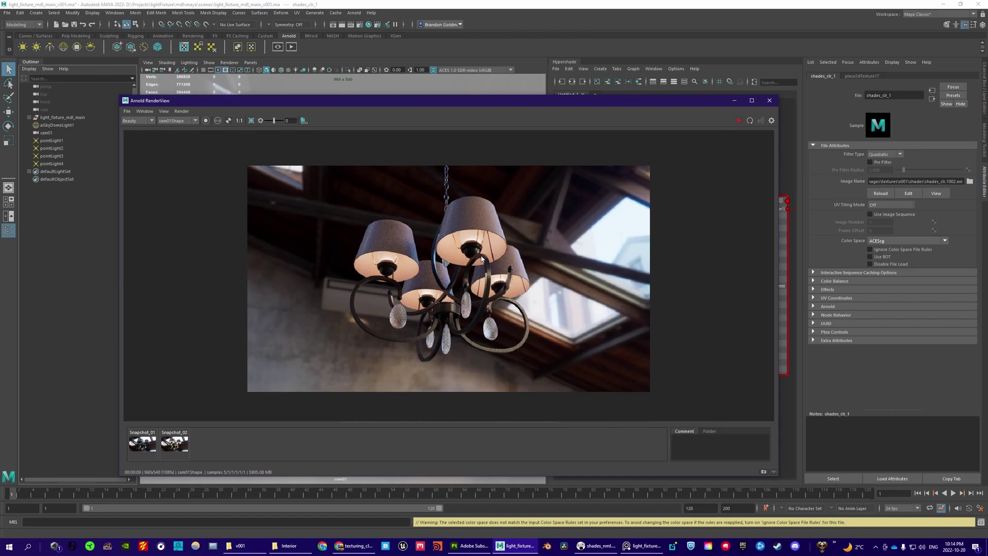
{"action": "scroll", "coordinate": [468, 265], "scroll_direction": "up", "scroll_amount": 1}
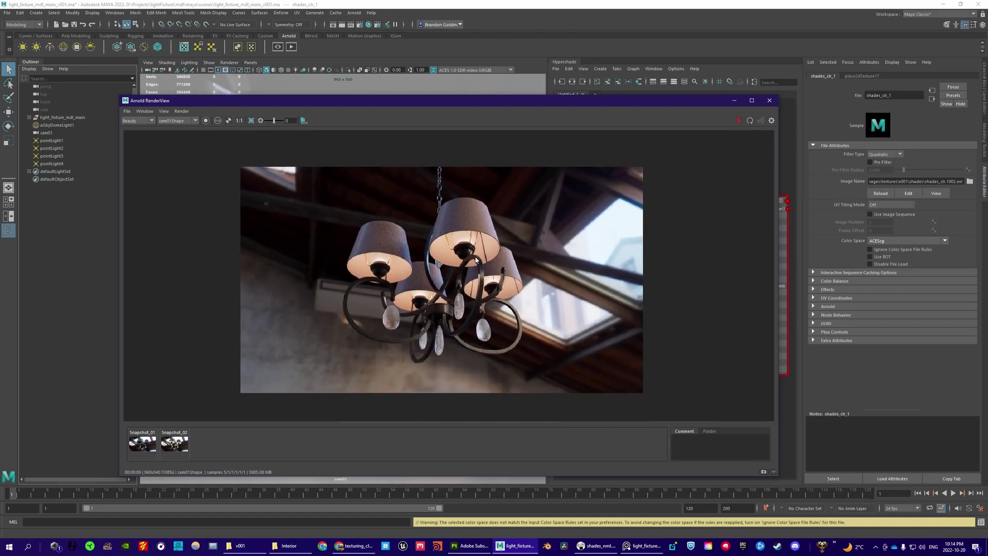
{"action": "scroll", "coordinate": [401, 254], "scroll_direction": "up", "scroll_amount": 5}
{"action": "scroll", "coordinate": [412, 319], "scroll_direction": "down", "scroll_amount": 4}
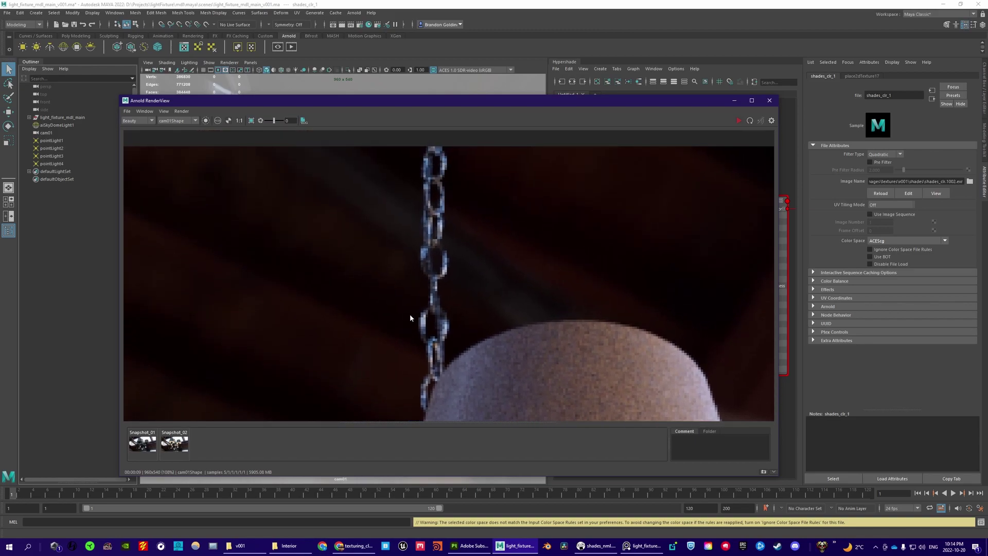
{"action": "middle_click_drag", "start_coordinate": [431, 268], "coordinate": [440, 155]}
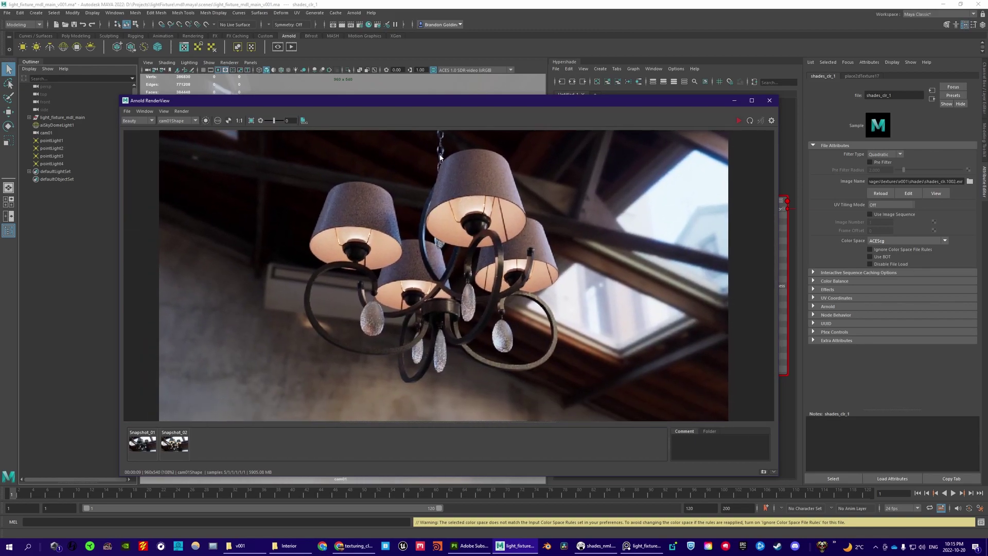
{"action": "left_click", "coordinate": [770, 101]}
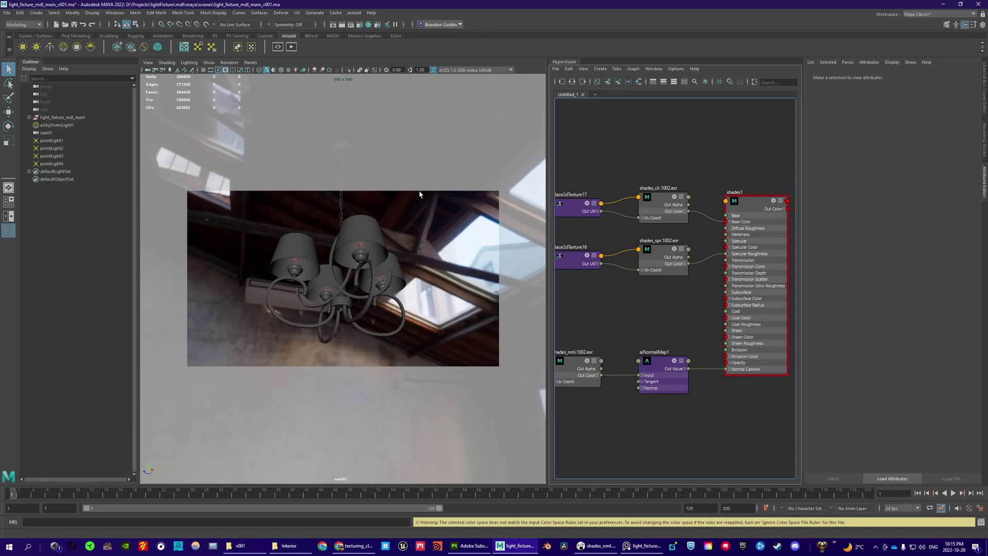
Step: Open the Arnold RenderView once more and examine the shades, metal arms and crystals in the render
{"action": "left_click", "coordinate": [277, 47]}
{"action": "scroll", "coordinate": [547, 302], "scroll_direction": "down", "scroll_amount": 3}
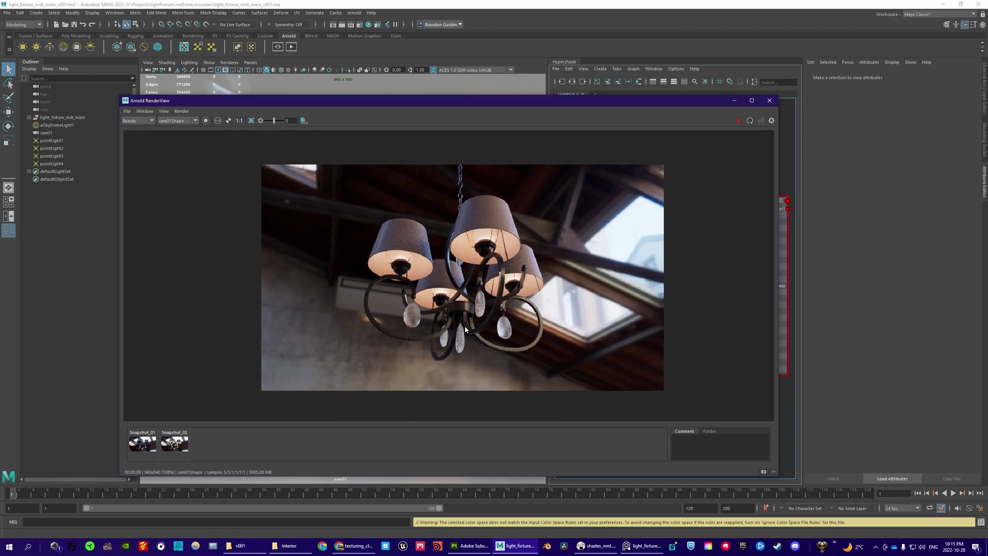
{"action": "scroll", "coordinate": [465, 326], "scroll_direction": "up", "scroll_amount": 4}
{"action": "middle_click_drag", "start_coordinate": [461, 326], "coordinate": [534, 298]}
{"action": "scroll", "coordinate": [535, 262], "scroll_direction": "down", "scroll_amount": 2}
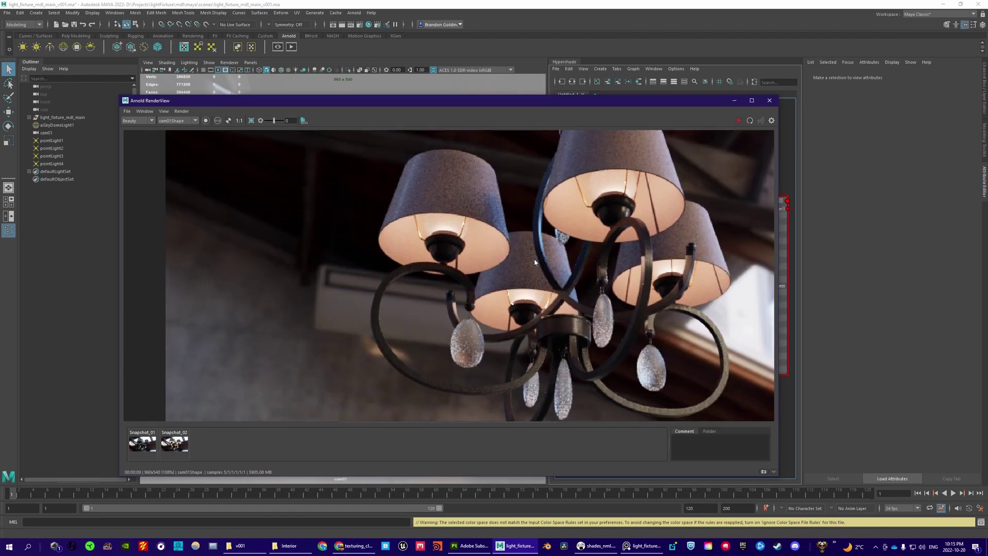
{"action": "scroll", "coordinate": [435, 273], "scroll_direction": "up", "scroll_amount": 6}
{"action": "scroll", "coordinate": [434, 273], "scroll_direction": "down", "scroll_amount": 10}
{"action": "middle_click_drag", "start_coordinate": [480, 344], "coordinate": [474, 334]}
Step: Bring up the chandelier reference image beside the render to compare them, and close the Arnold RenderView
{"action": "left_click", "coordinate": [637, 544]}
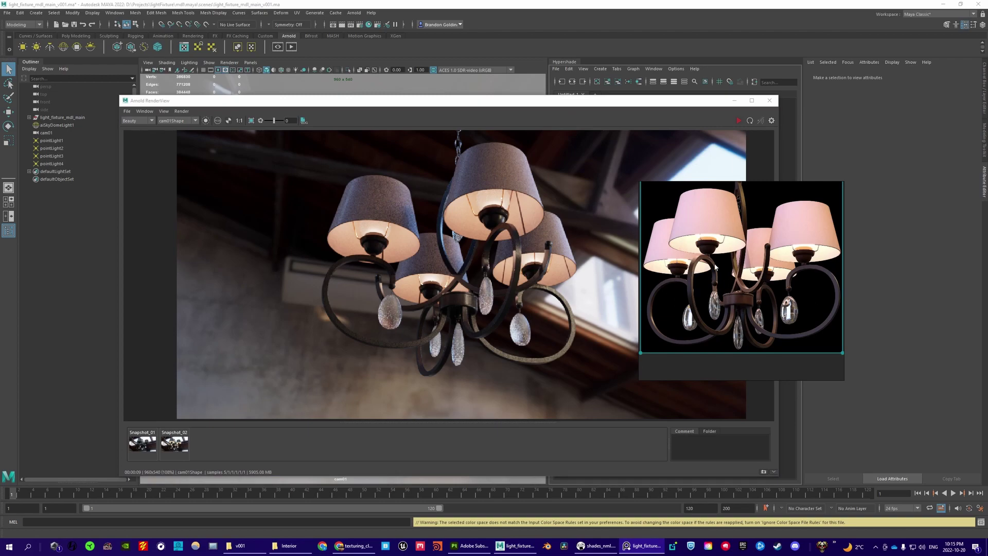
{"action": "left_click_drag", "start_coordinate": [719, 266], "coordinate": [727, 266]}
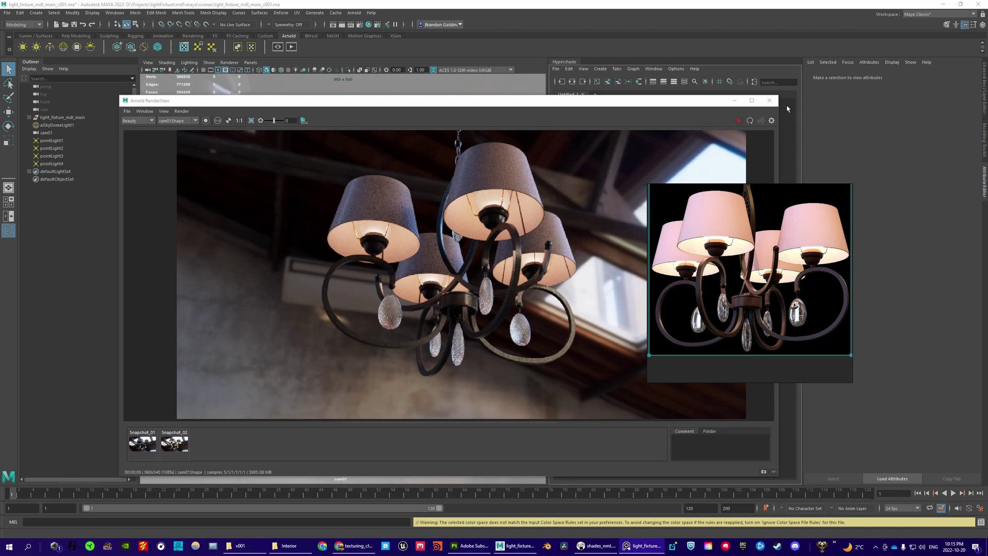
{"action": "left_click", "coordinate": [769, 100]}
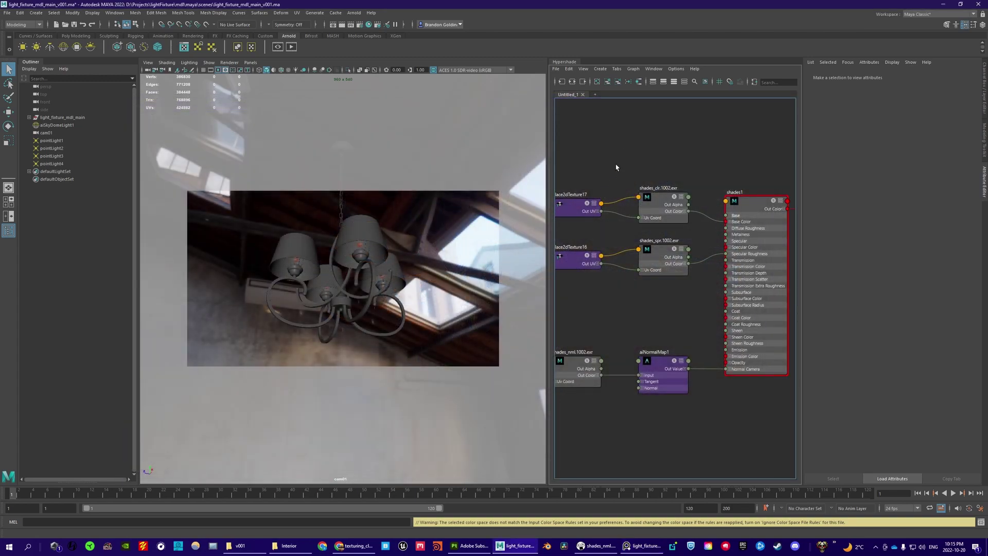